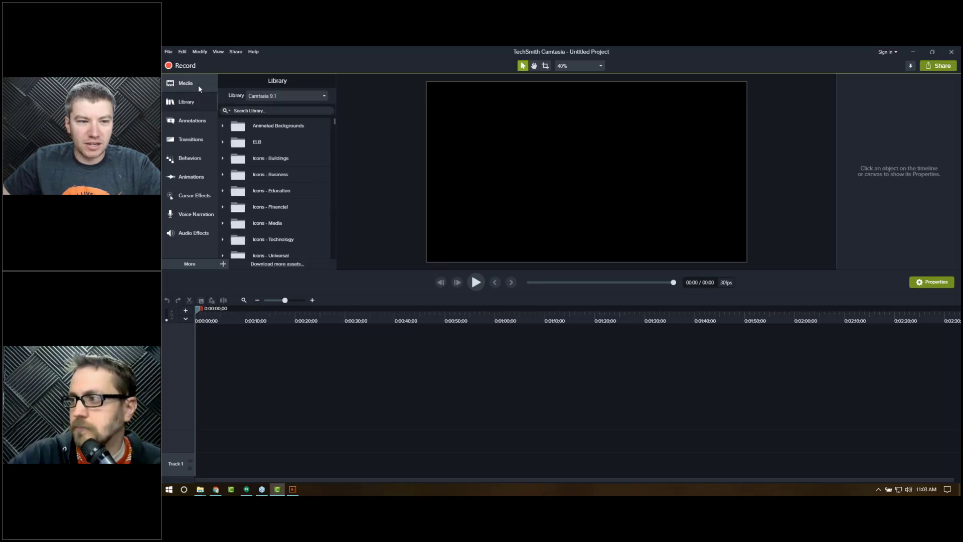
click(197, 101)
click(197, 83)
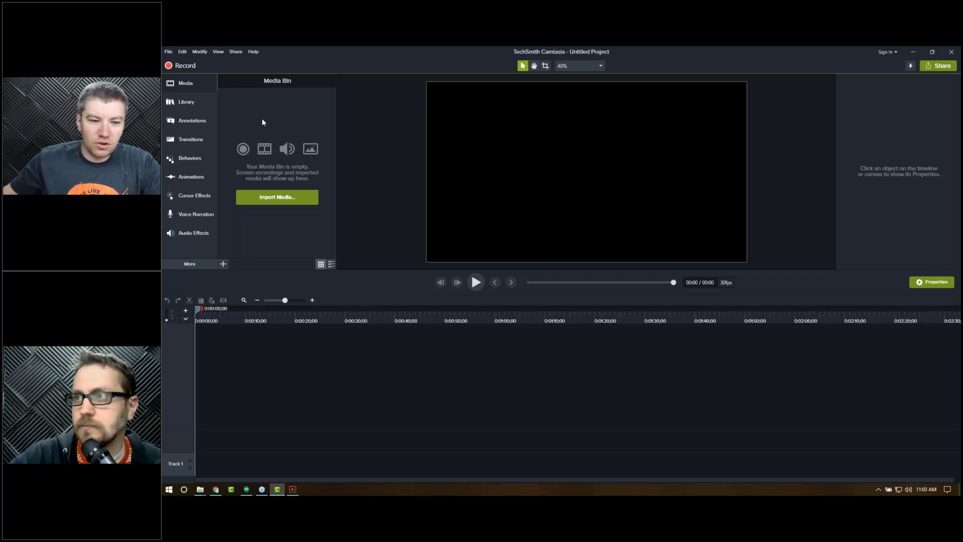
Step: Switch to the browser and open the Images & Graphics page of the eLearning Brothers stock asset library
click(215, 489)
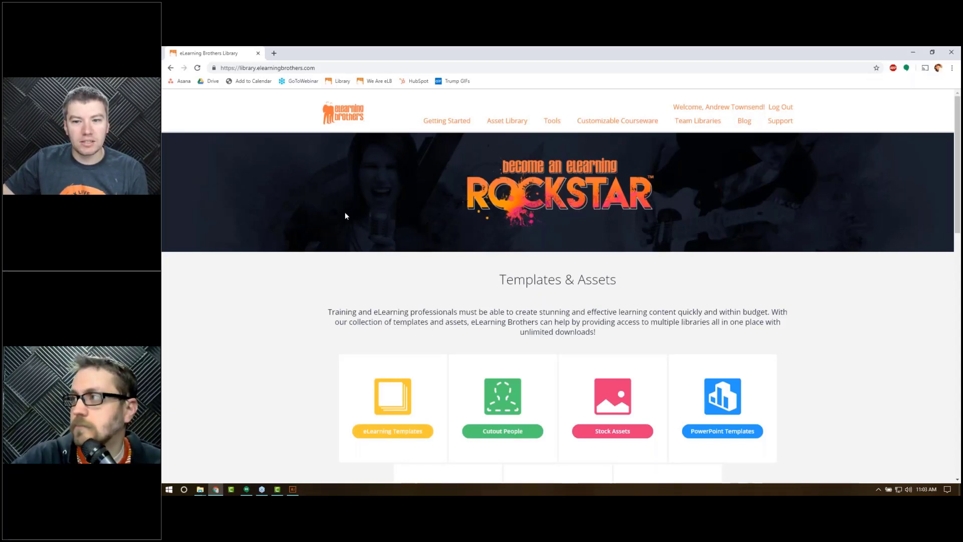
mouse_move(498, 125)
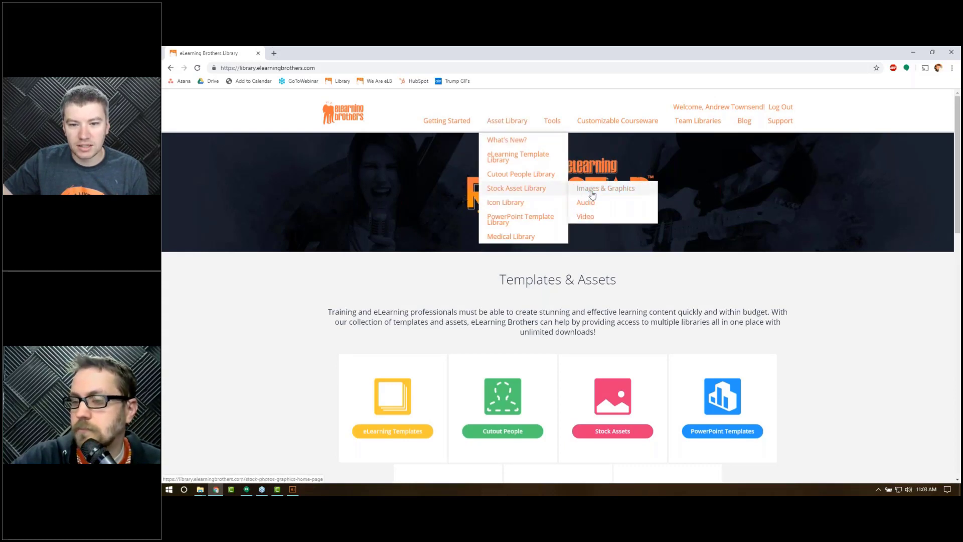
click(590, 191)
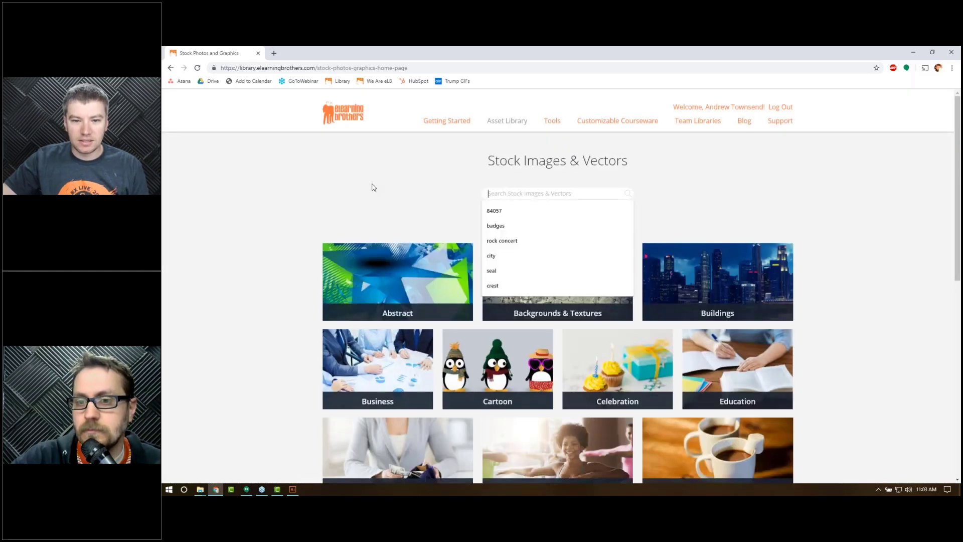
Step: Search the stock images and vectors for "map of city with marker"
text(map)
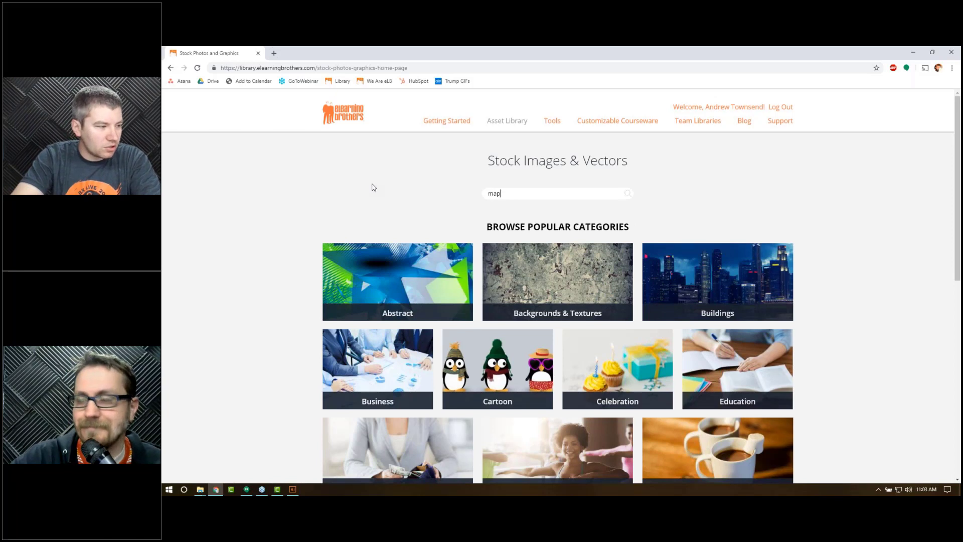
text( of city with marker)
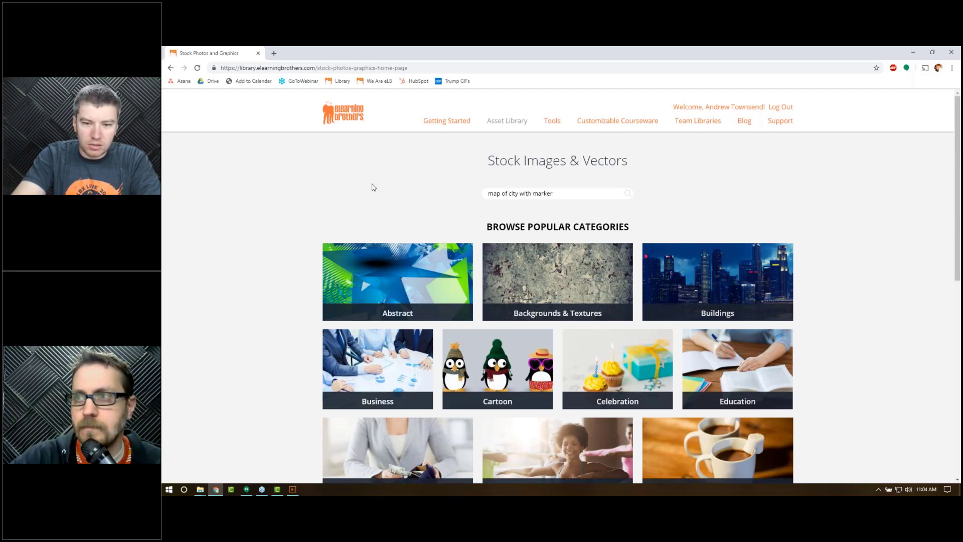
key(Return)
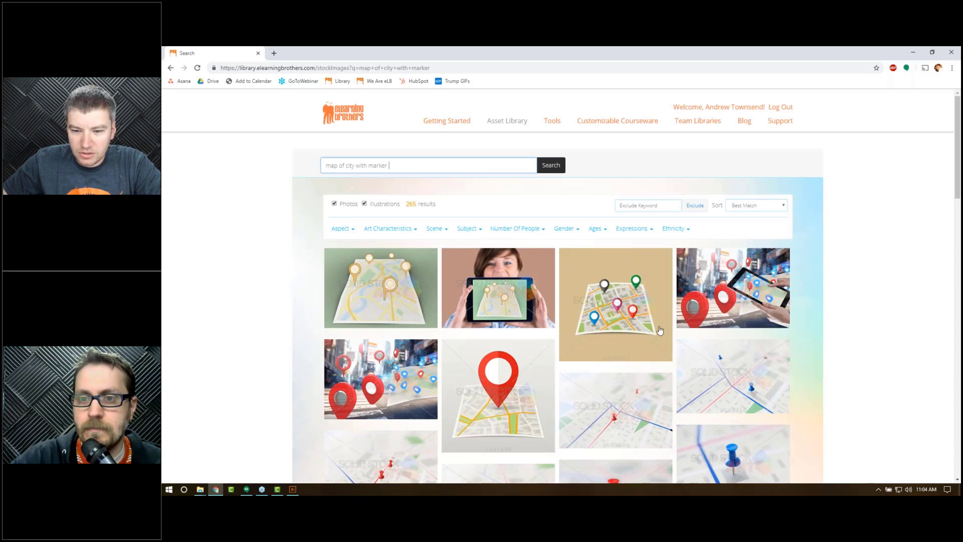
Step: Filter the search results to show illustrations only, excluding photos
scroll(468, 437, down, 2)
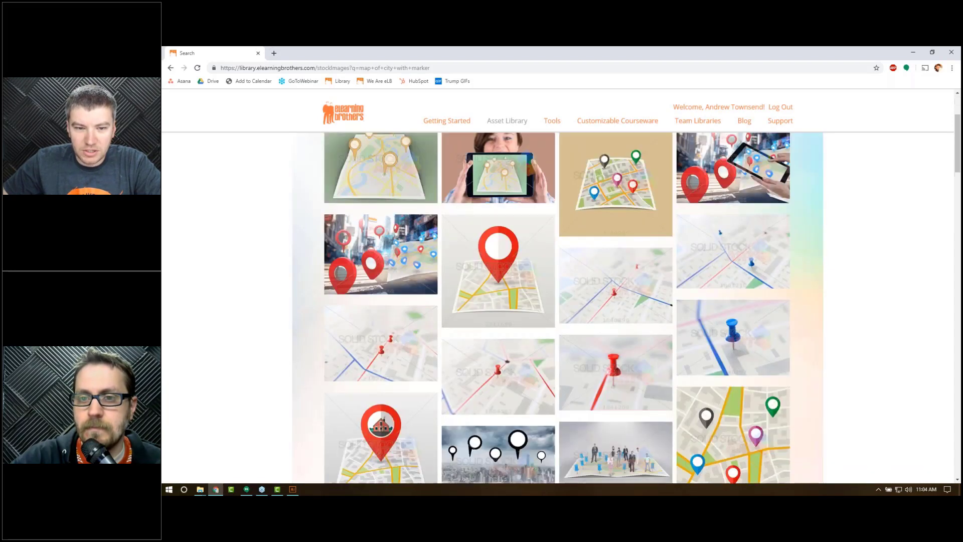
scroll(335, 163, up, 2)
click(334, 163)
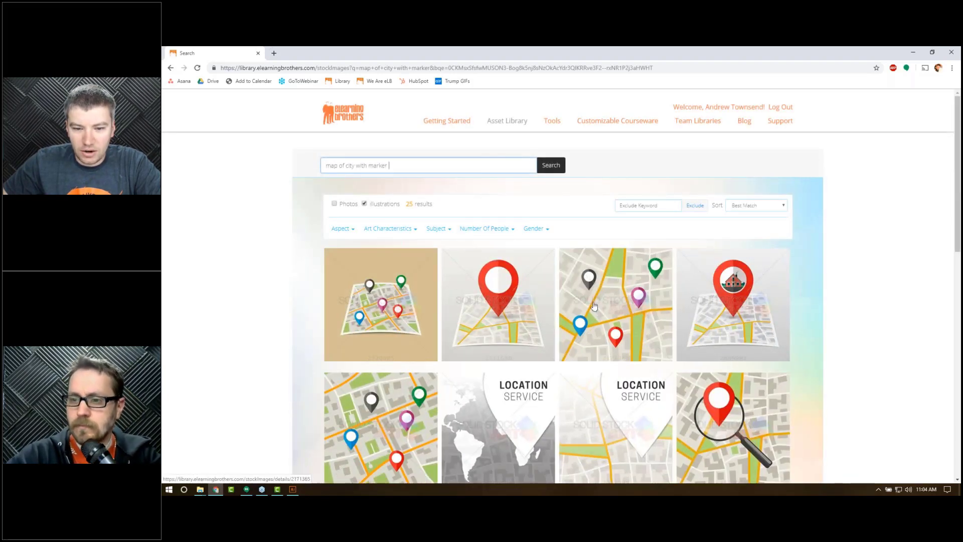
Step: Open the details page of the city map illustration with colored pins
scroll(515, 310, down, 1)
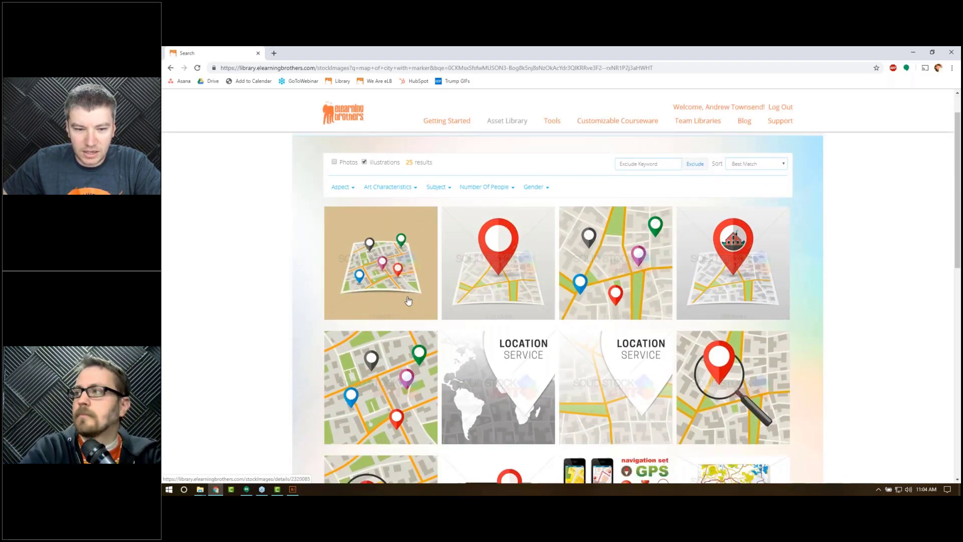
scroll(502, 382, down, 1)
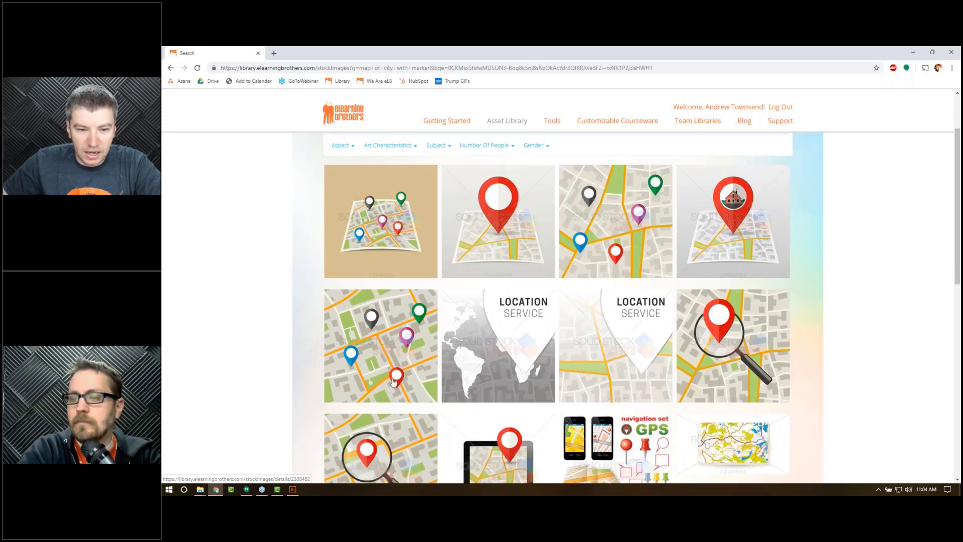
scroll(395, 322, up, 2)
click(395, 322)
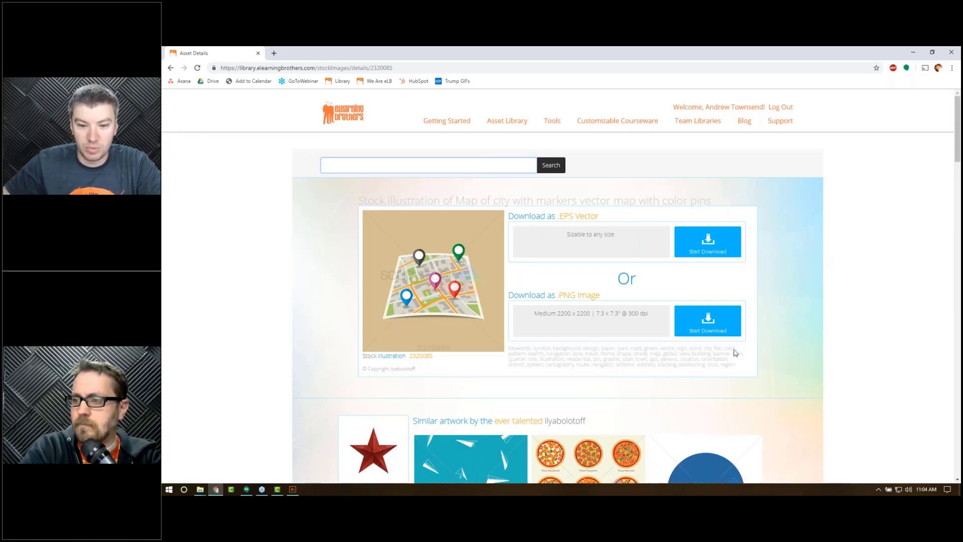
Step: Return to Camtasia and import the downloaded map illustration, placing it on the canvas and timeline
click(912, 52)
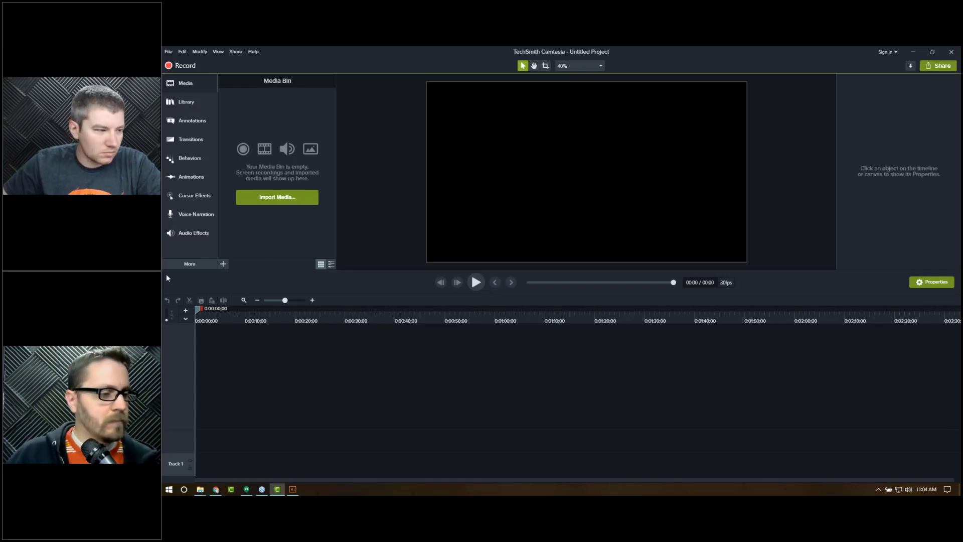
key(alt+Tab)
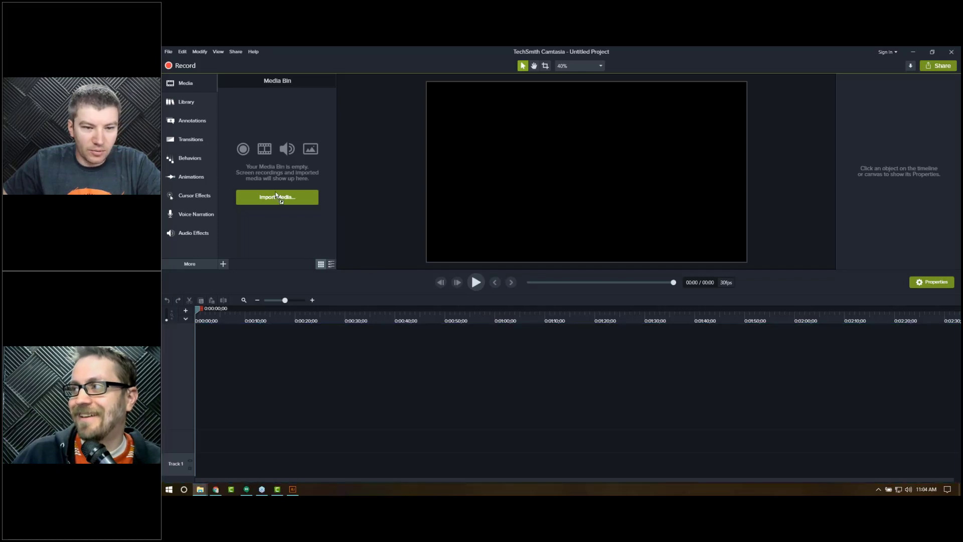
drag(276, 195, 281, 206)
drag(251, 113, 581, 184)
Step: Change the project's canvas dimensions in Project Settings, apply them, and reposition the map image on the canvas
click(601, 67)
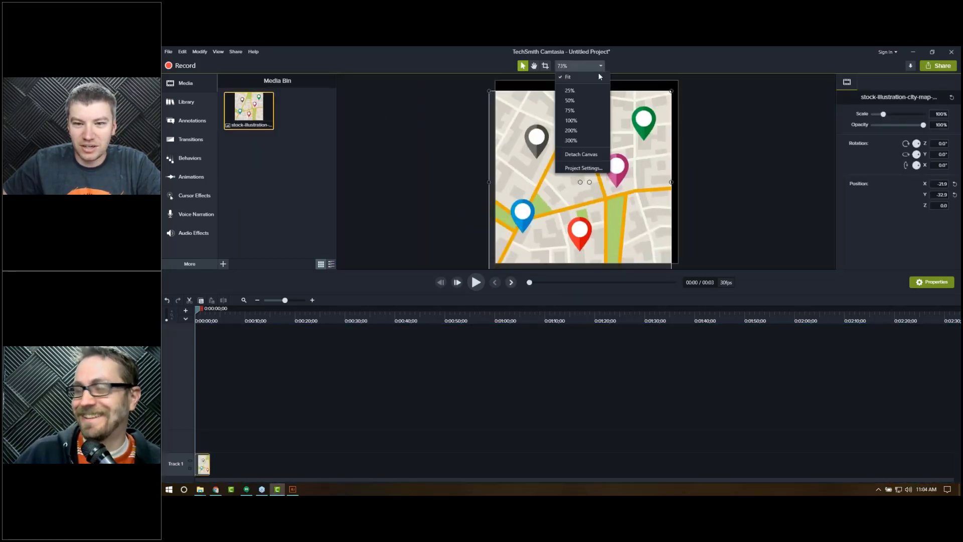
click(593, 168)
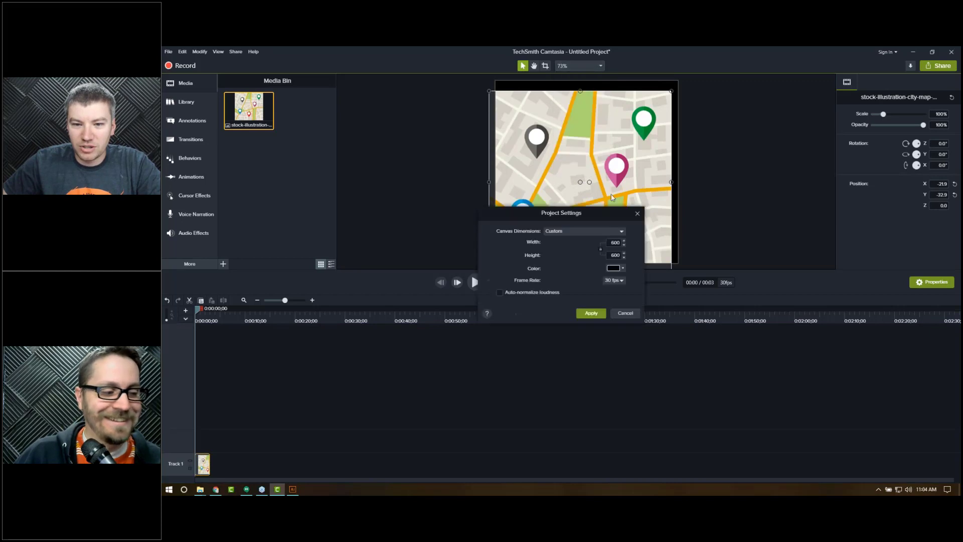
click(612, 229)
click(572, 265)
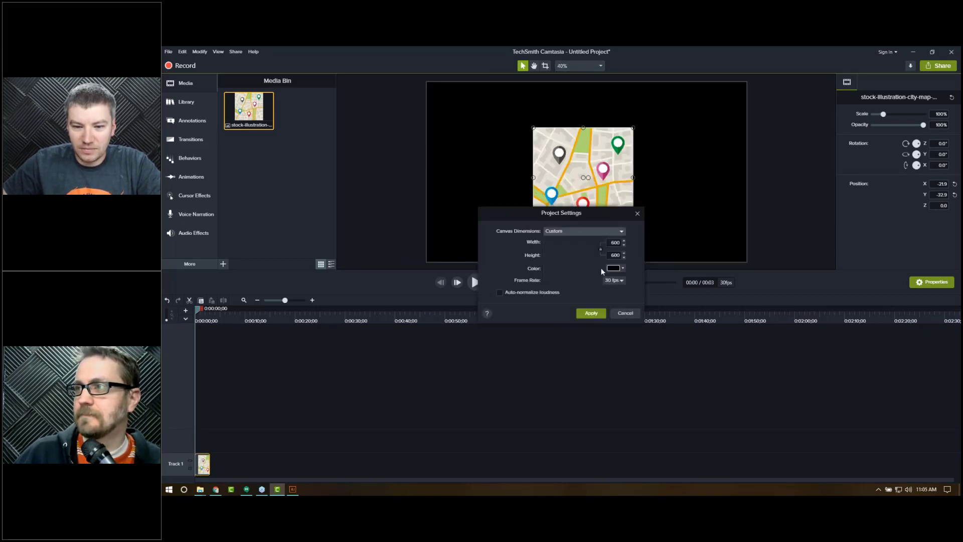
click(586, 315)
mouse_move(567, 219)
mouse_down()
mouse_move(565, 196)
mouse_move(570, 214)
mouse_up()
click(812, 260)
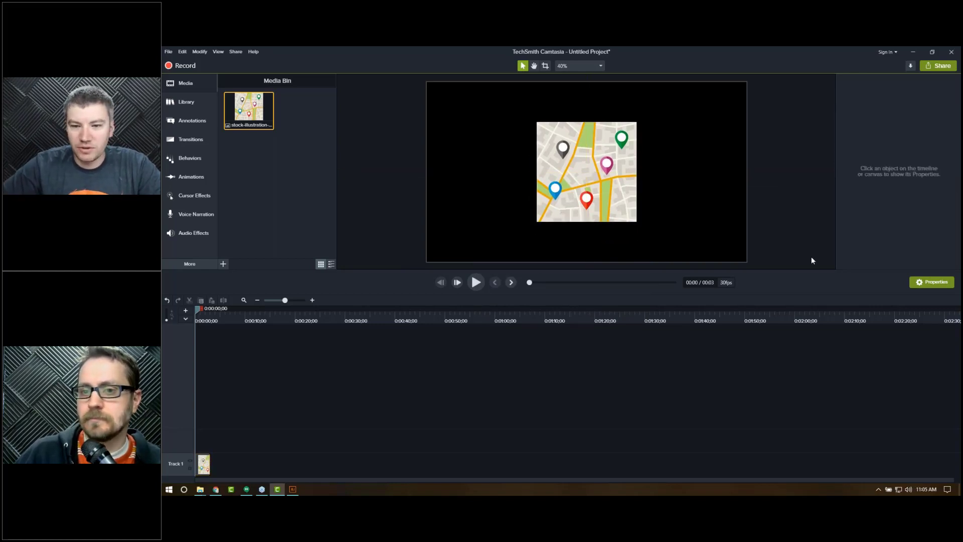
Step: Apply the Fade transition to the map clip and preview the playback
click(183, 141)
drag(241, 123, 213, 464)
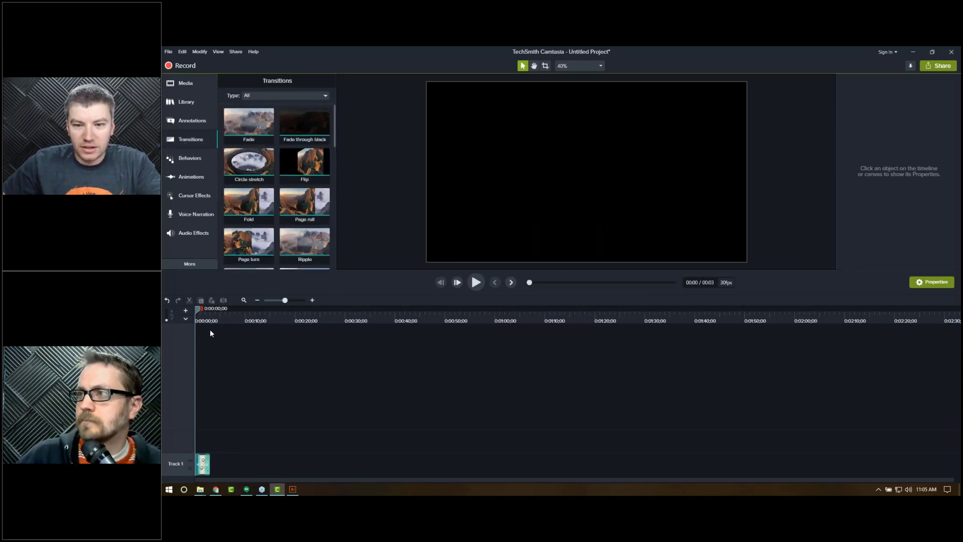
key(space)
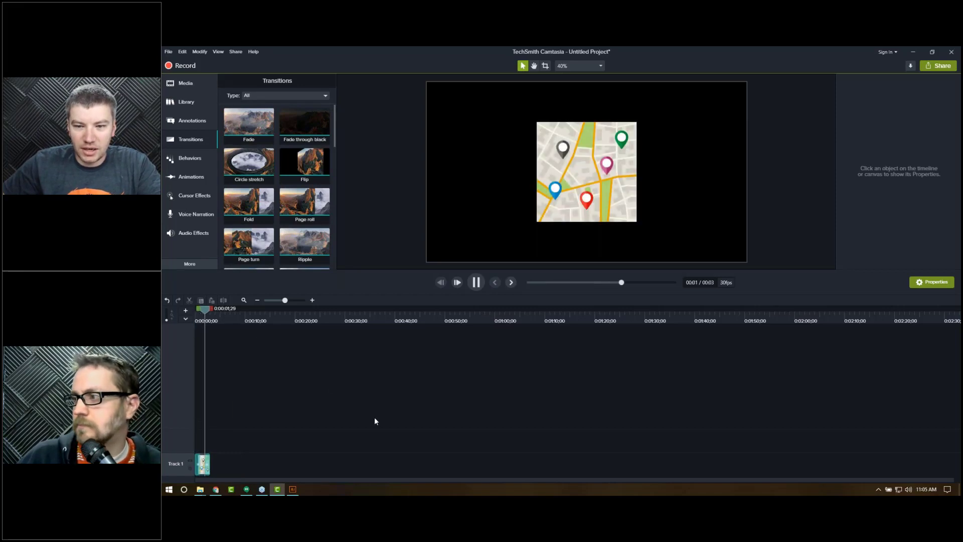
key(space)
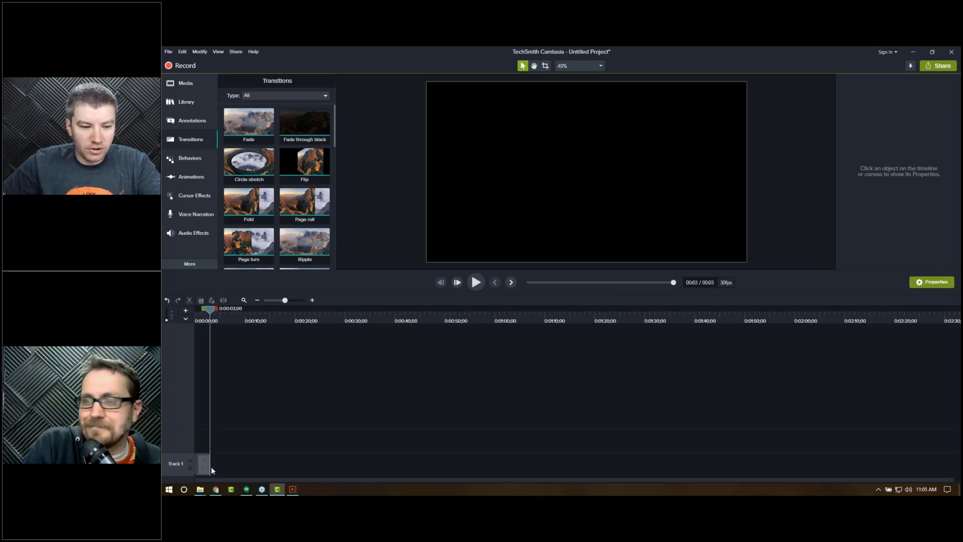
Step: Add the Fly In behavior to the map clip and preview it
click(187, 159)
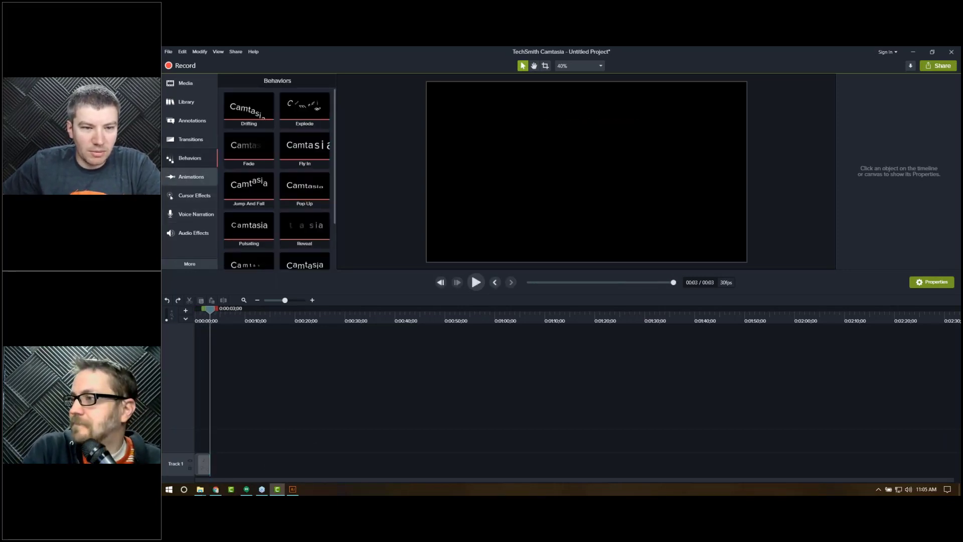
drag(296, 155, 202, 464)
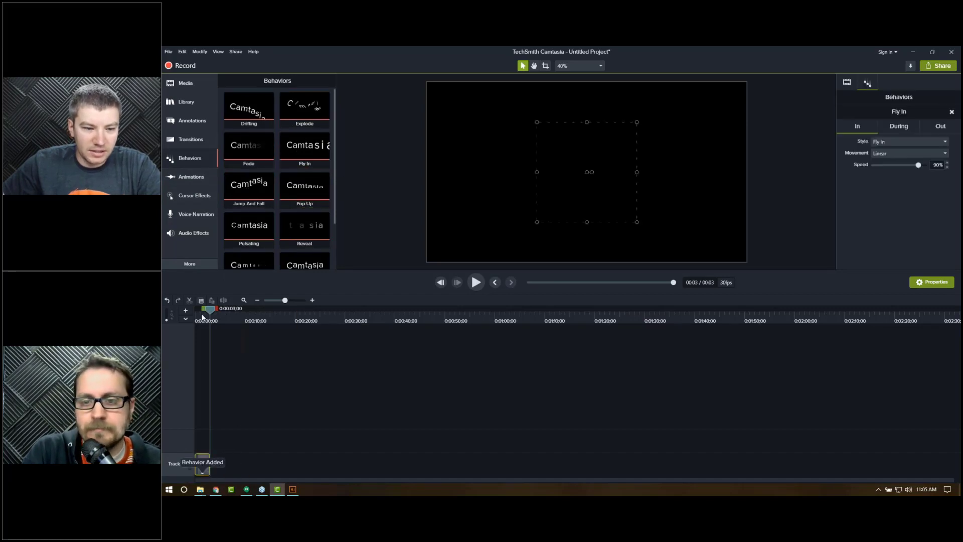
key(space)
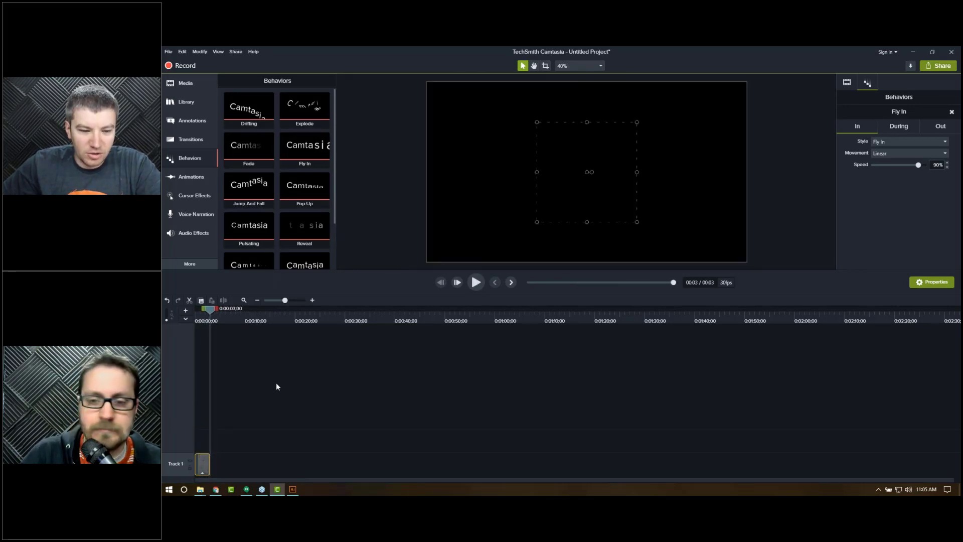
Step: Change the behavior's In style to Drifting and preview the result
click(888, 142)
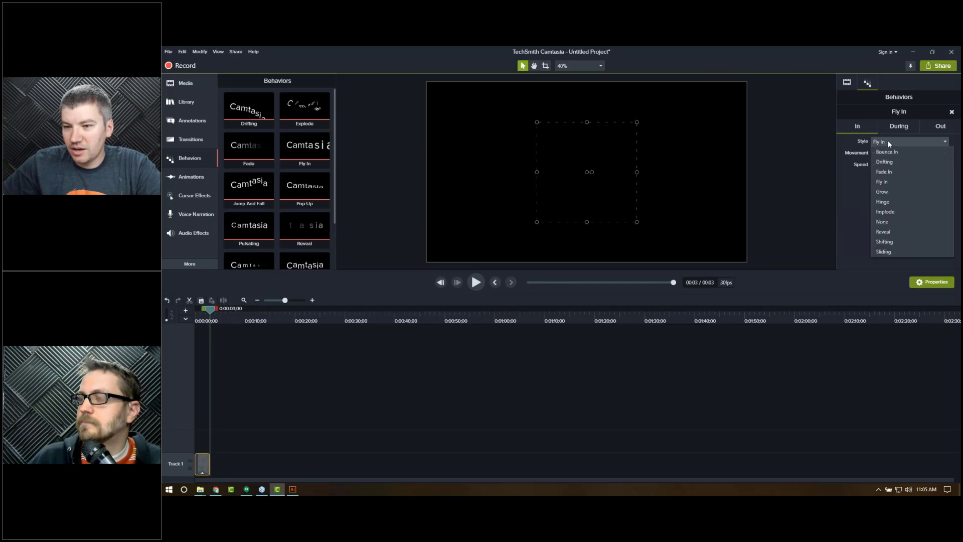
click(888, 162)
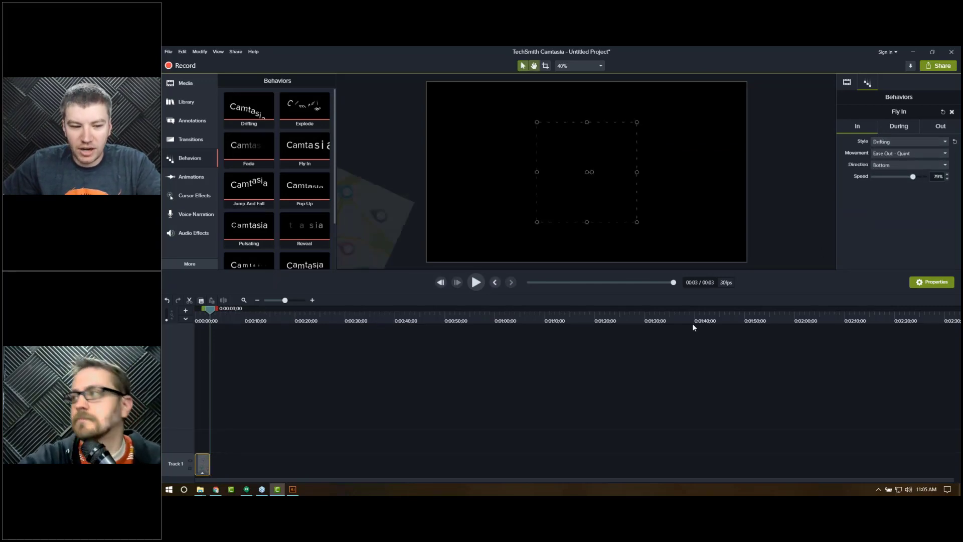
key(space)
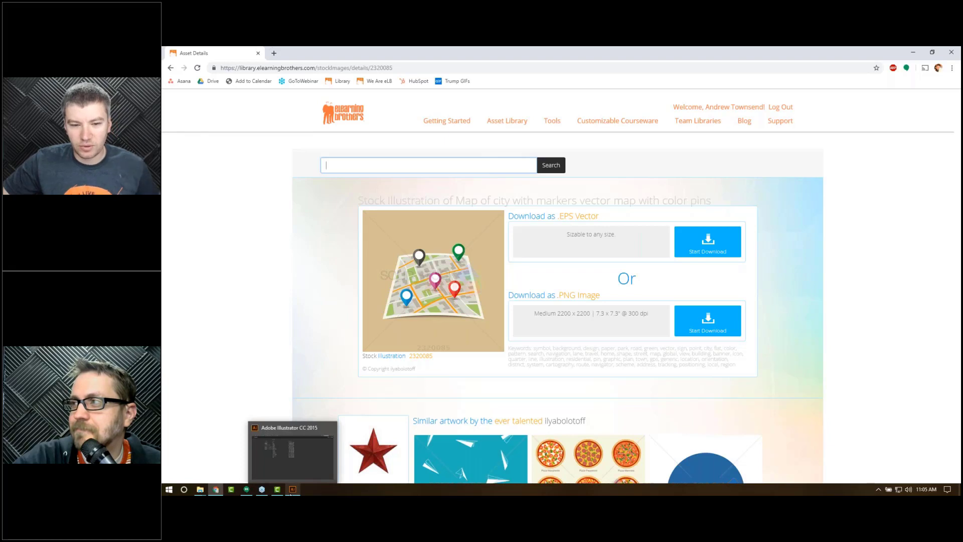
Step: Switch to Adobe Illustrator, select the green pin, and export the selection as a PNG with a transparent background
click(292, 490)
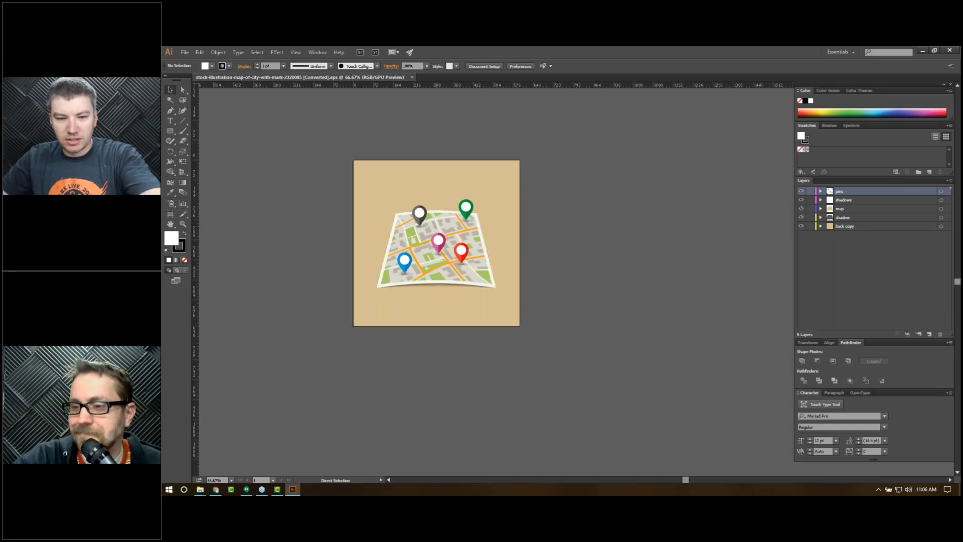
key(ctrl+1)
drag(494, 432, 504, 441)
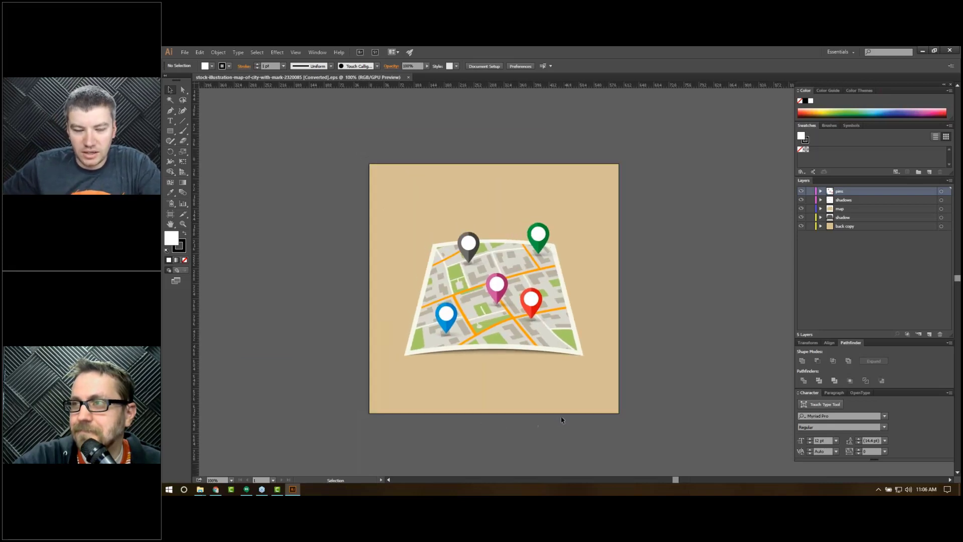
click(537, 246)
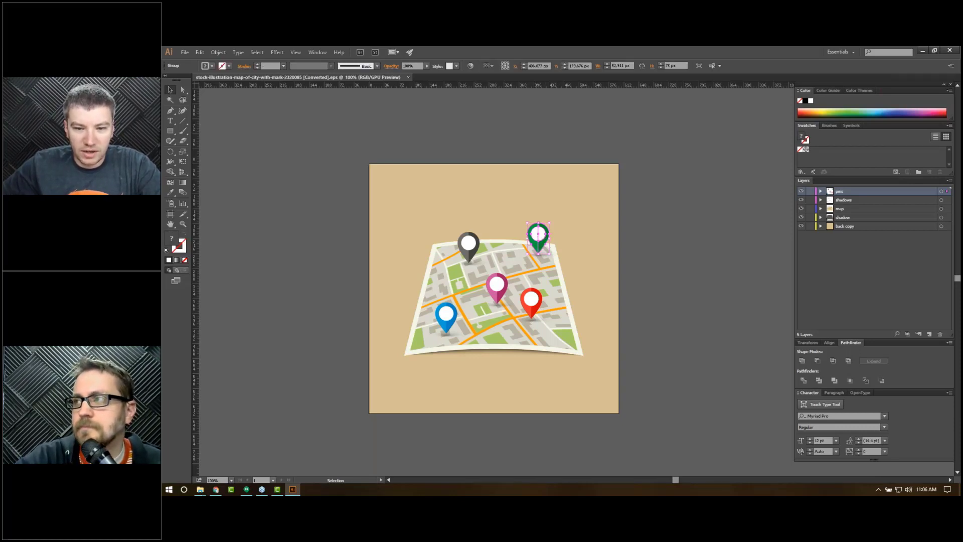
right_click(538, 247)
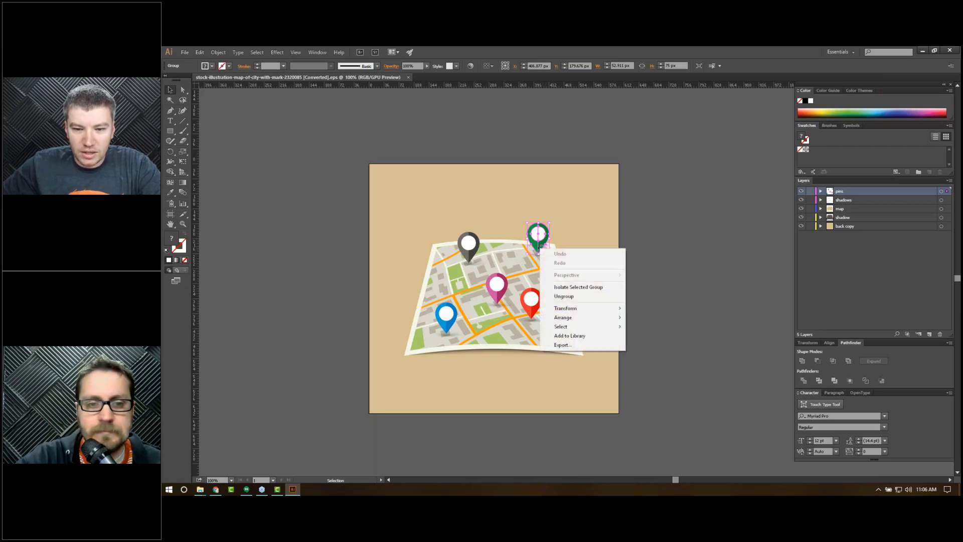
click(615, 345)
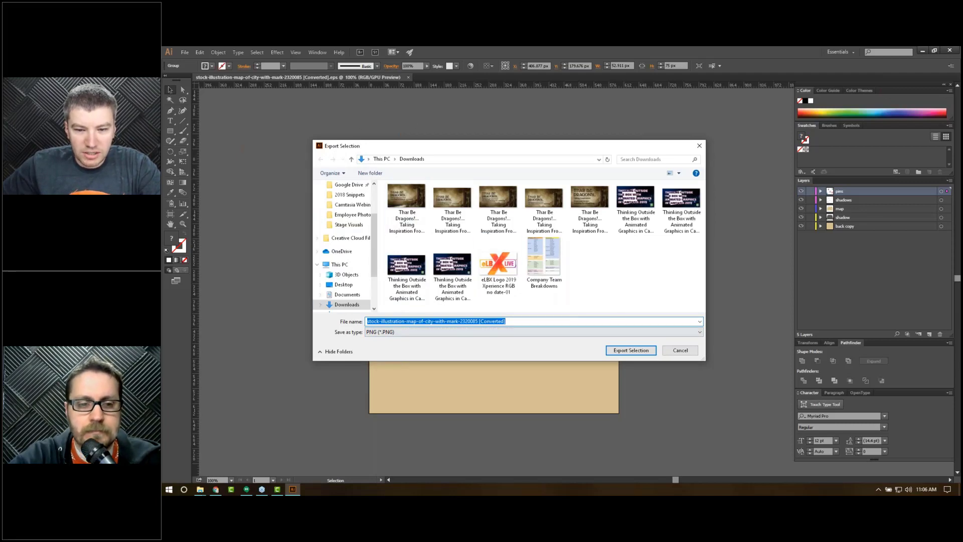
click(633, 351)
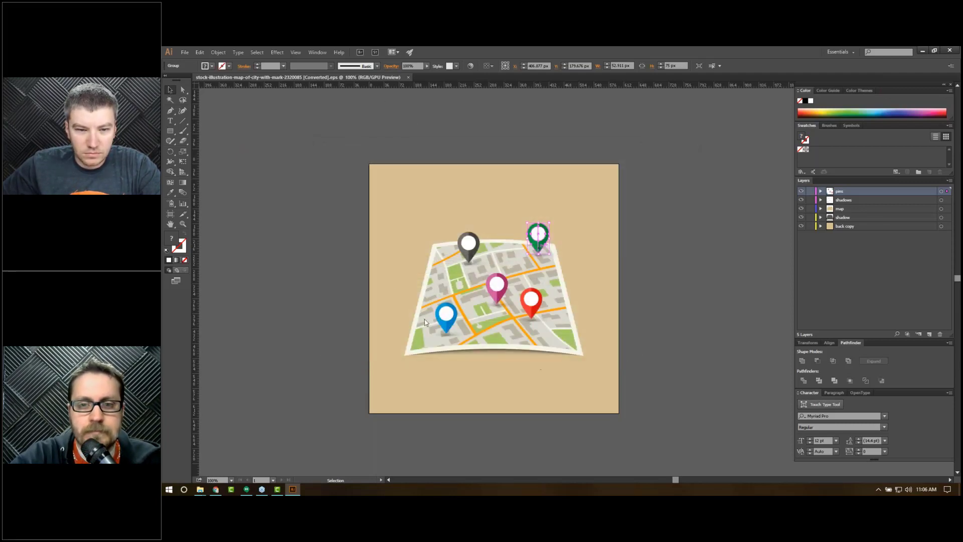
drag(258, 59, 519, 175)
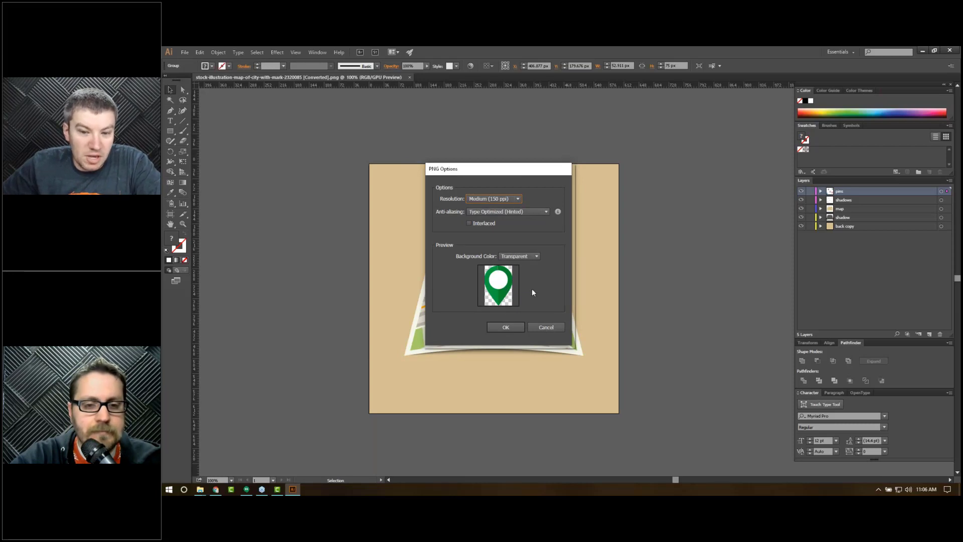
click(538, 329)
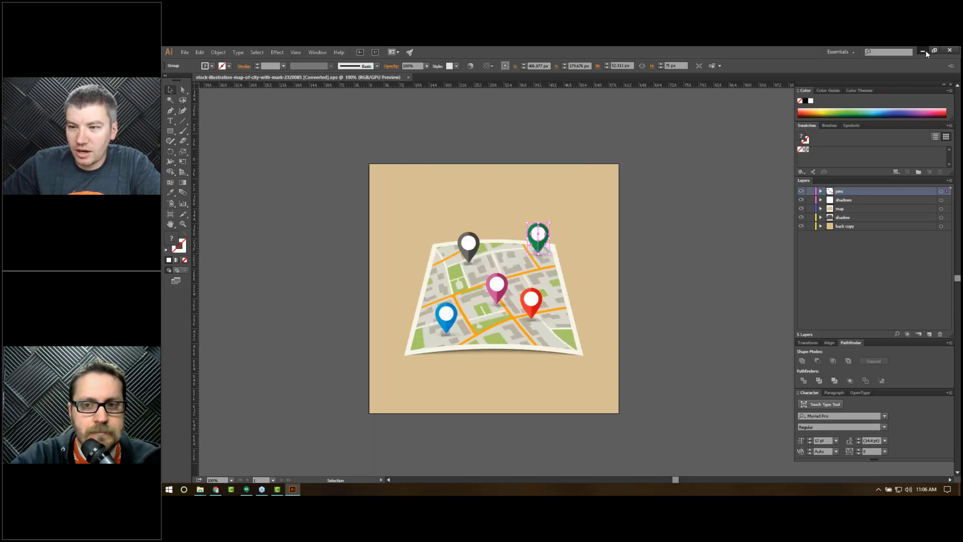
Step: Return to Camtasia and import the exported Map Assets PNG files into the Media Bin
click(923, 50)
click(277, 489)
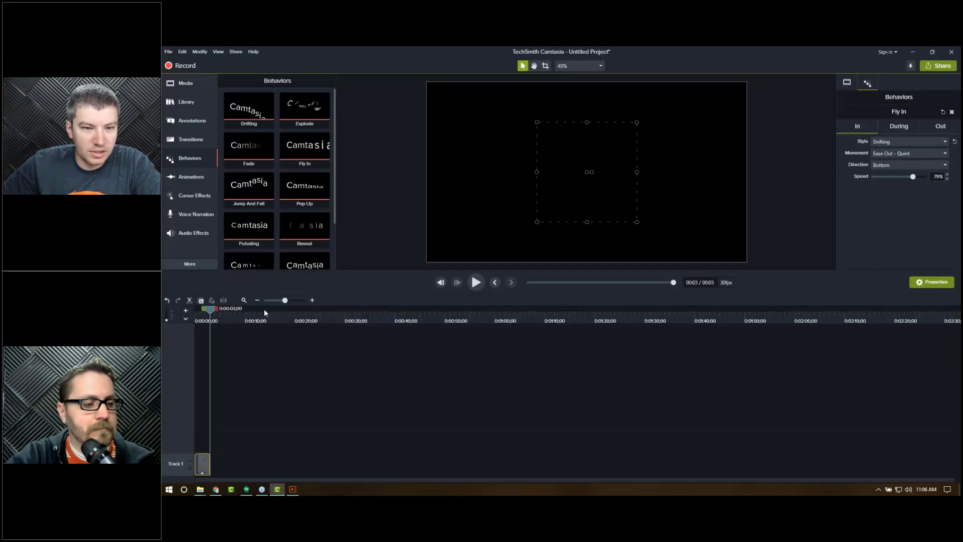
click(186, 82)
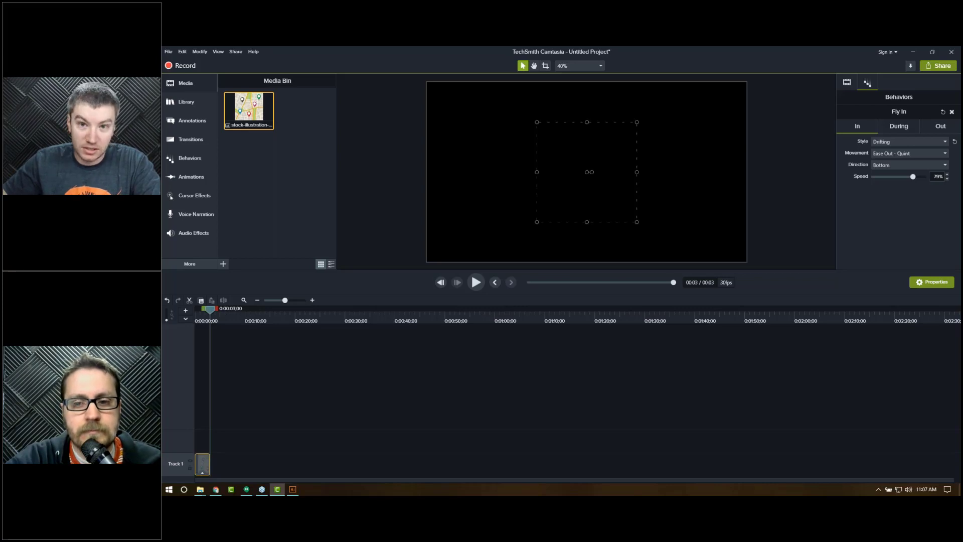
key(alt+Tab)
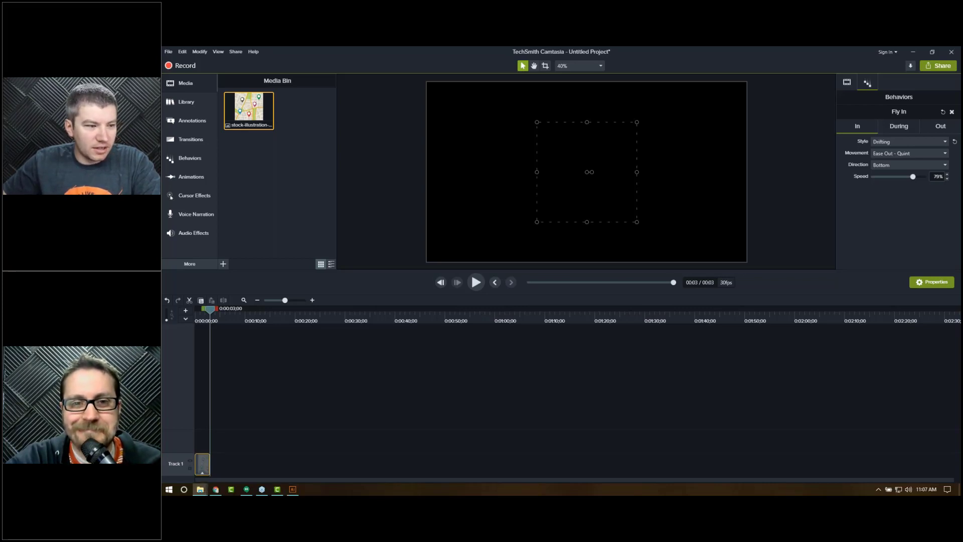
drag(291, 194, 296, 181)
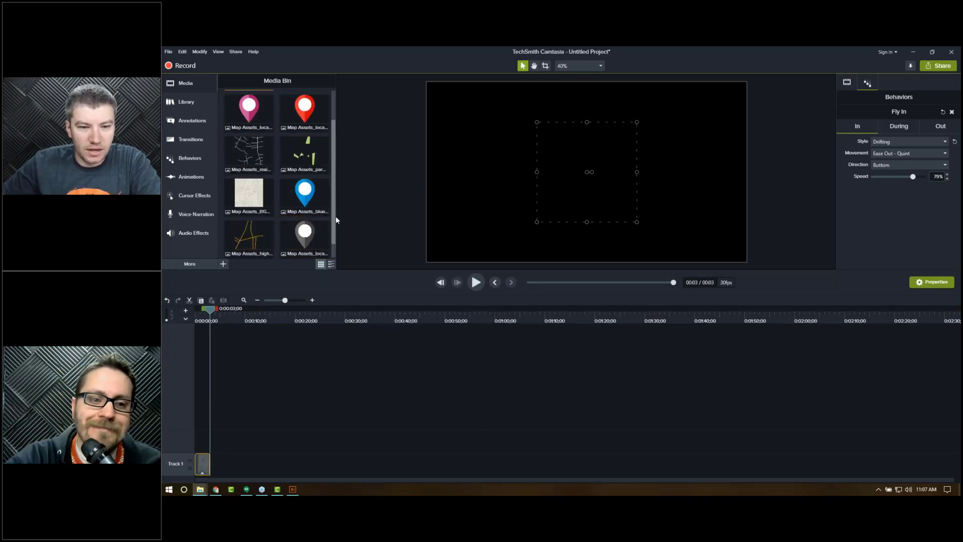
drag(335, 235, 335, 136)
click(380, 217)
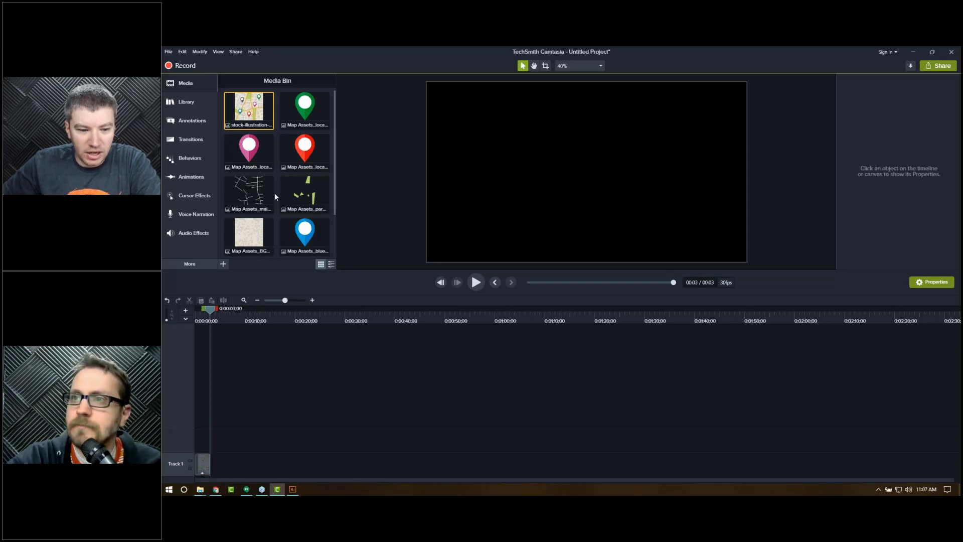
Step: Add the BG and buildings image to Track 1 after the original map clip
click(208, 320)
drag(208, 320, 237, 320)
scroll(282, 211, down, 1)
drag(250, 195, 249, 464)
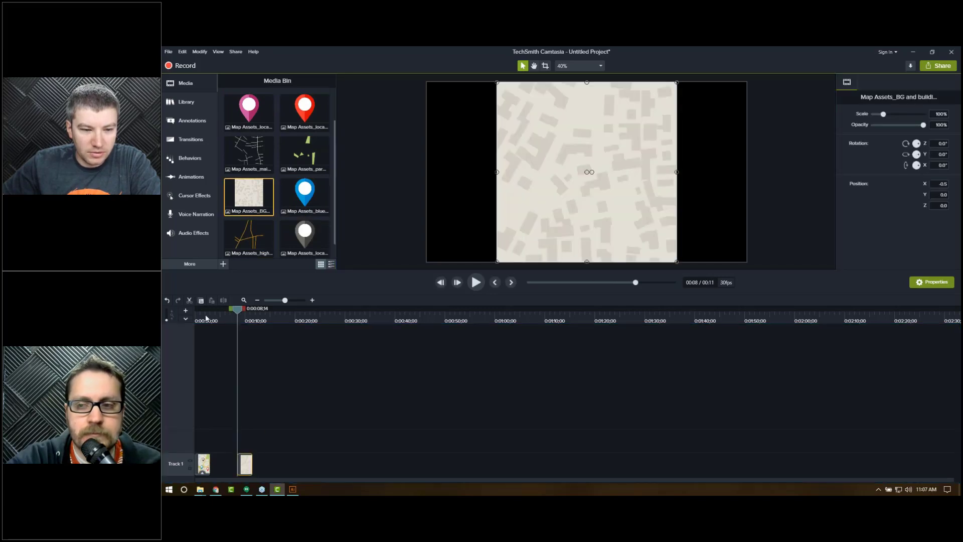
Step: Stack the main roads and highways images on new tracks above the background at the same time
drag(201, 319, 244, 320)
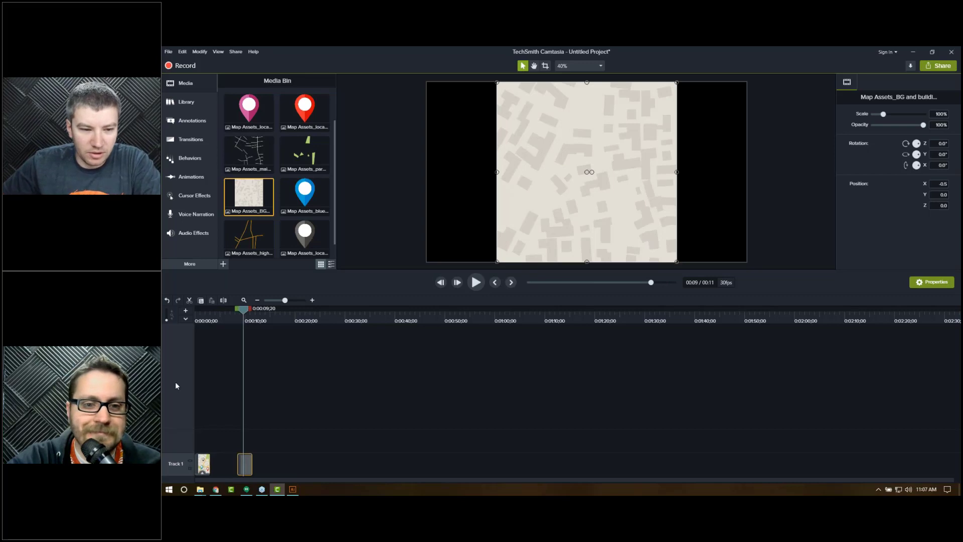
drag(209, 314, 204, 316)
scroll(279, 214, up, 3)
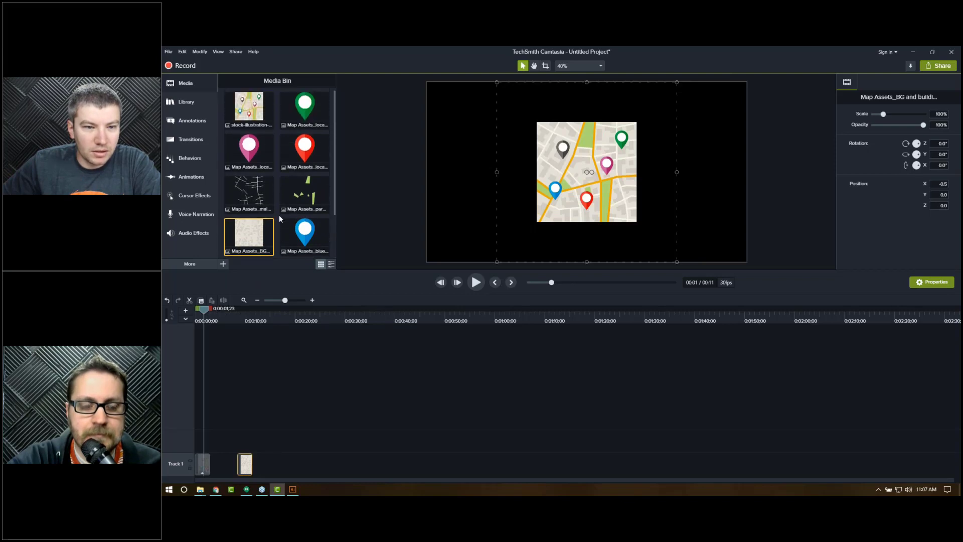
scroll(278, 215, down, 1)
drag(256, 180, 234, 444)
drag(242, 315, 248, 315)
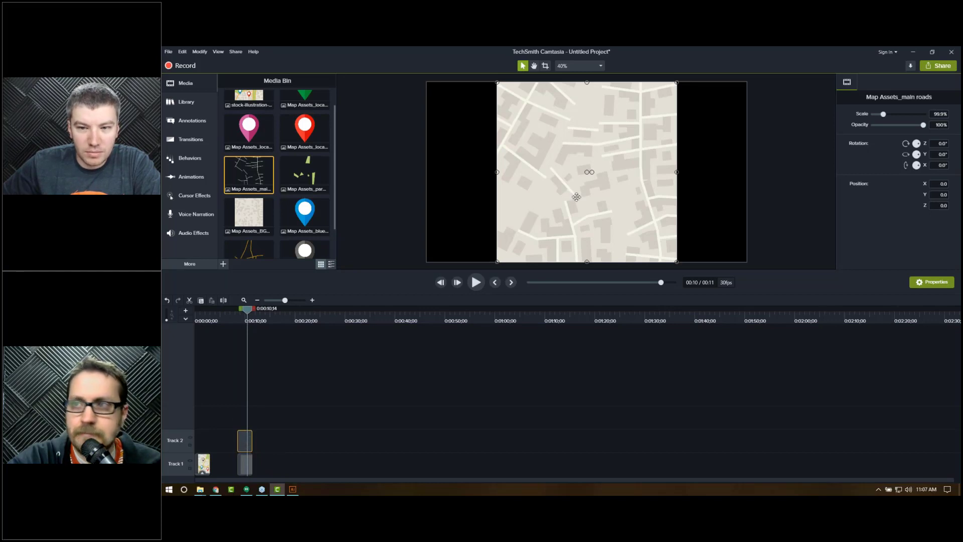
click(256, 251)
drag(253, 249, 239, 420)
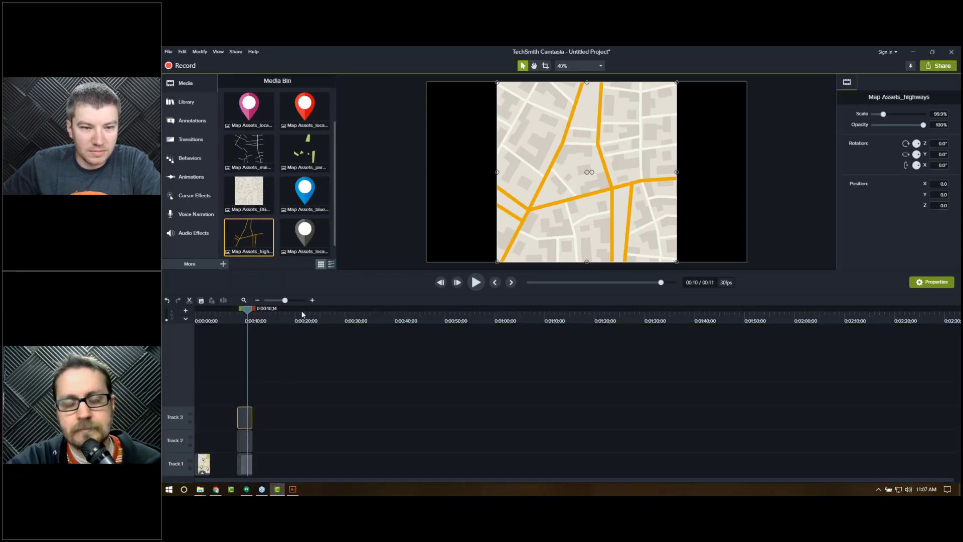
Step: Add the parks image and place it on the track between the background and the main roads
click(307, 153)
drag(307, 153, 255, 418)
click(244, 300)
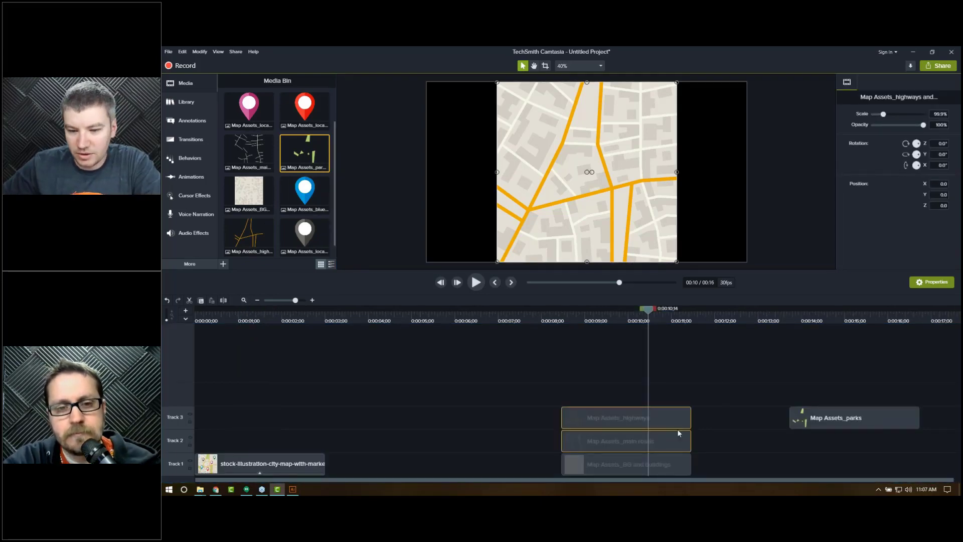
drag(672, 440, 673, 415)
drag(861, 422, 650, 452)
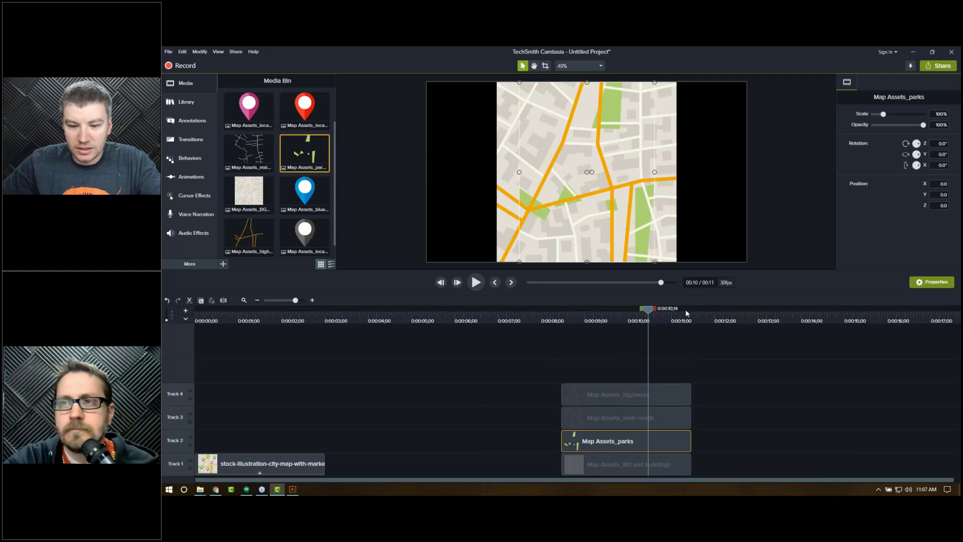
Step: Set the scale of the main roads and highways clips to 100%
drag(626, 359, 634, 479)
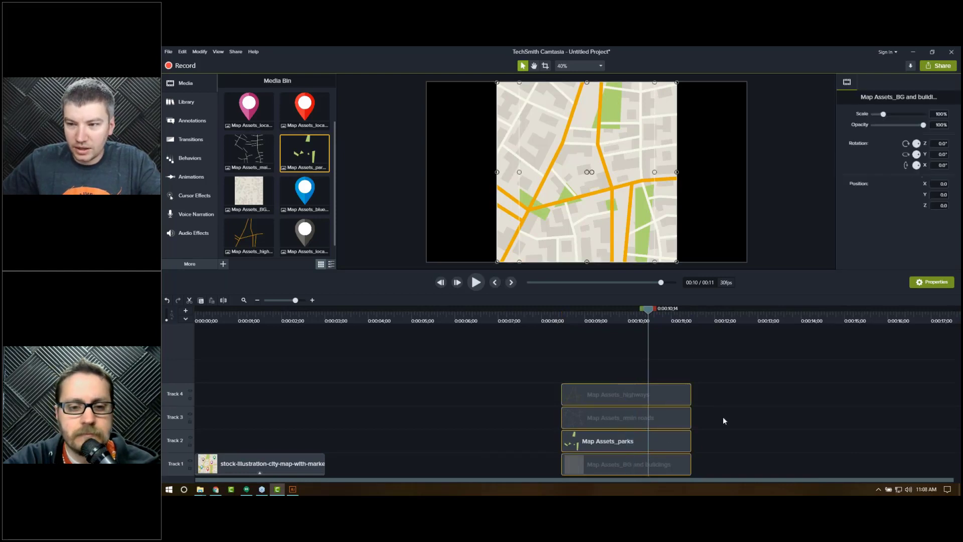
click(637, 462)
click(642, 444)
drag(643, 423, 692, 444)
click(932, 113)
text(100)
key(Return)
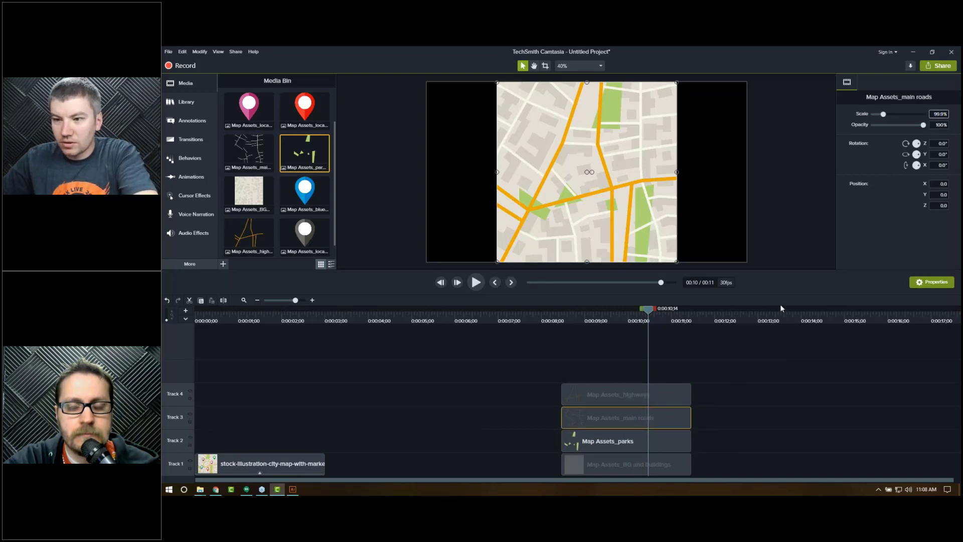
click(617, 400)
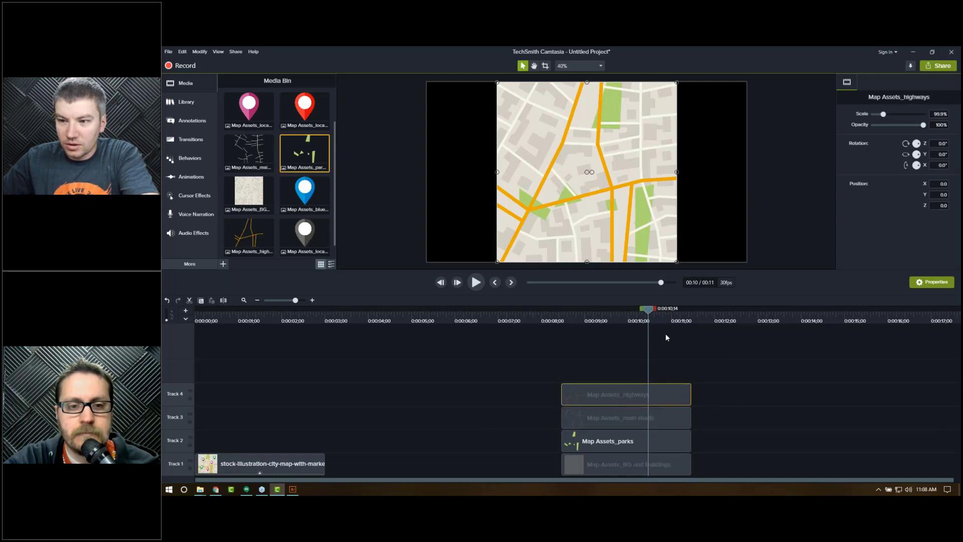
click(934, 114)
text(100)
key(Return)
Step: Move the parks layer left to about X -135 to match the original illustration
drag(648, 343, 278, 317)
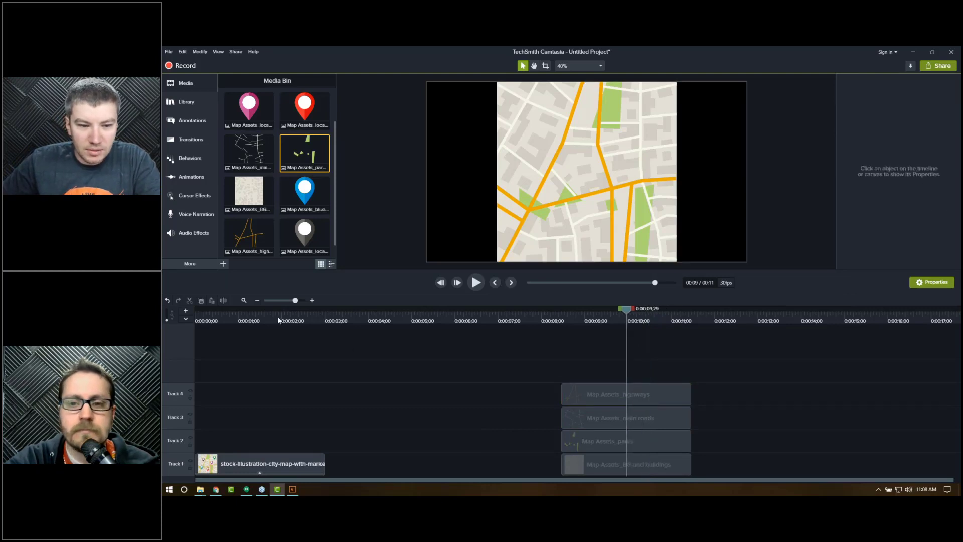
click(619, 318)
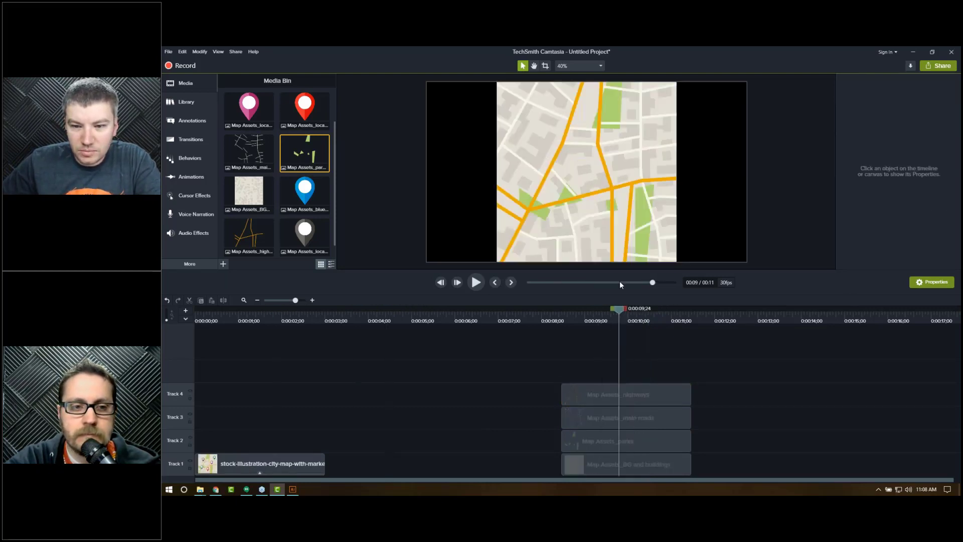
click(635, 443)
mouse_move(614, 252)
mouse_down()
mouse_move(599, 252)
mouse_move(613, 252)
mouse_up()
key(Left)
key(Left)
key(Left)
key(Left)
key(Left)
key(Left)
key(Left)
key(Left)
key(Left)
key(Left)
key(Left)
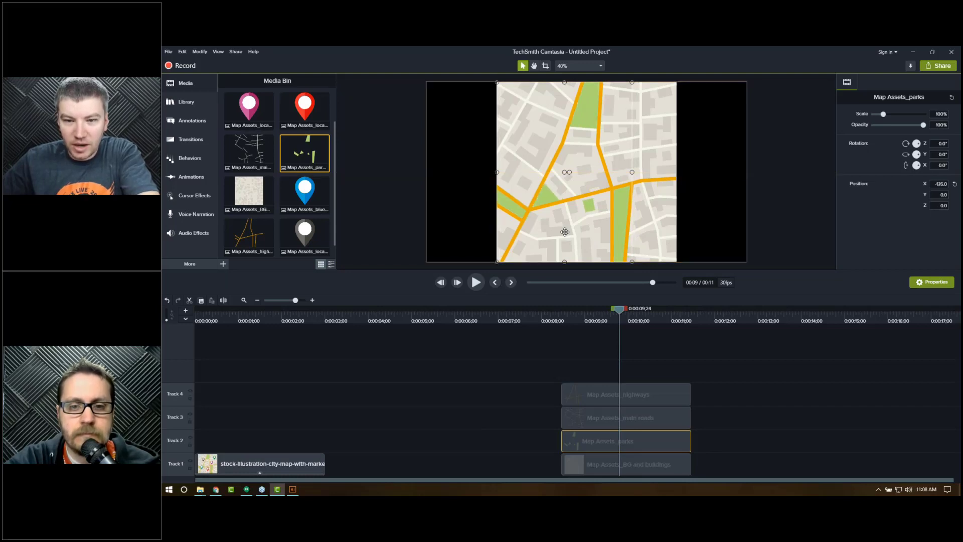
click(592, 368)
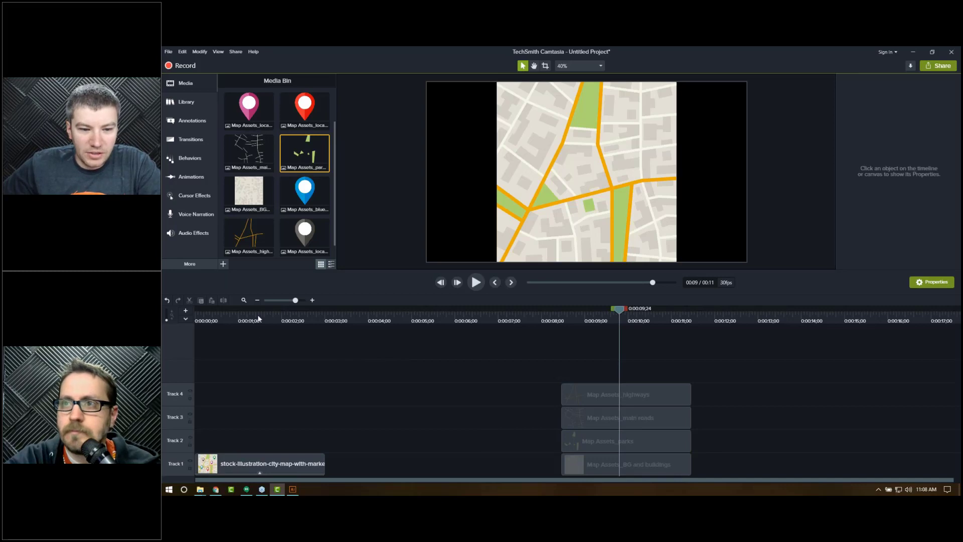
Step: Select all four map layer clips and scale them together on the canvas to about 64.8%
click(261, 319)
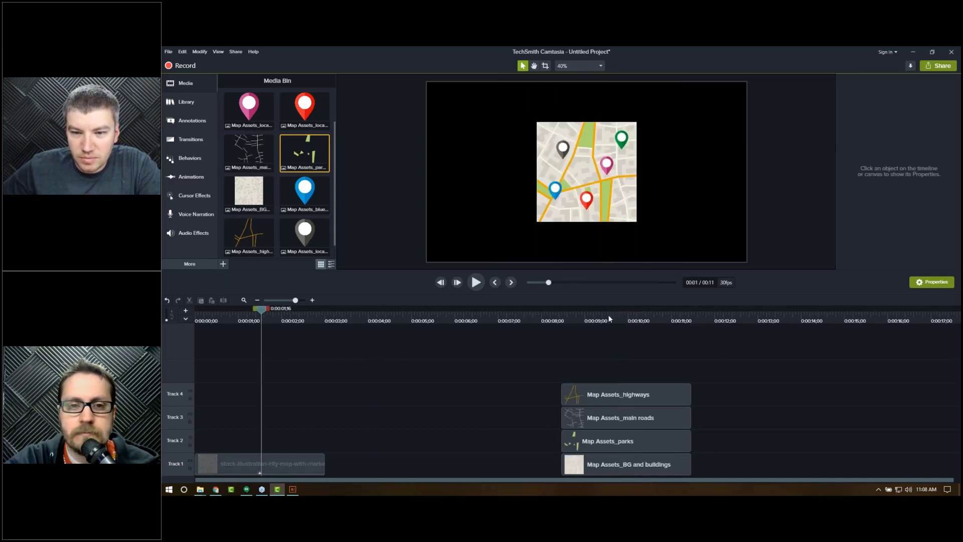
click(609, 316)
click(282, 317)
drag(576, 319, 615, 330)
drag(644, 352, 652, 478)
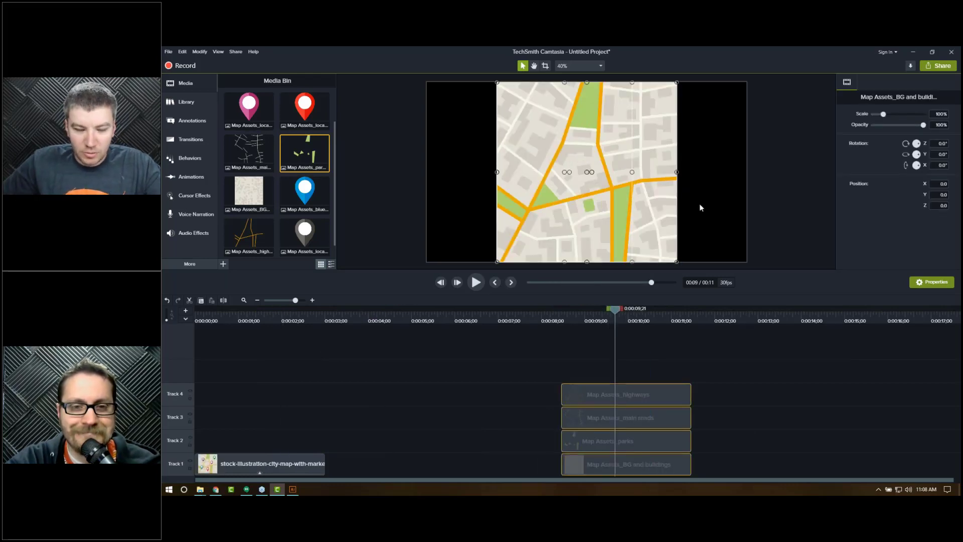
drag(677, 262, 643, 220)
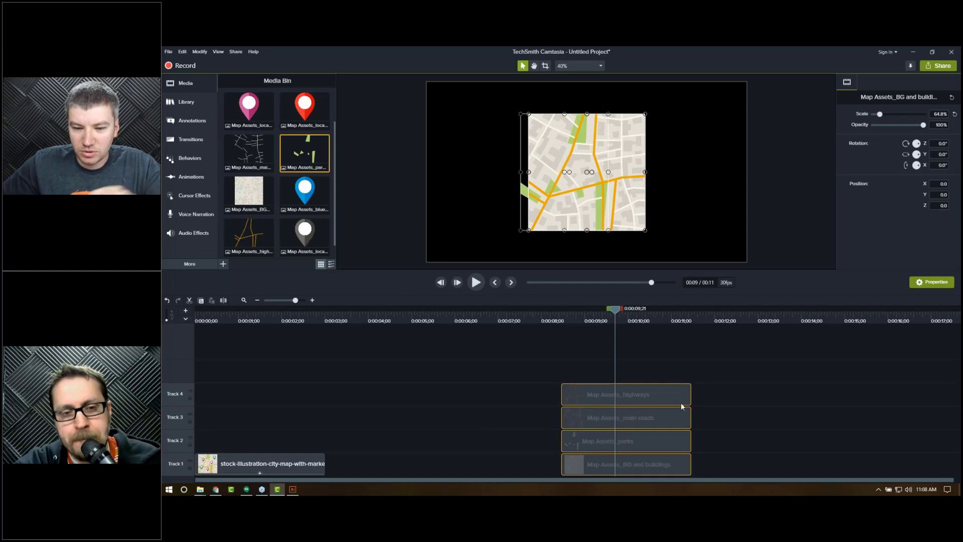
Step: Nudge the parks layer right to about X -90 to realign it with the scaled map
click(727, 439)
click(654, 440)
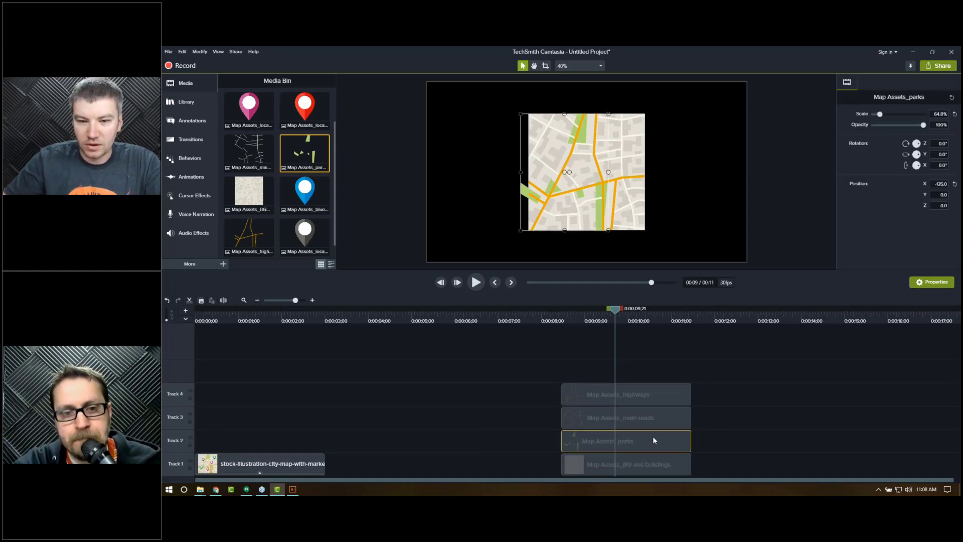
key(Right)
key(Right)
key(Right)
key(Right)
key(Right)
key(Right)
key(Right)
key(Right)
key(Right)
key(Right)
key(Right)
key(Right)
key(Right)
key(Right)
key(Right)
key(Right)
key(Right)
key(Right)
key(Right)
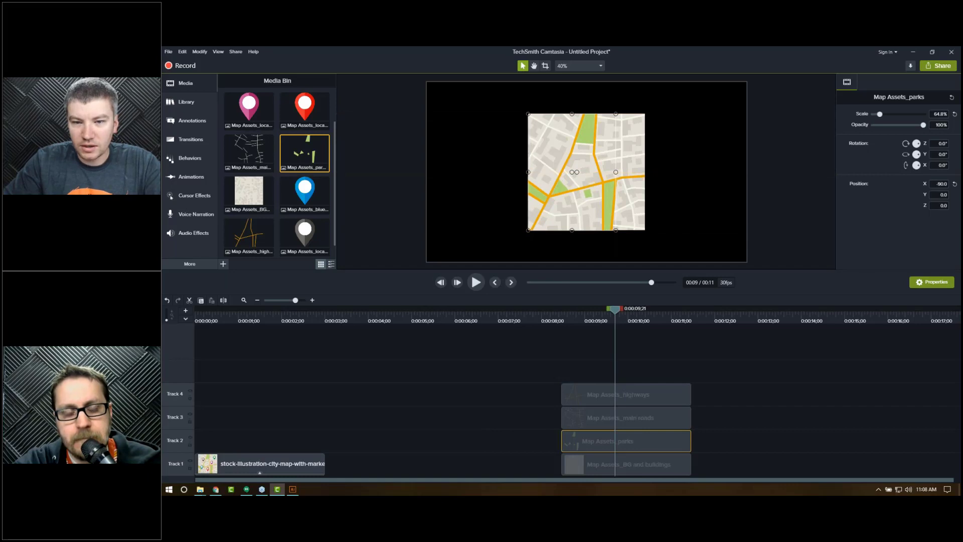
click(773, 240)
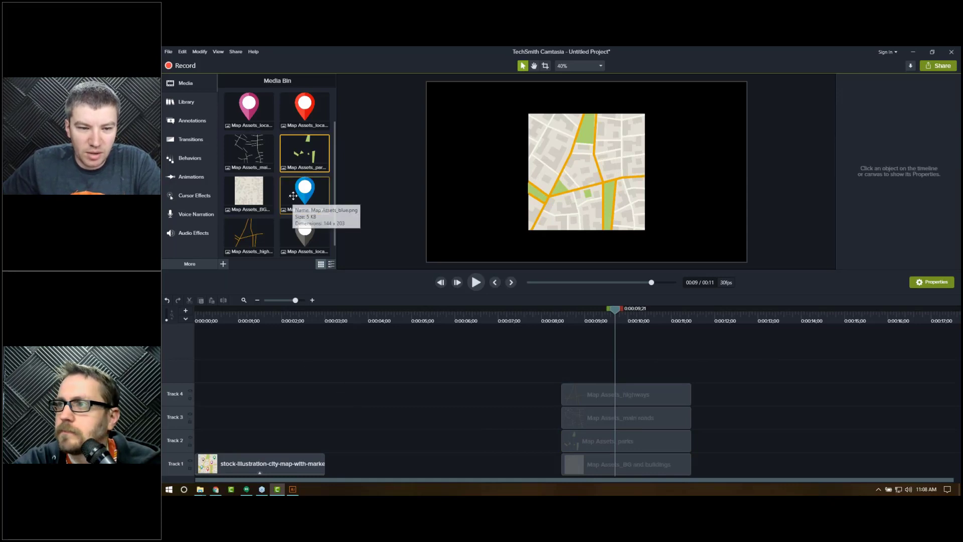
Step: Add the green and pink pin images onto the map canvas over their original locations
click(260, 318)
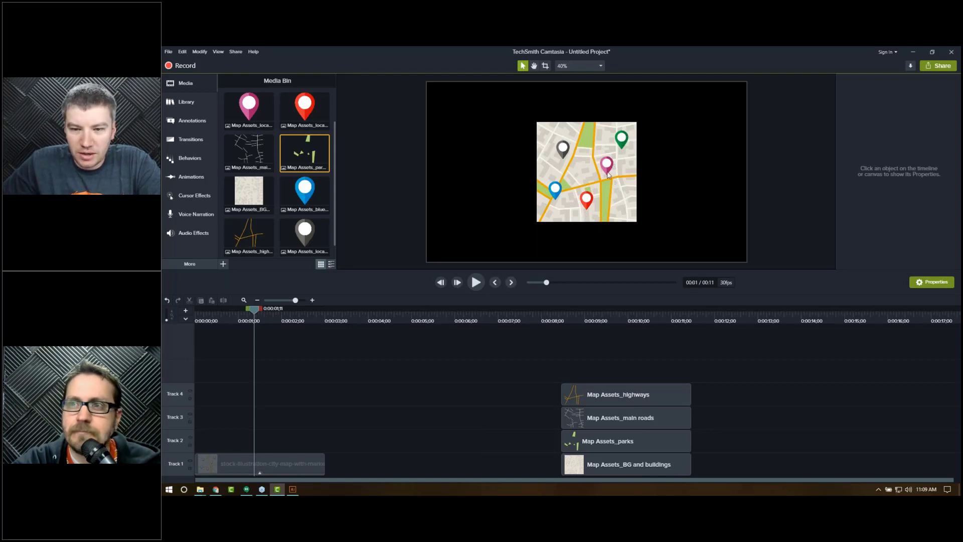
click(585, 321)
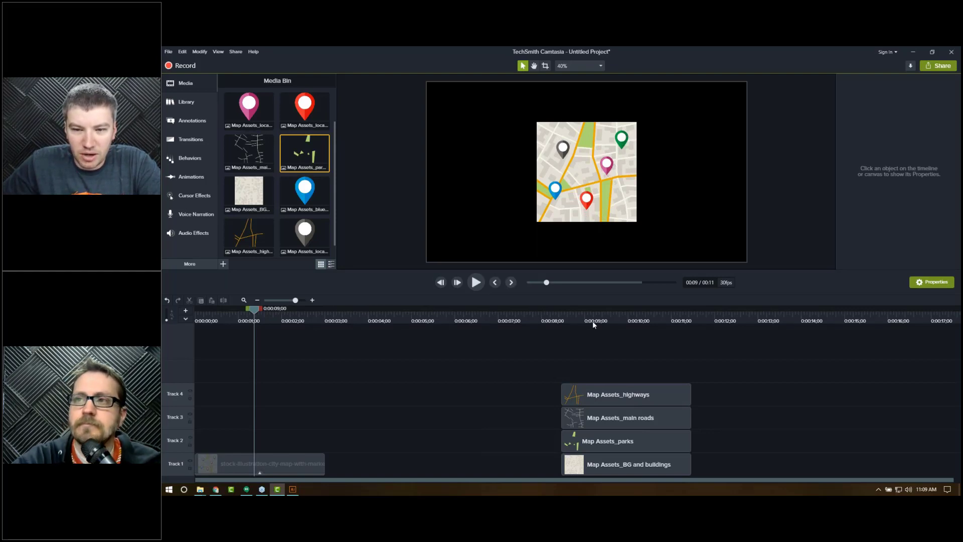
click(564, 320)
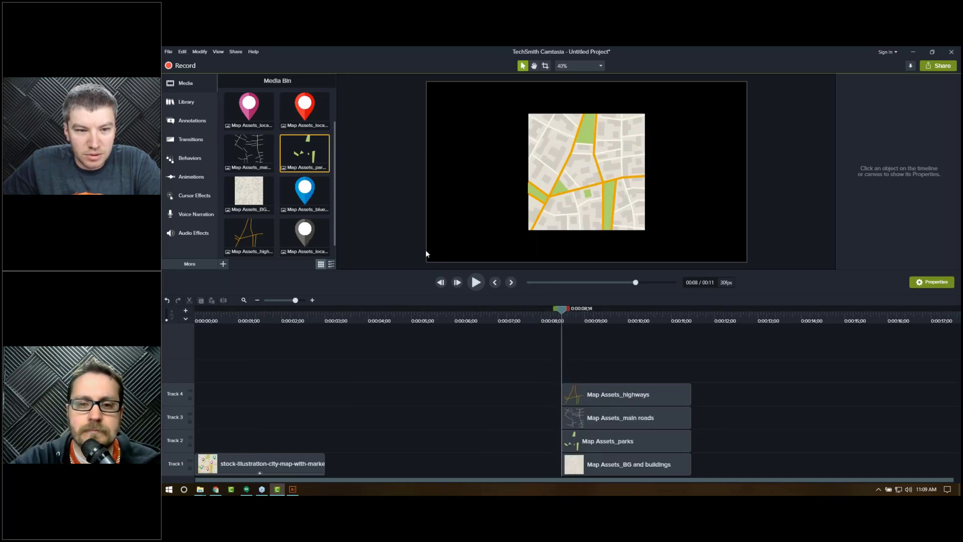
scroll(306, 211, up, 2)
drag(307, 119, 628, 126)
drag(247, 151, 612, 162)
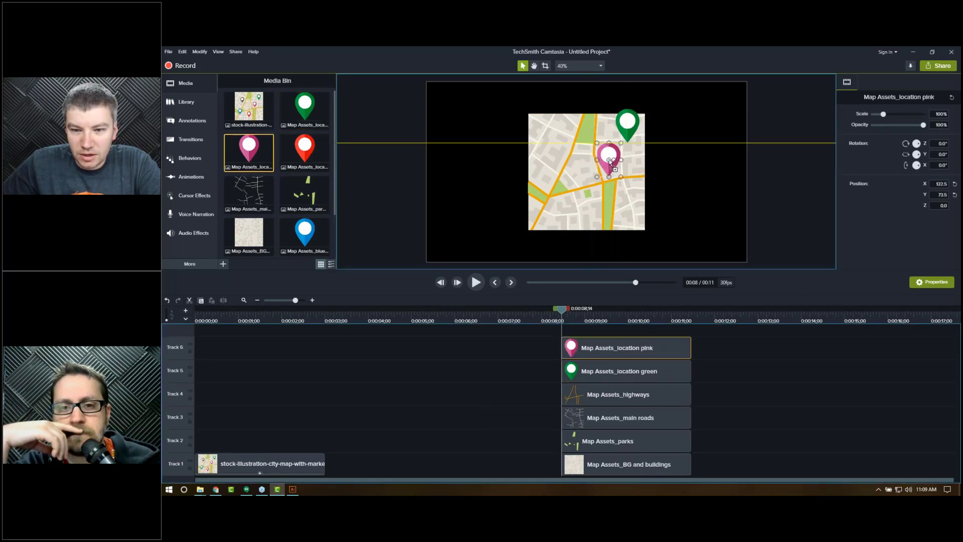
Step: Add the red, blue and gray pin images onto the map over their original locations
drag(305, 150, 582, 191)
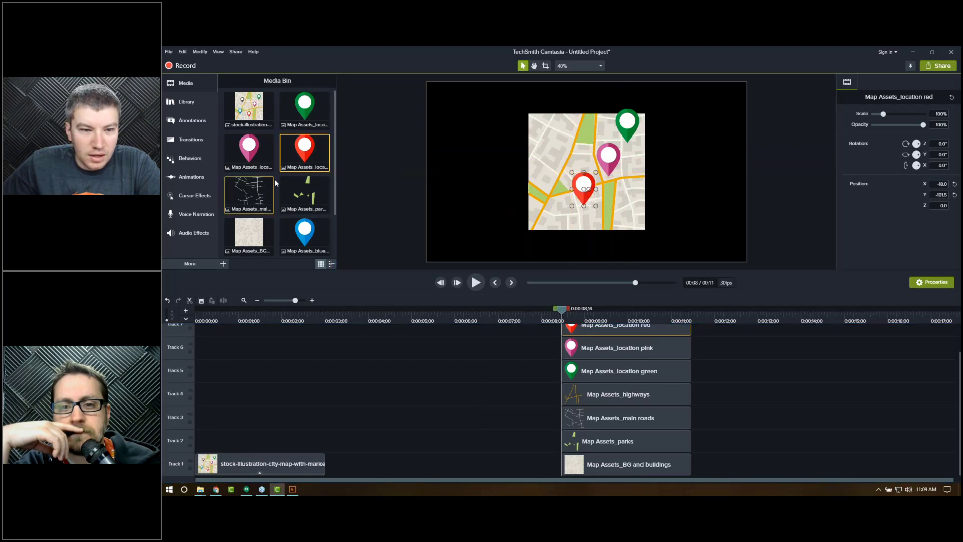
drag(305, 231, 550, 196)
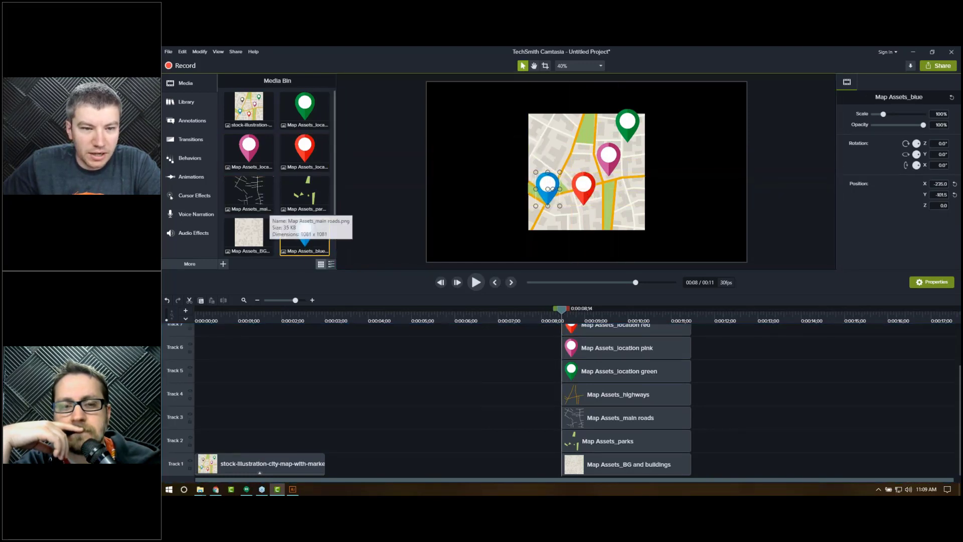
scroll(326, 176, down, 2)
drag(304, 217, 558, 140)
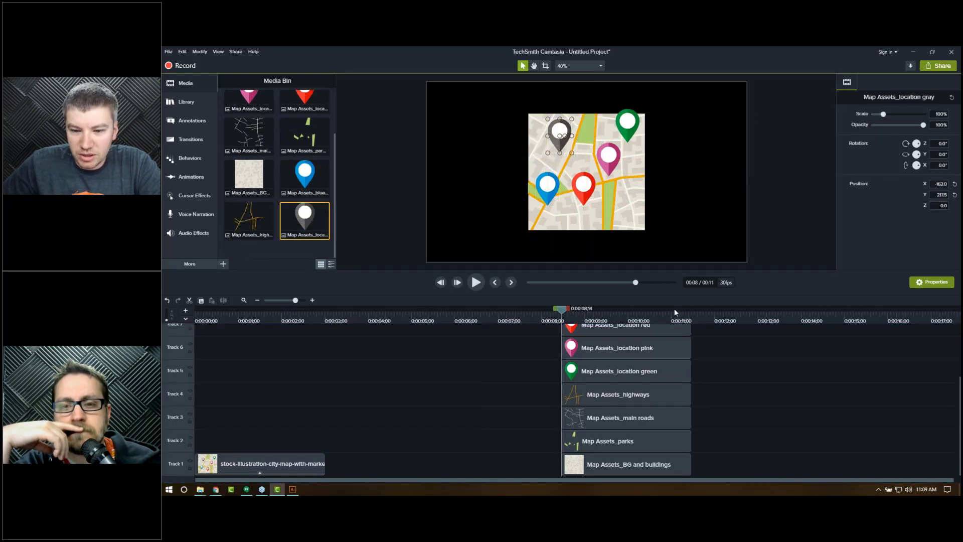
Step: Select all five pin clips and set their scale to 64.8%
click(636, 471)
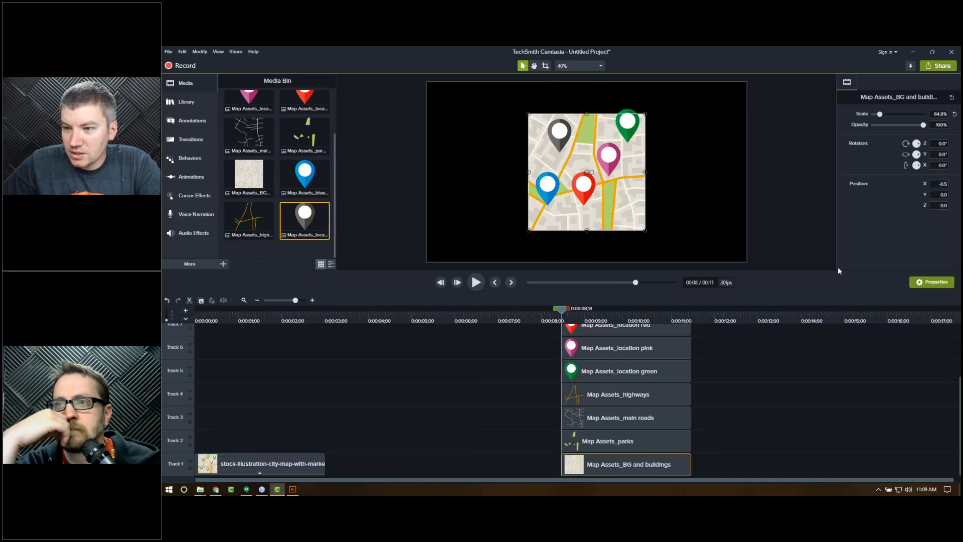
scroll(710, 452, up, 3)
drag(706, 427, 661, 318)
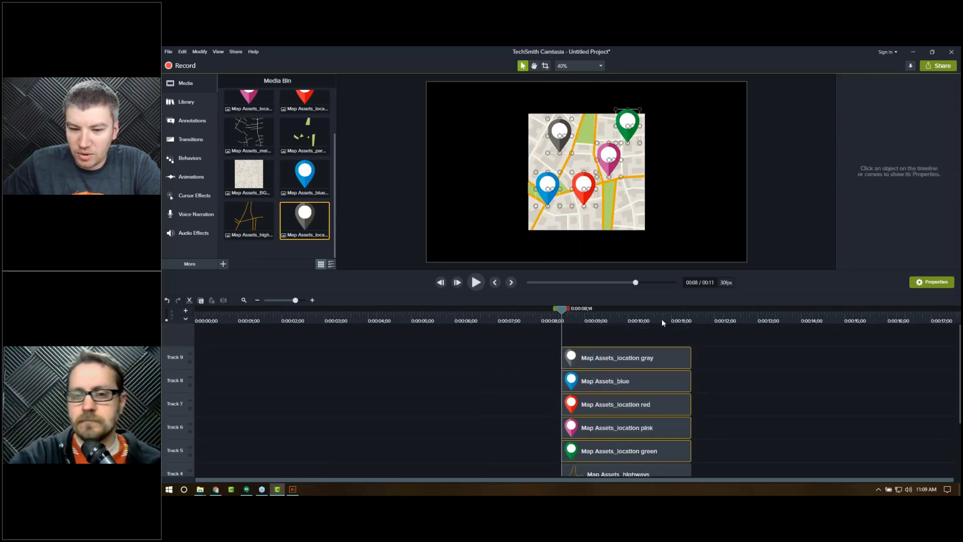
text(64.8)
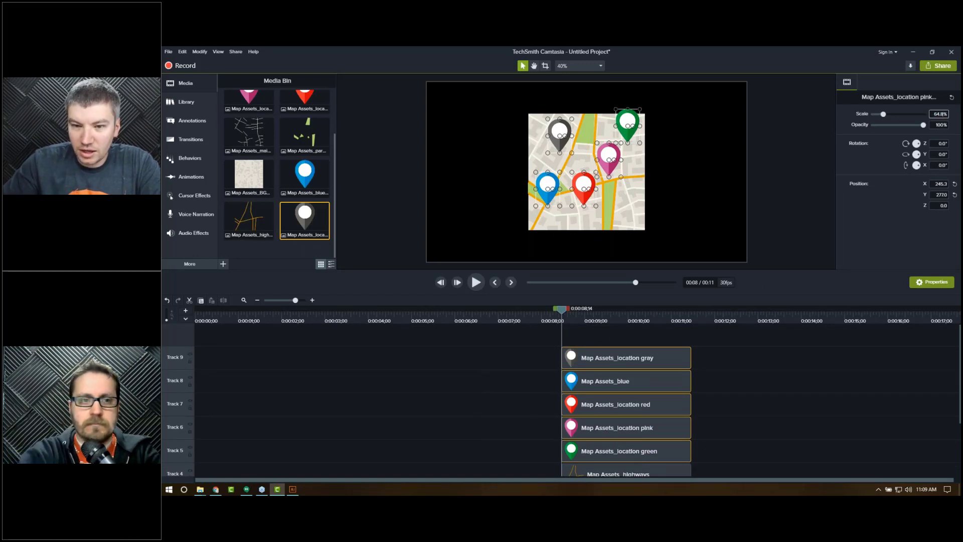
Step: Nudge the five selected pins slightly down and left onto their map locations
key(Return)
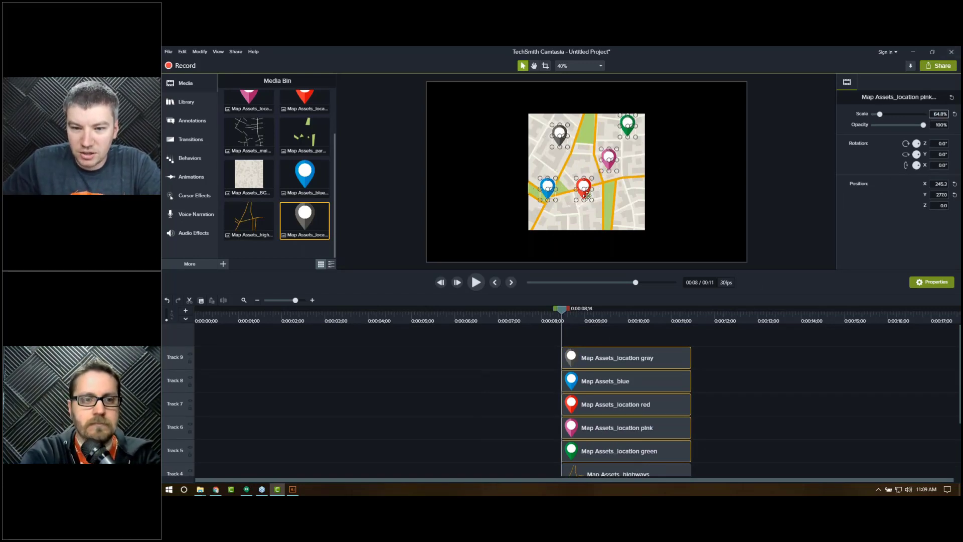
drag(581, 192, 581, 198)
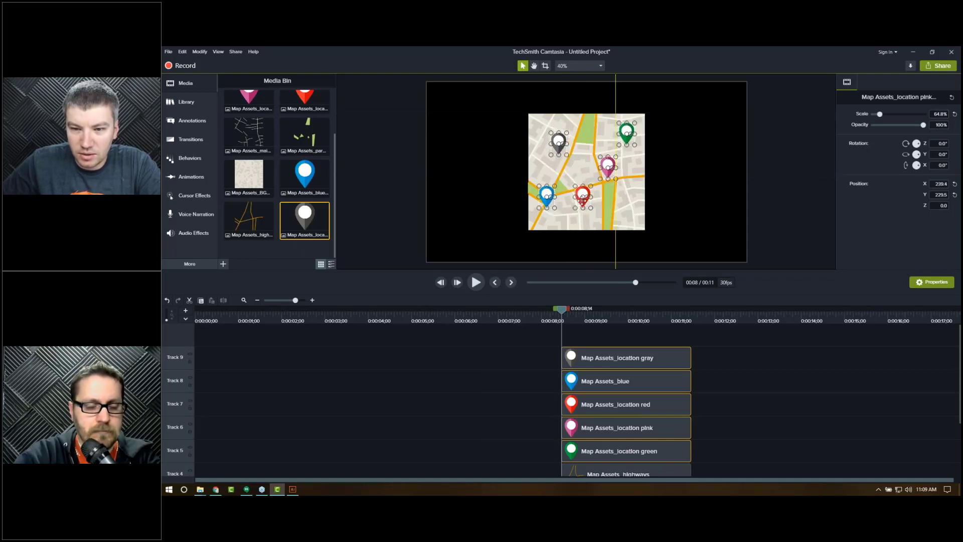
click(715, 231)
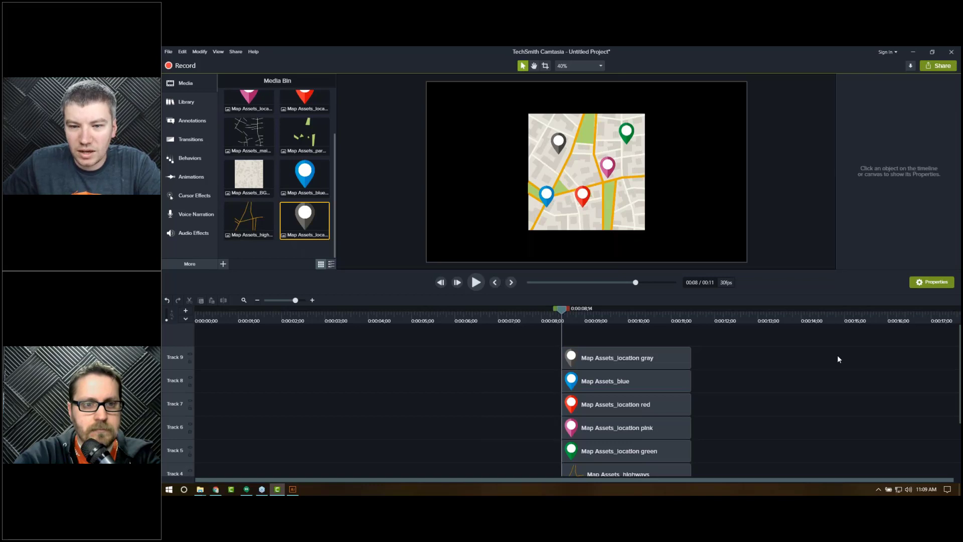
Step: Scrub the timeline to preview the map, then nudge the red pin slightly lower
key(space)
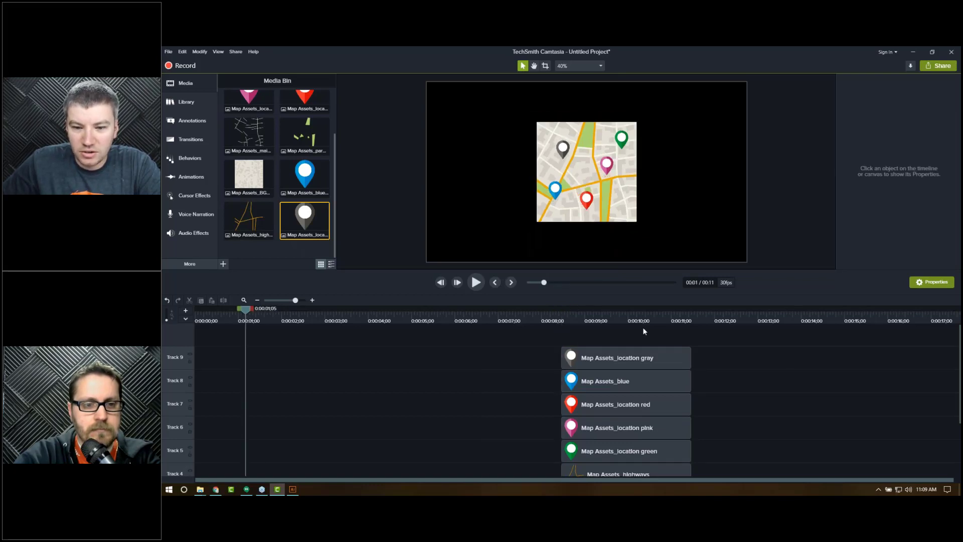
click(254, 314)
click(613, 320)
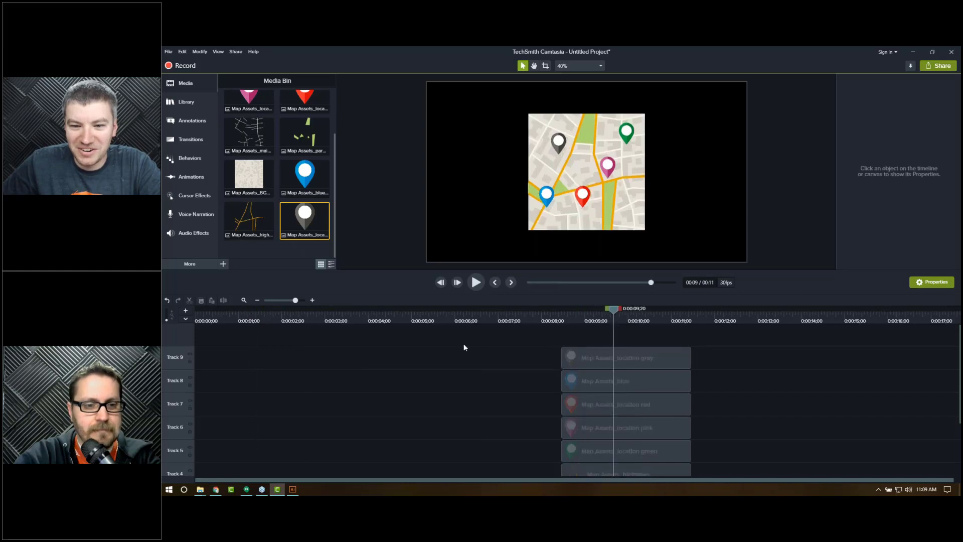
click(261, 321)
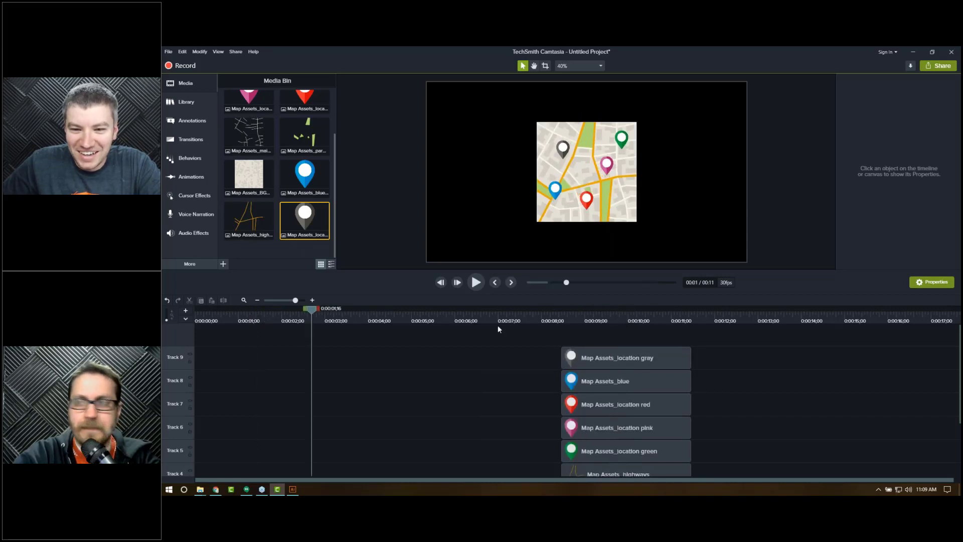
click(607, 314)
drag(584, 199, 588, 210)
click(816, 248)
Step: Delete the original stock city map illustration clip from track 1
scroll(282, 401, down, 3)
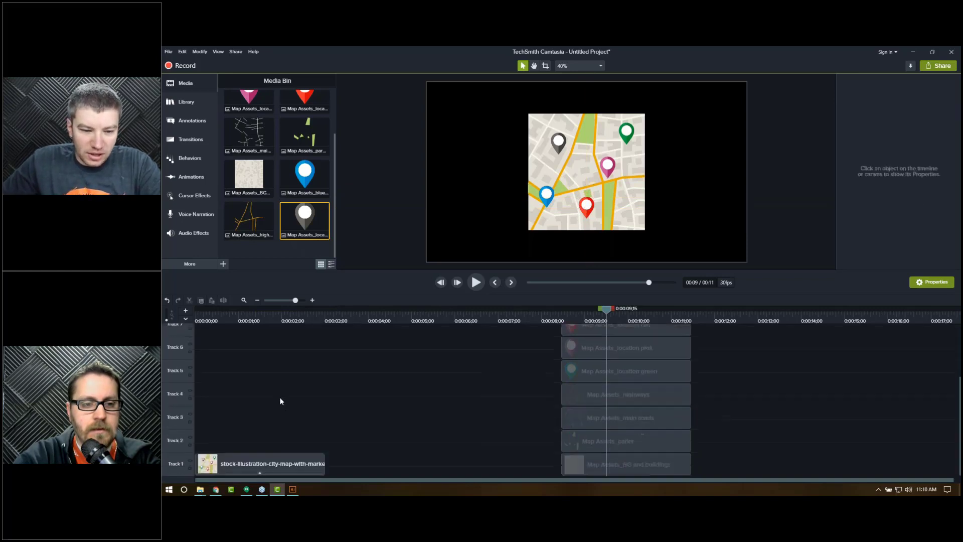
click(269, 459)
key(Delete)
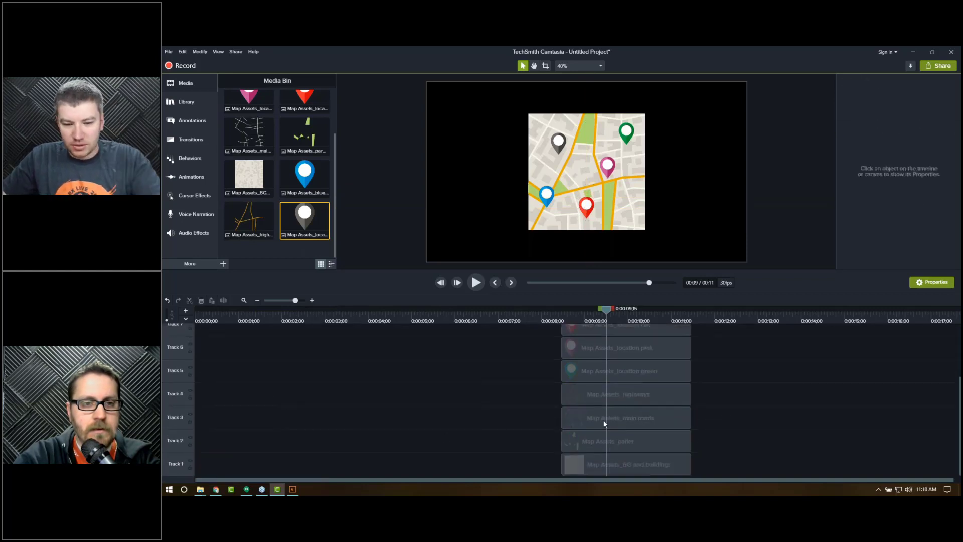
Step: Move all the map asset and pin clips to the start of the timeline
drag(591, 413, 583, 360)
drag(588, 465, 210, 447)
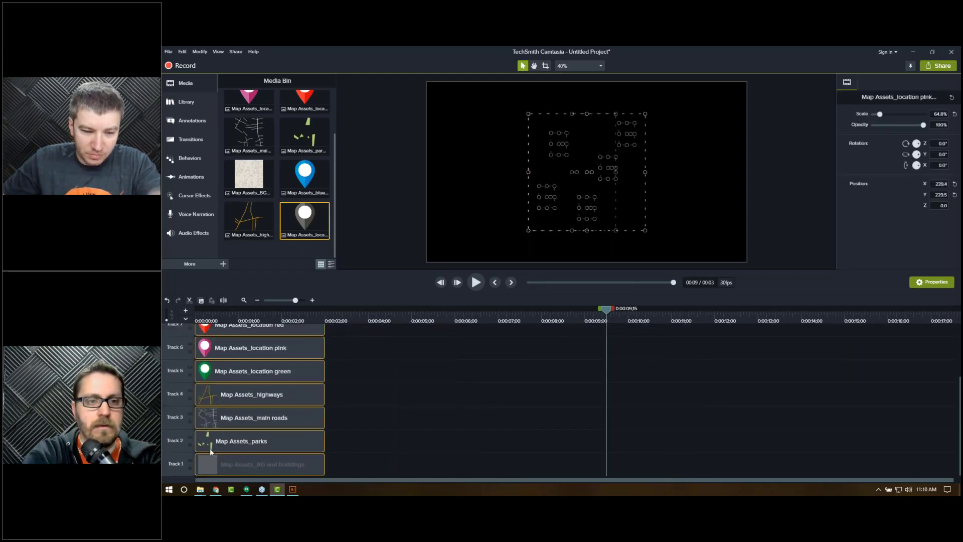
click(225, 316)
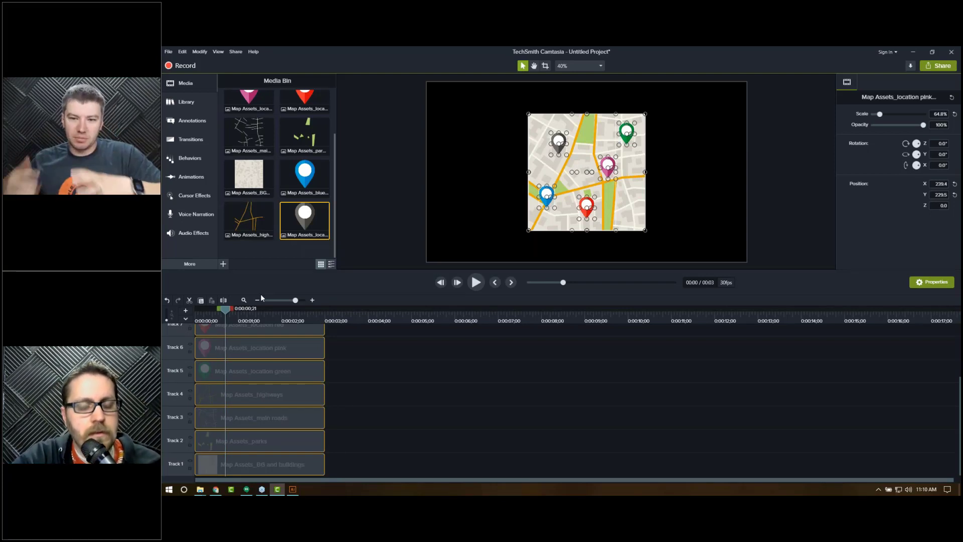
Step: Shift the five pin clips to start at about 3 seconds
drag(345, 369, 209, 343)
drag(302, 426, 374, 428)
Step: Select the four map layer clips and group them together
scroll(225, 344, down, 3)
drag(208, 316, 194, 316)
drag(271, 369, 258, 467)
click(248, 316)
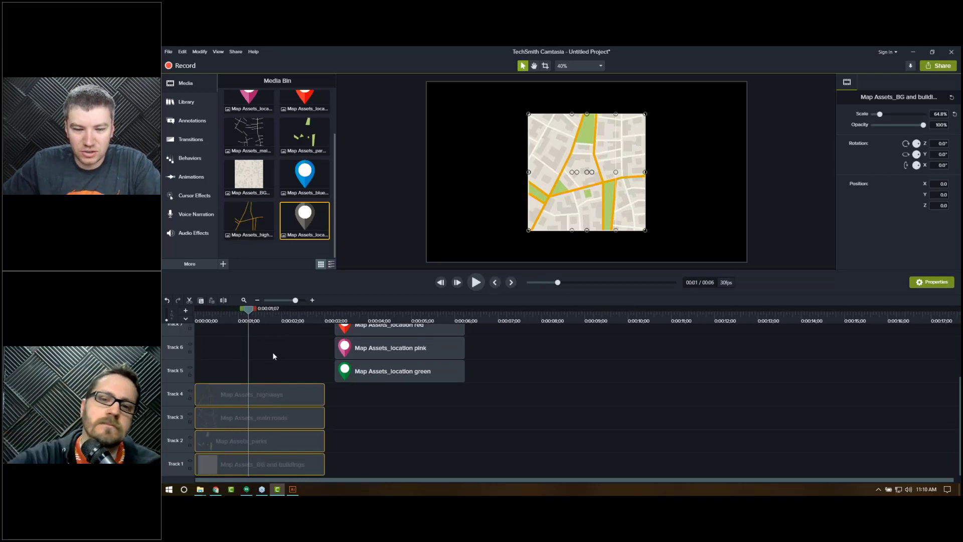
right_click(279, 437)
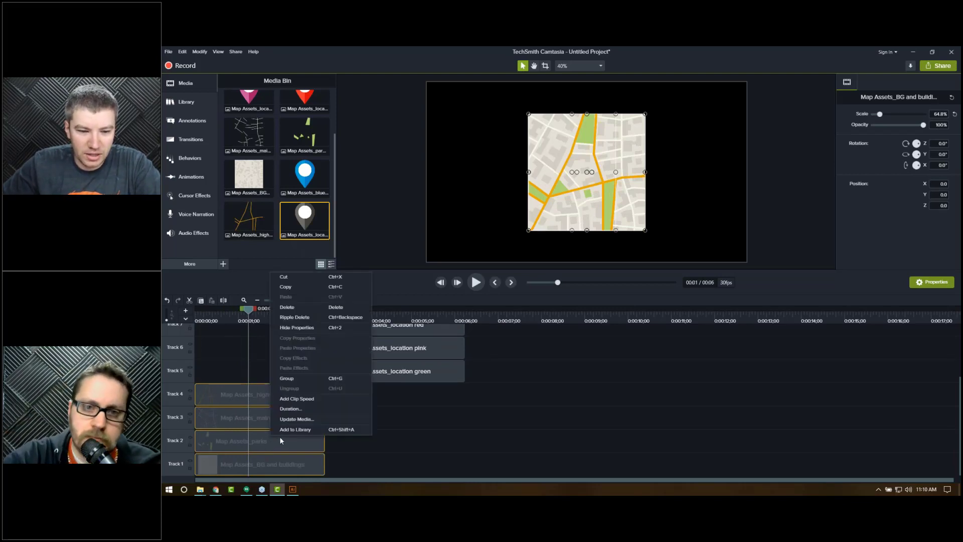
click(287, 379)
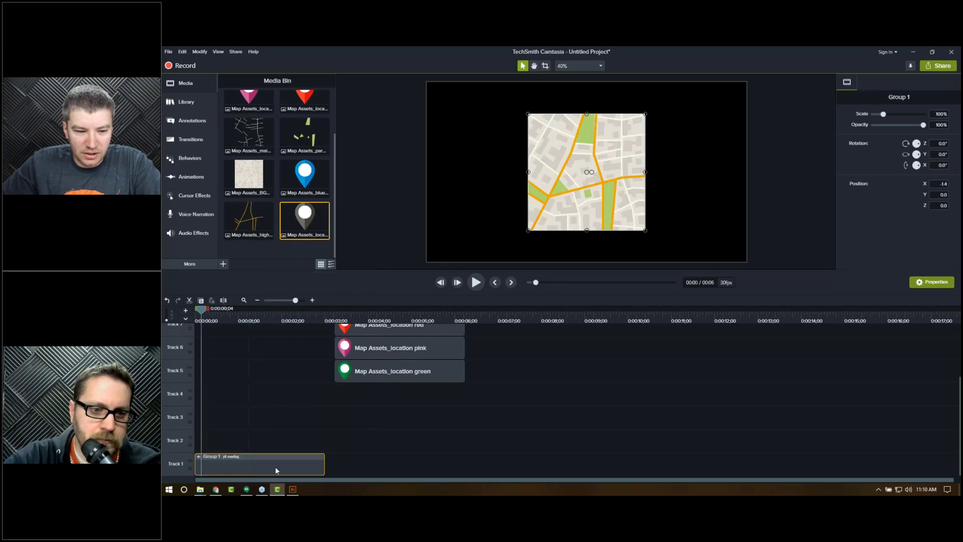
Step: Center the map group horizontally and add a Custom animation to its clip
mouse_move(577, 204)
mouse_down()
mouse_move(459, 196)
mouse_move(688, 199)
mouse_move(545, 190)
mouse_move(592, 195)
mouse_up()
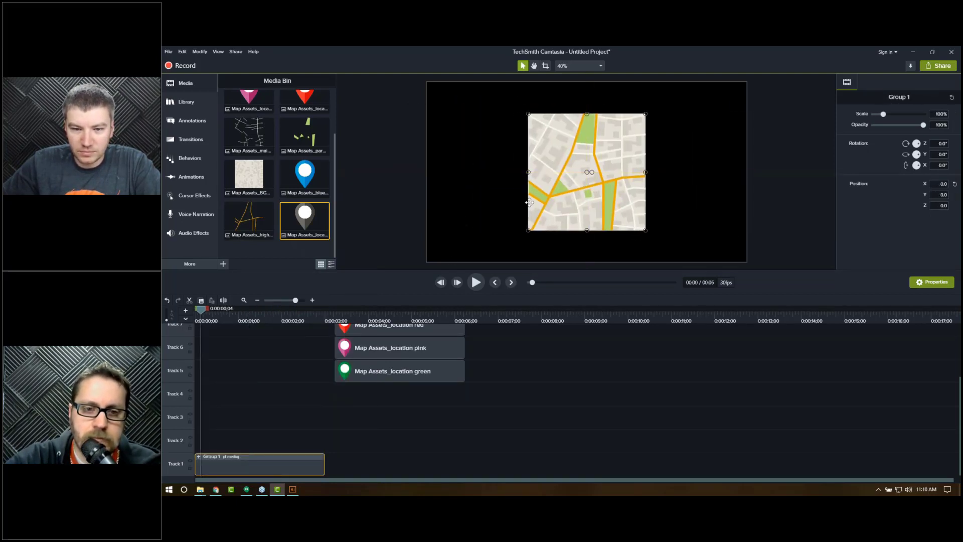
click(450, 211)
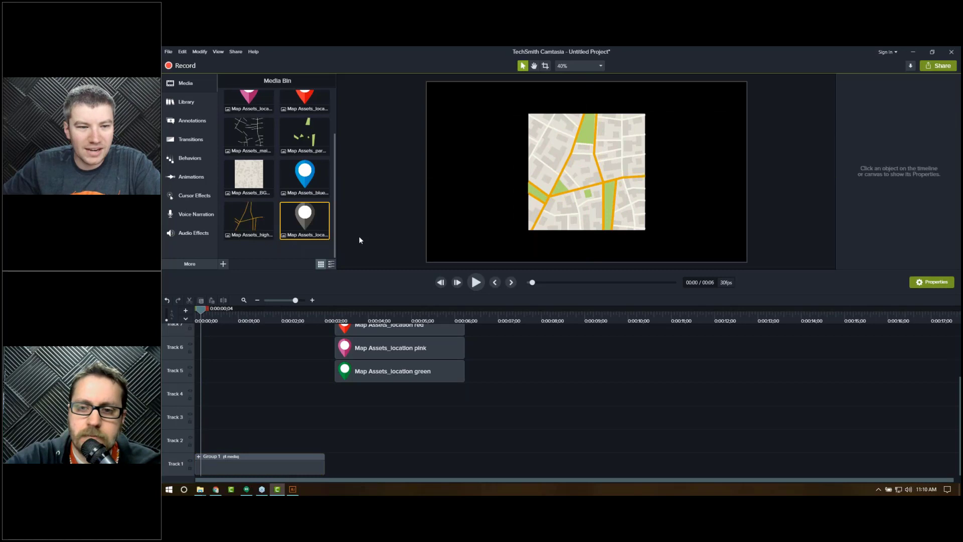
click(189, 177)
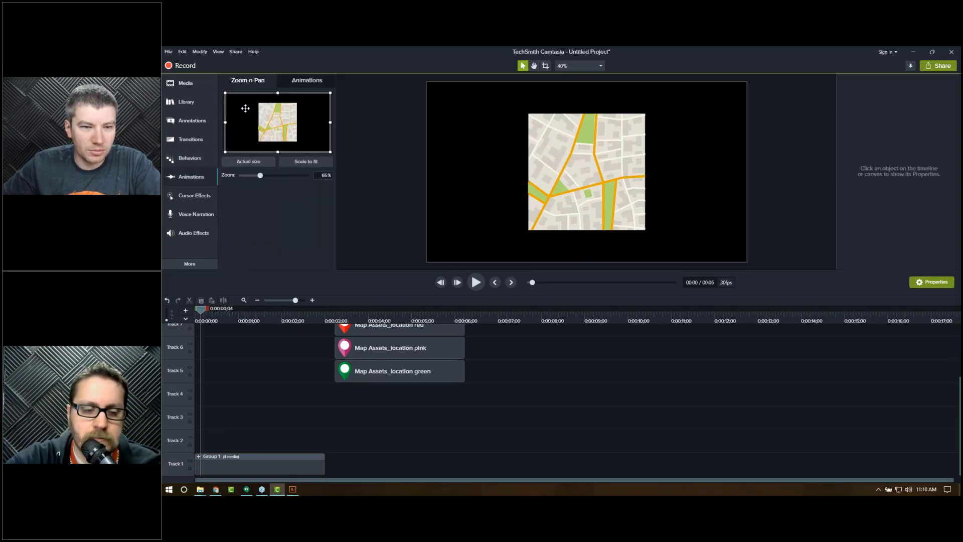
click(320, 87)
drag(256, 131, 239, 468)
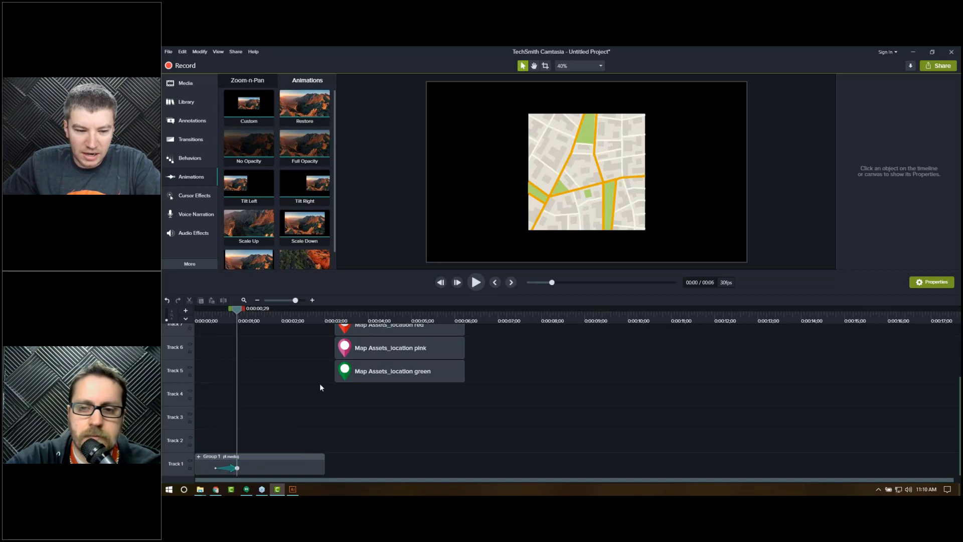
Step: At the animation start, move the map group off-canvas to the left and rotate it 720°
drag(222, 317, 211, 321)
drag(604, 204, 374, 208)
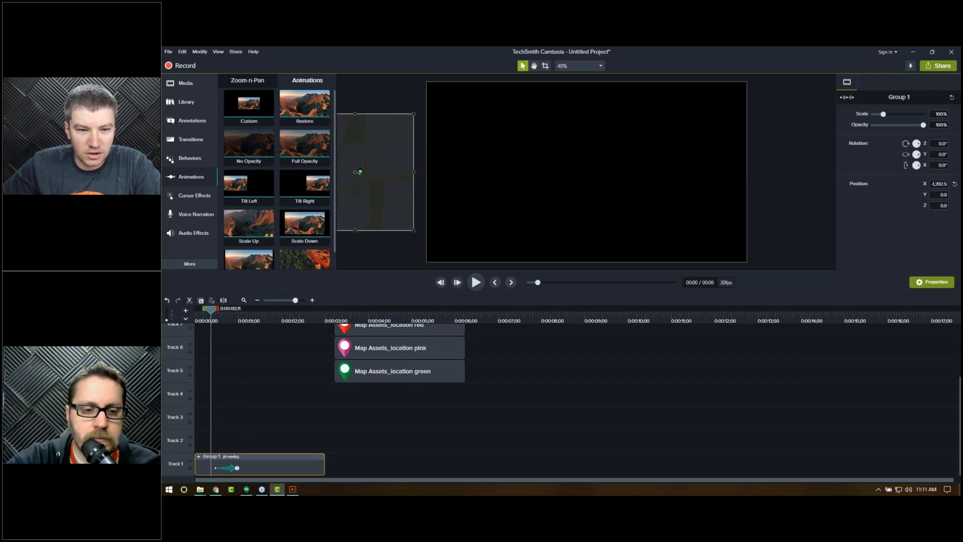
drag(360, 172, 383, 172)
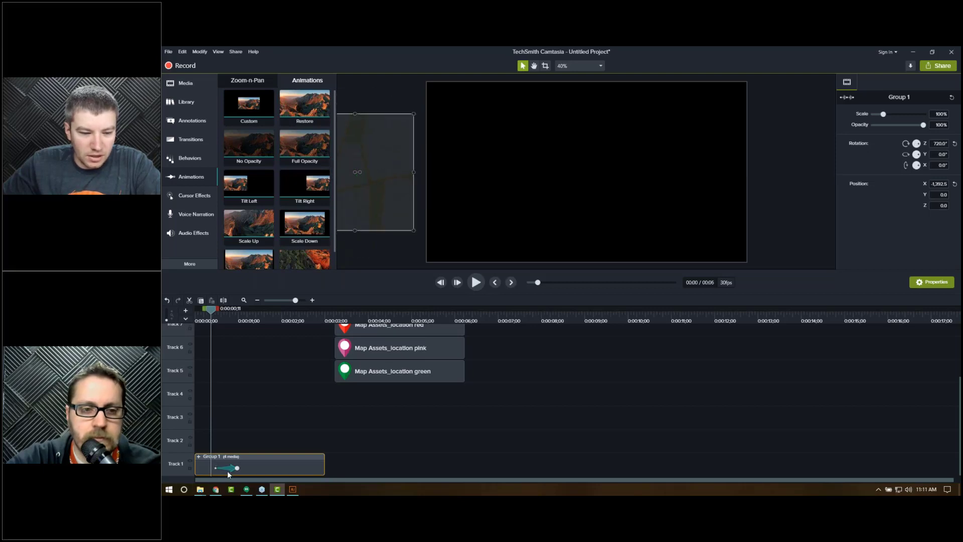
Step: Step the playhead a few frames and set the group's Z rotation to 0°
key(period)
key(period)
key(period)
key(period)
key(period)
key(period)
key(period)
key(period)
key(period)
key(period)
key(period)
key(period)
key(period)
key(period)
key(period)
key(period)
key(period)
key(period)
key(period)
key(period)
key(comma)
key(comma)
key(comma)
key(comma)
key(comma)
key(comma)
key(comma)
key(comma)
key(comma)
key(comma)
key(comma)
key(comma)
key(comma)
key(comma)
key(comma)
key(comma)
key(comma)
key(comma)
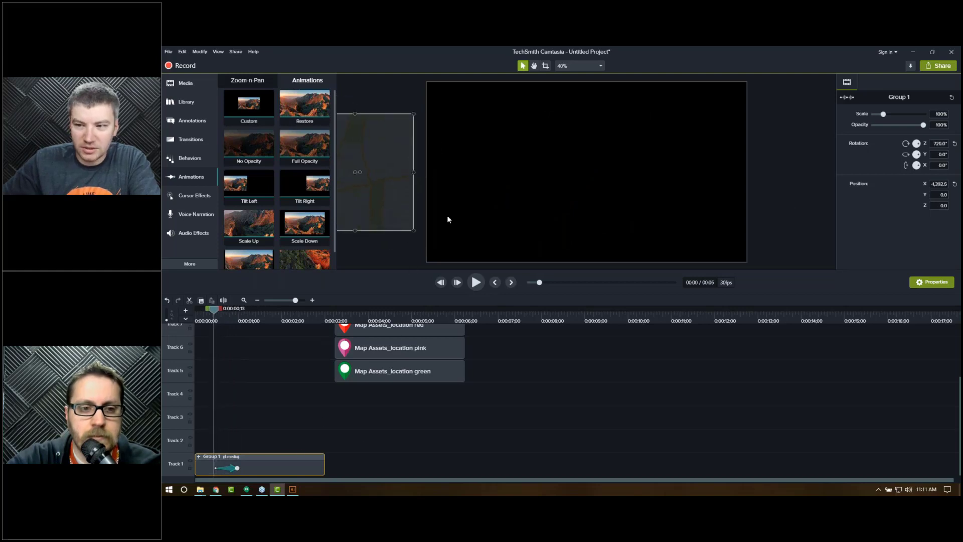
double_click(934, 144)
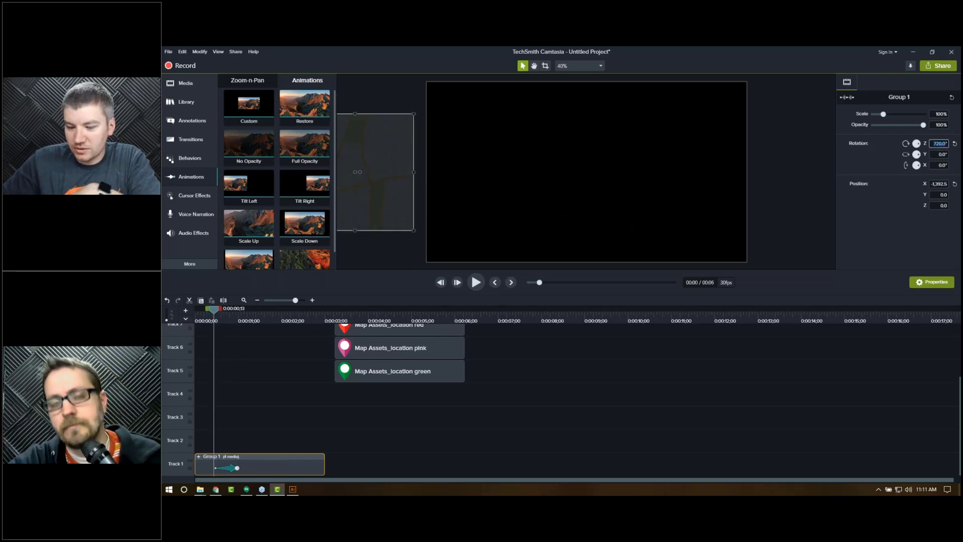
text(0)
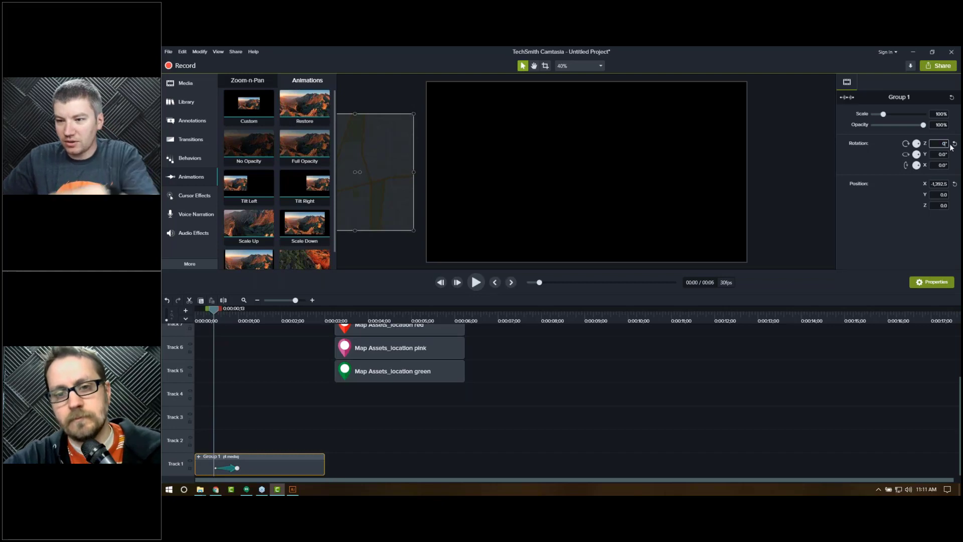
Step: Adjust the map group's rotation on the canvas and scrub to check the spin-in
click(385, 266)
click(357, 172)
mouse_move(360, 172)
mouse_down()
mouse_move(352, 166)
mouse_move(361, 172)
mouse_up()
click(229, 340)
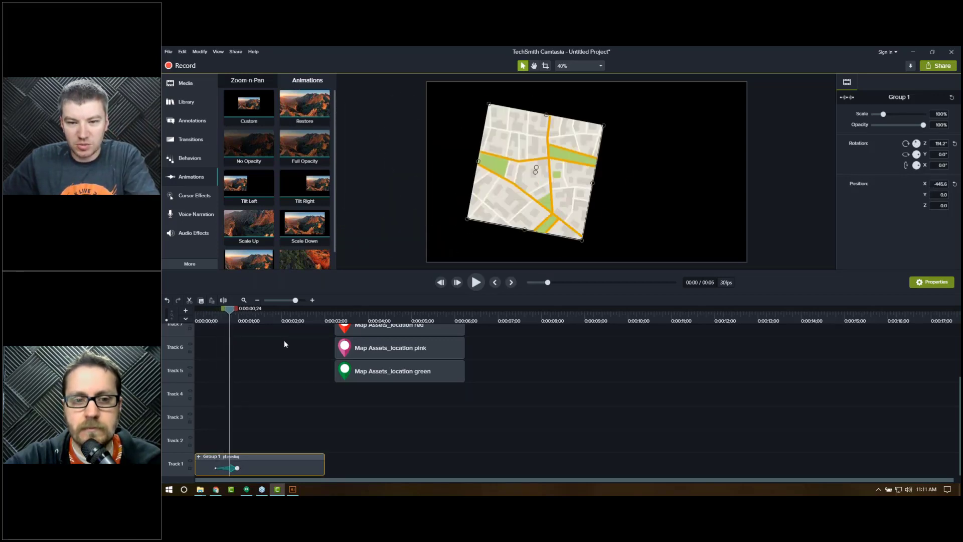
Step: Play the map group's fly-in animation from the beginning
key(period)
key(period)
key(period)
key(period)
key(period)
key(period)
key(period)
key(period)
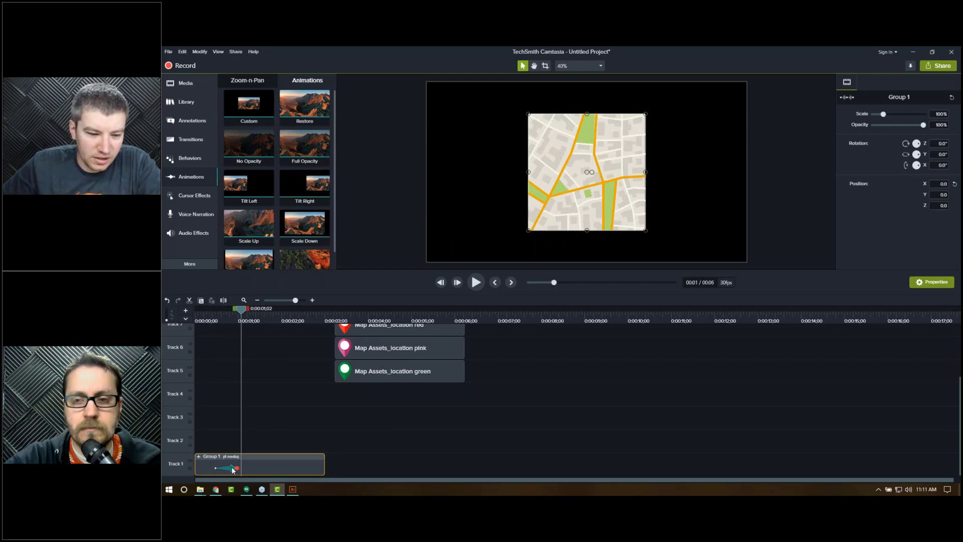
key(Home)
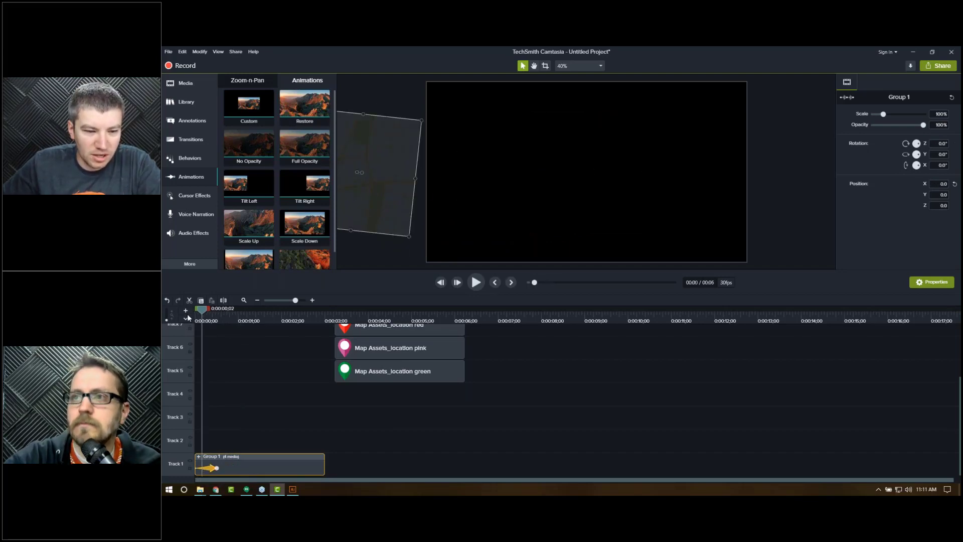
key(space)
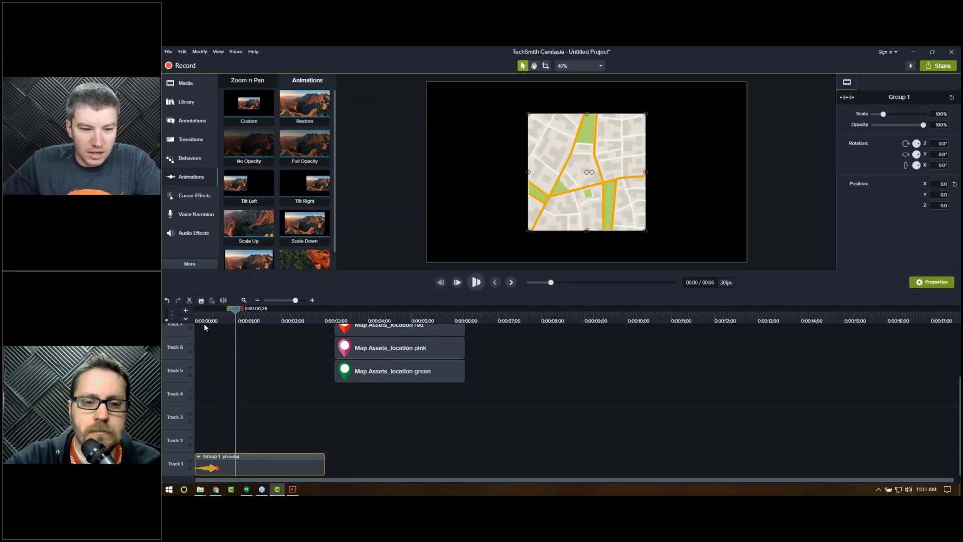
key(space)
click(215, 321)
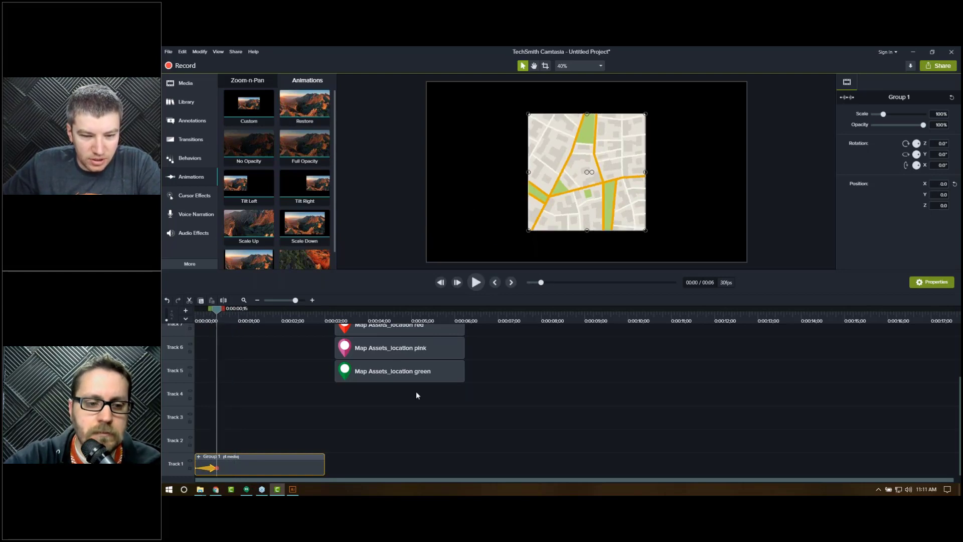
Step: Move the five pin clips to start right after the map's fly-in, at about 0:15 frames
scroll(423, 438, up, 2)
drag(423, 440, 399, 360)
scroll(456, 422, down, 2)
drag(391, 393, 274, 458)
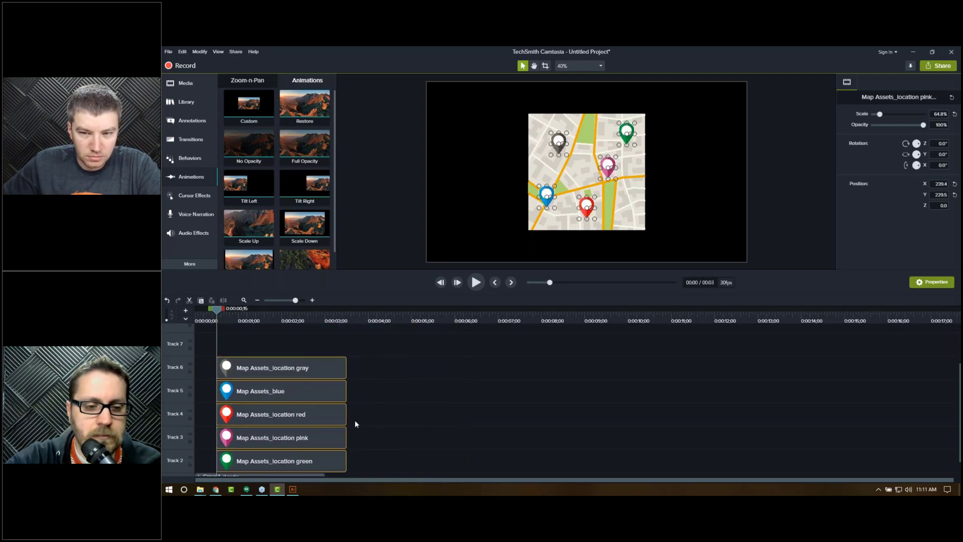
Step: Apply the Scale behavior to all five pin clips
scroll(366, 416, down, 1)
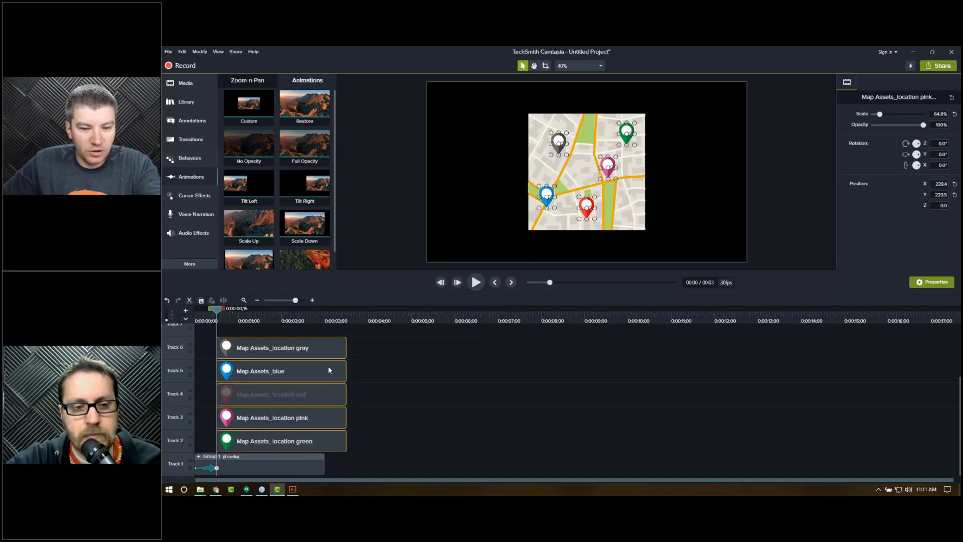
click(190, 159)
scroll(305, 168, down, 1)
scroll(277, 176, down, 1)
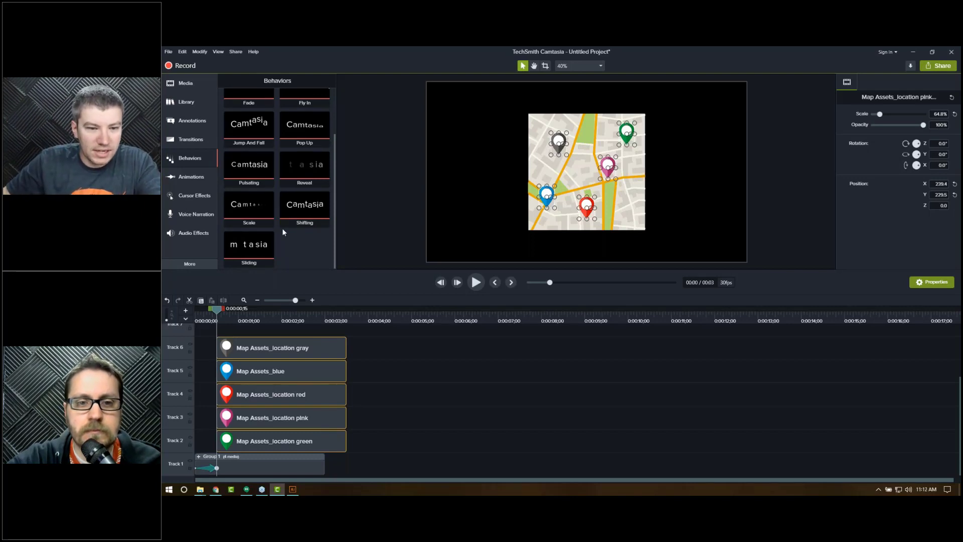
key(ctrl+a)
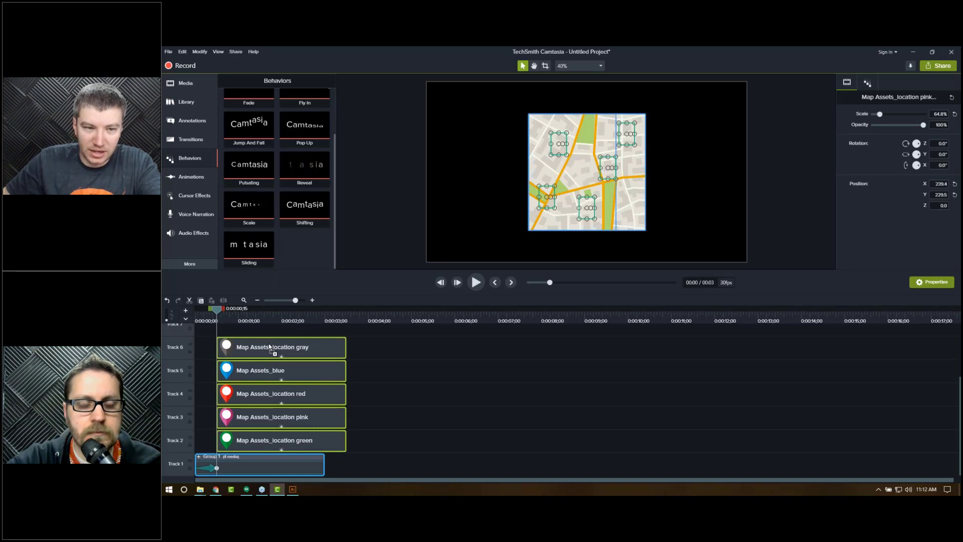
drag(271, 348, 272, 348)
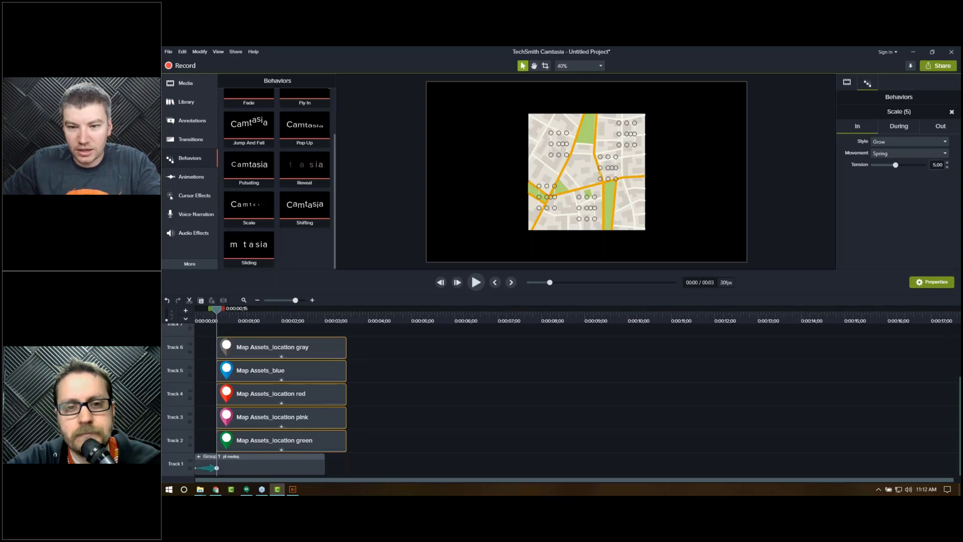
Step: Preview the pins' Scale behavior and set its tension to 3.20
key(space)
key(space)
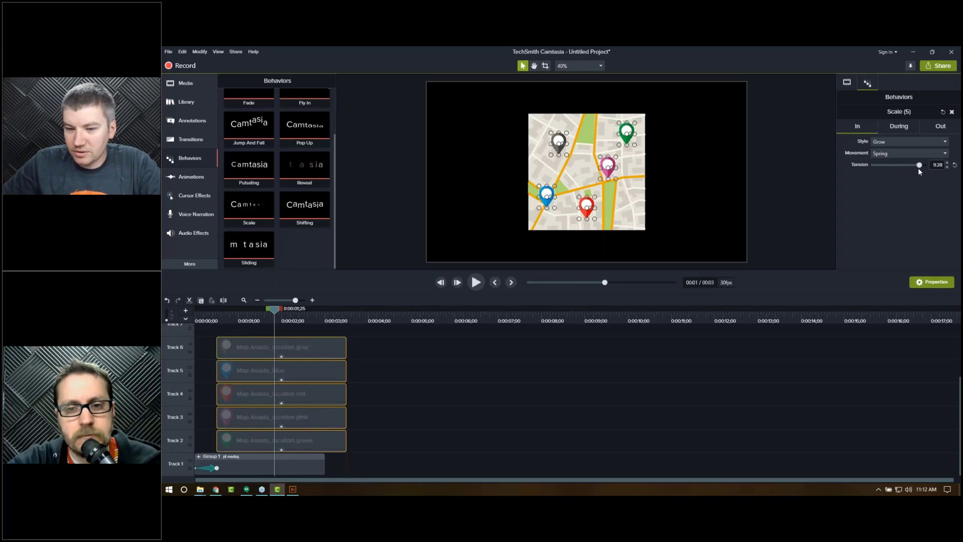
click(215, 318)
key(space)
key(space)
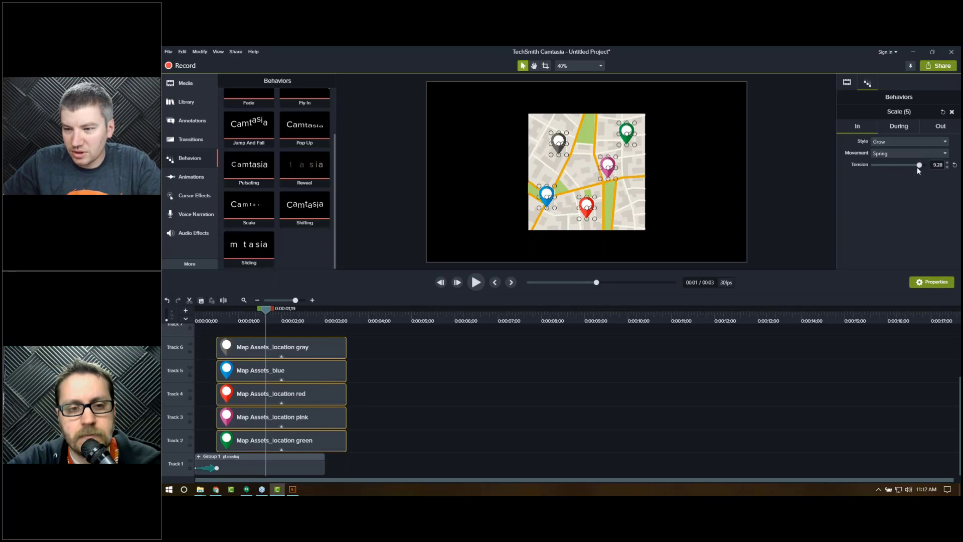
drag(920, 165, 885, 169)
click(217, 320)
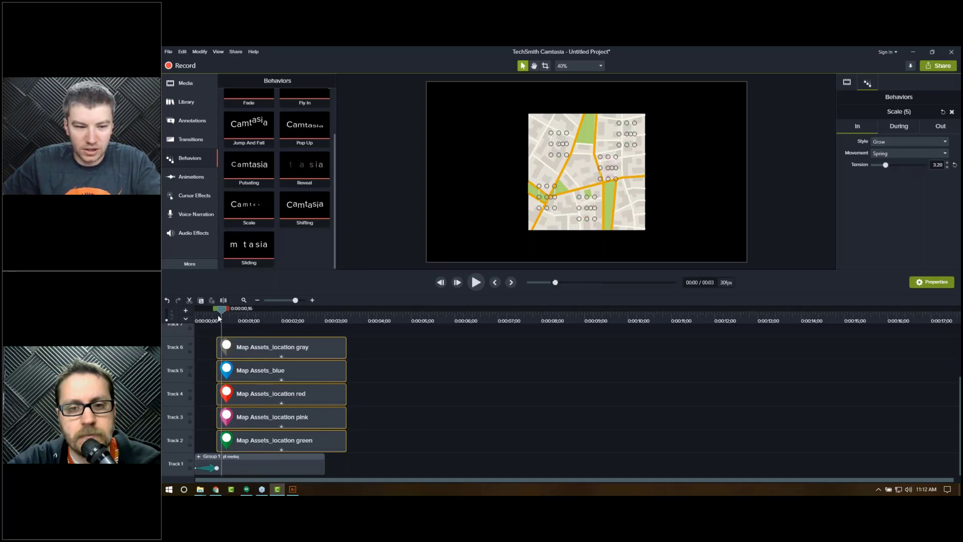
Step: Play the map fly-in and the pins' Scale animation from the start
key(space)
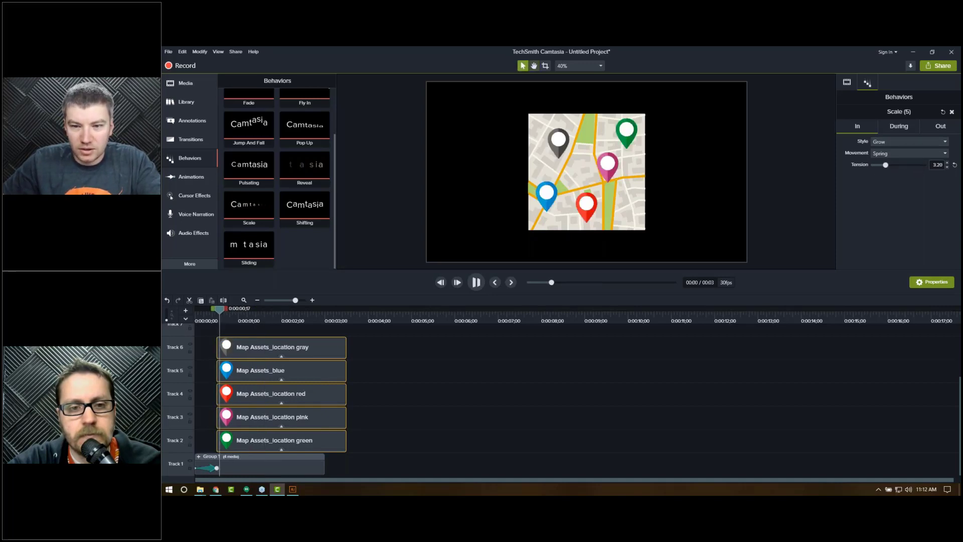
click(215, 319)
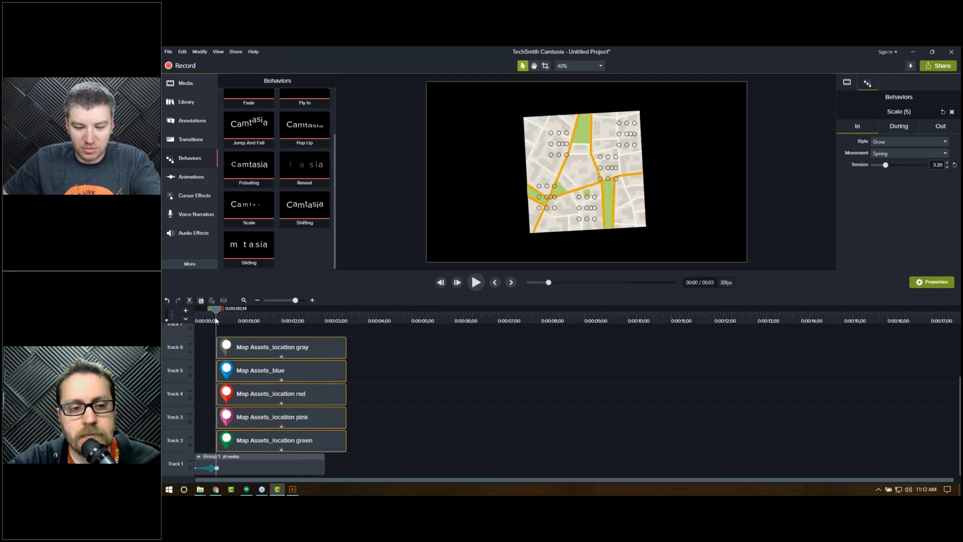
key(space)
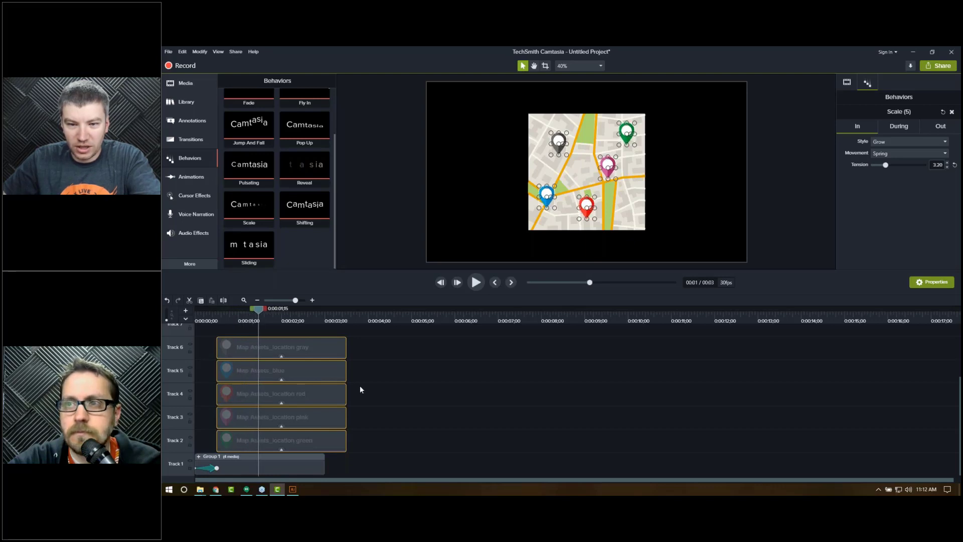
Step: Stagger the five pin clips so each starts a few frames after the clip on the track below it
click(378, 396)
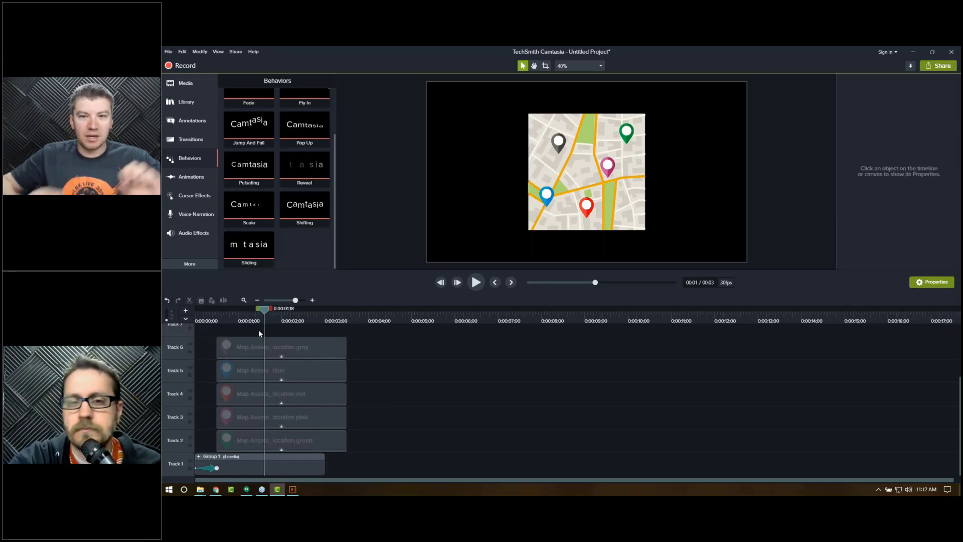
drag(258, 329, 246, 416)
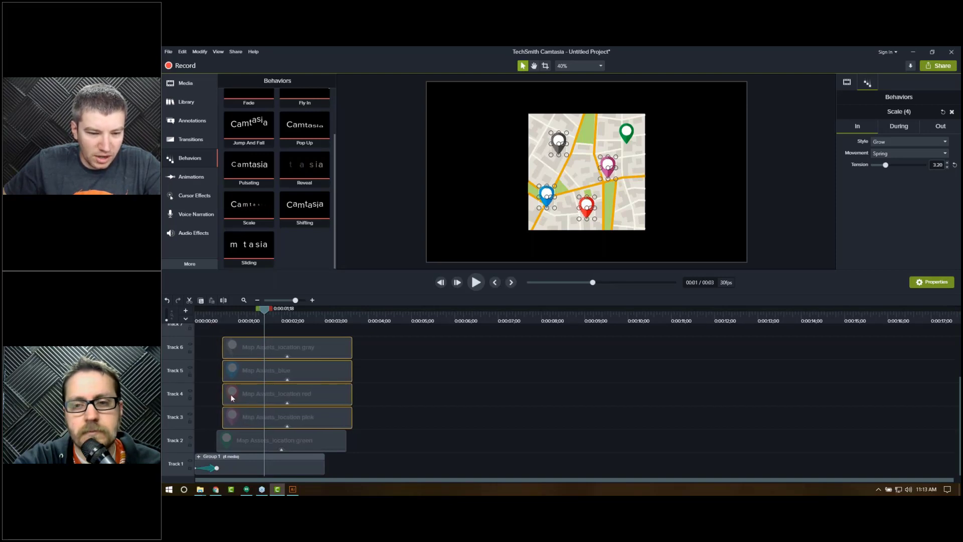
drag(214, 339, 256, 395)
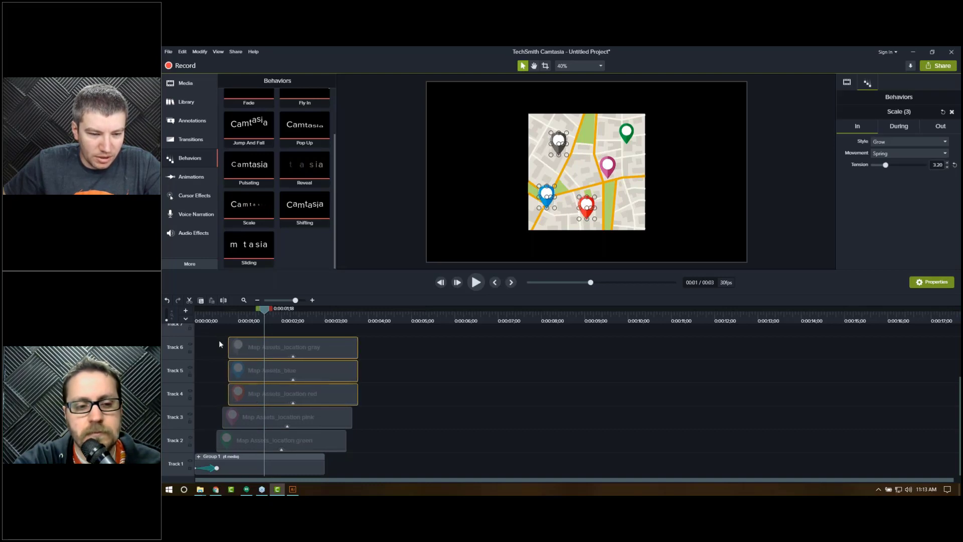
drag(212, 339, 261, 380)
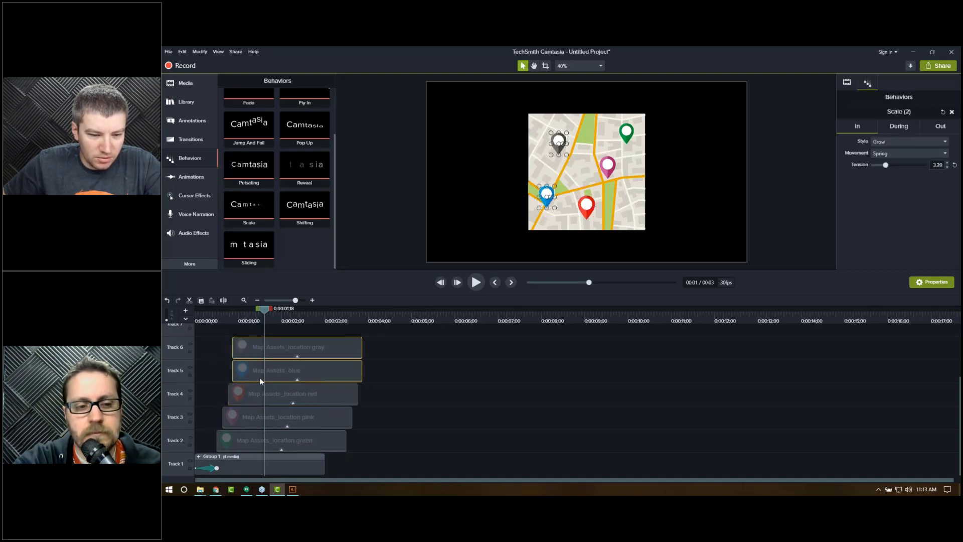
click(248, 347)
drag(248, 348, 252, 354)
click(202, 316)
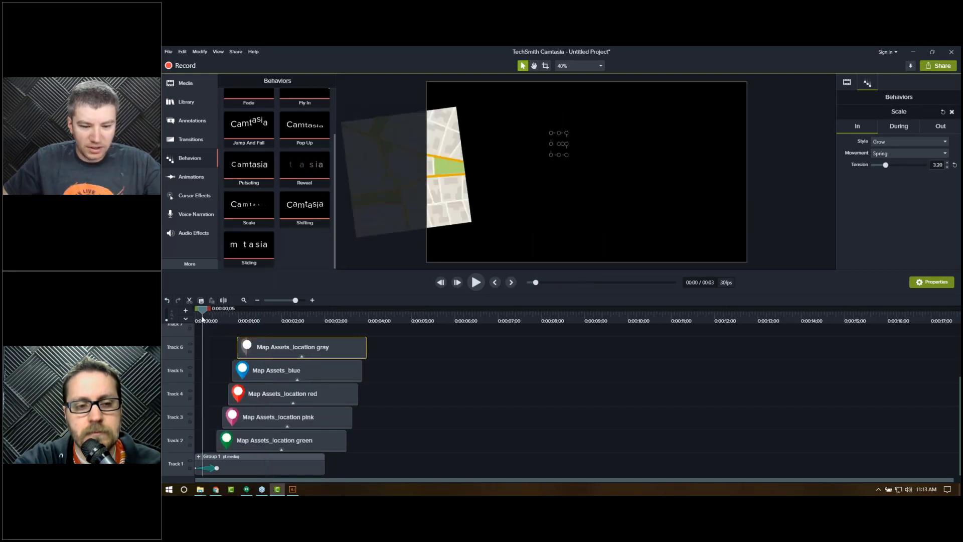
Step: Preview the staggered pin pop-in animation
key(space)
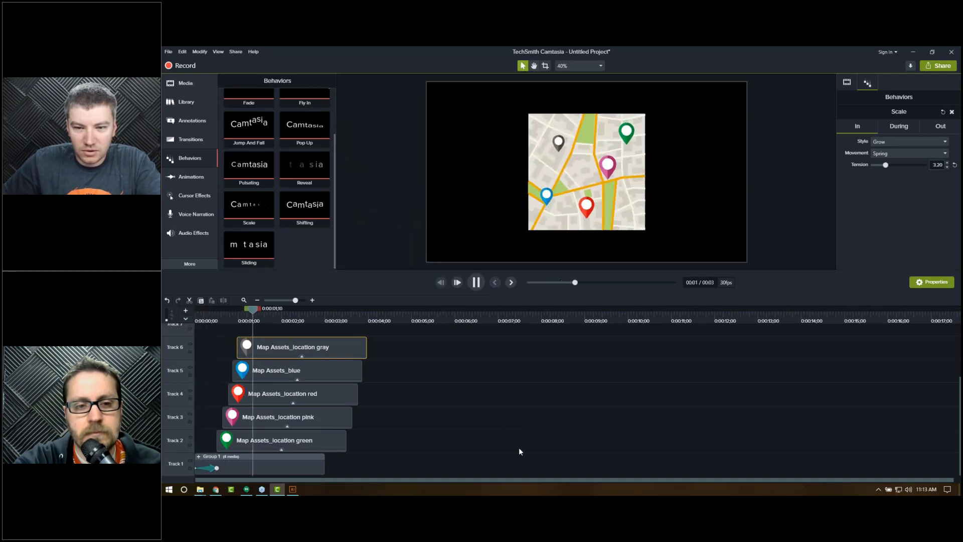
key(space)
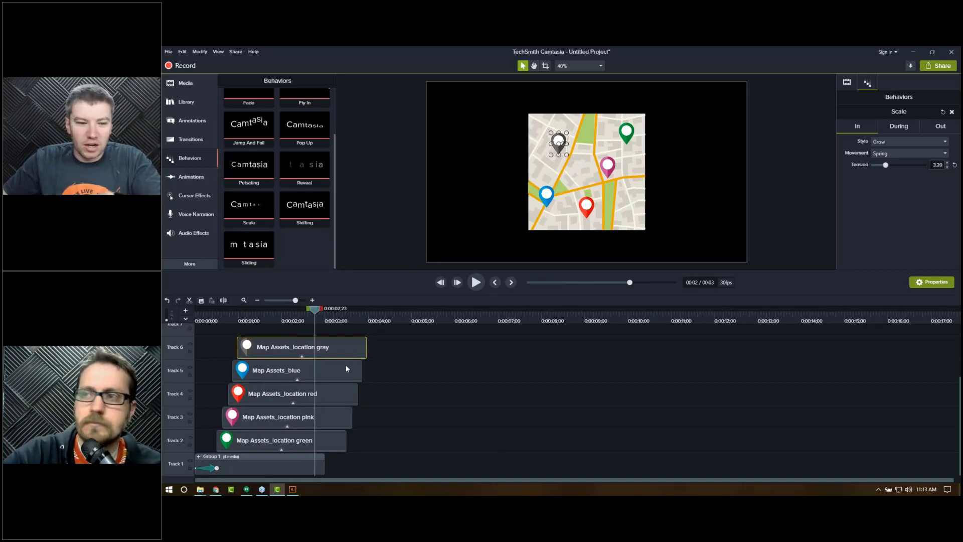
drag(240, 320, 274, 318)
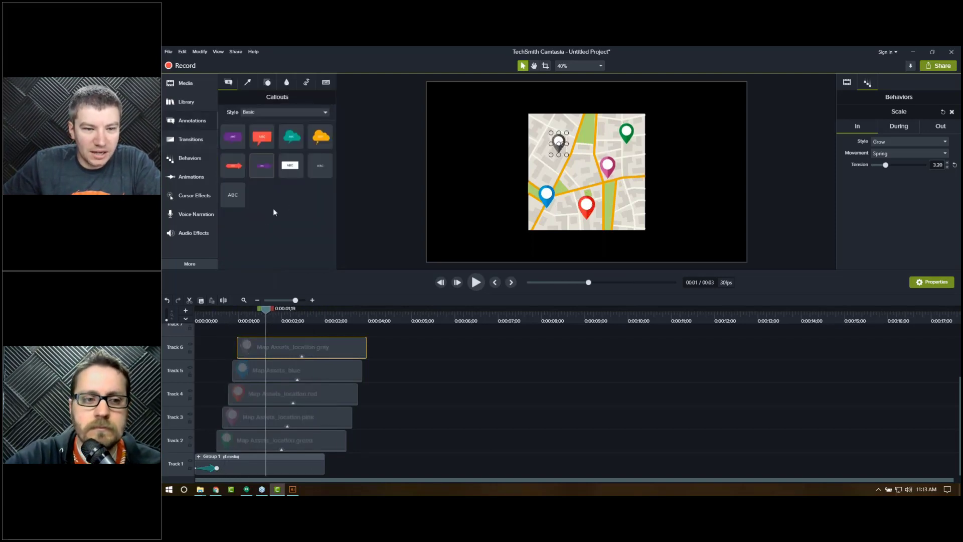
Step: Add a text callout reading American Fork next to the green pin, and delete that callout again
drag(234, 197, 727, 133)
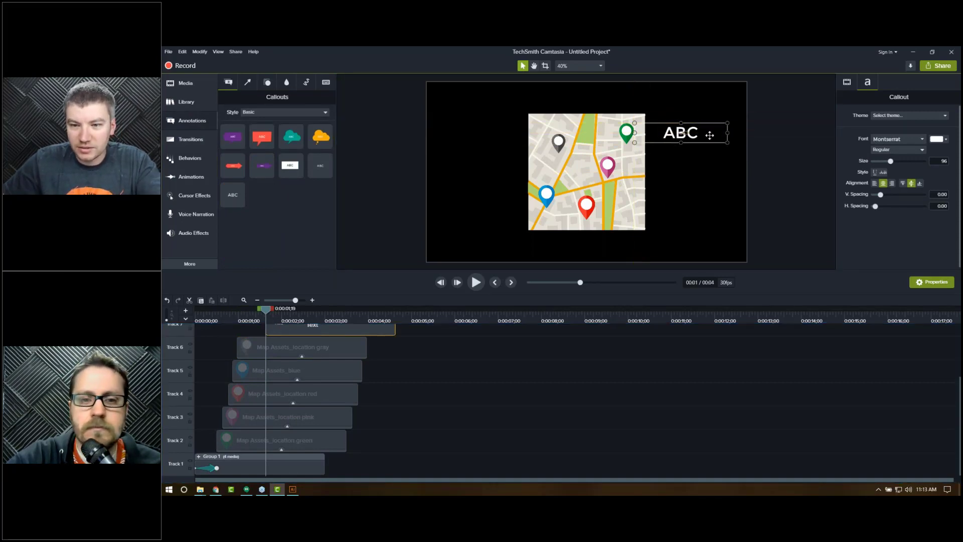
double_click(710, 135)
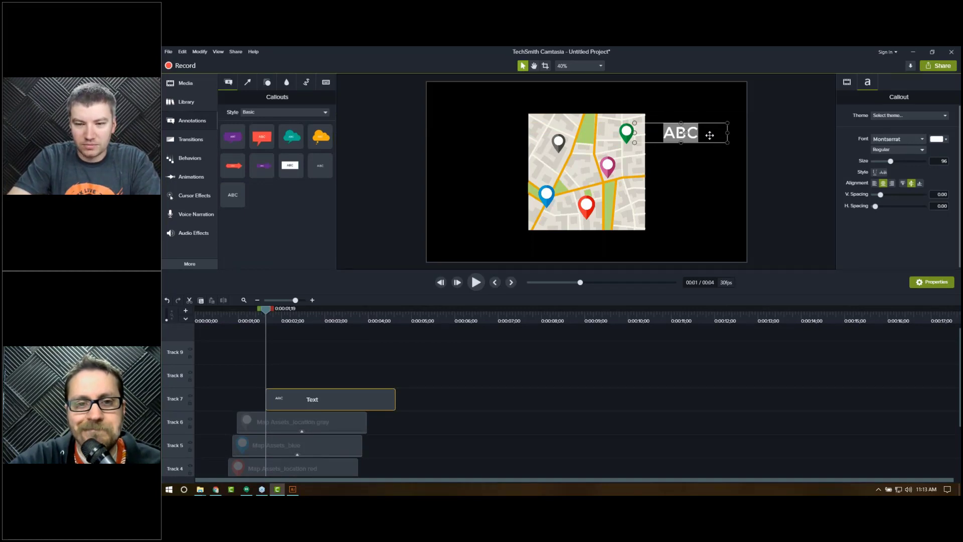
text(Or)
key(BackSpace)
key(BackSpace)
text(Amer)
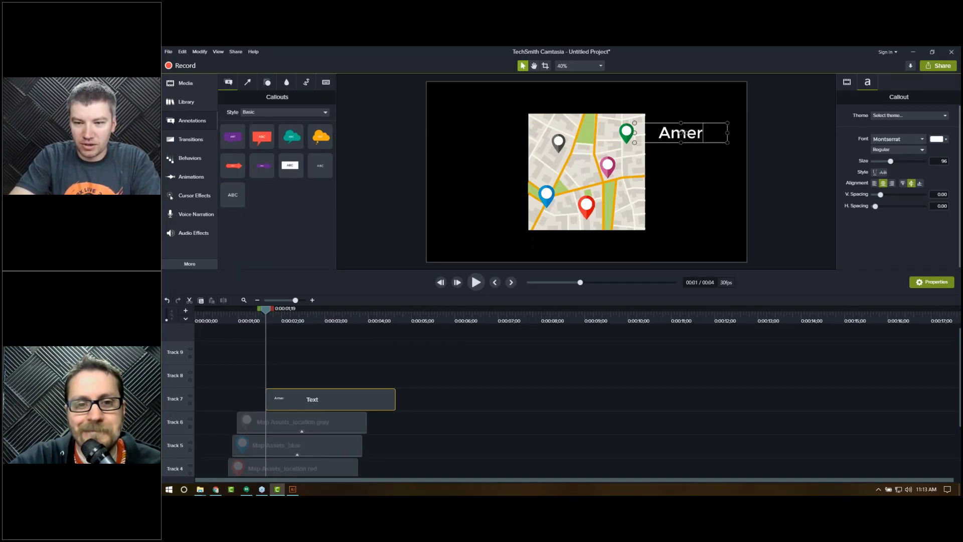
text(ican Fork)
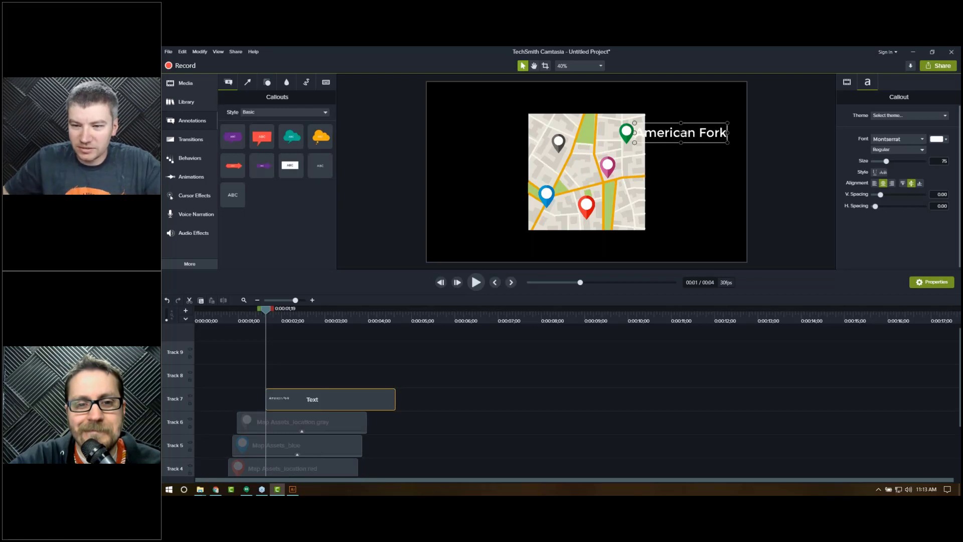
click(798, 200)
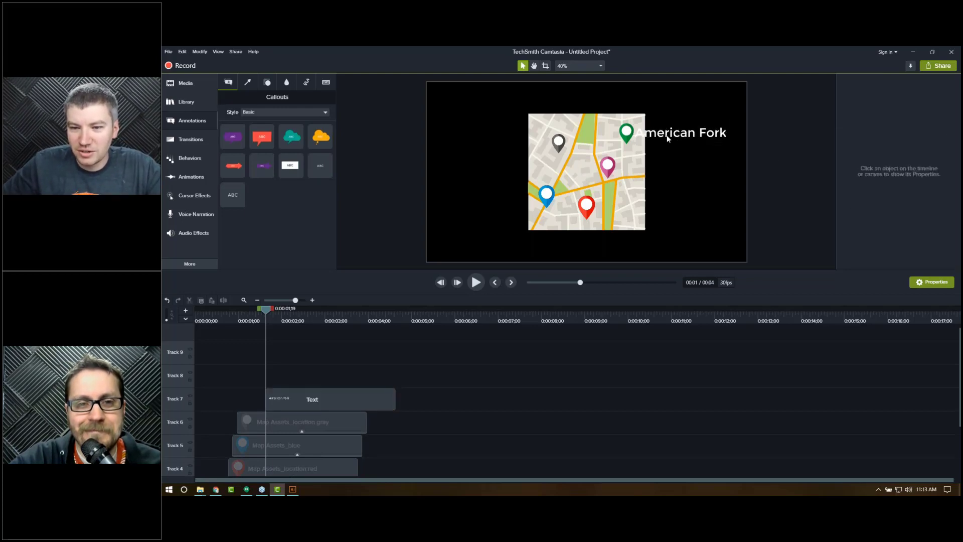
drag(666, 130, 681, 130)
click(827, 252)
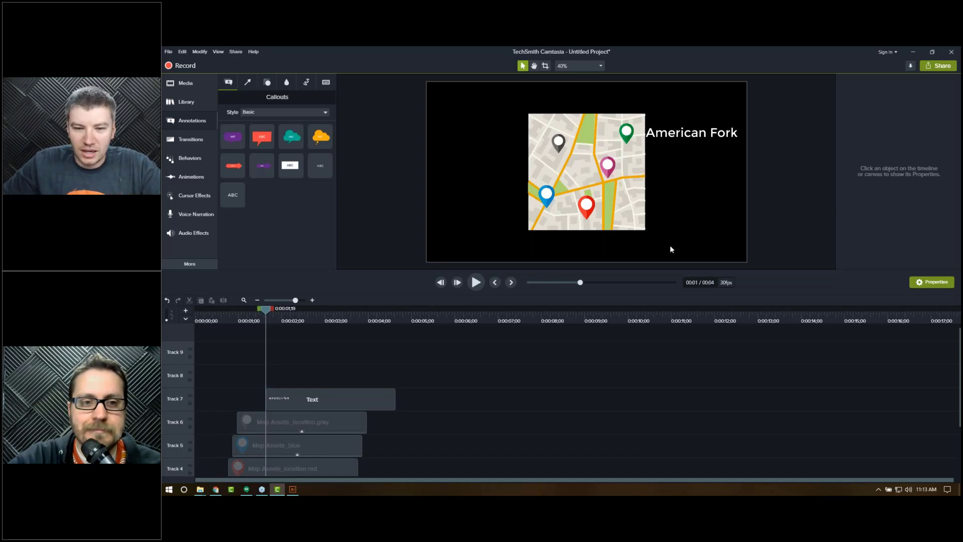
click(317, 396)
key(Delete)
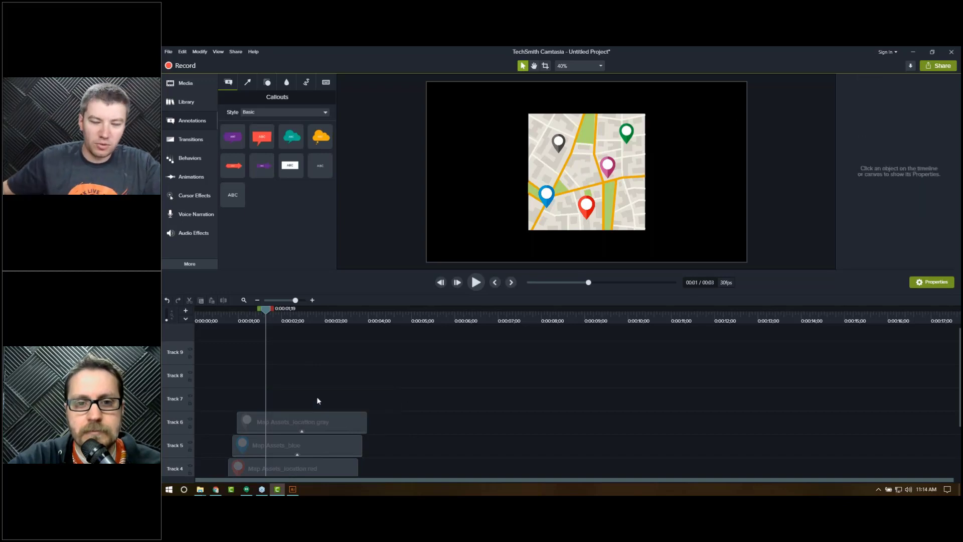
Step: Resize the map group slightly, to about 98% scale
drag(266, 309, 293, 311)
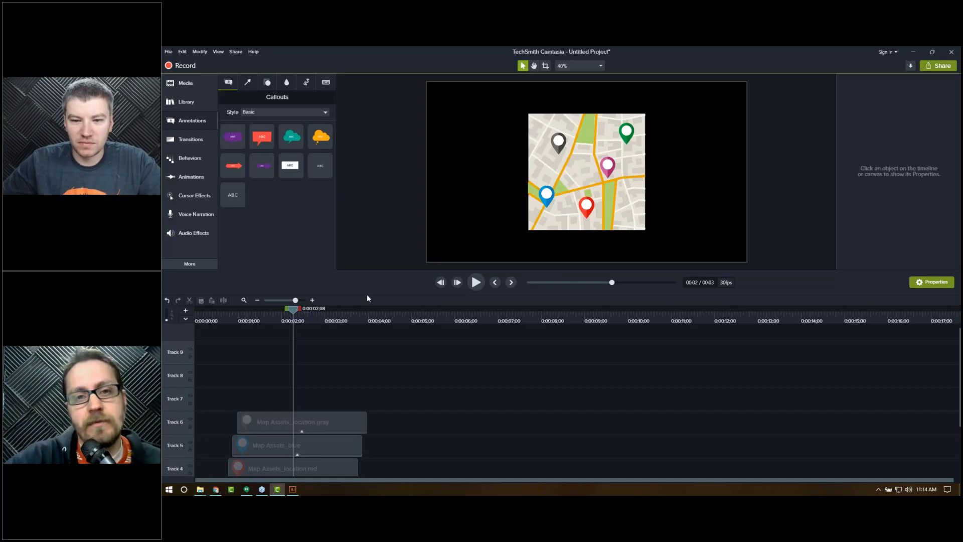
scroll(249, 457, down, 3)
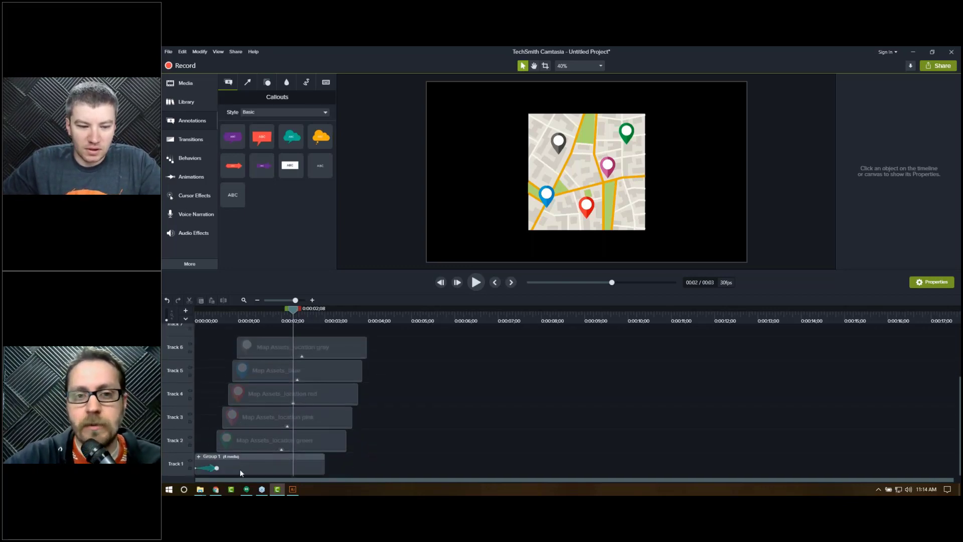
click(239, 468)
click(262, 316)
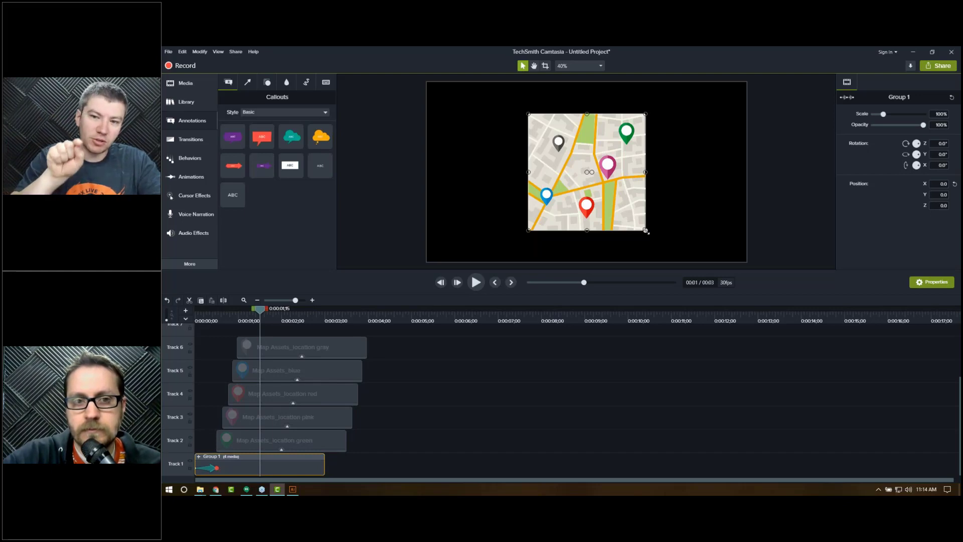
mouse_move(647, 233)
mouse_down()
mouse_move(673, 262)
mouse_move(707, 265)
mouse_move(588, 176)
mouse_move(686, 272)
mouse_move(644, 230)
mouse_up()
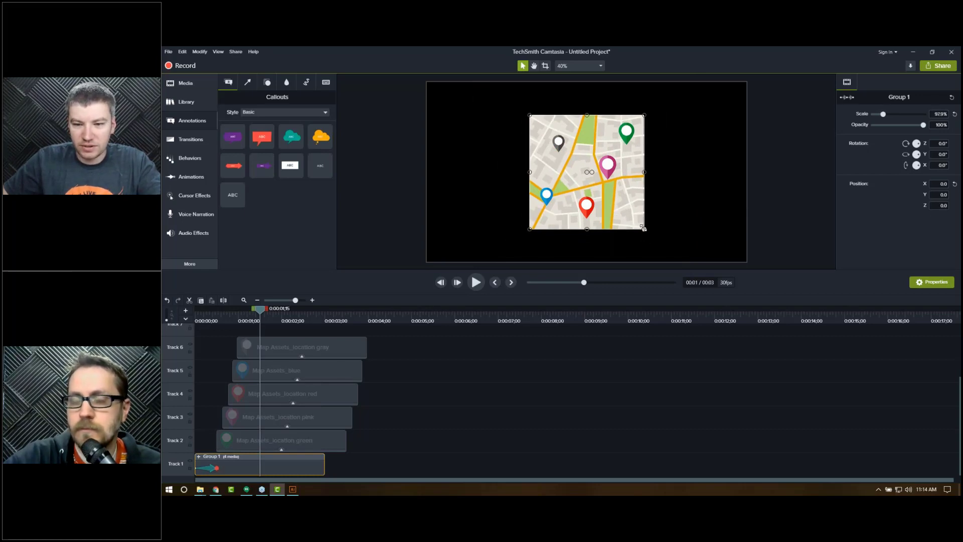
mouse_move(645, 231)
mouse_down()
mouse_move(785, 361)
mouse_move(634, 230)
mouse_move(765, 337)
mouse_move(646, 225)
mouse_up()
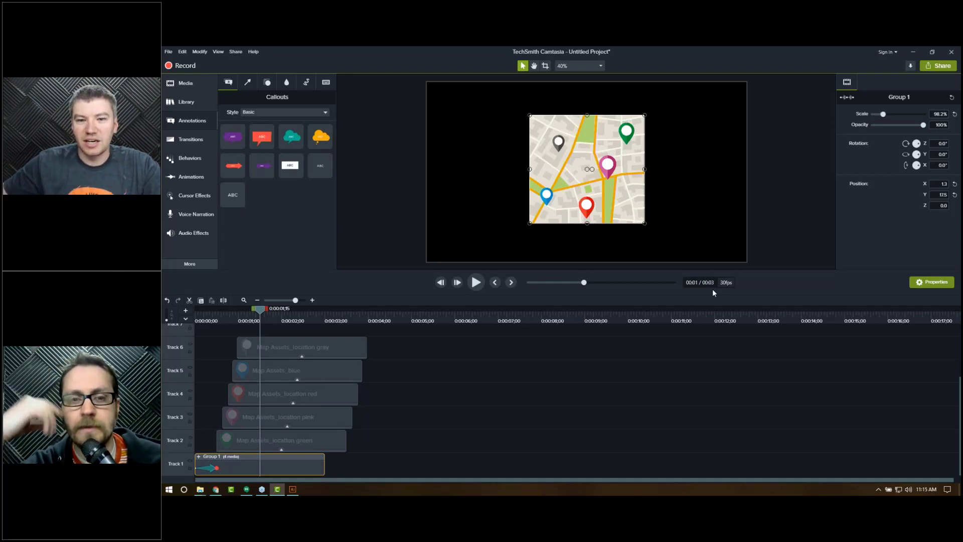
click(697, 211)
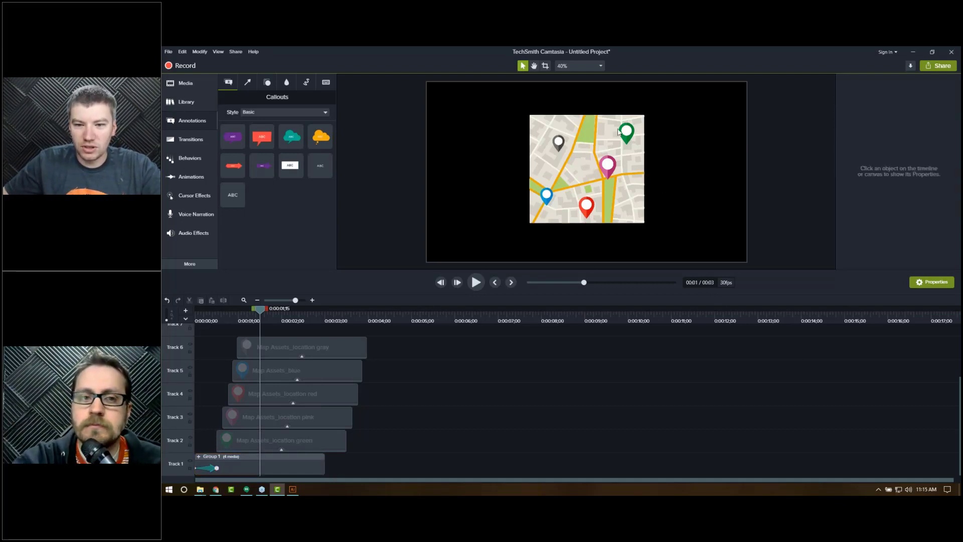
scroll(596, 156, up, 5)
scroll(597, 156, down, 6)
scroll(597, 156, up, 4)
key(space)
drag(588, 154, 536, 238)
drag(592, 133, 527, 230)
drag(614, 192, 709, 235)
drag(513, 210, 586, 212)
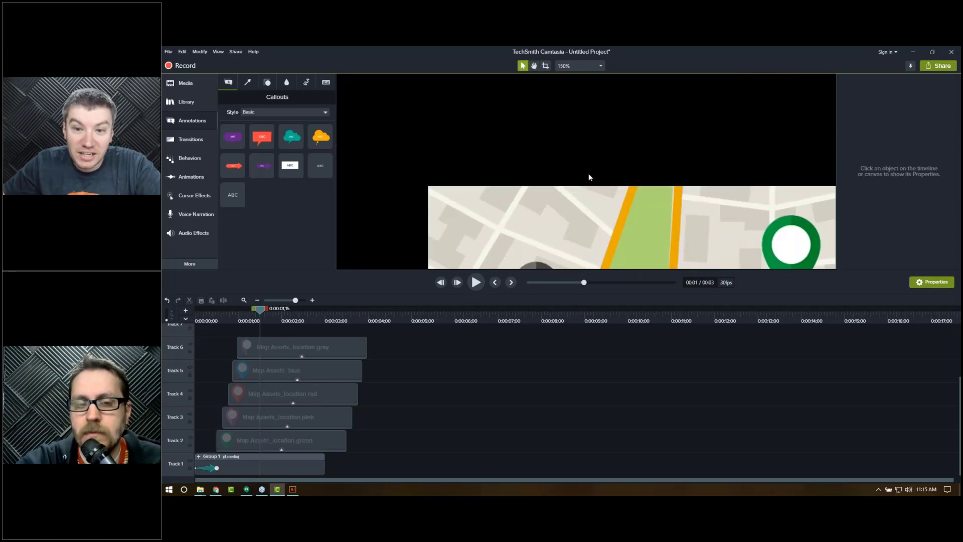
click(590, 68)
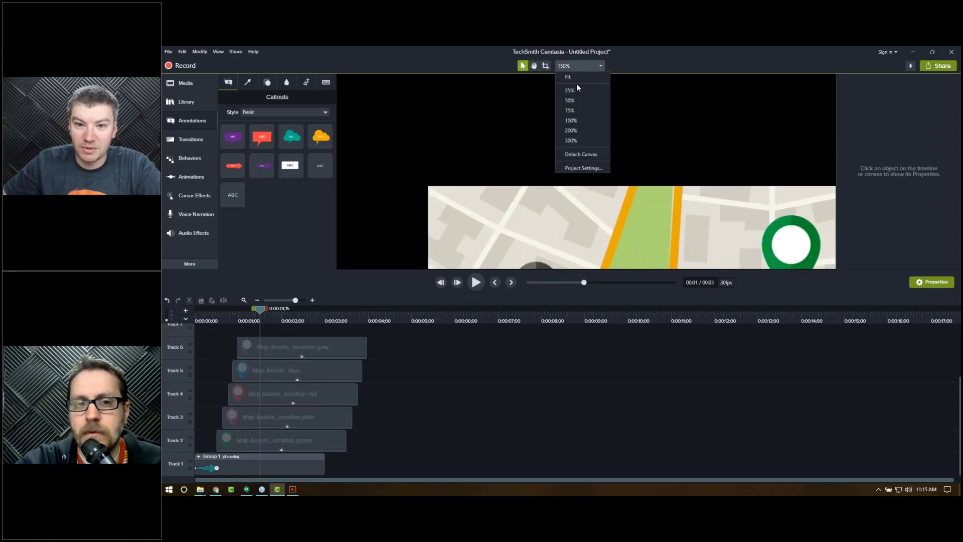
click(572, 77)
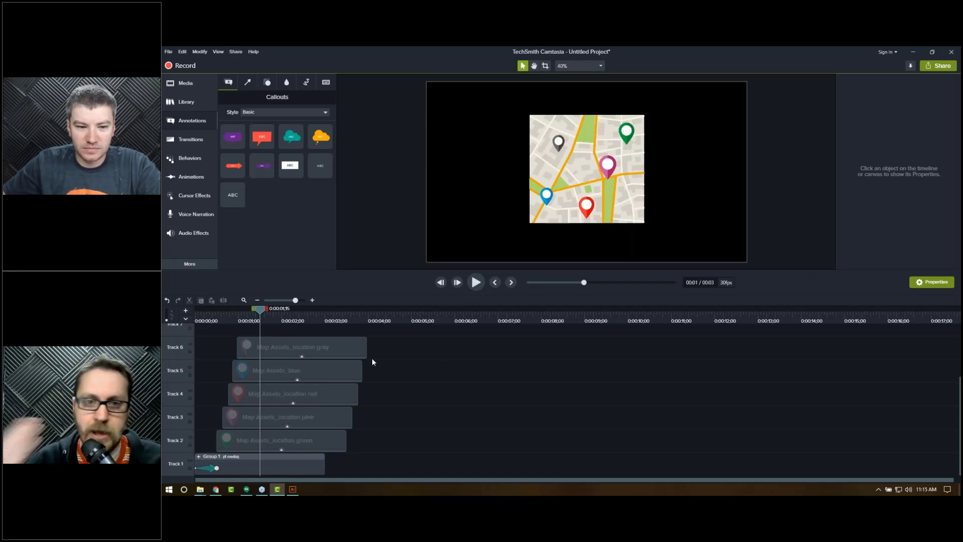
Step: Lengthen the map group's fly-in animation so it ends at about 0:00:01;16
click(290, 319)
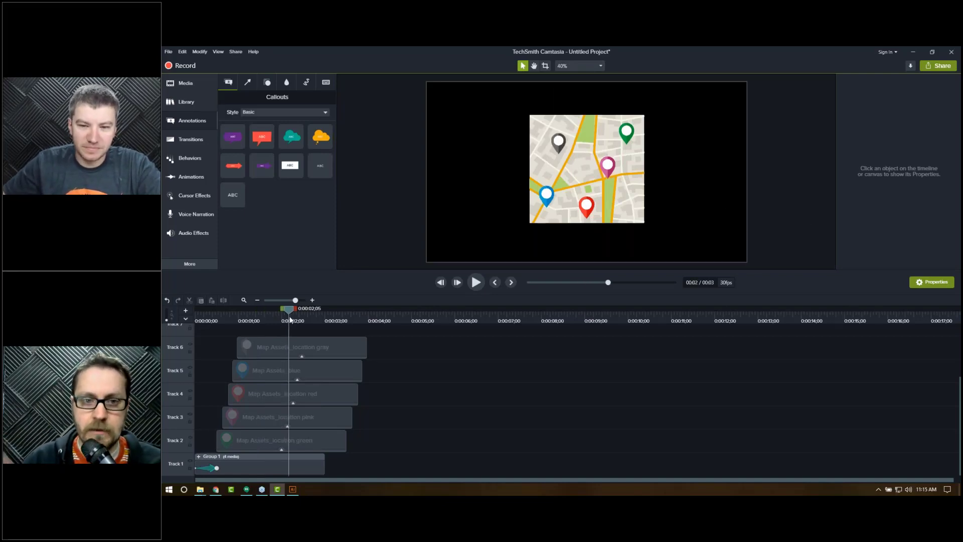
drag(292, 320, 293, 319)
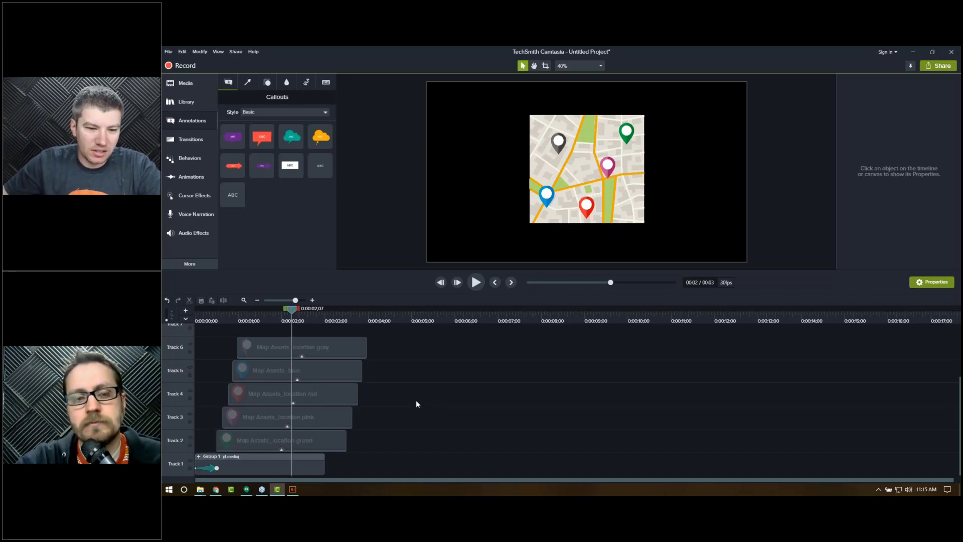
drag(210, 321, 192, 320)
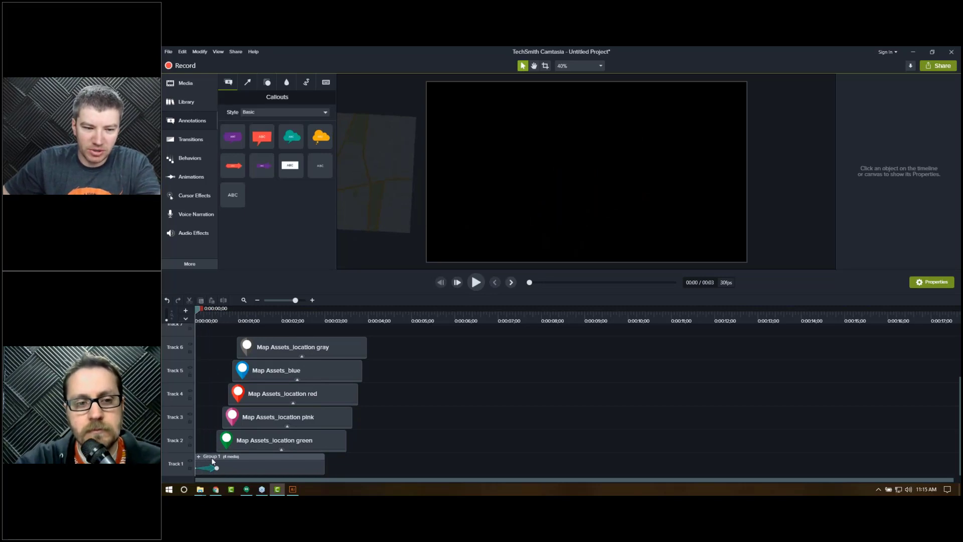
click(228, 468)
drag(228, 468, 261, 468)
Step: Shift the five pin clips later so they start just after the lengthened fly-in, previewing the timing
drag(315, 333, 394, 441)
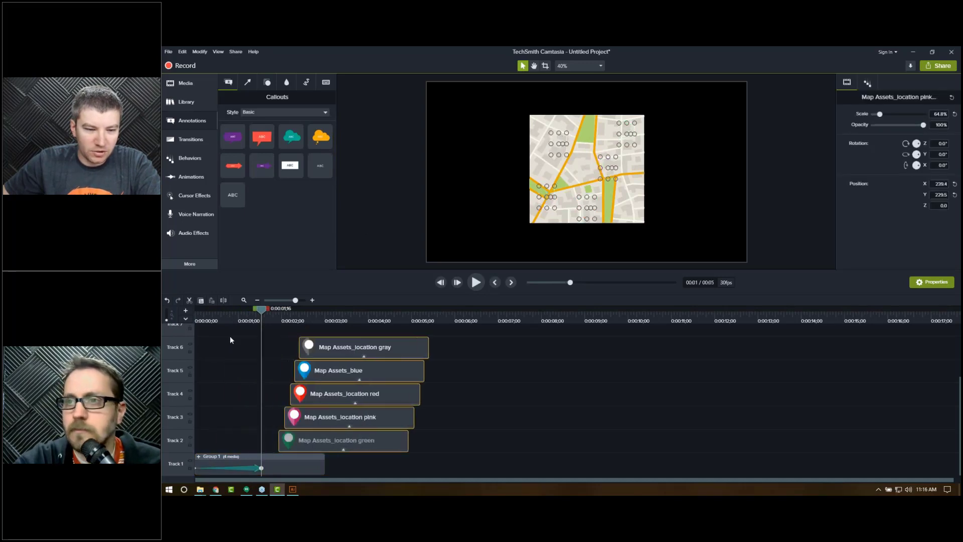
click(194, 318)
key(space)
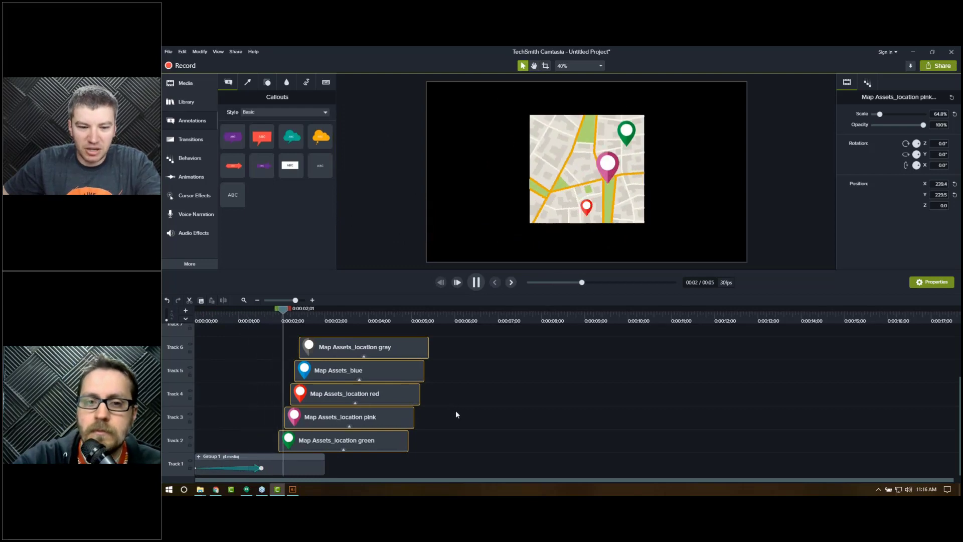
key(space)
drag(355, 441, 340, 444)
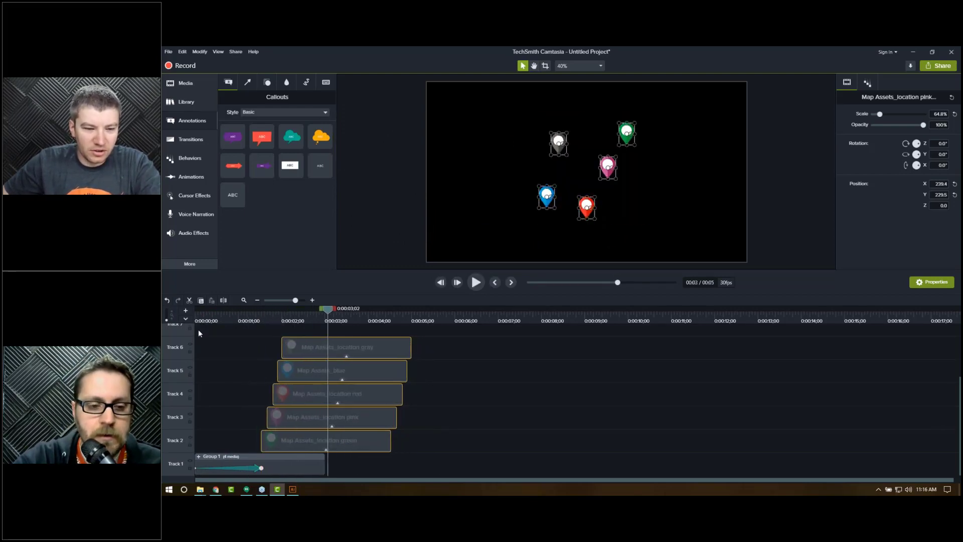
Step: Extend the map group clip so it ends together with the pin clips
drag(220, 320, 309, 321)
key(comma)
drag(325, 468, 390, 469)
drag(302, 322, 365, 320)
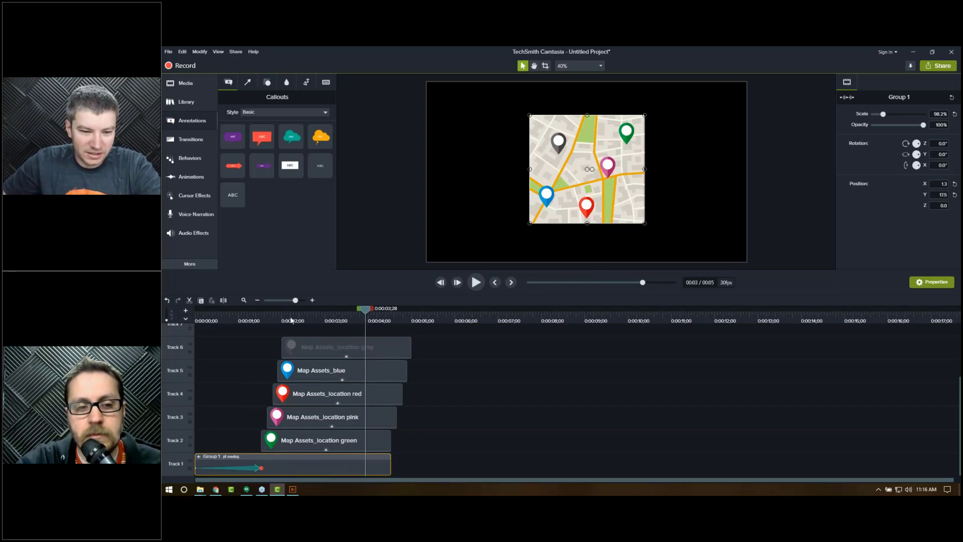
click(298, 320)
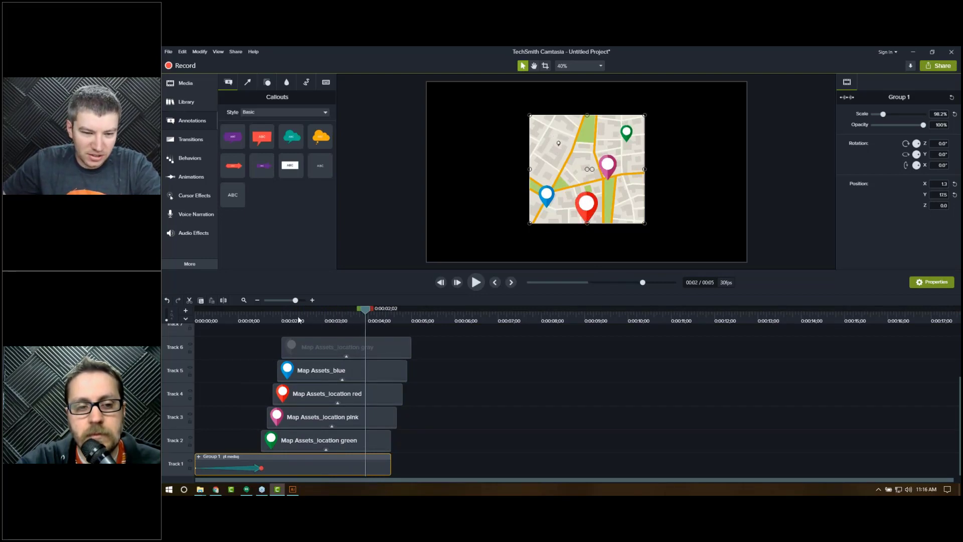
Step: Trim the five pin clips so they end together and extend the map group clip slightly past them, previewing the timing
drag(280, 309, 196, 309)
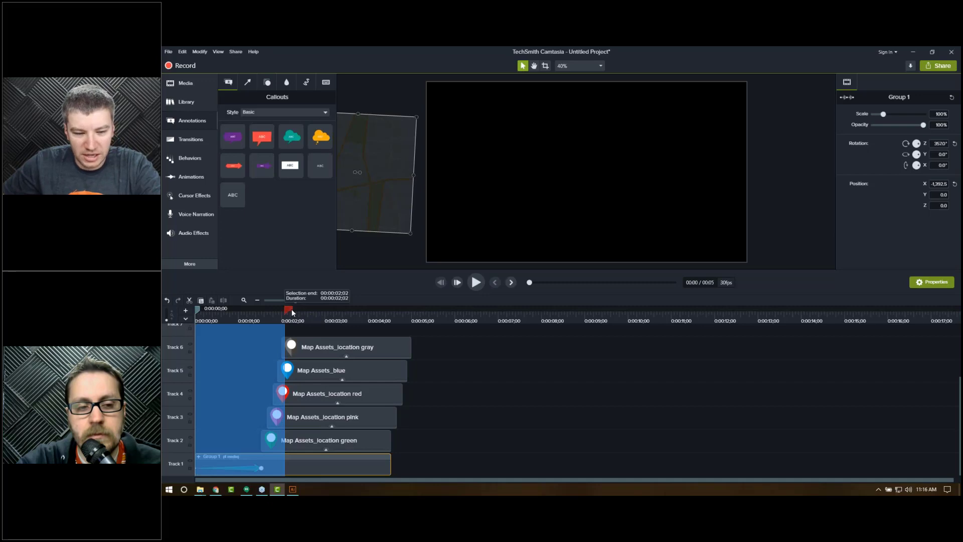
click(275, 316)
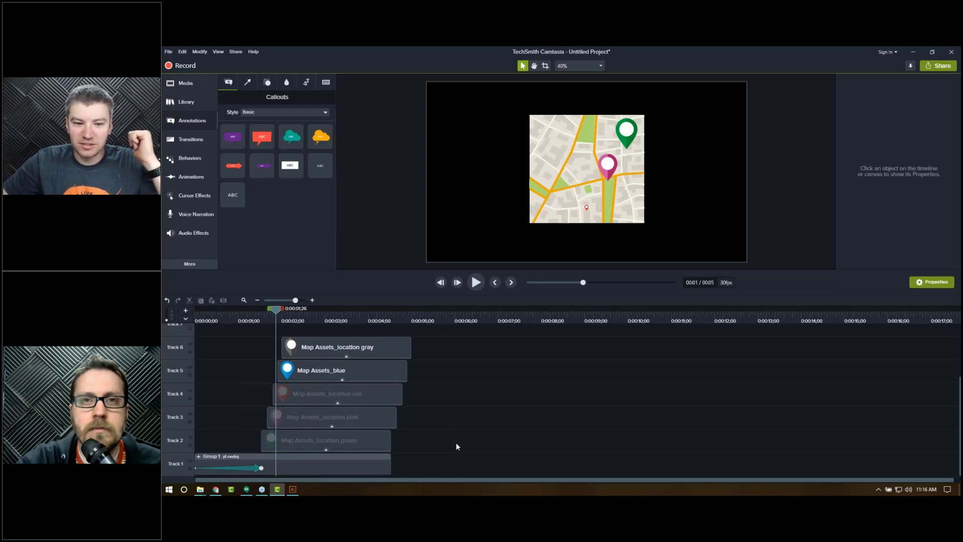
drag(396, 428, 391, 347)
drag(391, 464, 409, 464)
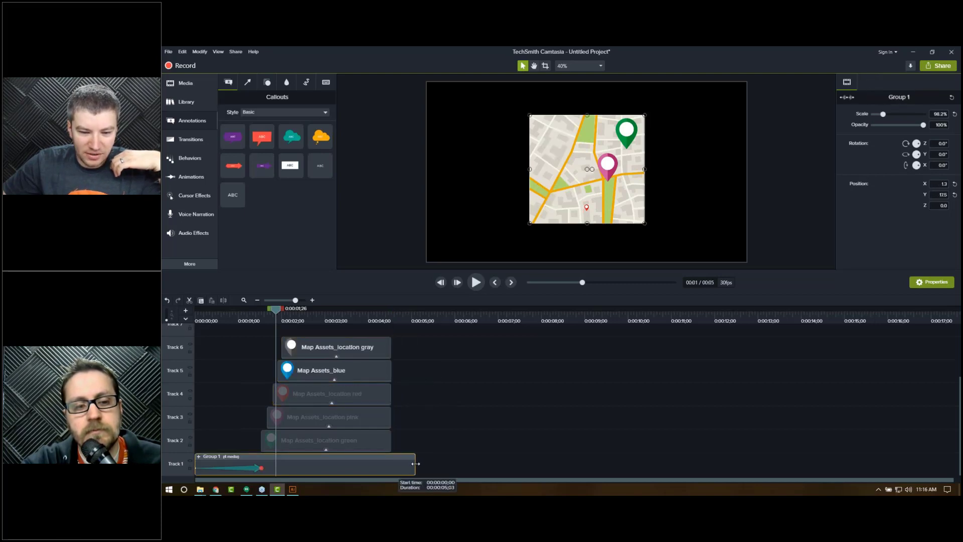
drag(365, 317, 397, 312)
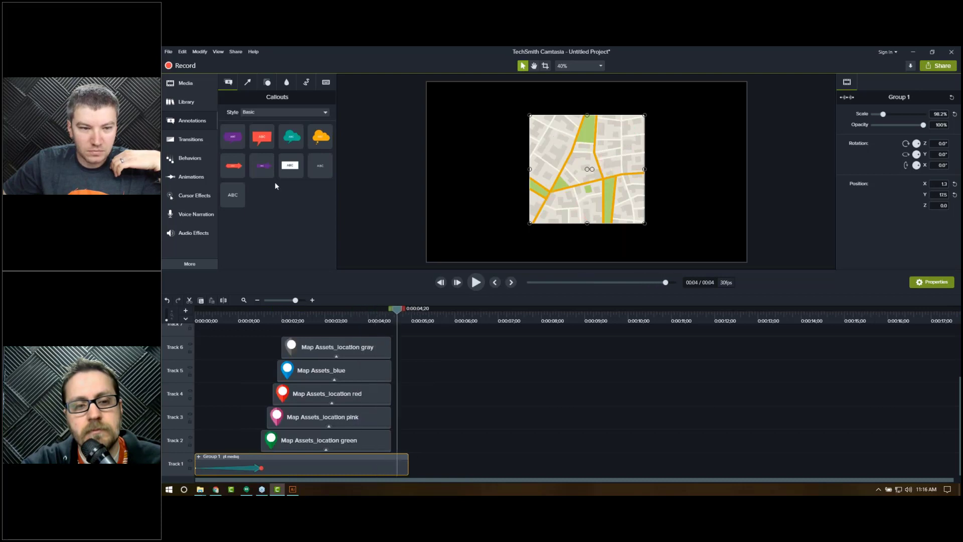
Step: Add a Custom animation at the end of the map group that moves the map straight down off the canvas, then preview it
click(191, 139)
click(186, 159)
click(187, 176)
drag(249, 106, 395, 475)
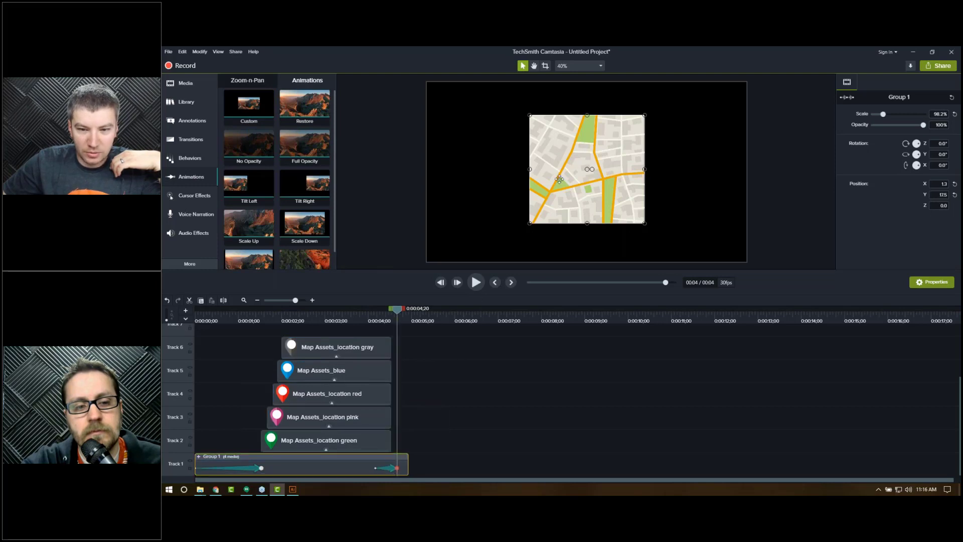
drag(567, 204, 570, 331)
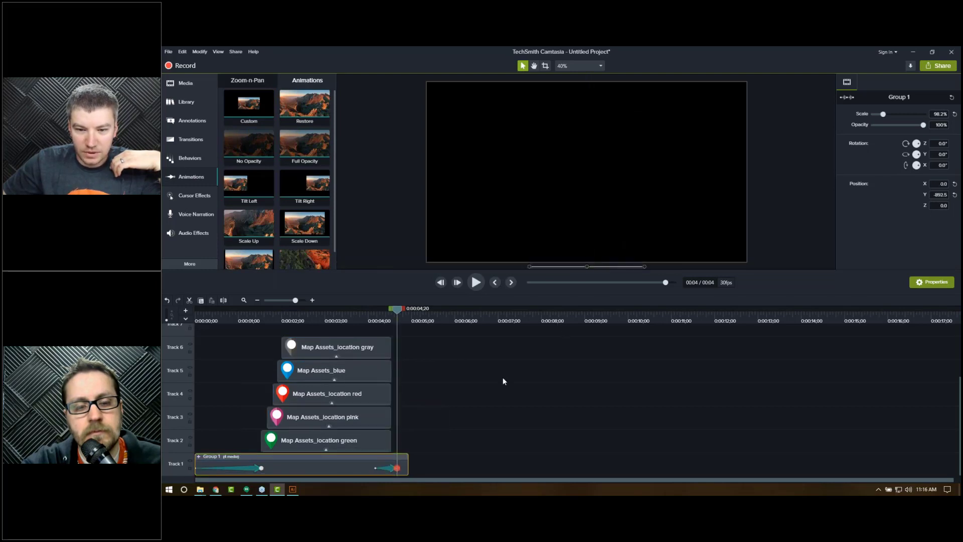
mouse_move(399, 474)
mouse_down()
mouse_move(391, 467)
mouse_move(402, 462)
mouse_up()
click(254, 320)
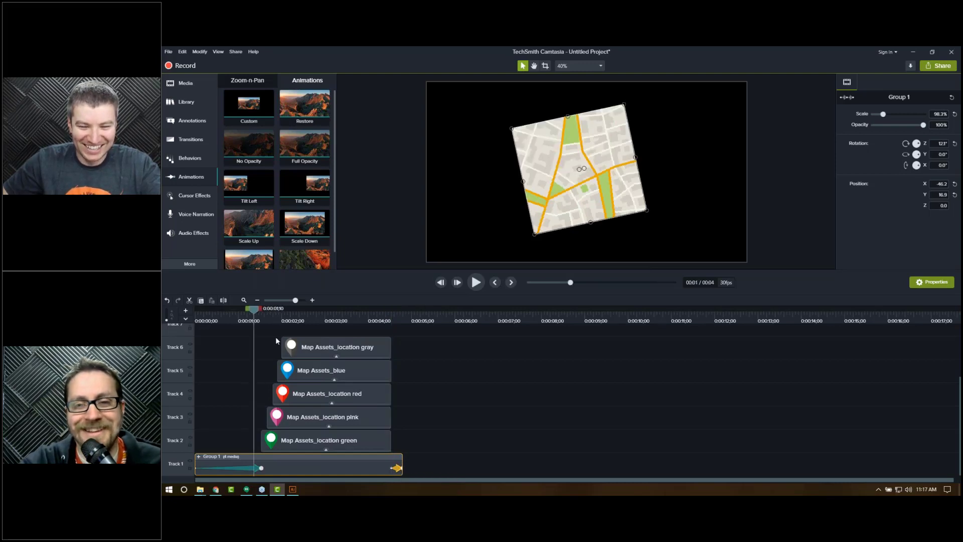
key(space)
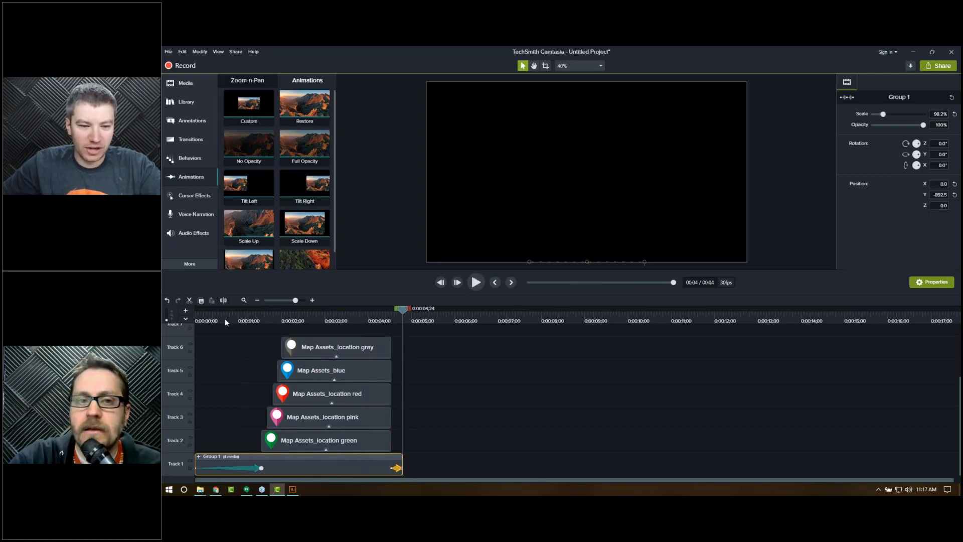
drag(200, 319, 404, 319)
drag(342, 319, 416, 322)
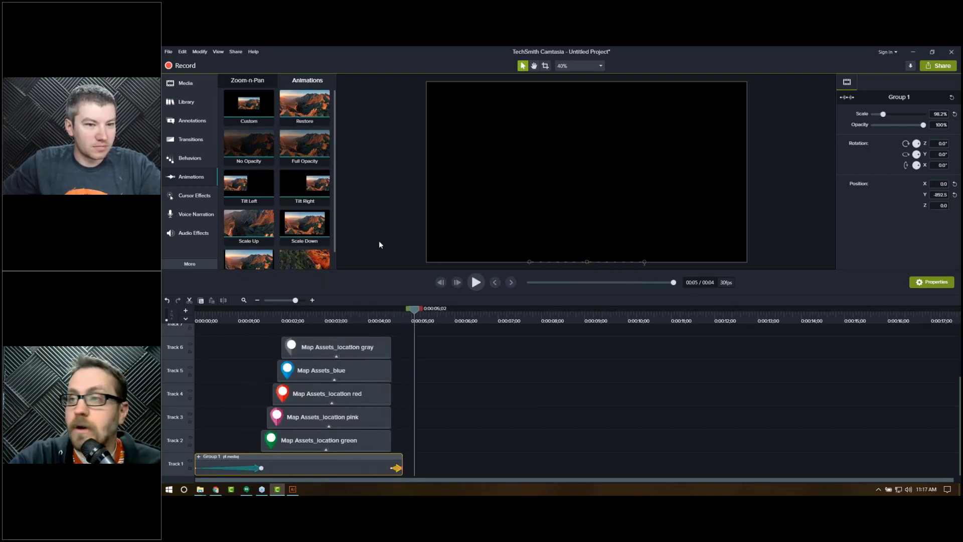
Step: Browse the eLearning Brothers Icon Library's Animals category and open the Cat Cage asset's download options
key(b)
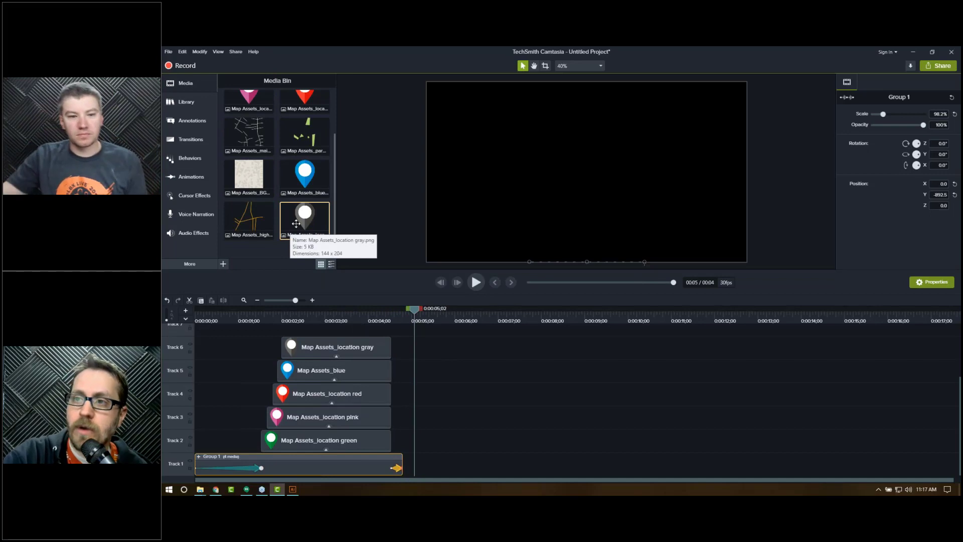
click(278, 255)
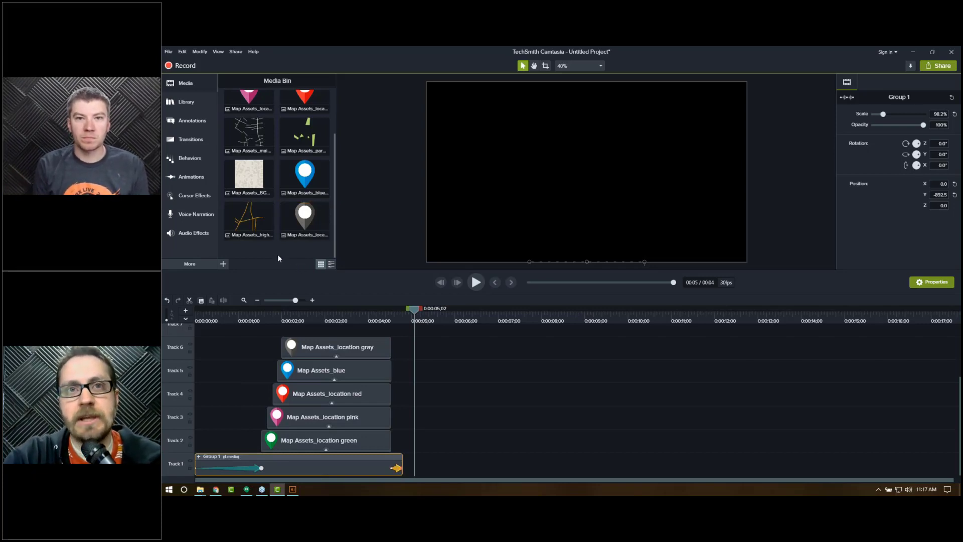
click(216, 489)
mouse_move(506, 123)
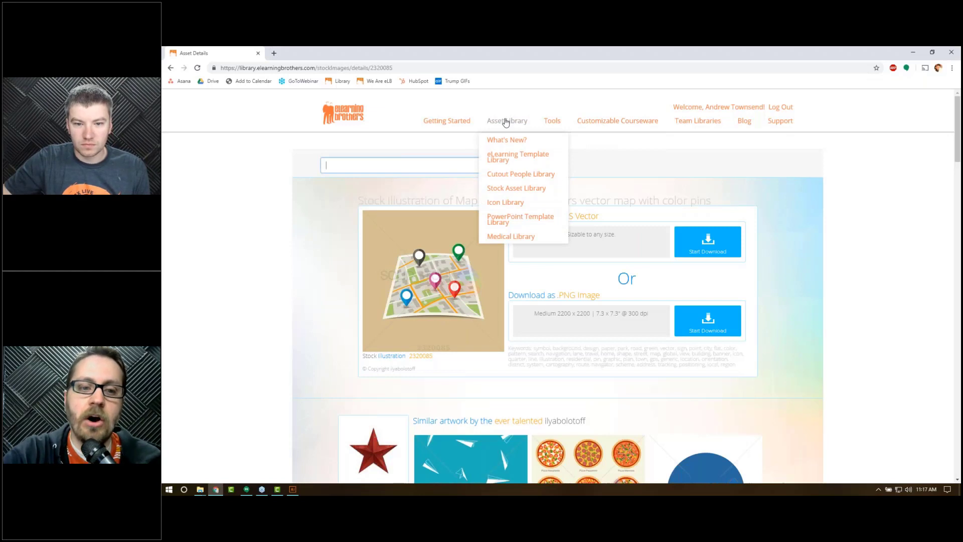
click(507, 203)
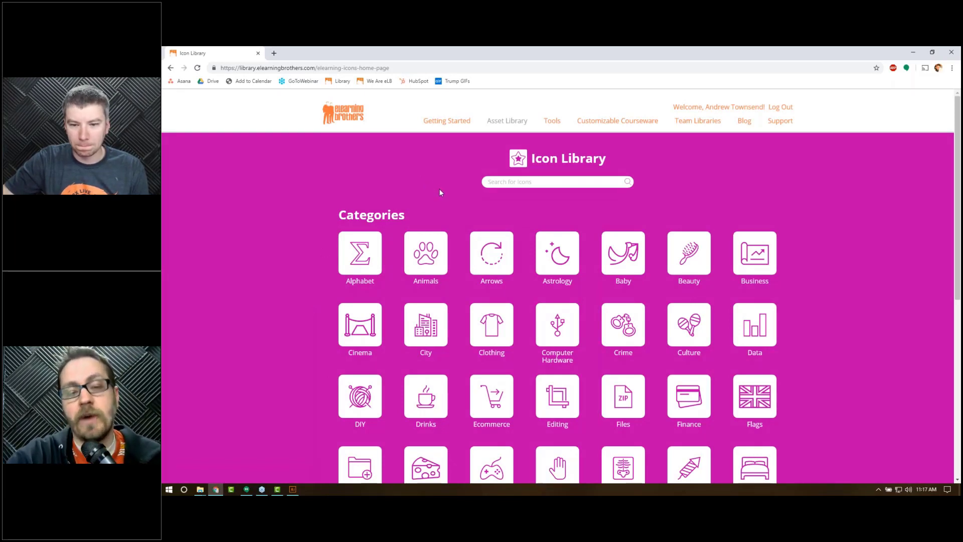
click(426, 252)
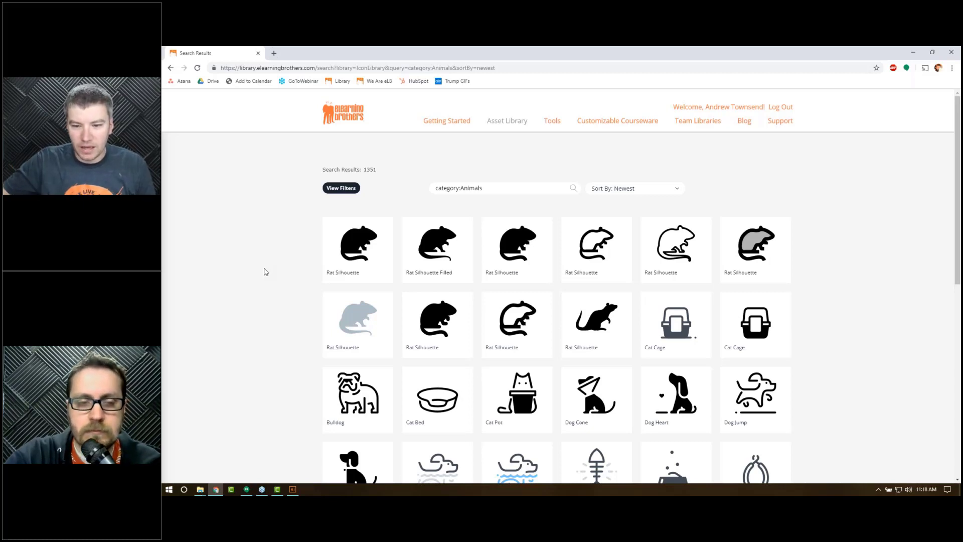
scroll(849, 294, down, 1)
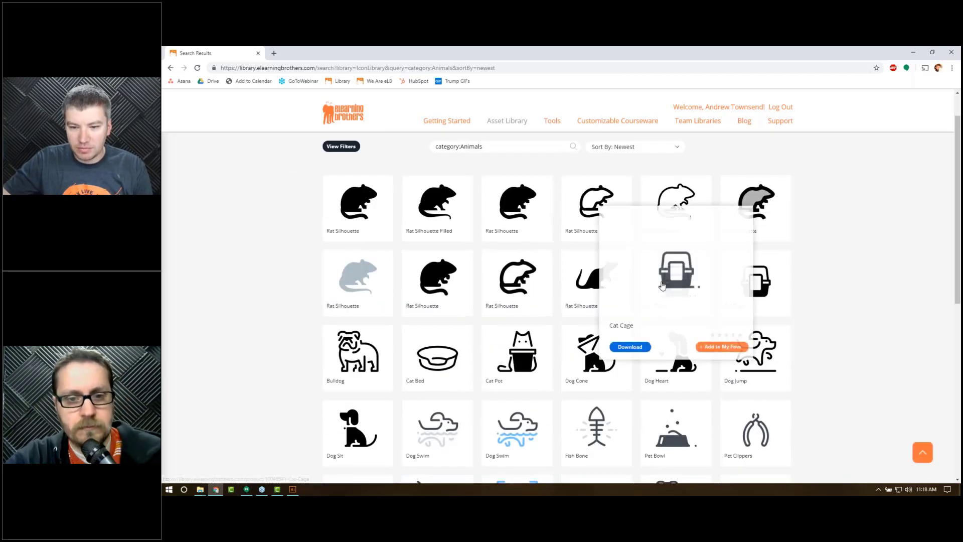
click(663, 285)
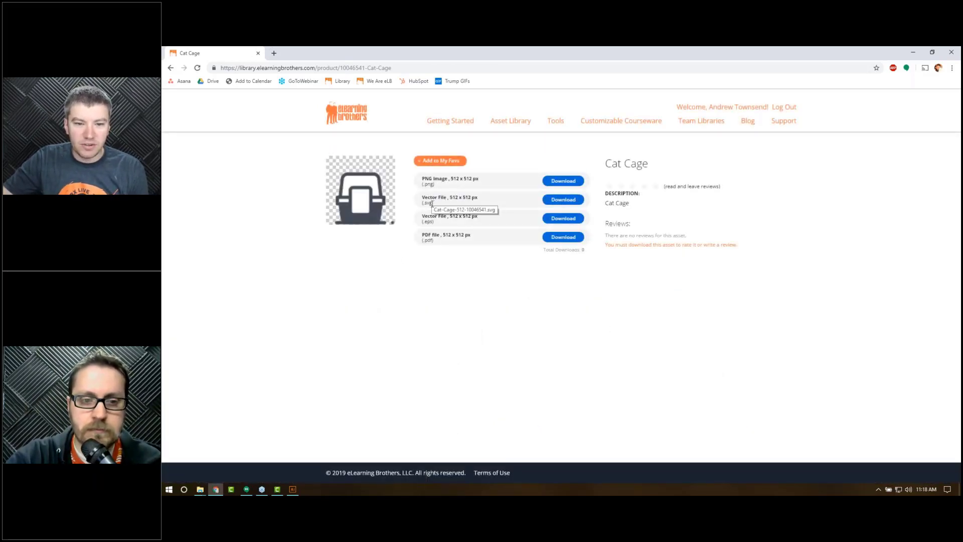
double_click(429, 224)
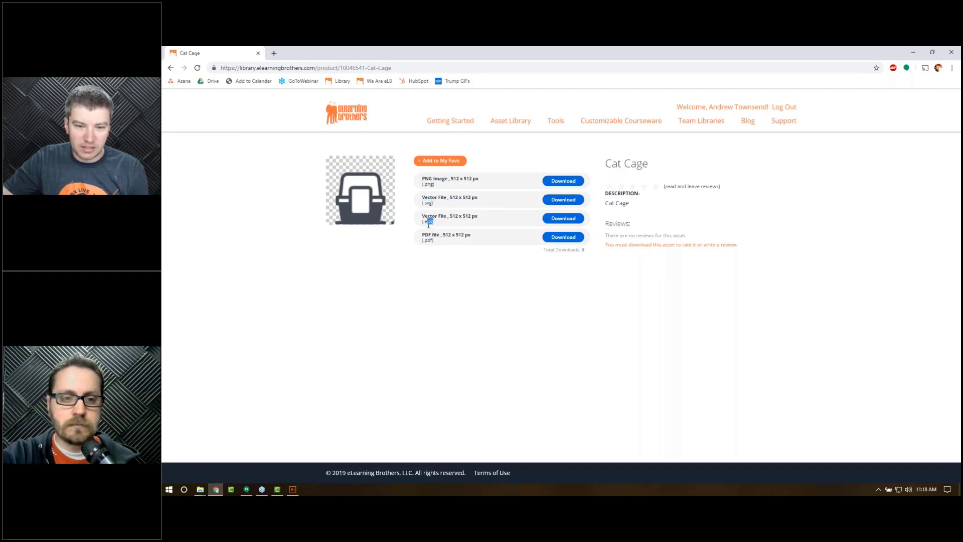
click(432, 241)
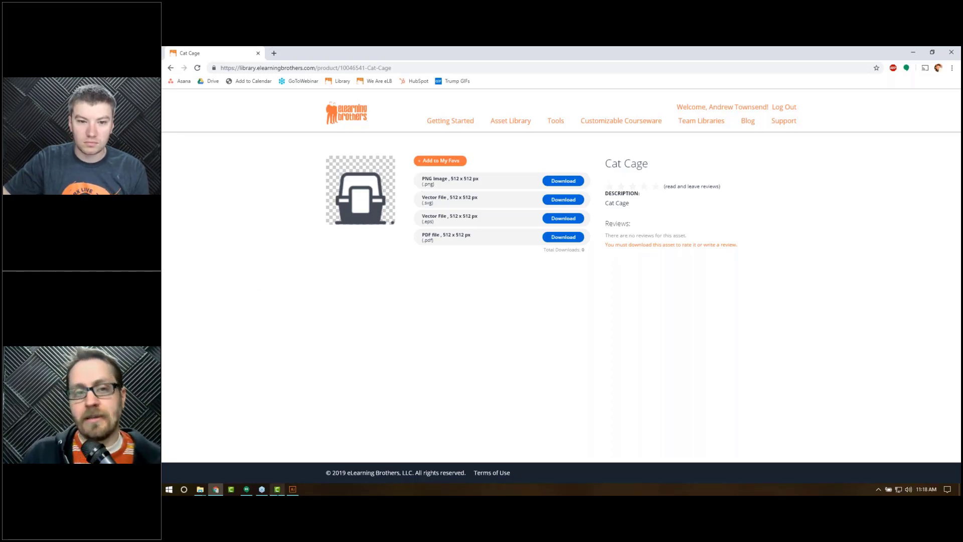
click(277, 489)
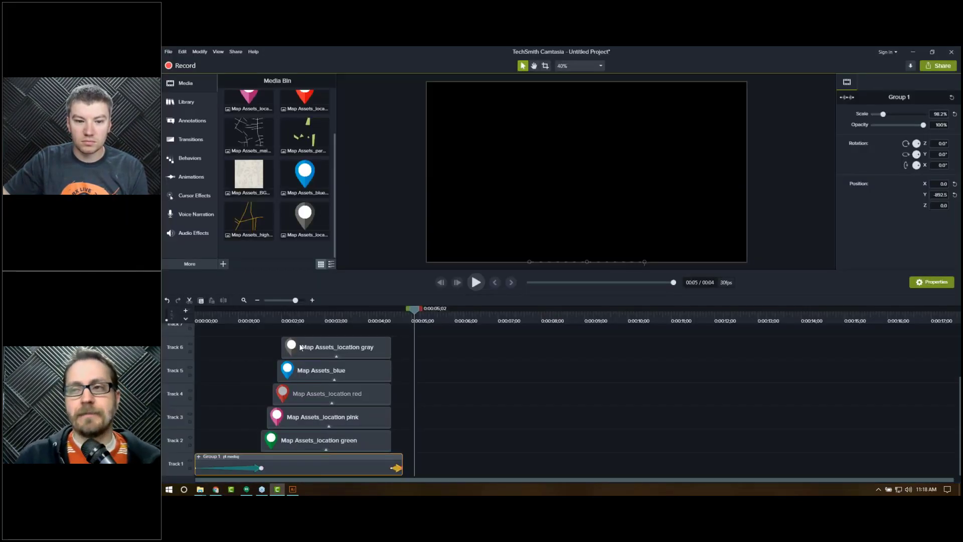
Step: Open the map group to inspect its layers and scrub through the map and pin animation
click(318, 321)
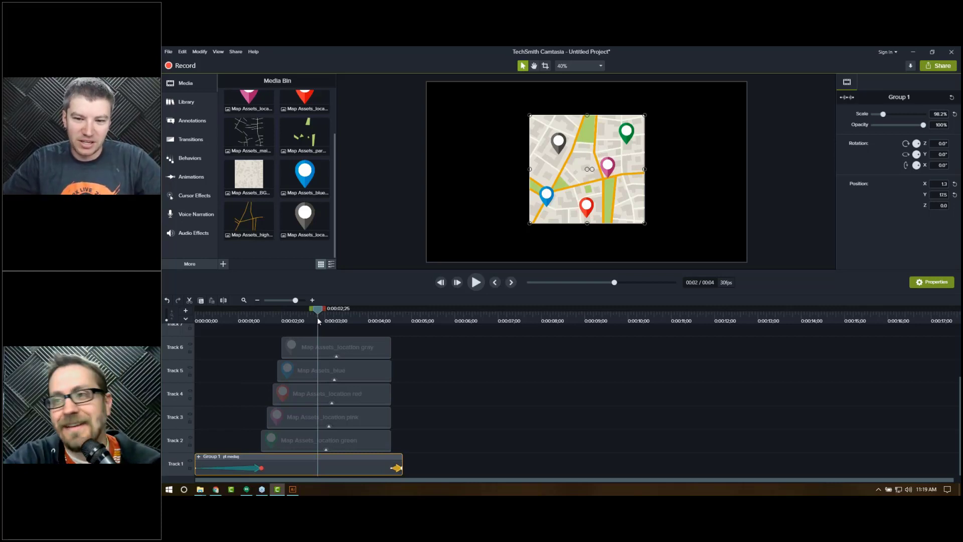
click(198, 457)
click(275, 395)
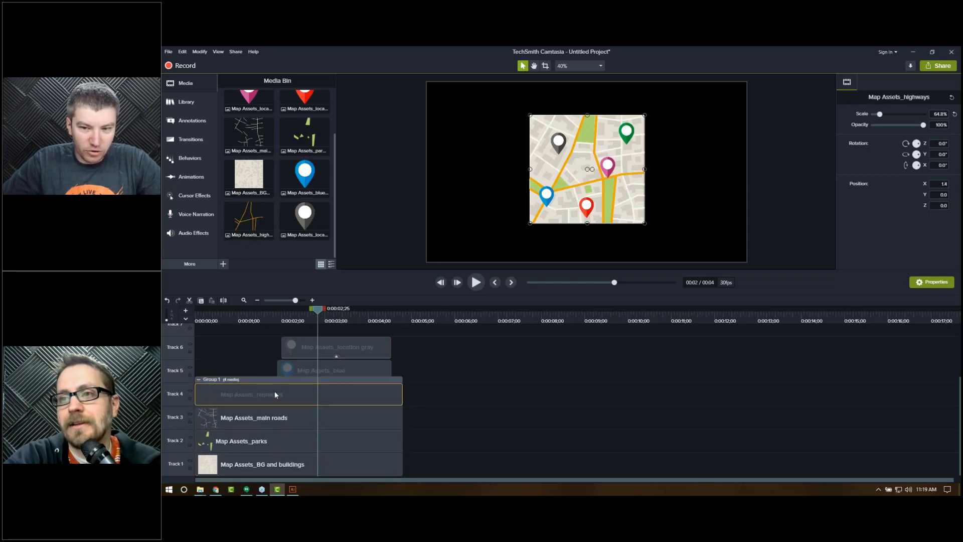
drag(220, 317, 284, 316)
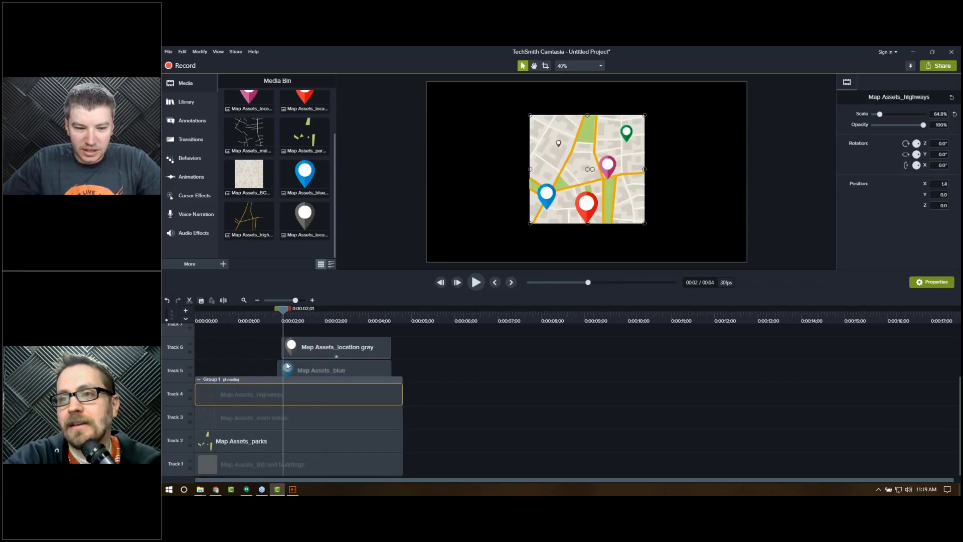
click(239, 349)
drag(398, 318, 406, 320)
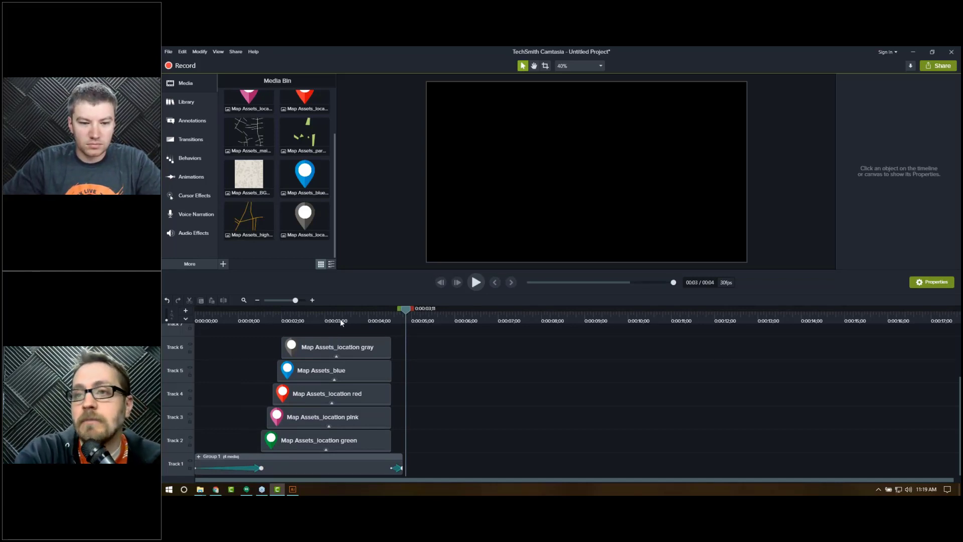
click(340, 318)
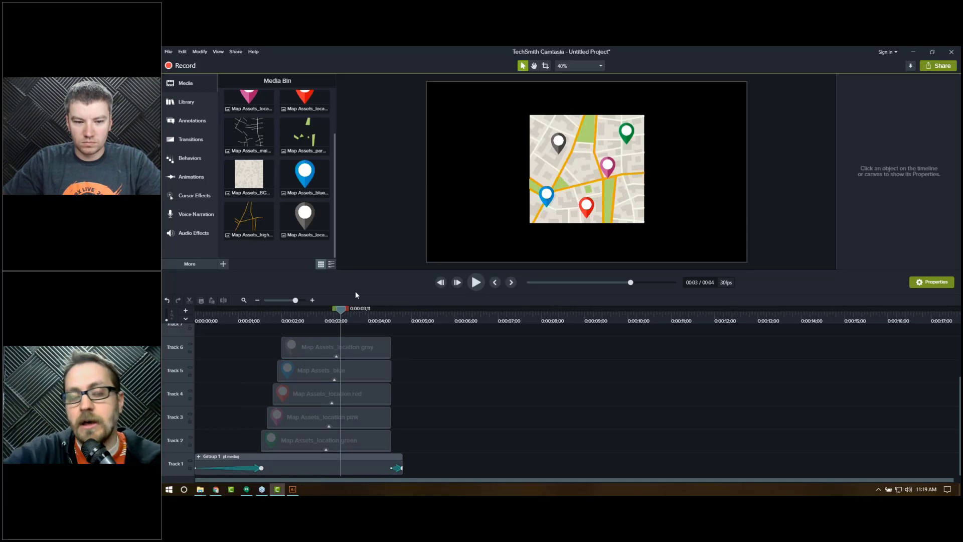
drag(341, 312, 387, 312)
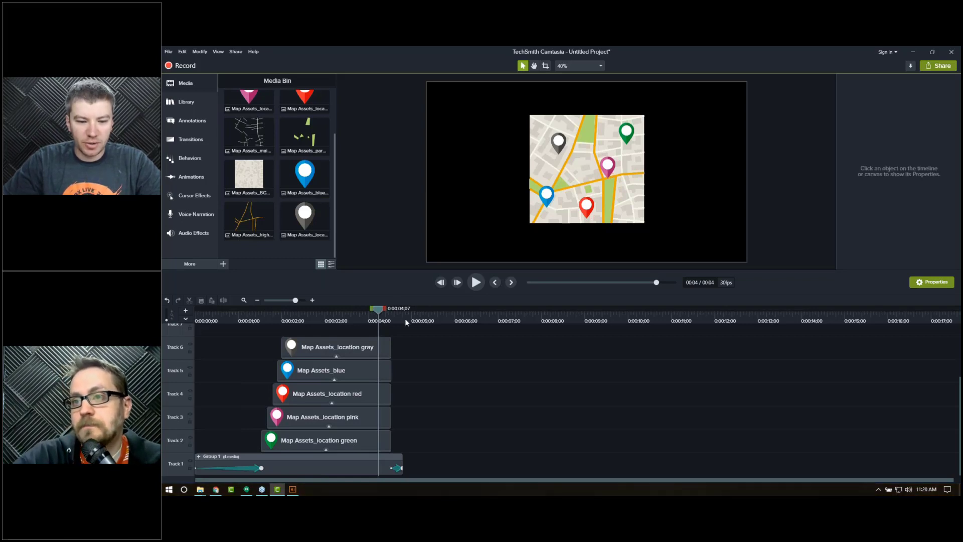
click(405, 320)
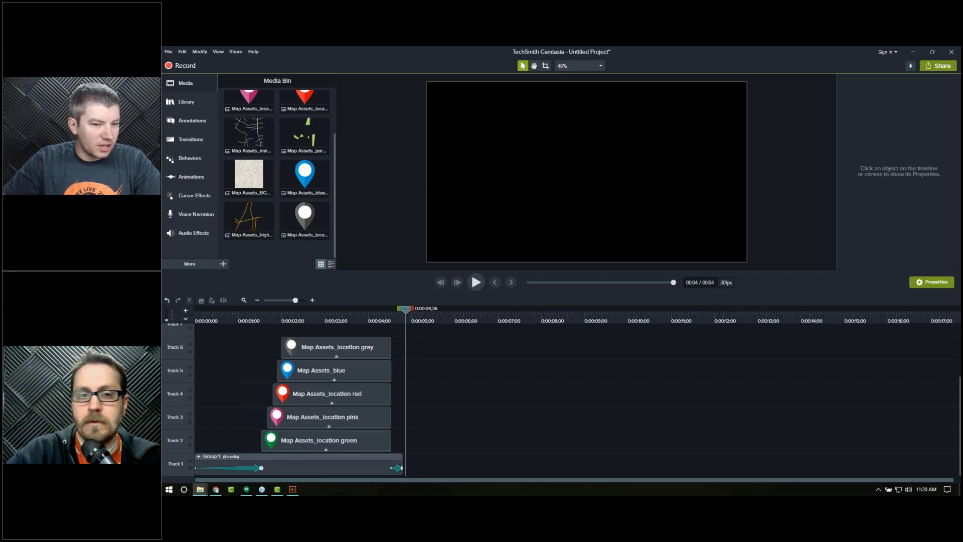
drag(460, 442, 447, 467)
click(472, 315)
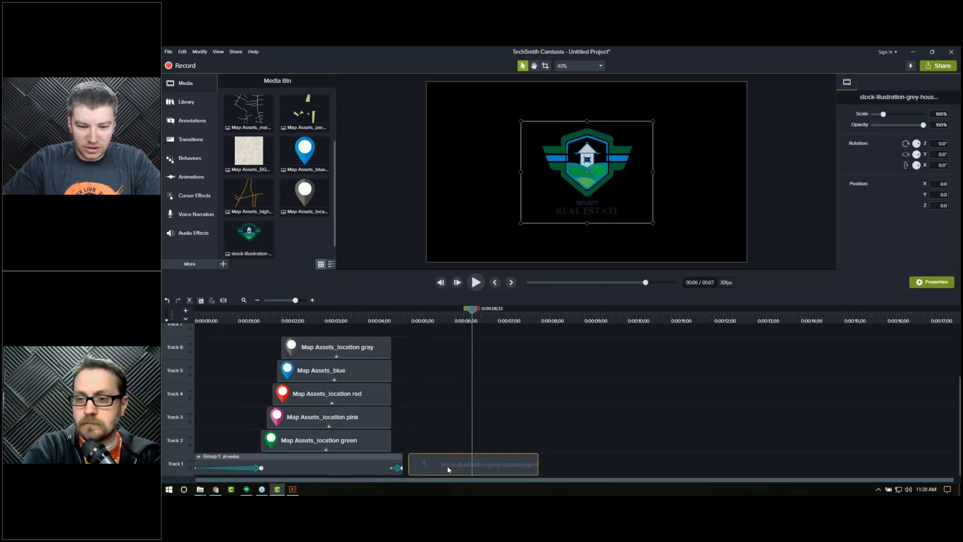
click(462, 321)
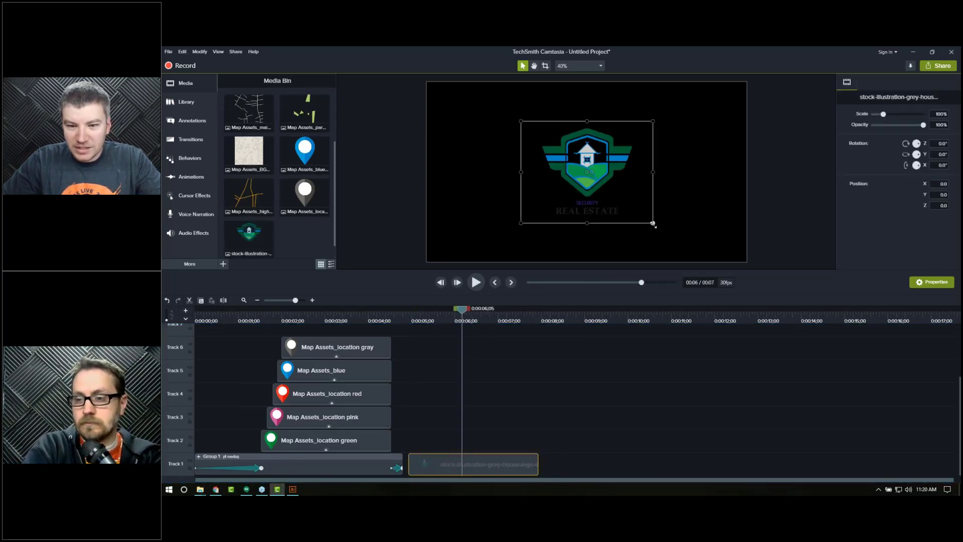
drag(648, 222, 678, 245)
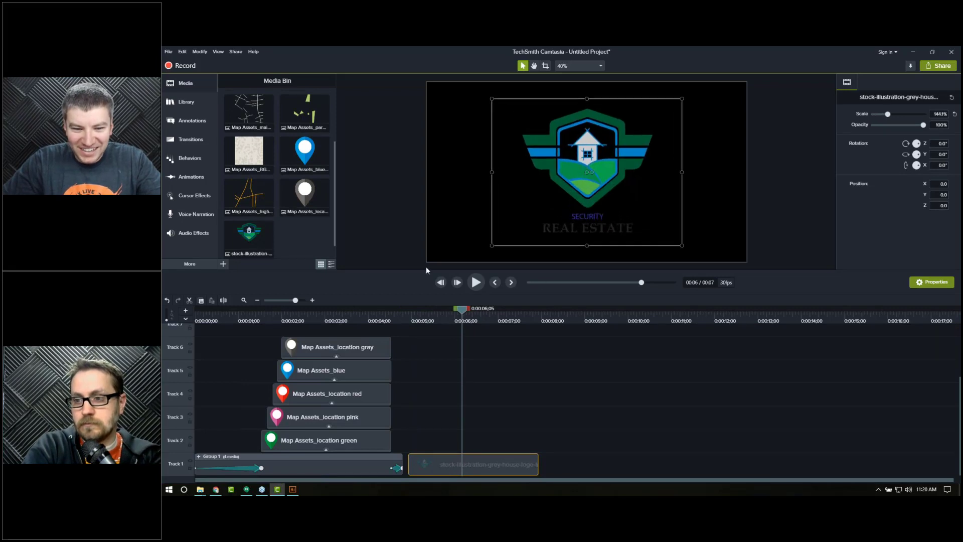
drag(415, 271, 414, 357)
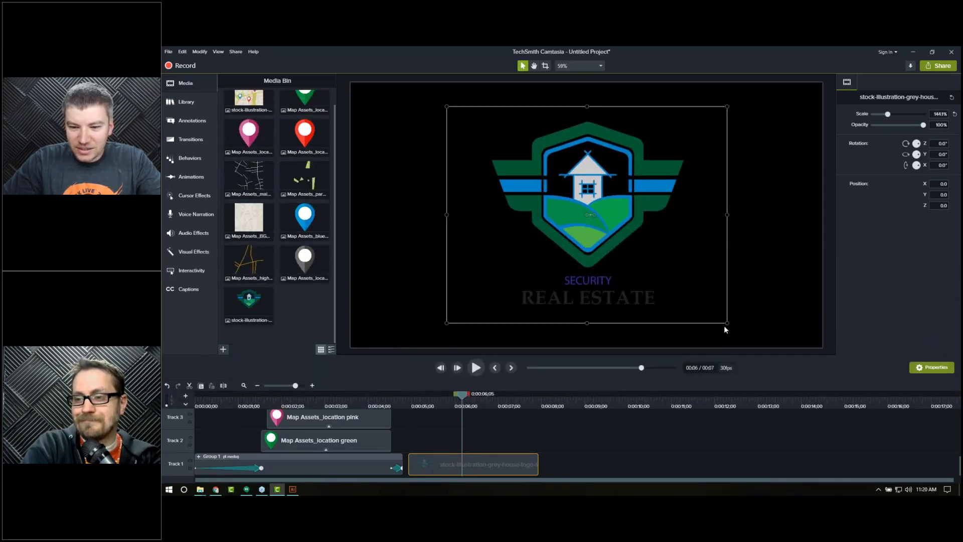
drag(727, 322, 751, 342)
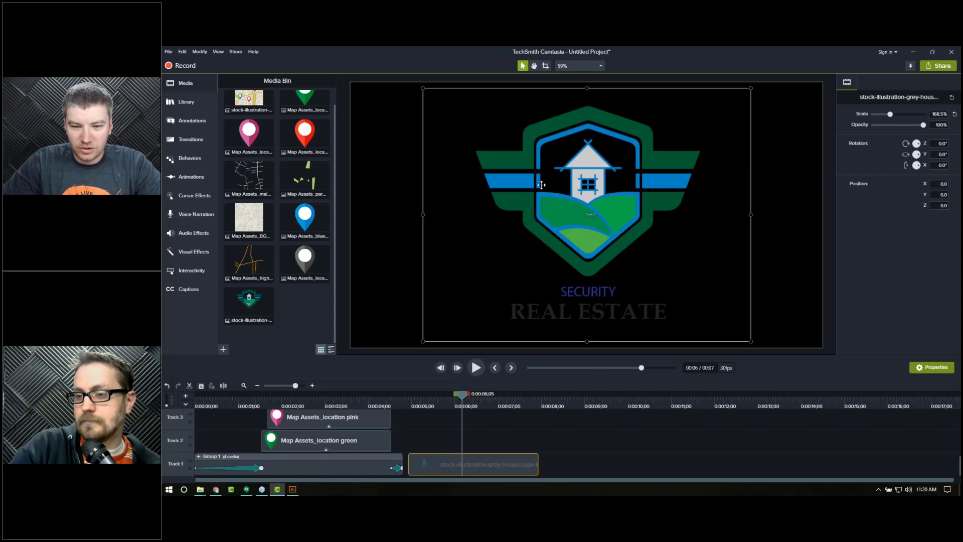
click(545, 65)
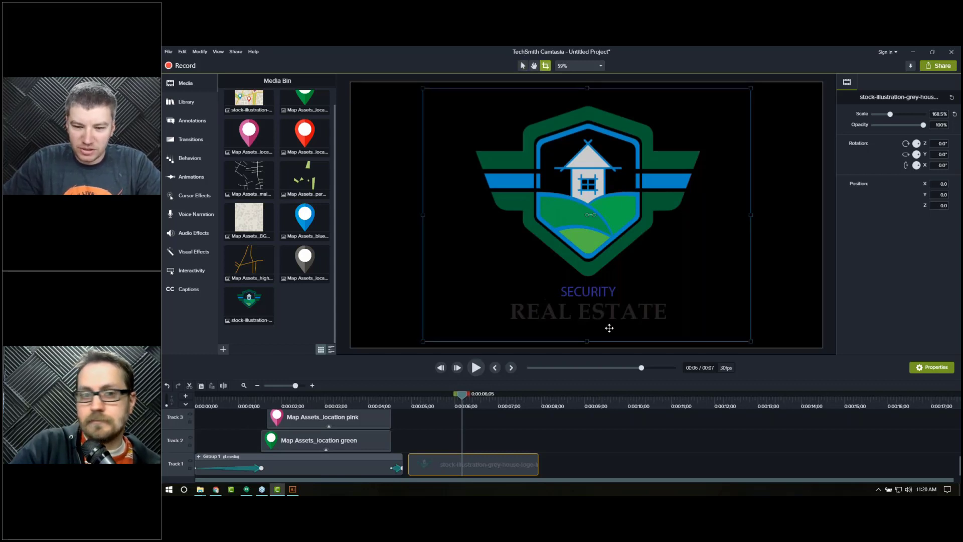
drag(587, 341, 595, 282)
click(523, 66)
click(409, 326)
drag(559, 261, 561, 268)
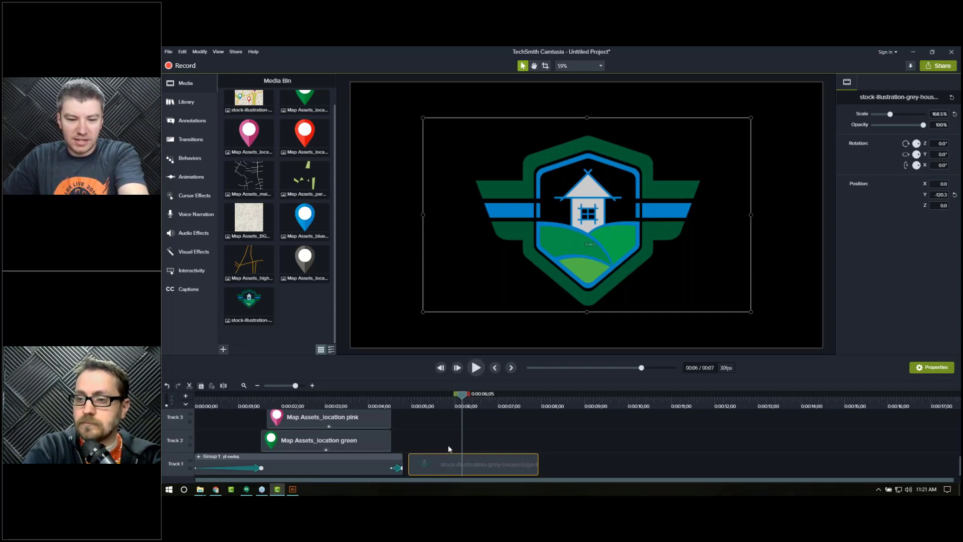
key(Delete)
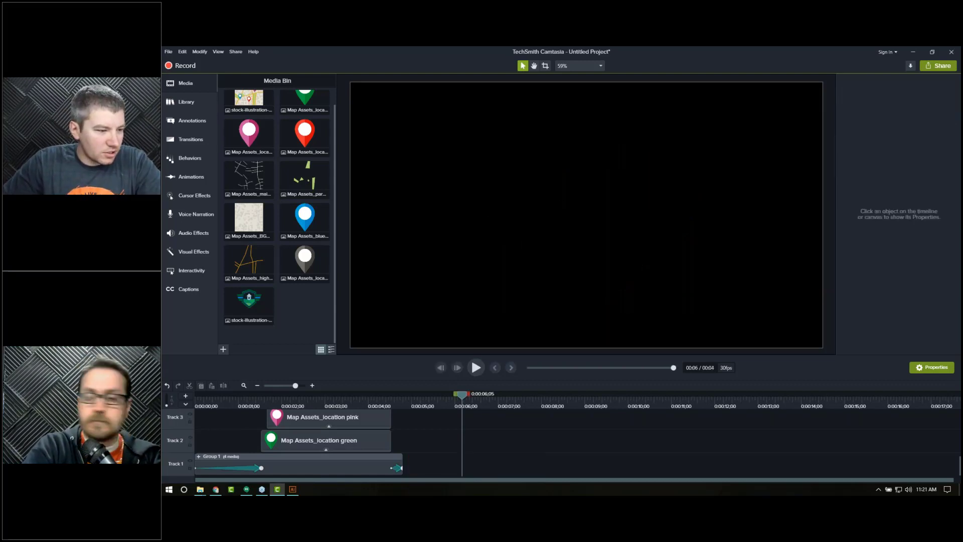
Step: Import the two Security Seal Assets outer seal layers at about 0:00:06;05 and move the upper seal piece up slightly
drag(486, 270, 583, 301)
drag(567, 215, 569, 256)
drag(179, 379, 605, 241)
drag(612, 217, 613, 198)
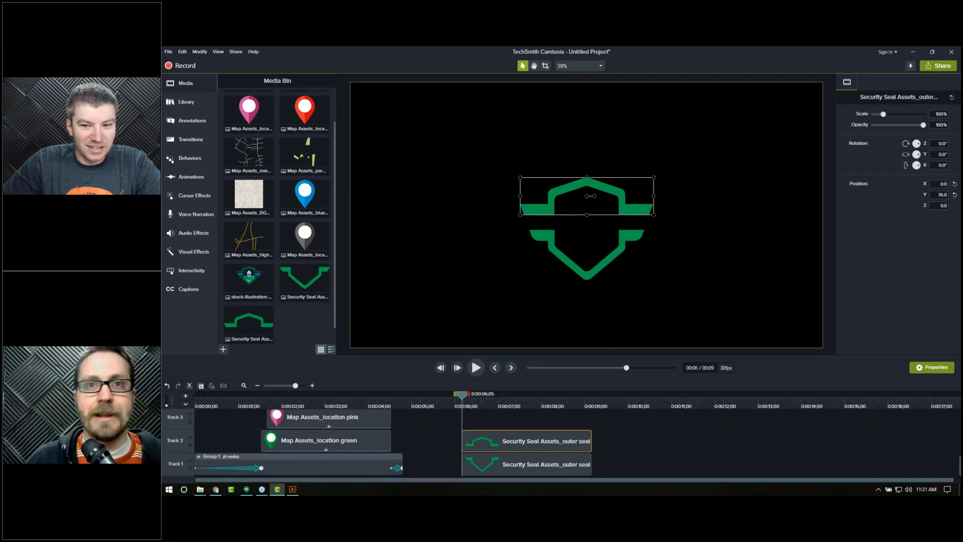
Step: Try to reposition the upper outer seal piece on the canvas
drag(593, 212, 623, 216)
click(660, 329)
click(619, 215)
click(687, 182)
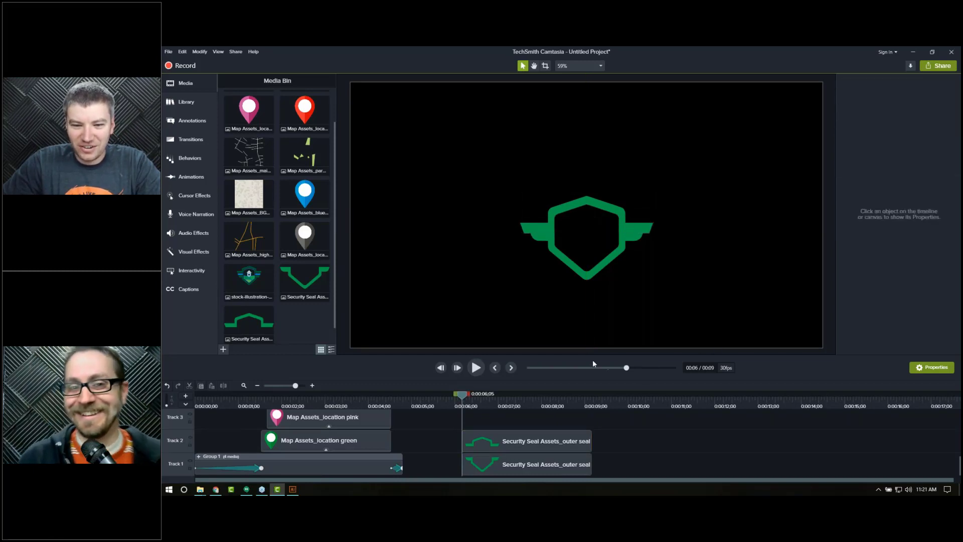
Step: Add the inner seal top layer and nudge it up inside the upper outer seal piece
drag(616, 209, 603, 198)
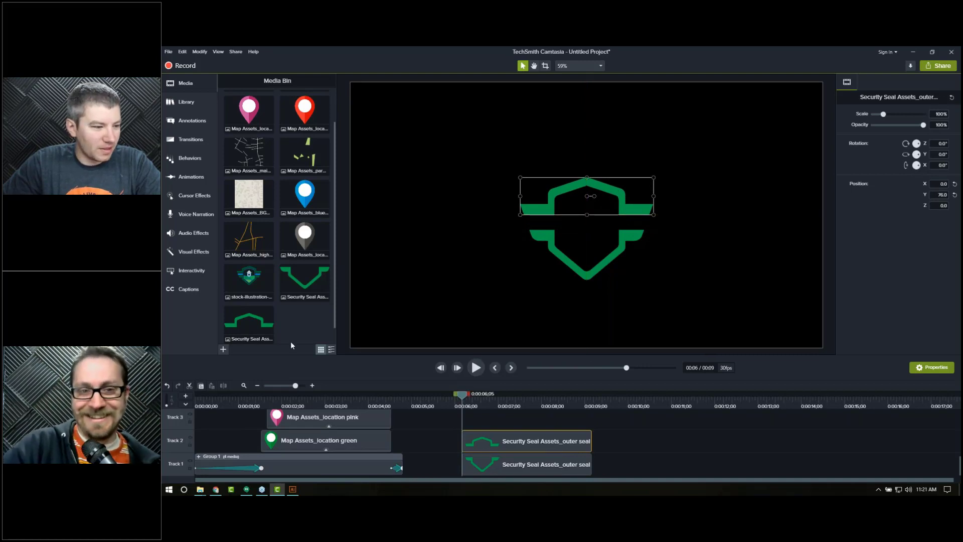
drag(624, 251, 623, 252)
drag(596, 220, 595, 210)
key(Up)
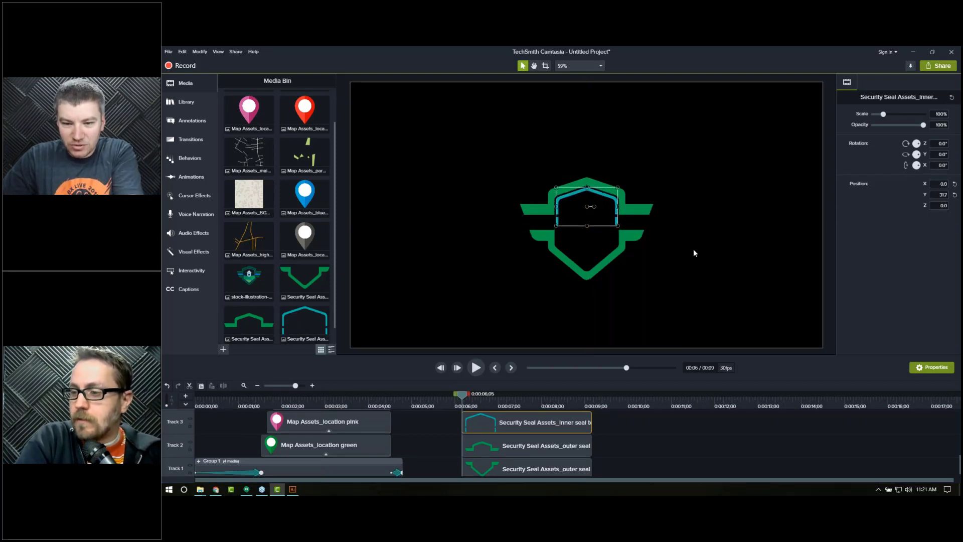
Step: Import the inner seal bottom layer into the lower half of the seal
drag(959, 281, 602, 243)
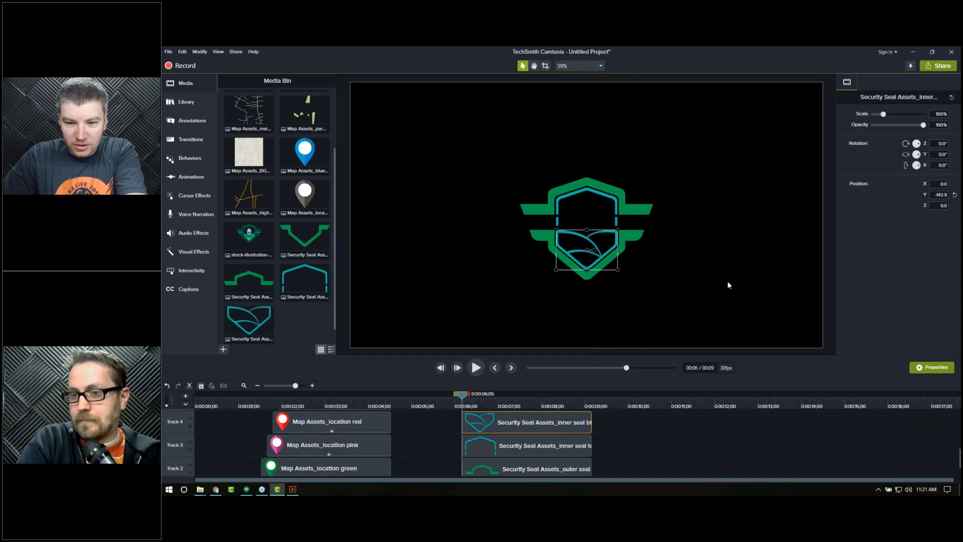
click(721, 308)
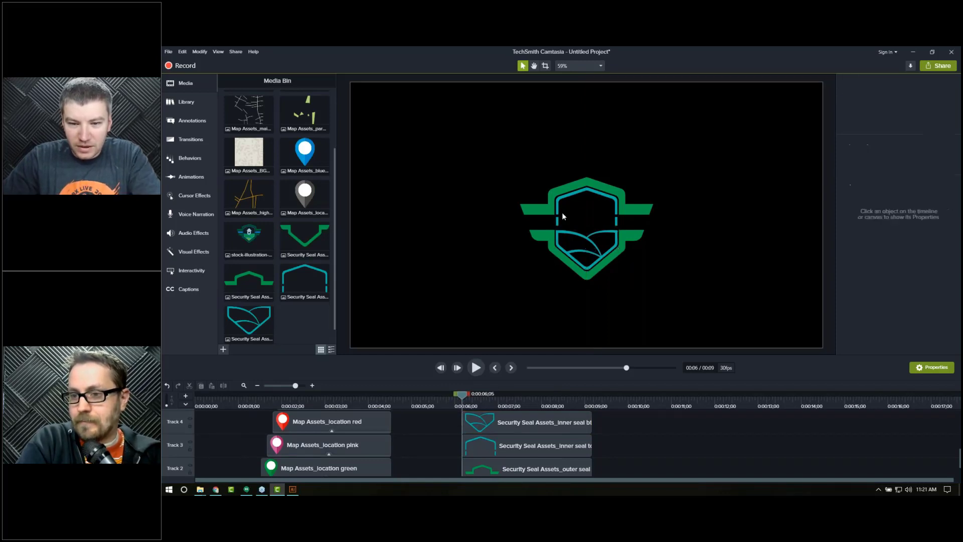
Step: Zoom in and nudge the inner seal top piece up slightly to align with the outer seal
click(562, 202)
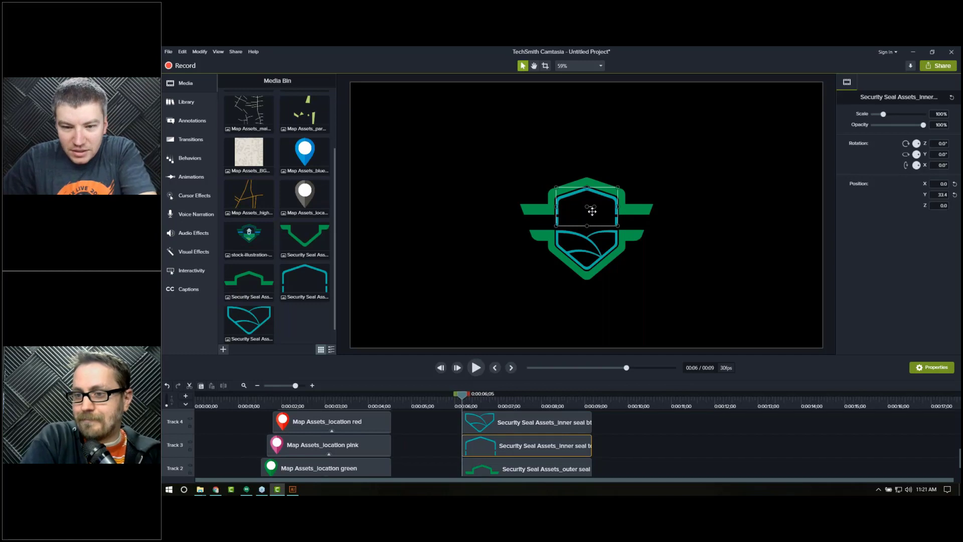
drag(604, 224, 606, 226)
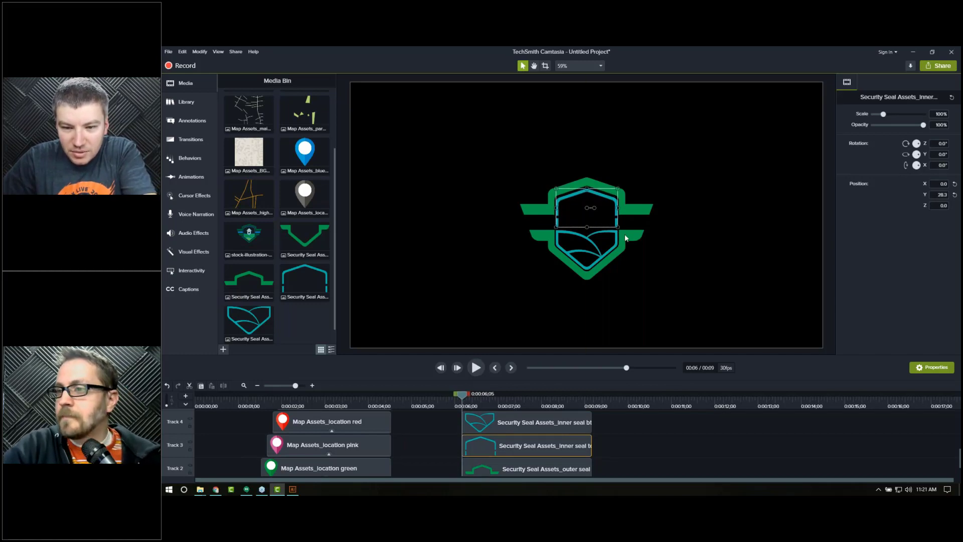
key(ctrl+z)
scroll(517, 440, down, 1)
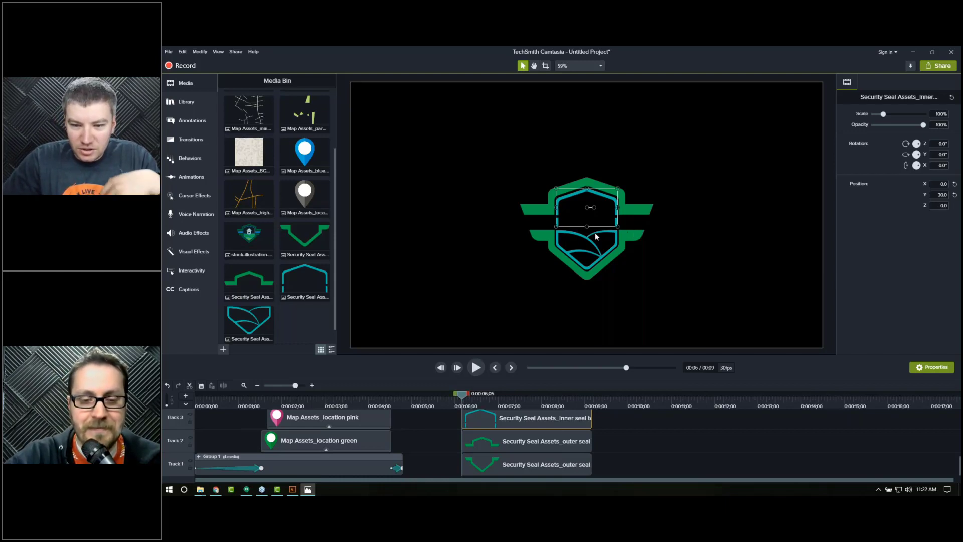
scroll(595, 233, up, 2)
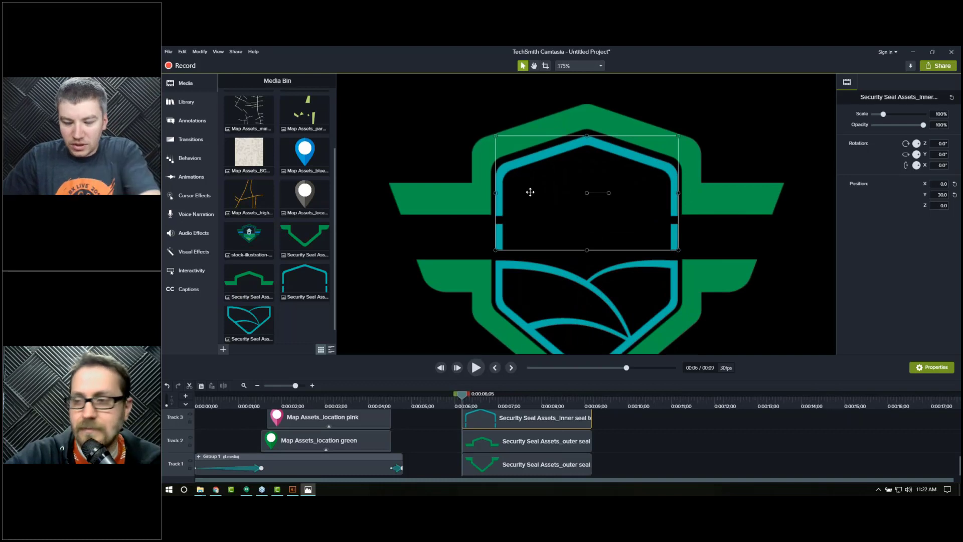
click(595, 209)
key(Up)
key(Up)
key(Up)
key(Up)
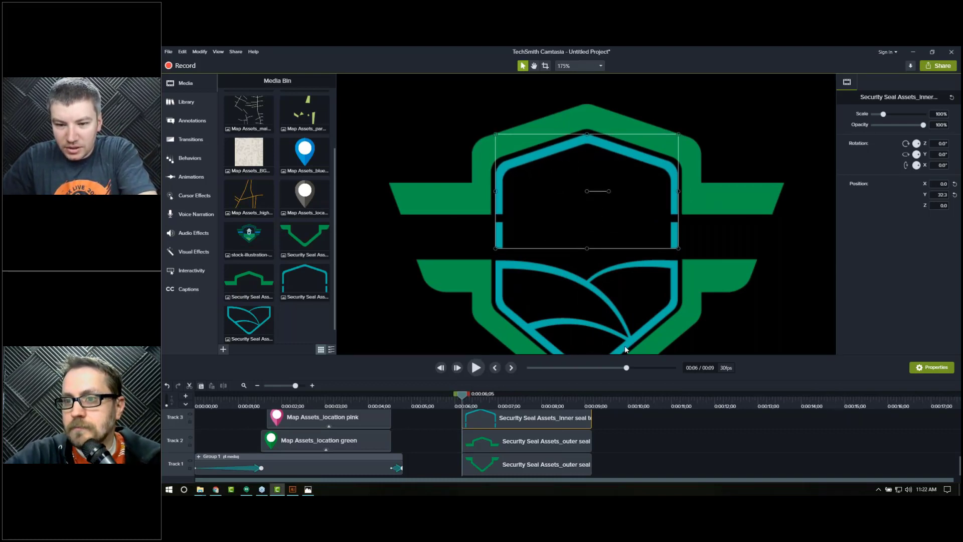
click(641, 310)
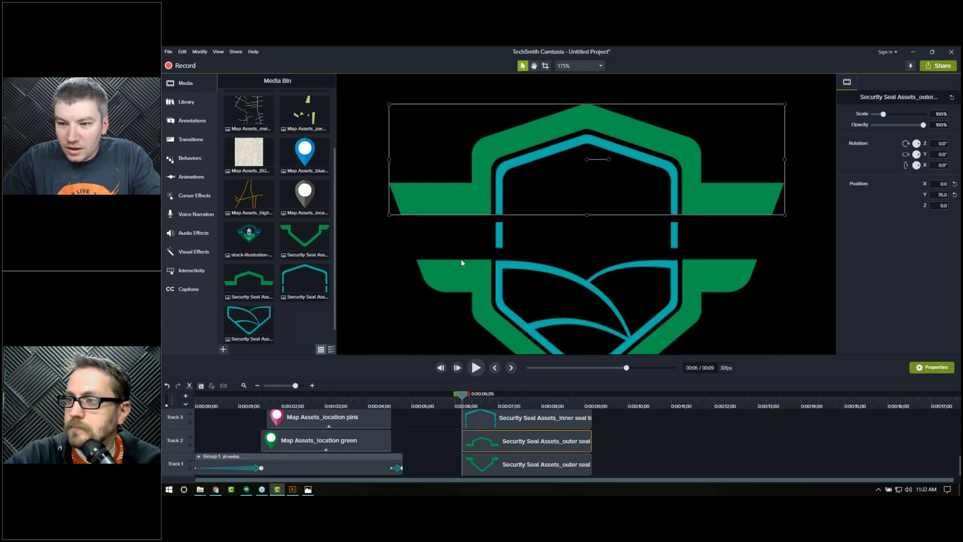
click(552, 286)
click(509, 236)
click(450, 239)
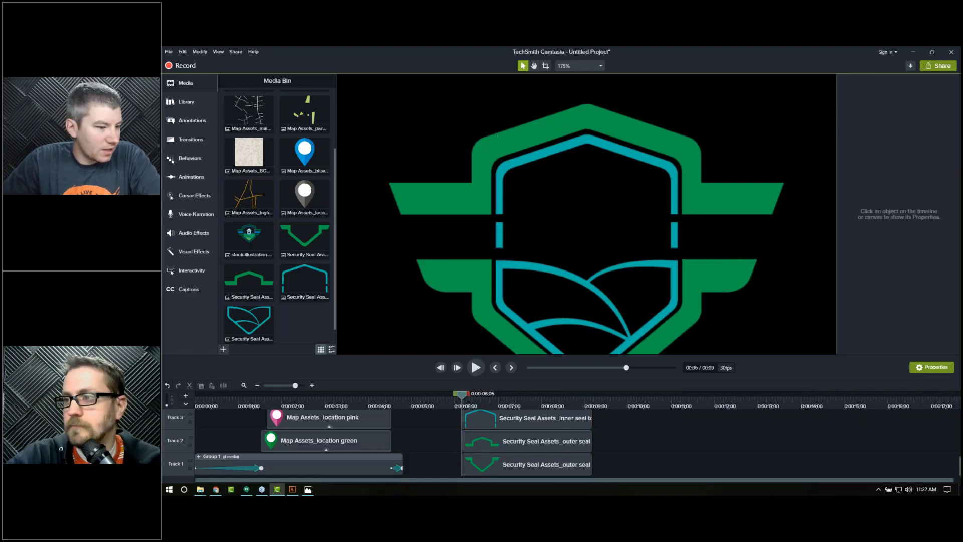
Step: Import the right wing layer and place it on the right side of the seal band
key(alt+Tab)
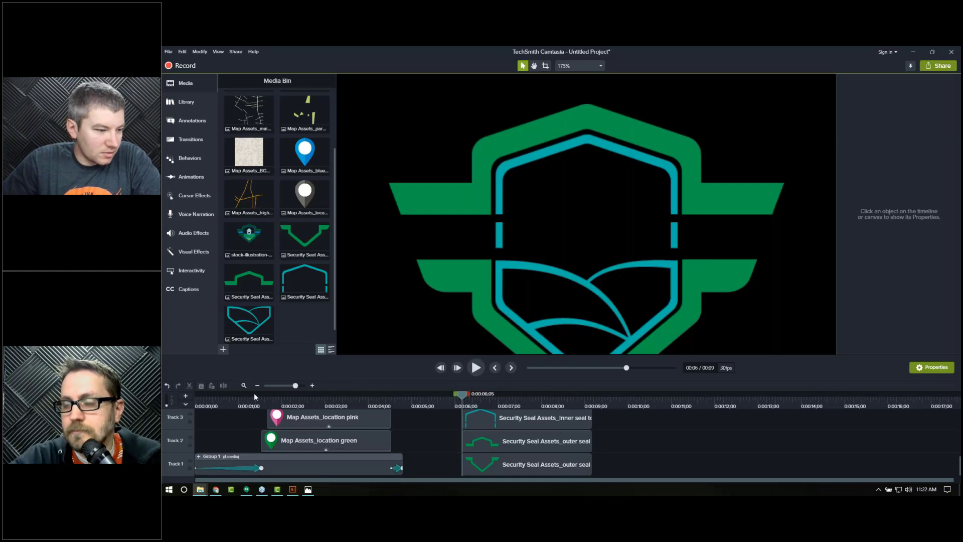
drag(254, 394, 709, 247)
drag(605, 221, 743, 242)
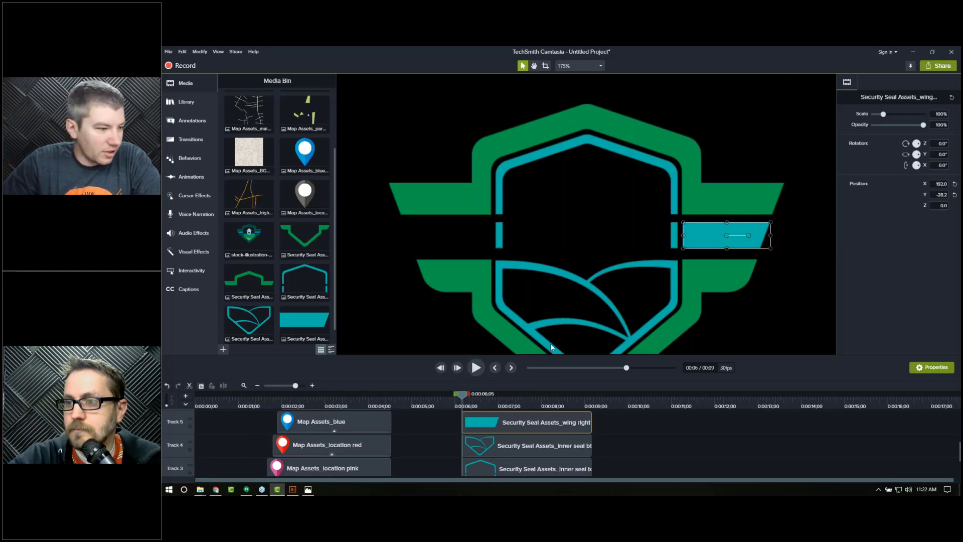
Step: Import the left wing layer and place it on the left side of the seal band
drag(550, 347, 423, 249)
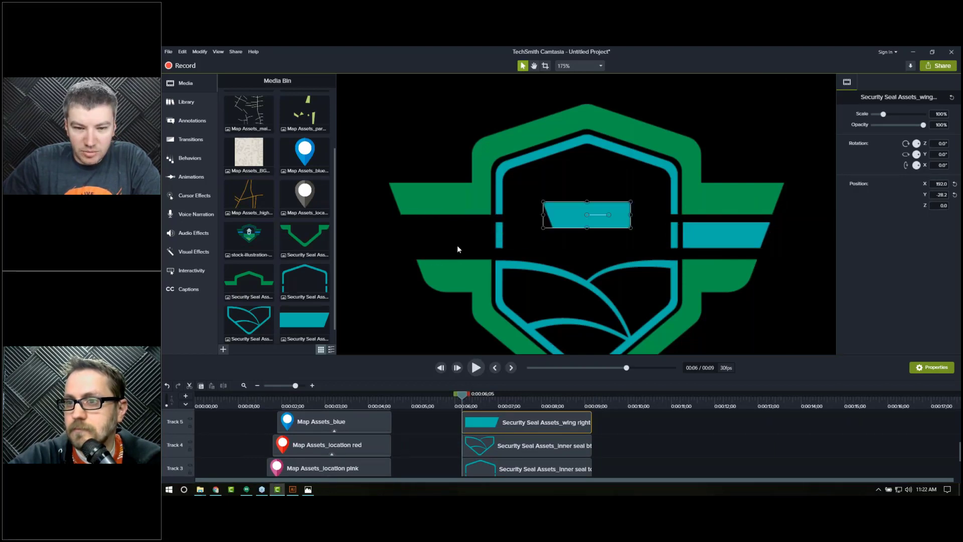
drag(566, 222, 429, 240)
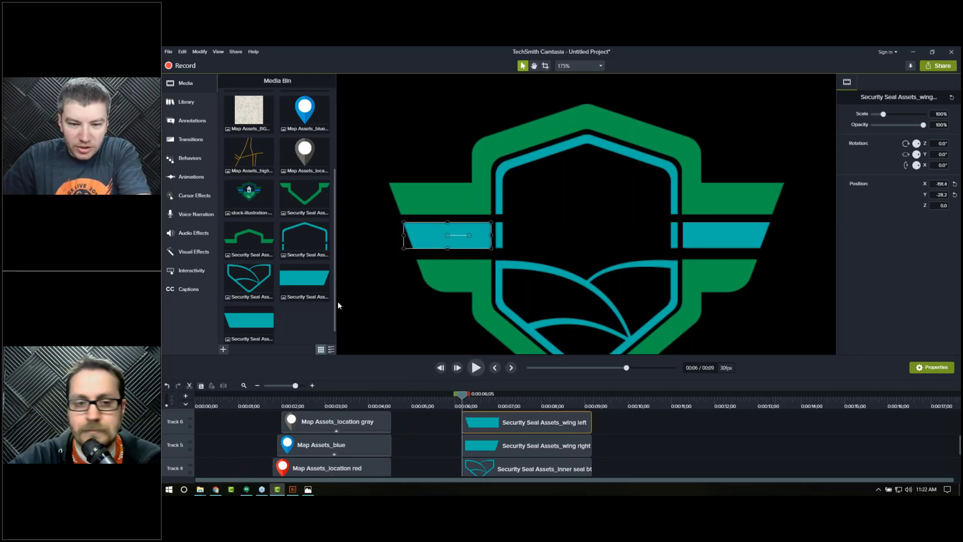
click(414, 352)
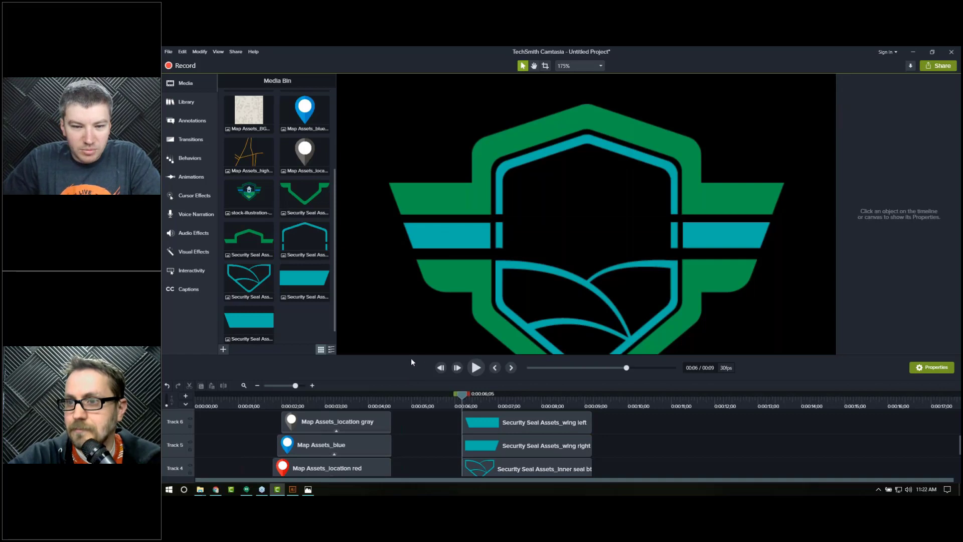
Step: Import the hill 1 layer and position it inside the lower inner seal
click(200, 489)
drag(960, 321, 611, 312)
drag(613, 243, 597, 324)
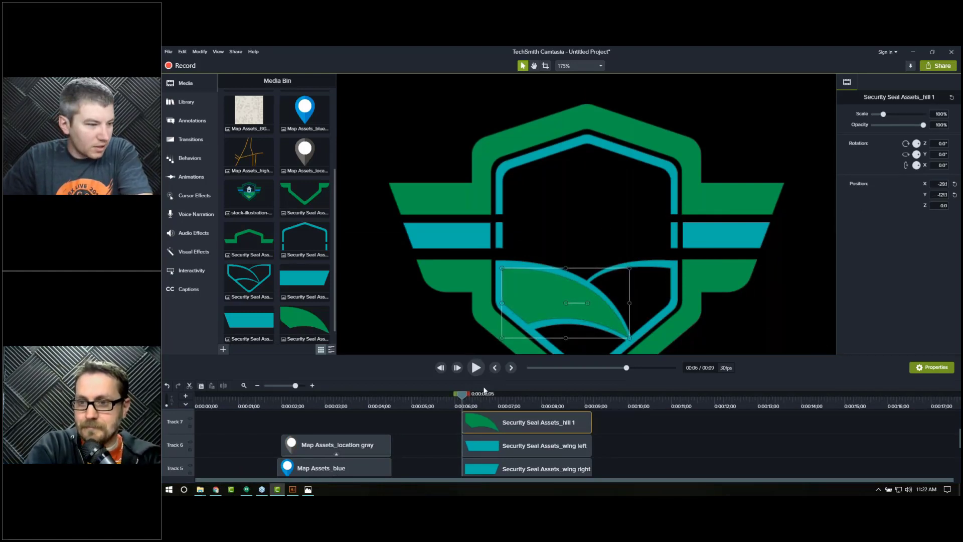
Step: Import the hill 2 layer and position it on the right inside the lower seal
drag(960, 356, 602, 312)
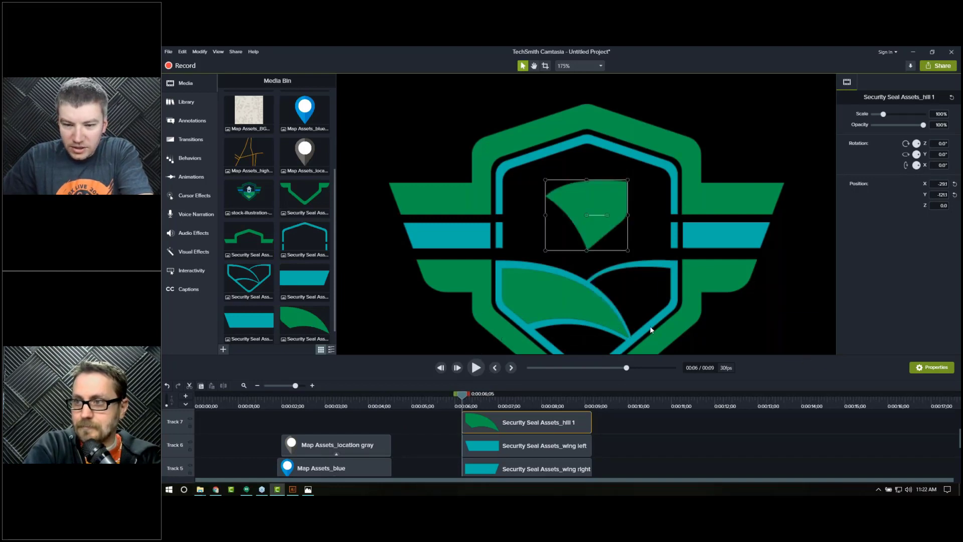
drag(602, 225, 631, 298)
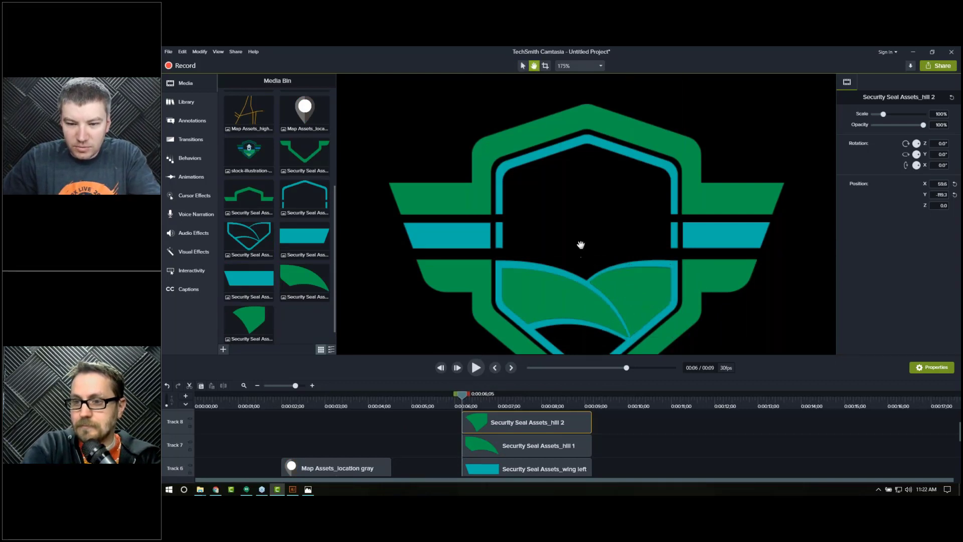
scroll(579, 215, down, 2)
key(alt+Tab)
key(alt+Tab)
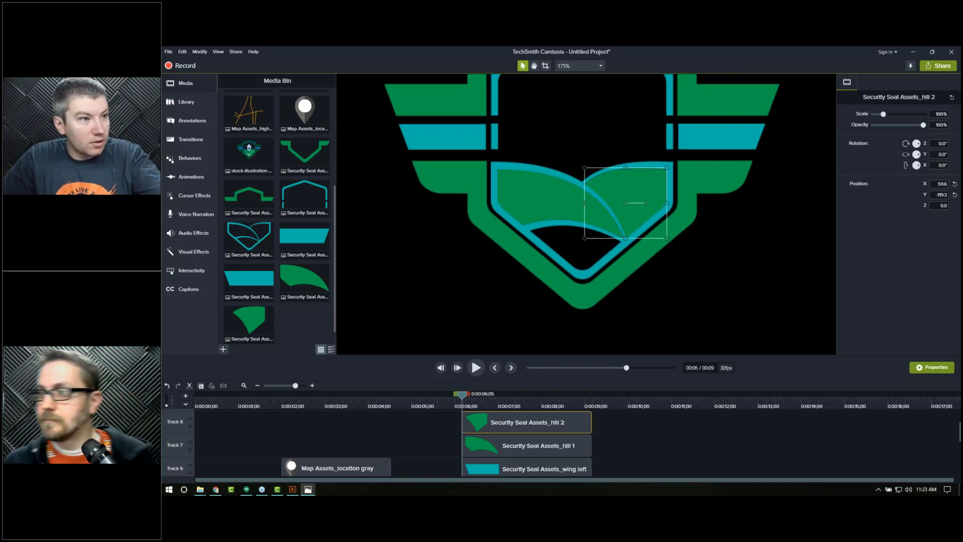
key(alt+Tab)
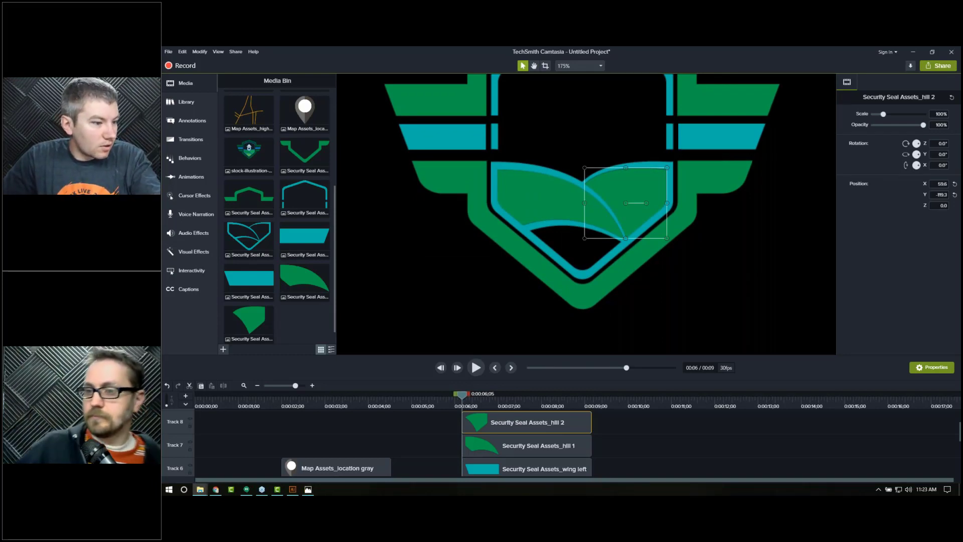
Step: Import the hill 3 layer and place it at the bottom centre of the seal
drag(471, 327, 573, 250)
drag(592, 131, 587, 262)
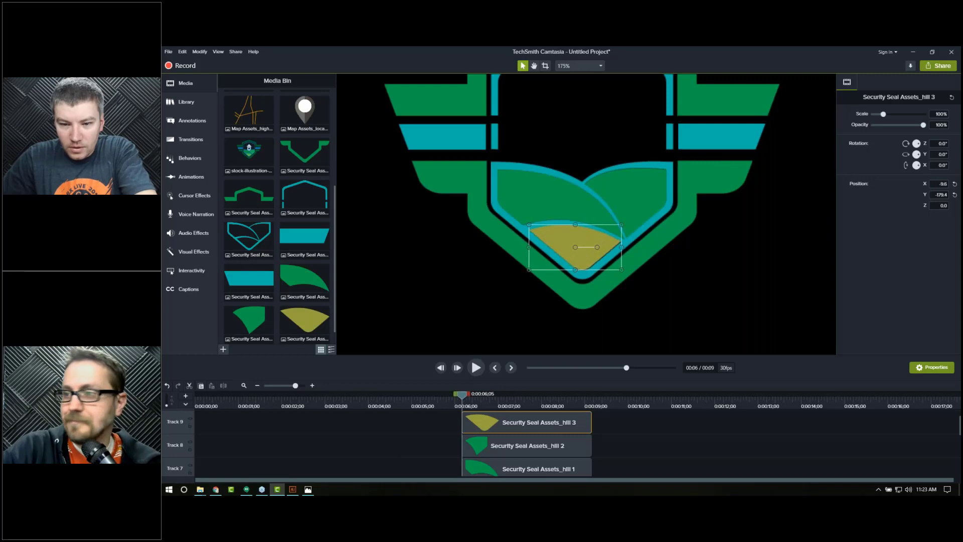
Step: Nudge the lower outer seal piece up slightly to close the gap with the upper half
click(692, 284)
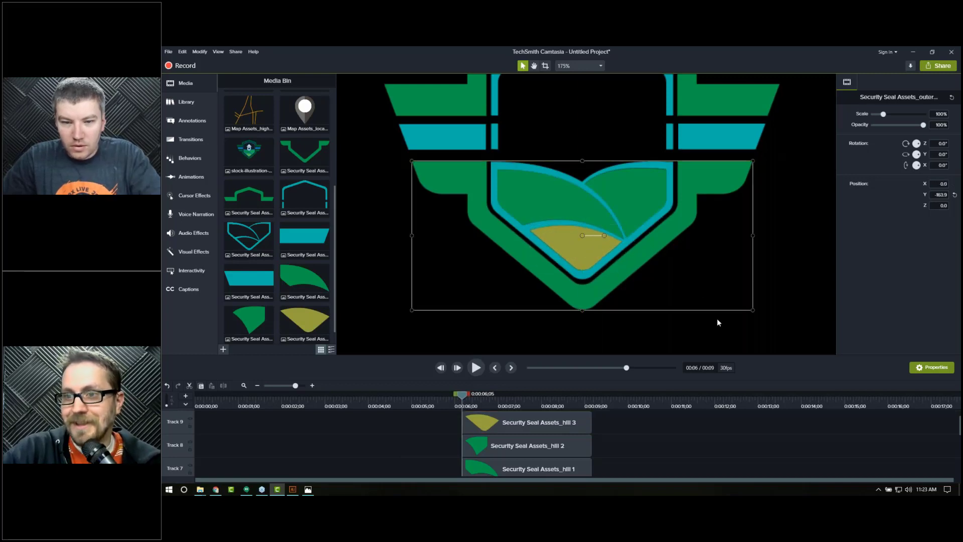
click(573, 66)
click(574, 76)
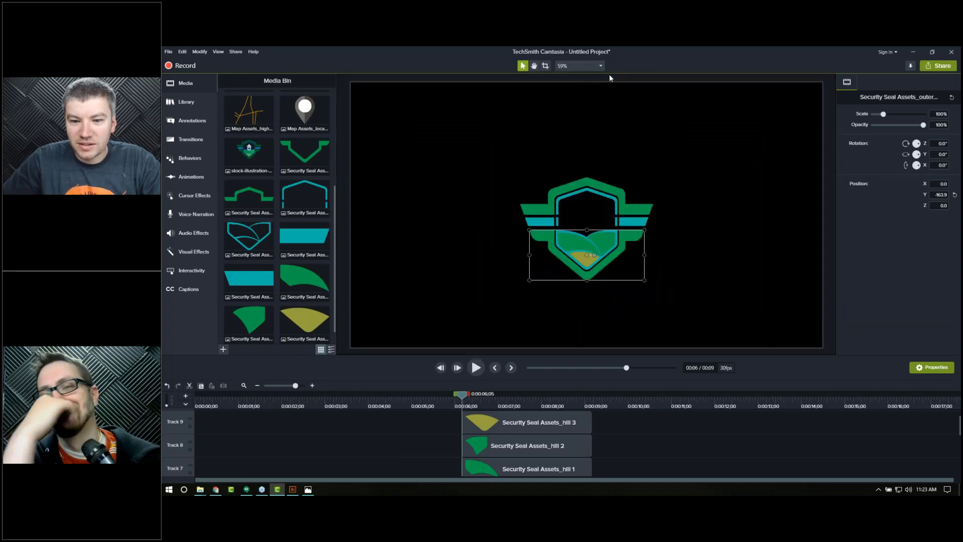
click(735, 242)
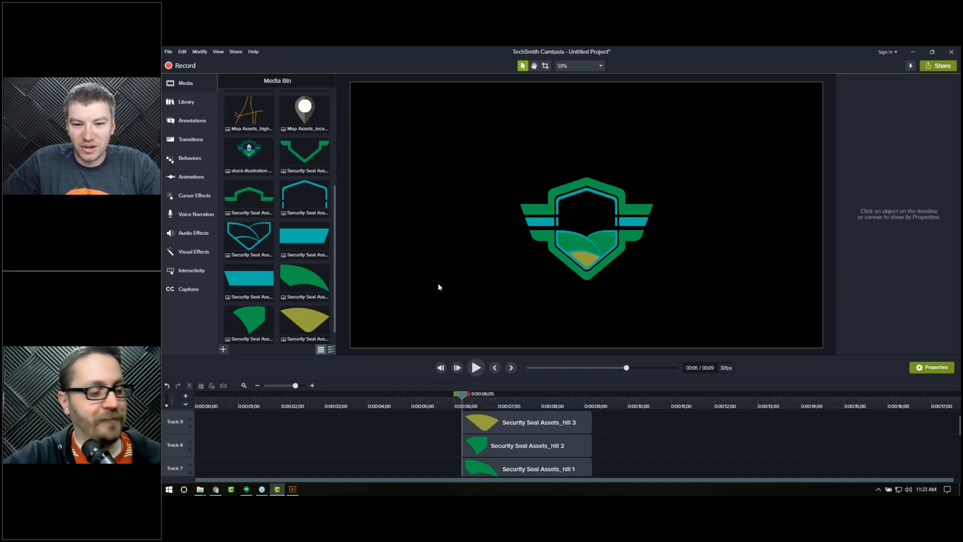
click(590, 273)
drag(582, 279, 582, 278)
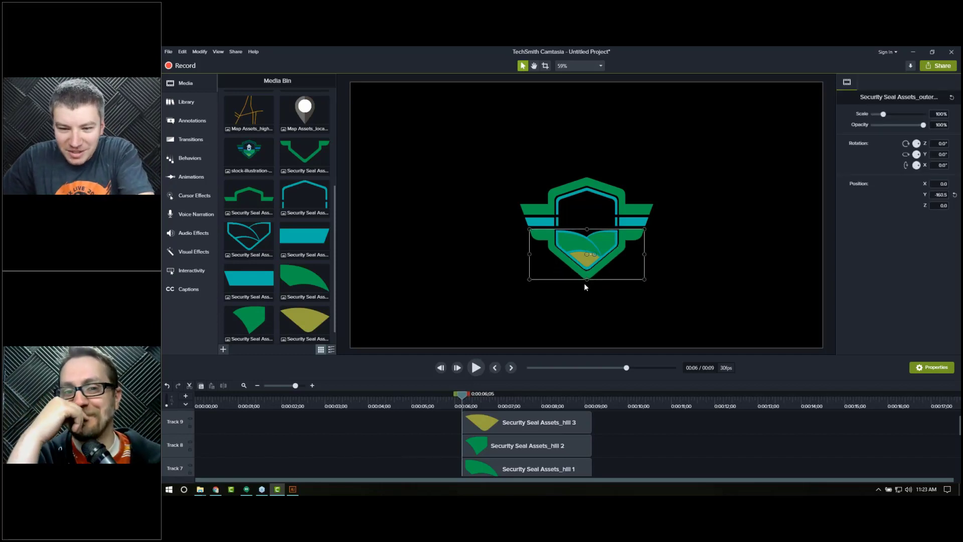
scroll(591, 249, up, 3)
key(Up)
key(Up)
key(Up)
key(Up)
key(Up)
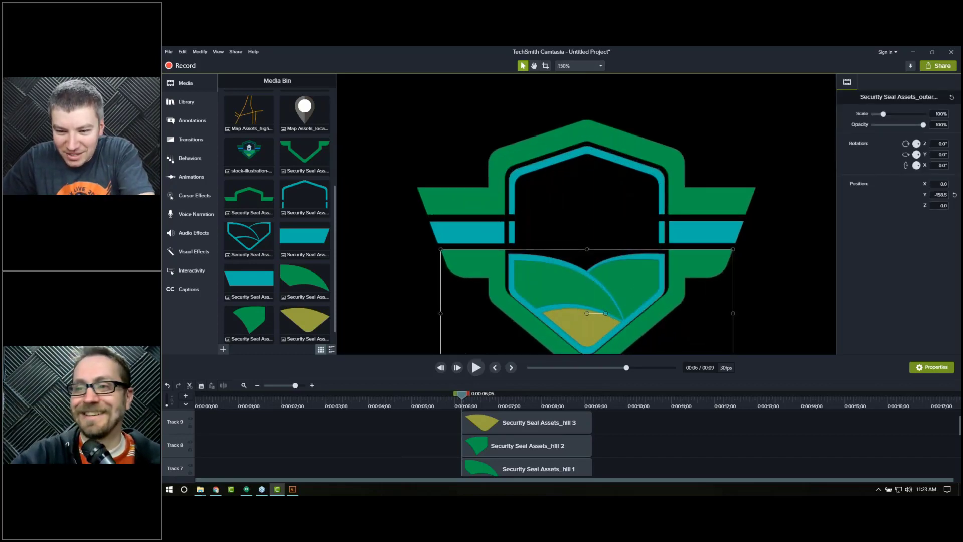
key(Down)
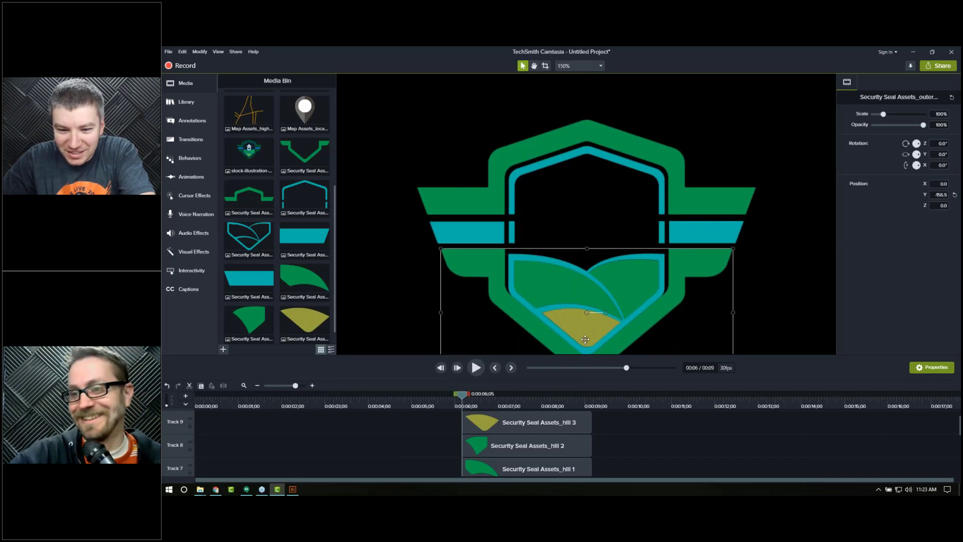
Step: Select the three hill layers and the inner seal bottom piece and nudge them up together
drag(602, 420, 507, 470)
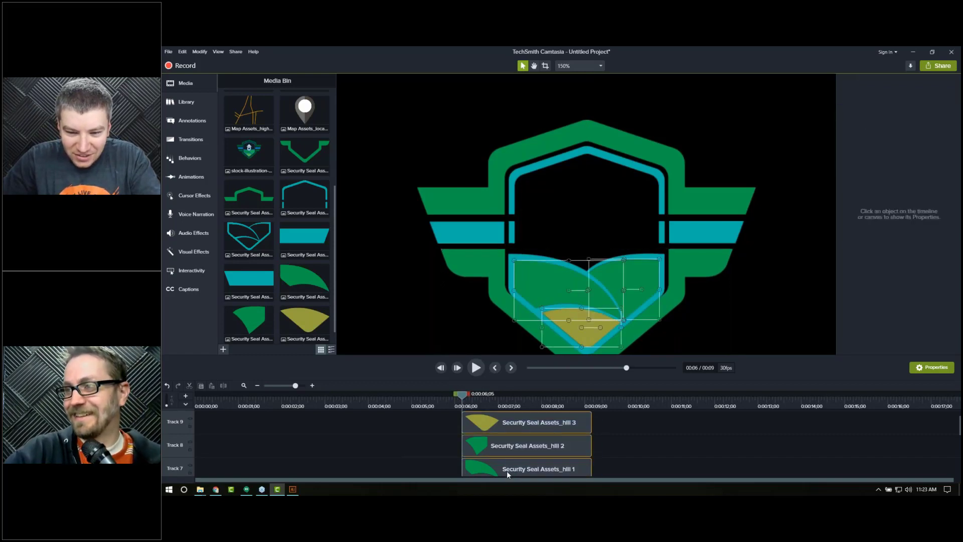
scroll(608, 440, down, 2)
scroll(567, 455, down, 2)
ctrl+click(546, 460)
key(Up)
key(Up)
key(Up)
key(Up)
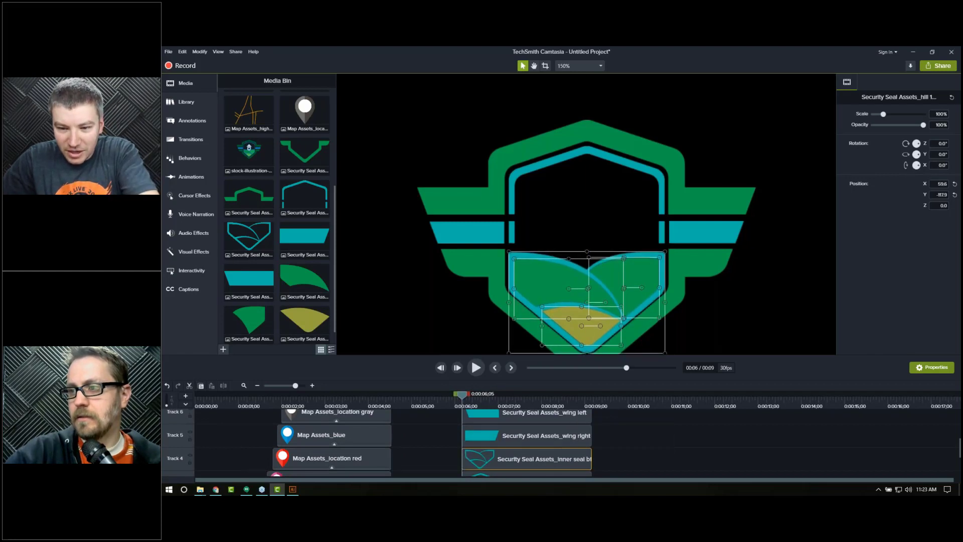
key(Up)
key(Up)
key(Up)
key(Up)
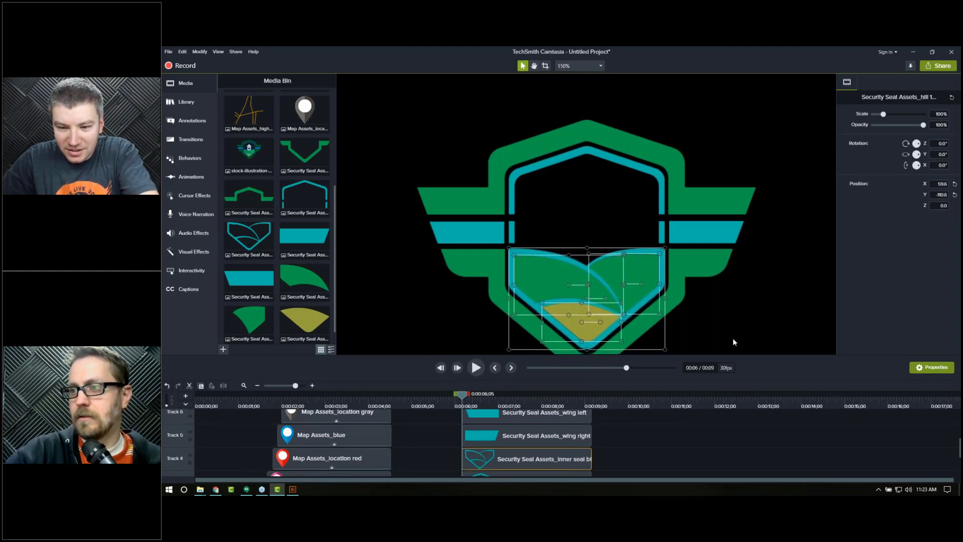
click(733, 338)
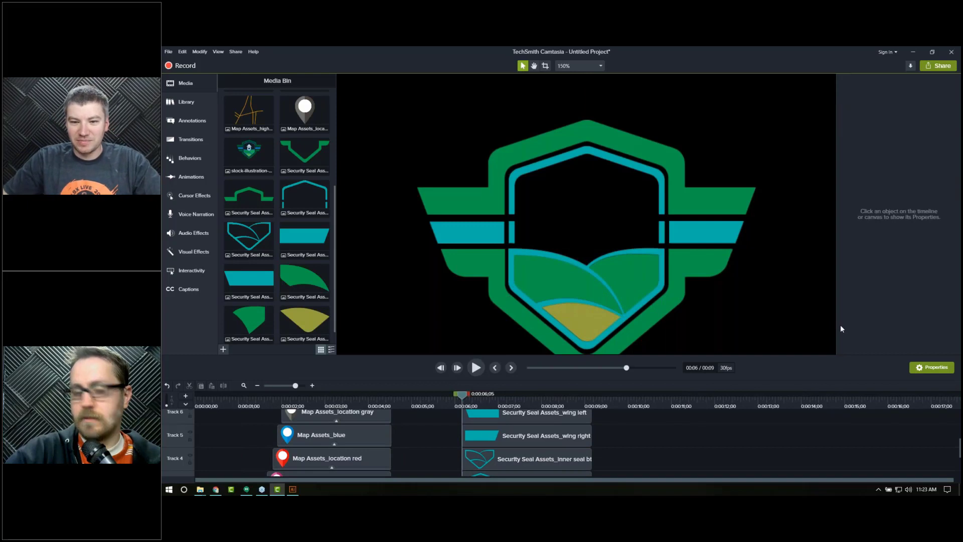
Step: Zoom the canvas out to 59% and enlarge the timeline to view all seal tracks
click(587, 65)
click(586, 80)
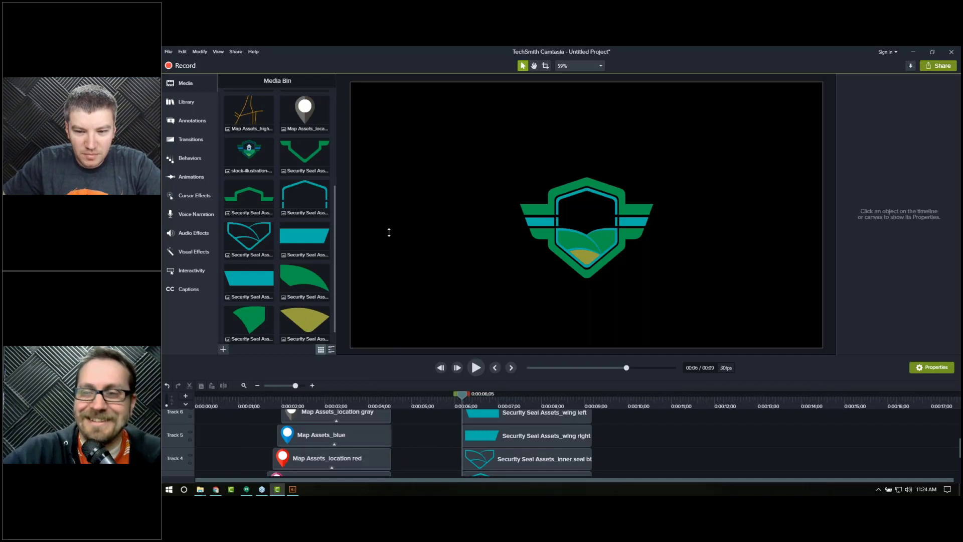
drag(389, 232, 389, 228)
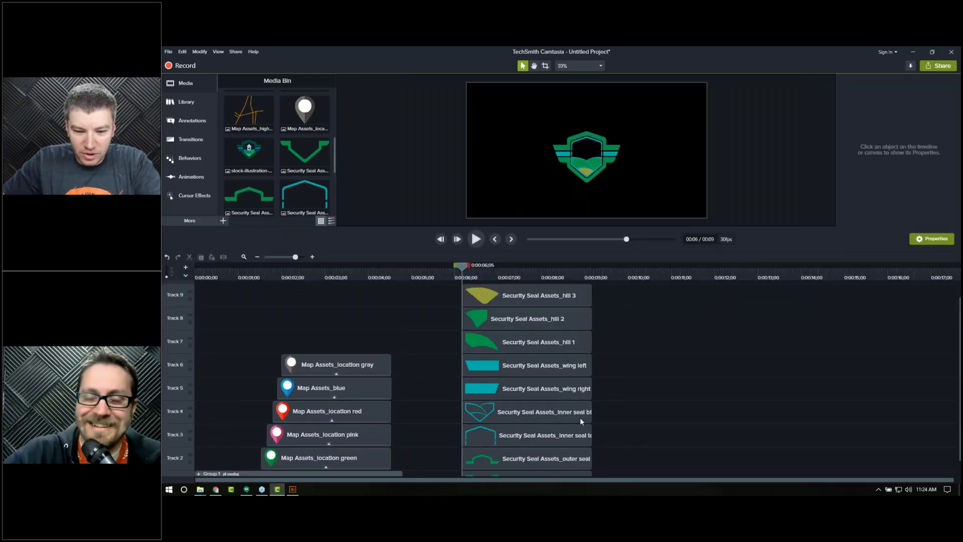
Step: Move both outer seal clips earlier on the timeline so they start before the other seal pieces
scroll(591, 411, down, 1)
click(522, 462)
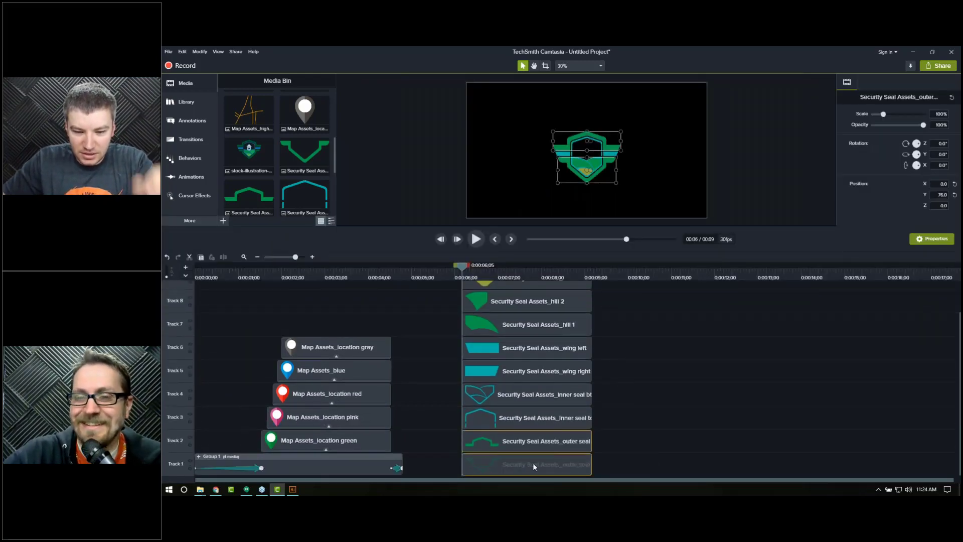
drag(608, 413, 535, 395)
drag(613, 439, 505, 467)
Step: Move the left and right wing clips earlier to line up with the outer seal clips
click(425, 271)
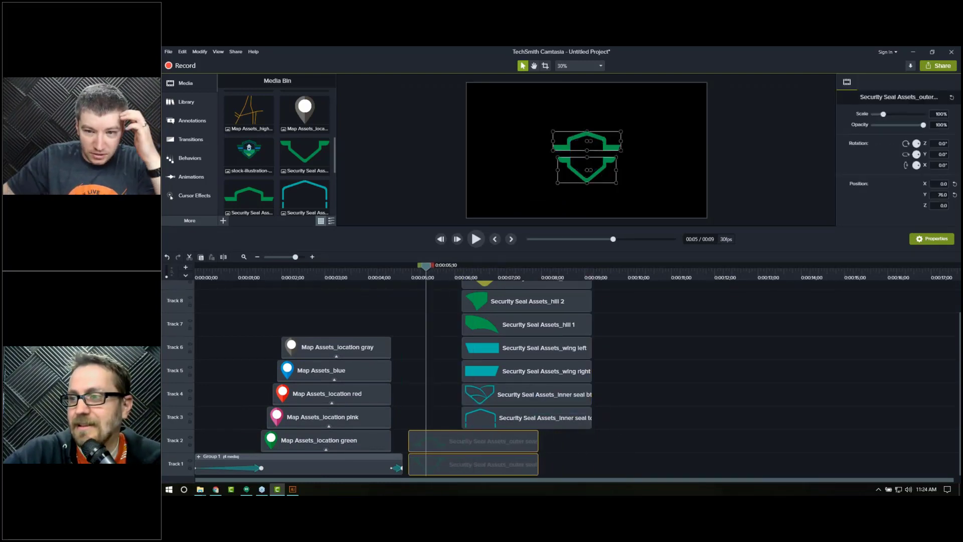
click(510, 272)
drag(613, 337, 511, 373)
click(426, 274)
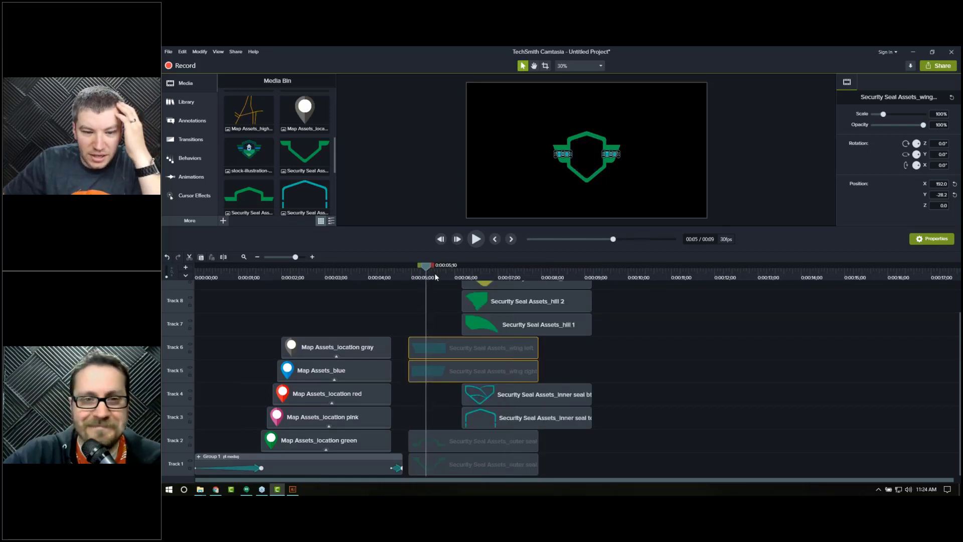
Step: Add a Custom animation to the start of the two wing and two outer seal clips
drag(409, 382, 437, 469)
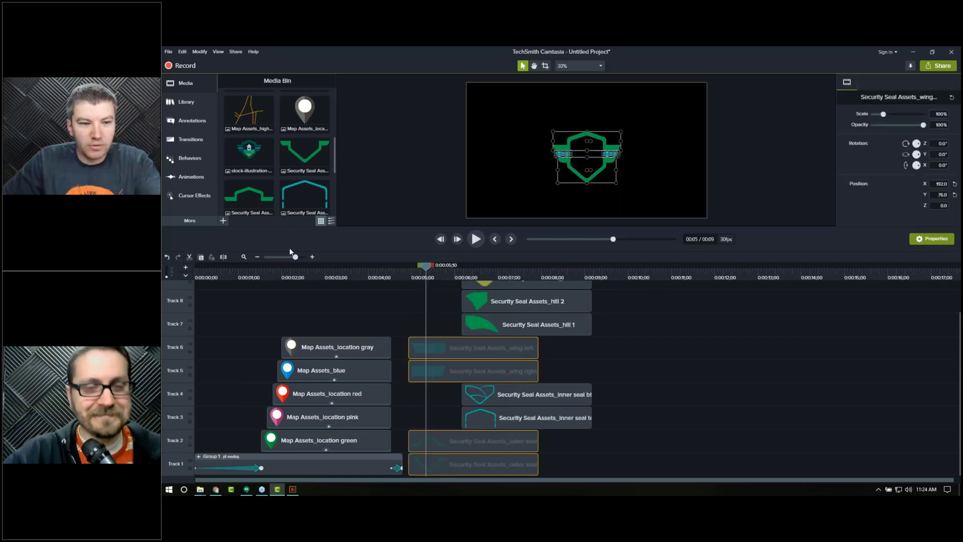
click(190, 177)
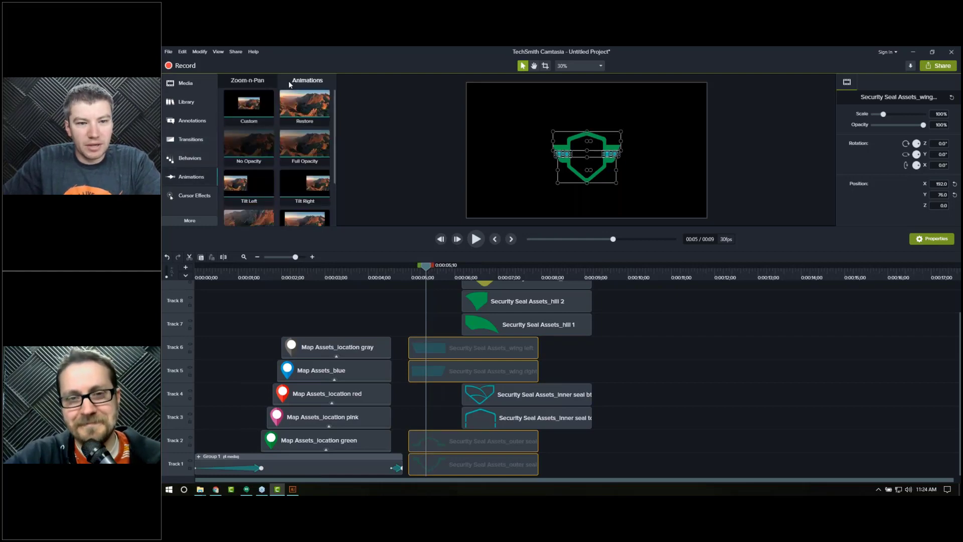
drag(428, 333, 430, 351)
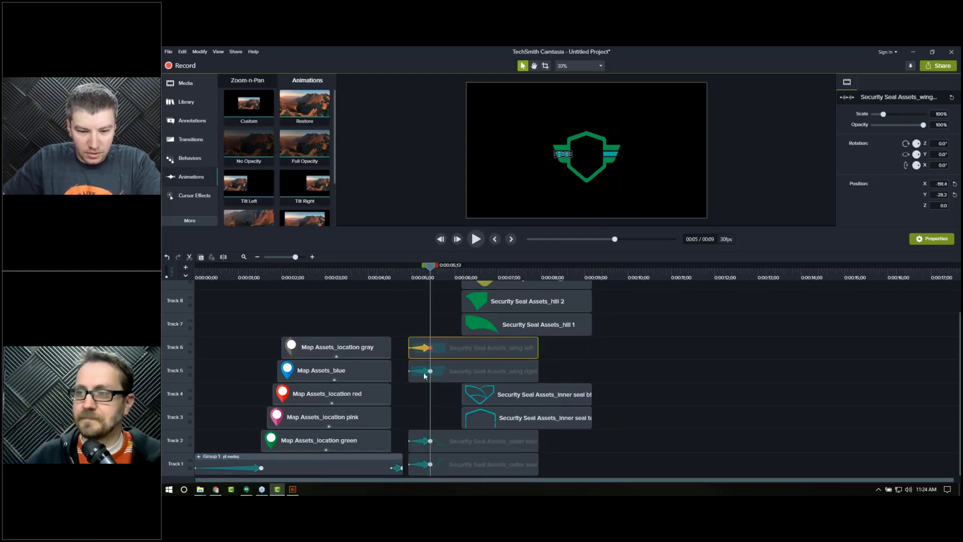
ctrl+click(426, 442)
ctrl+click(425, 465)
drag(425, 465, 443, 466)
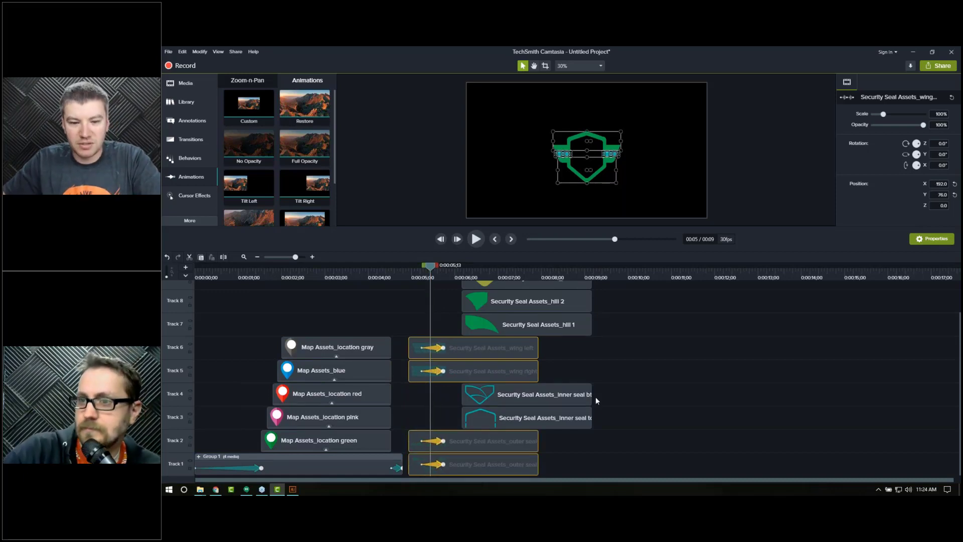
click(675, 370)
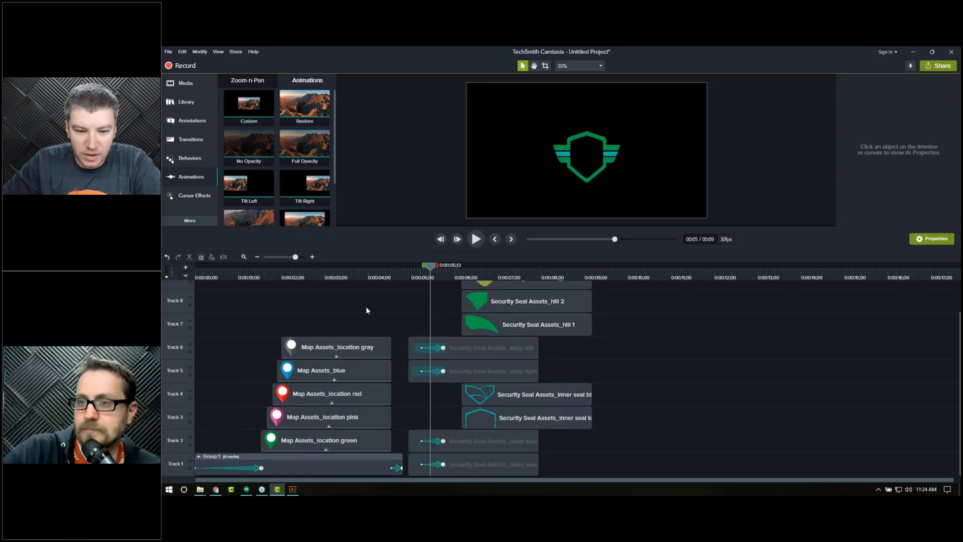
Step: At the animation start, move the left wing off the canvas to the left and the right wing off to the right
click(410, 278)
click(471, 347)
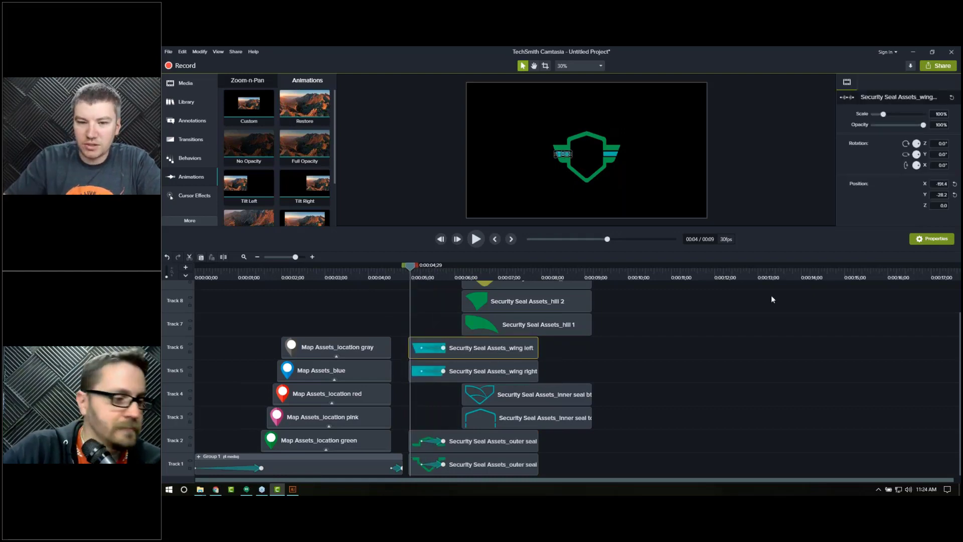
drag(563, 154, 452, 154)
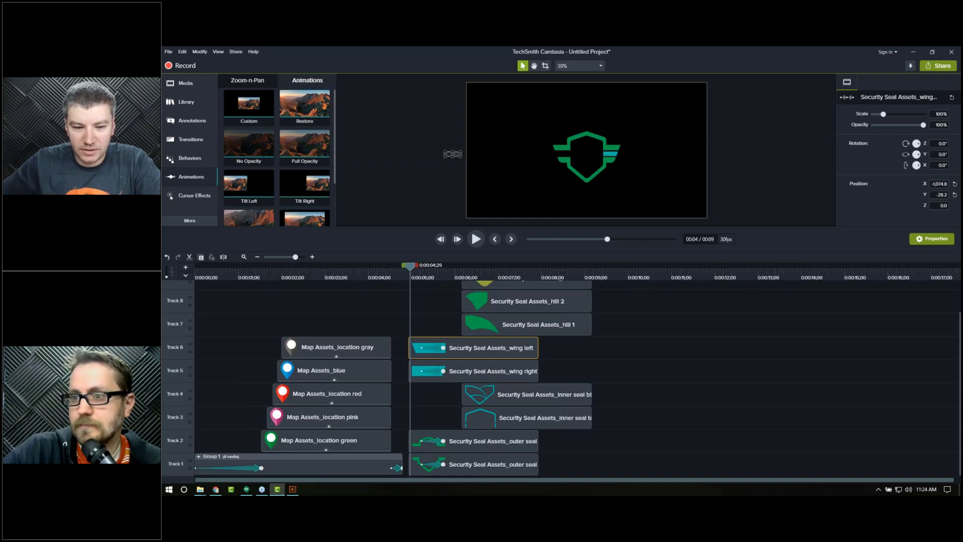
click(526, 374)
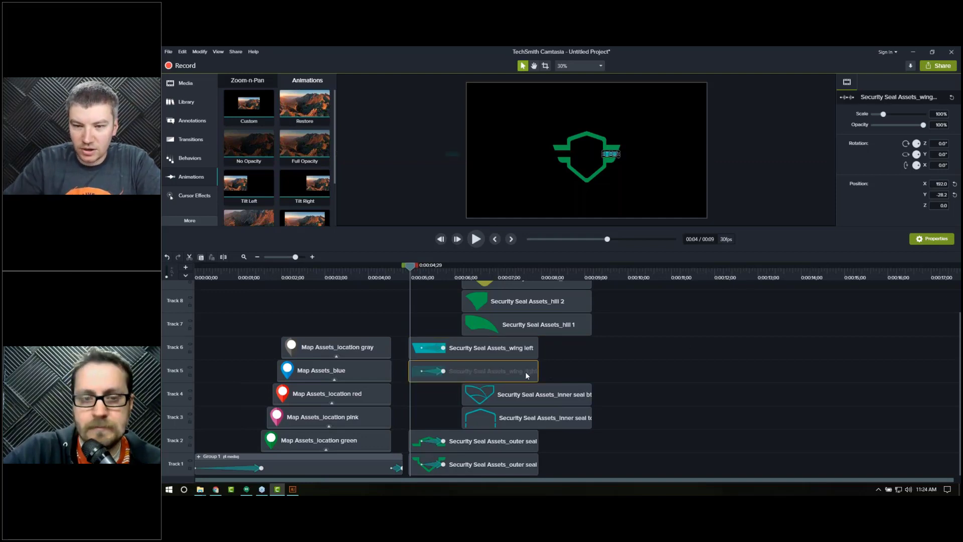
drag(610, 154, 716, 154)
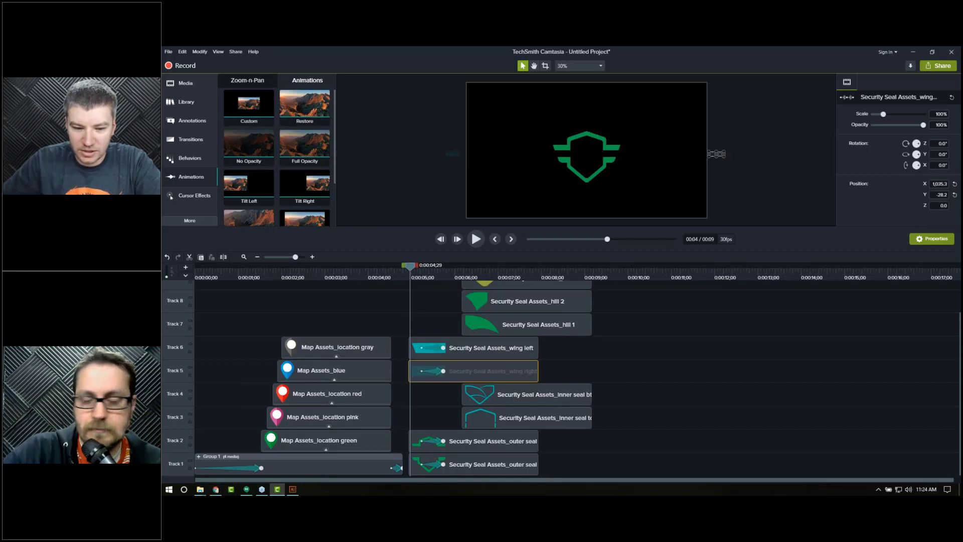
Step: Move the upper outer seal piece off the top of the canvas and the lower piece off the bottom
click(489, 443)
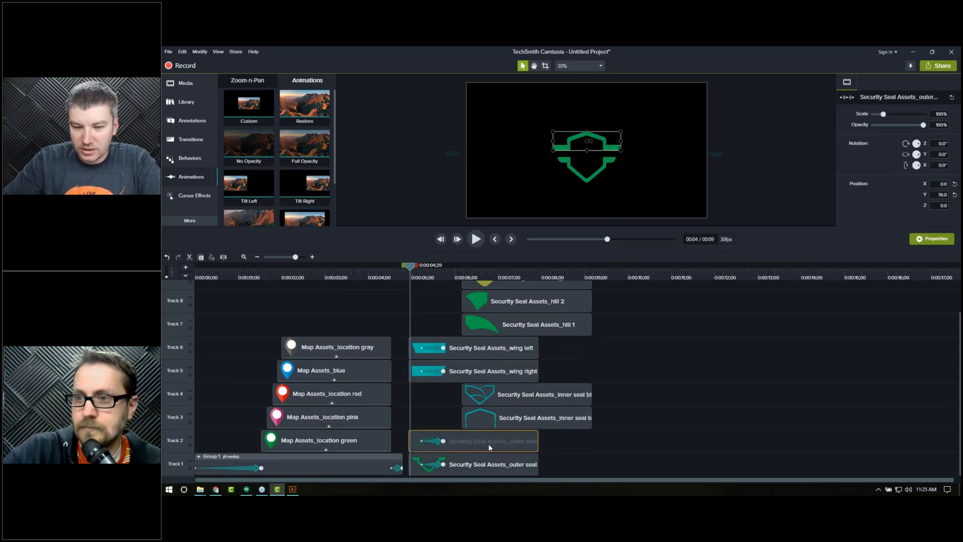
drag(587, 143, 588, 73)
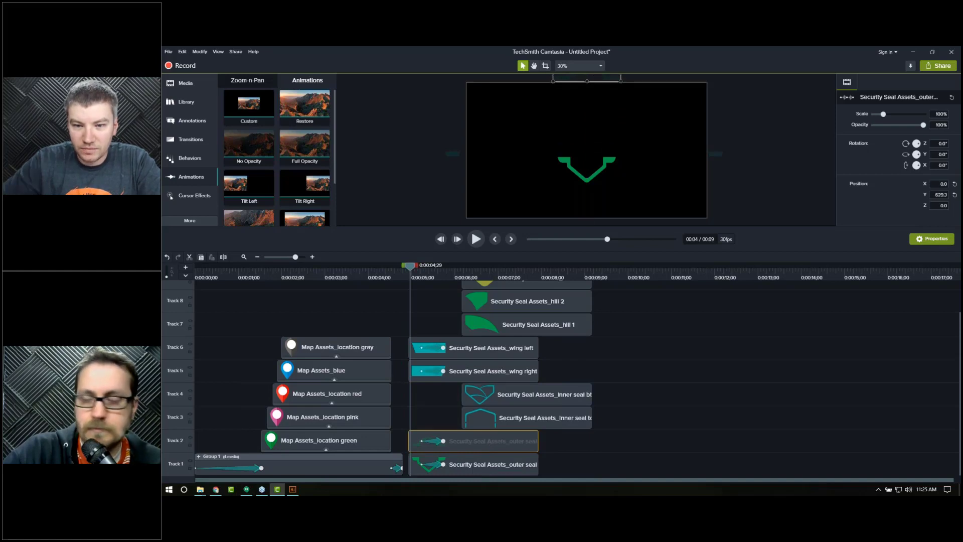
click(491, 462)
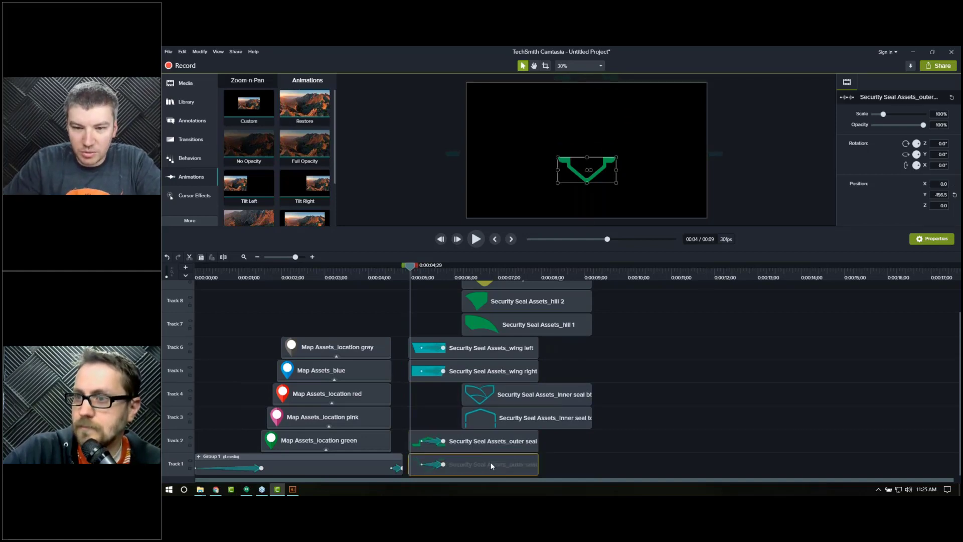
drag(587, 168, 587, 234)
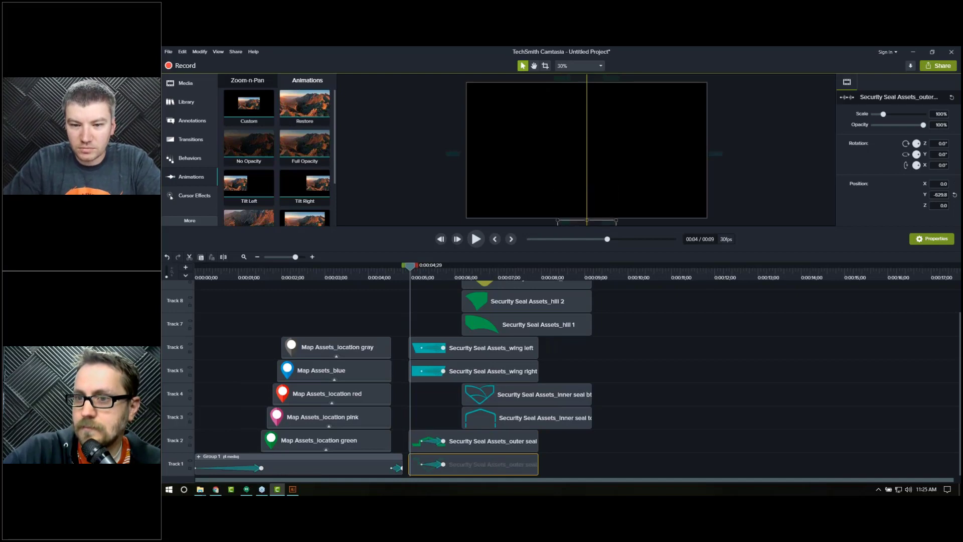
Step: Select all four animations, shift them to begin at the clips' start, and preview the result
click(439, 348)
ctrl+click(436, 372)
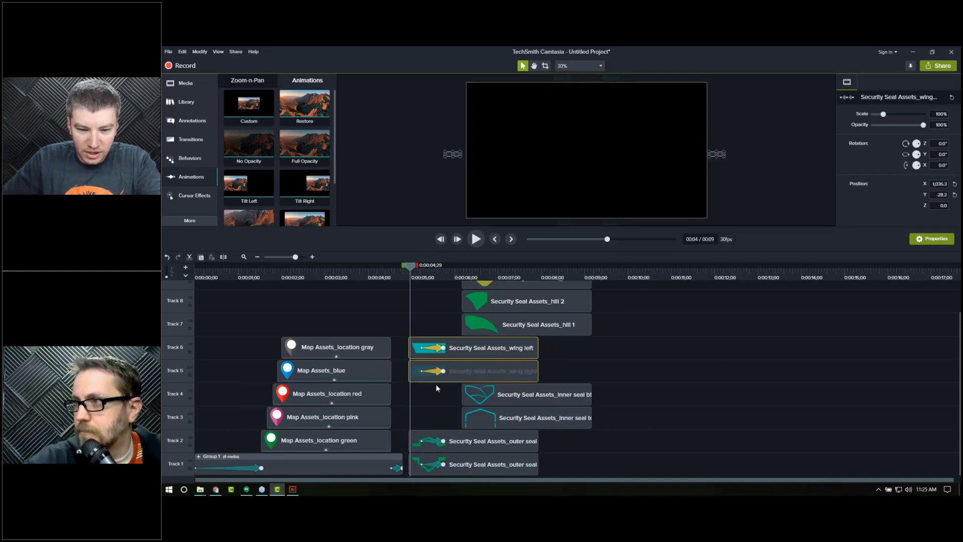
ctrl+click(439, 446)
ctrl+click(420, 466)
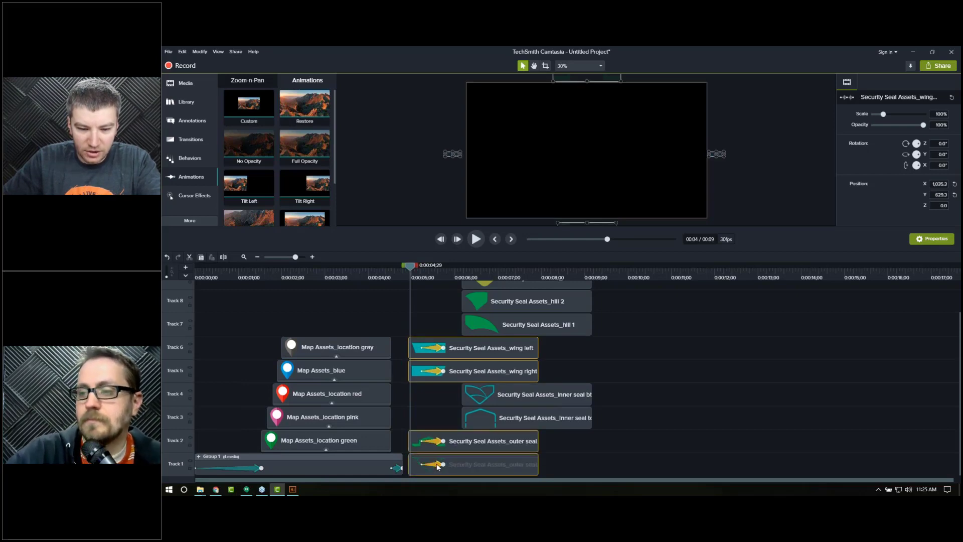
drag(419, 465, 407, 466)
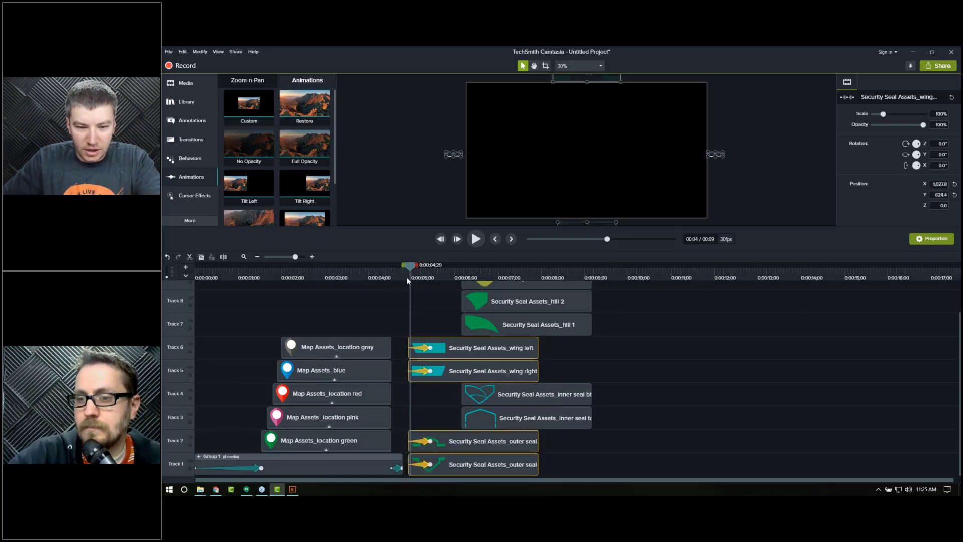
key(space)
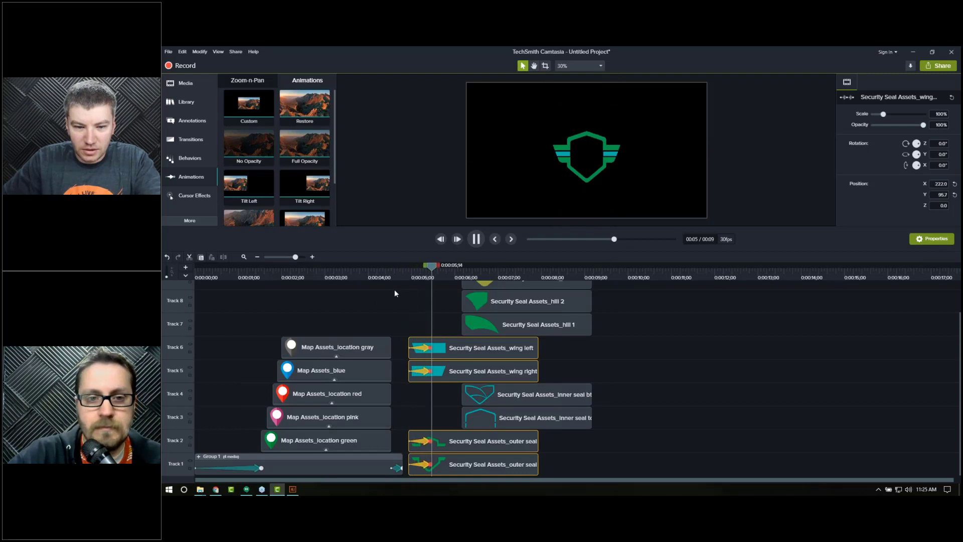
click(408, 275)
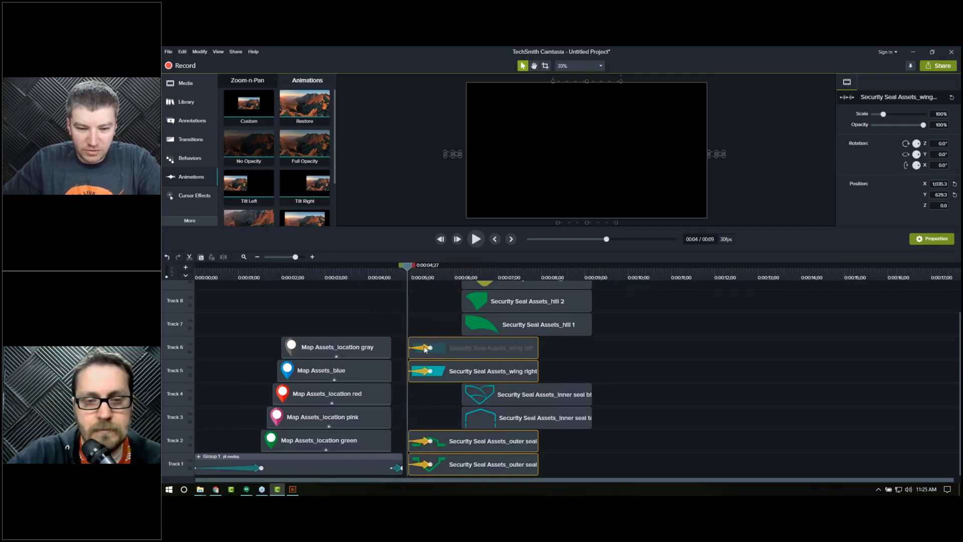
Step: Try Exponential In/Out easing on the left wing animation and preview it
right_click(423, 345)
mouse_move(471, 385)
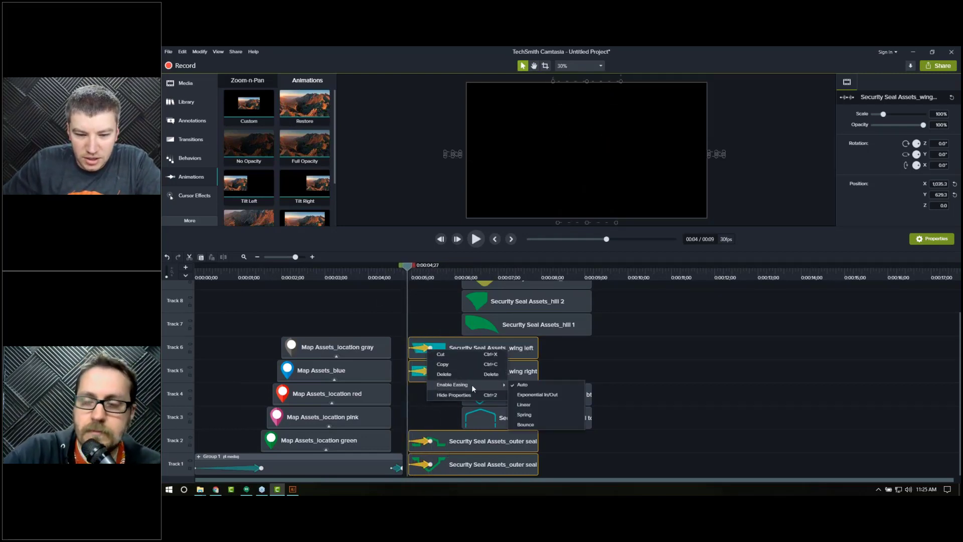
click(531, 396)
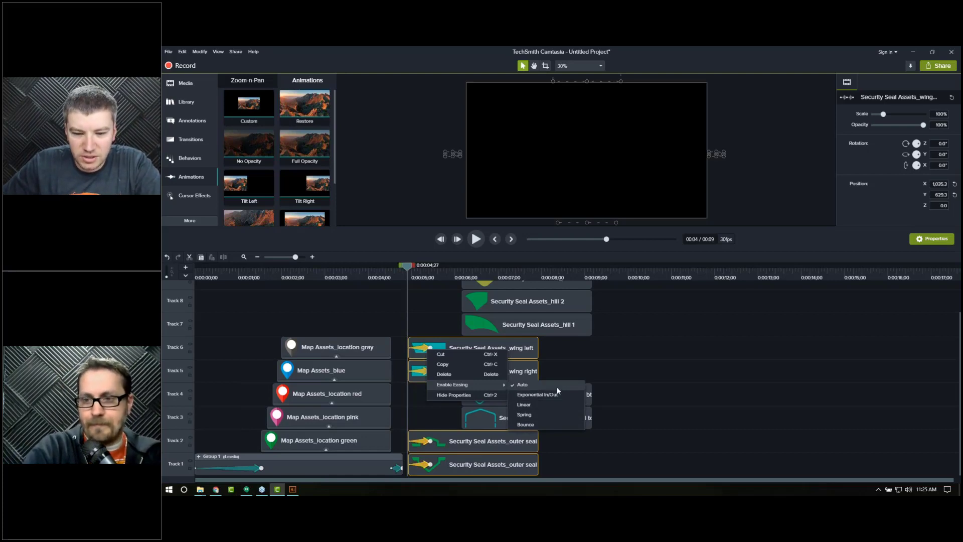
click(411, 276)
key(space)
Step: Select all four seal animations and set their easing to Linear
click(426, 348)
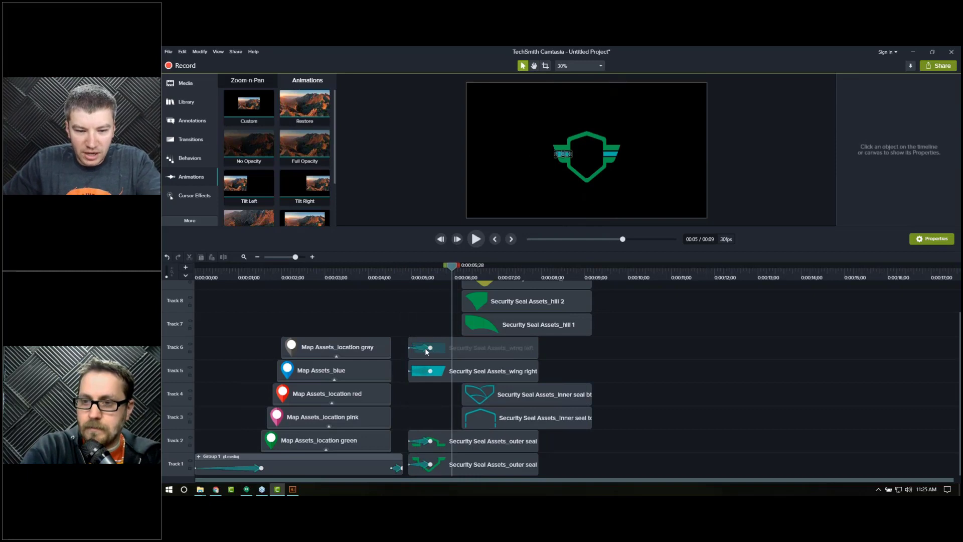
ctrl+click(426, 372)
ctrl+click(425, 441)
ctrl+click(428, 464)
right_click(434, 464)
mouse_move(470, 442)
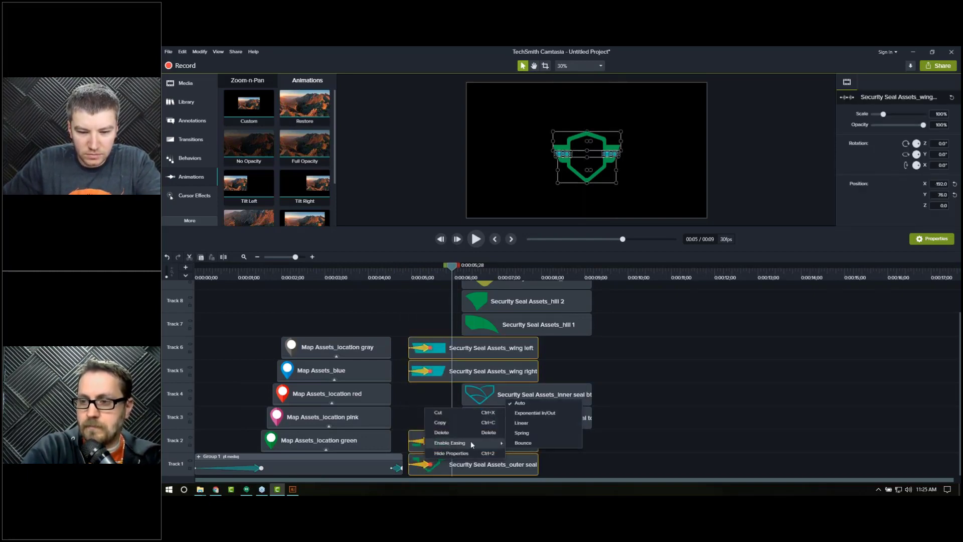
click(517, 423)
Step: Enlarge the canvas preview and play the seal assembly animation
drag(403, 274, 409, 275)
drag(425, 228, 431, 387)
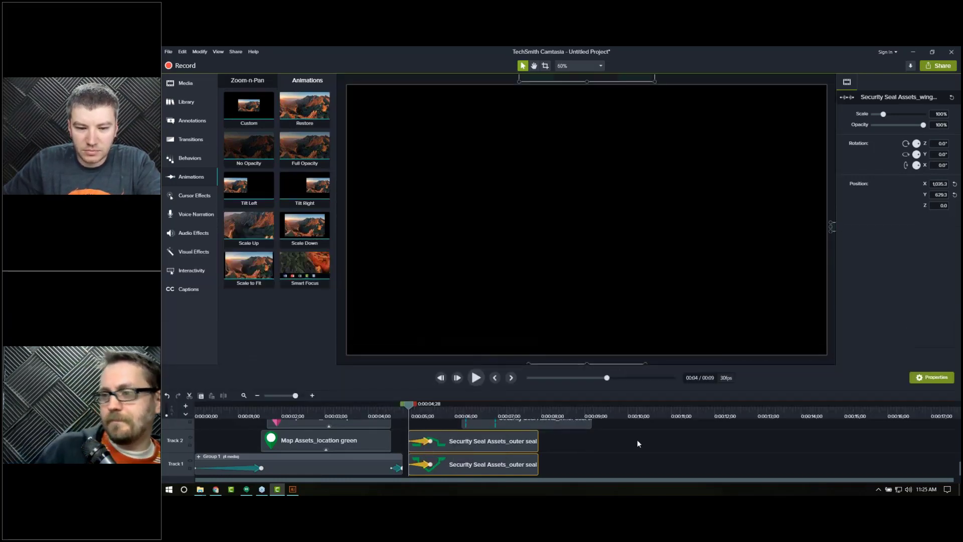
key(space)
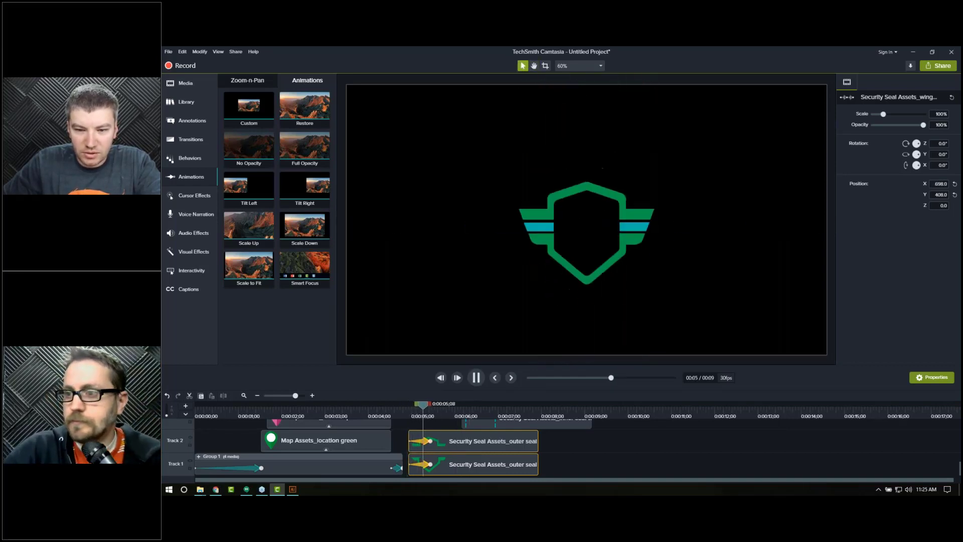
Step: Try Bounce easing on the upper outer seal animation and preview it
click(421, 442)
right_click(425, 434)
mouse_move(481, 417)
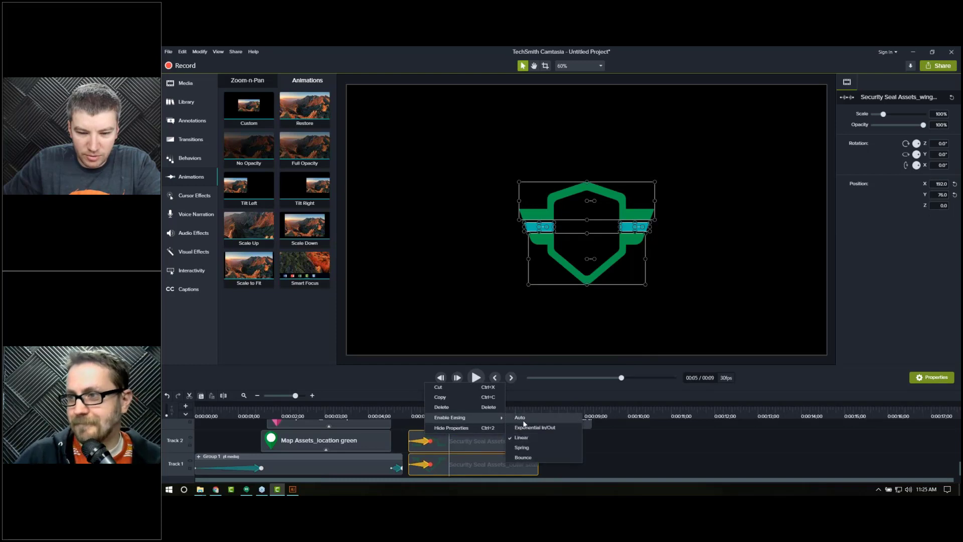
click(525, 447)
click(407, 414)
key(space)
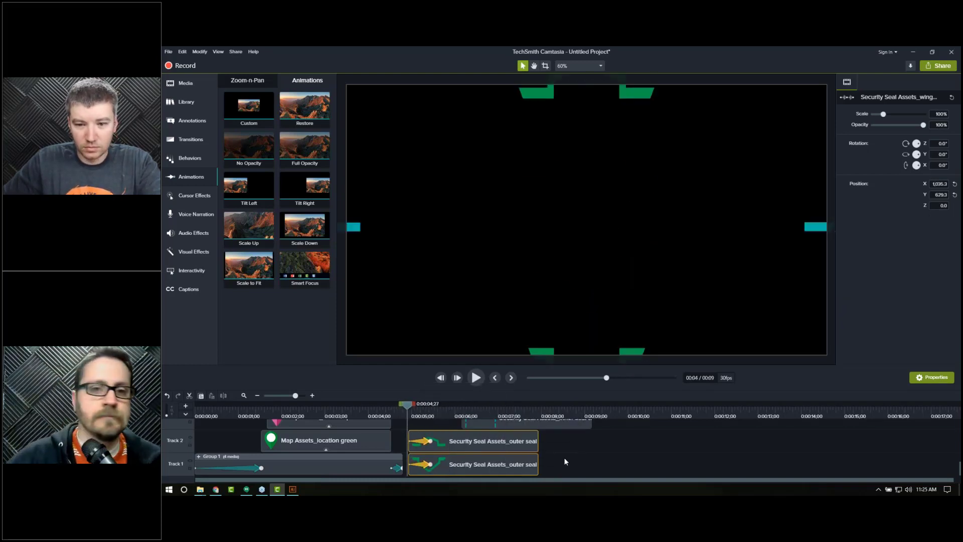
click(407, 414)
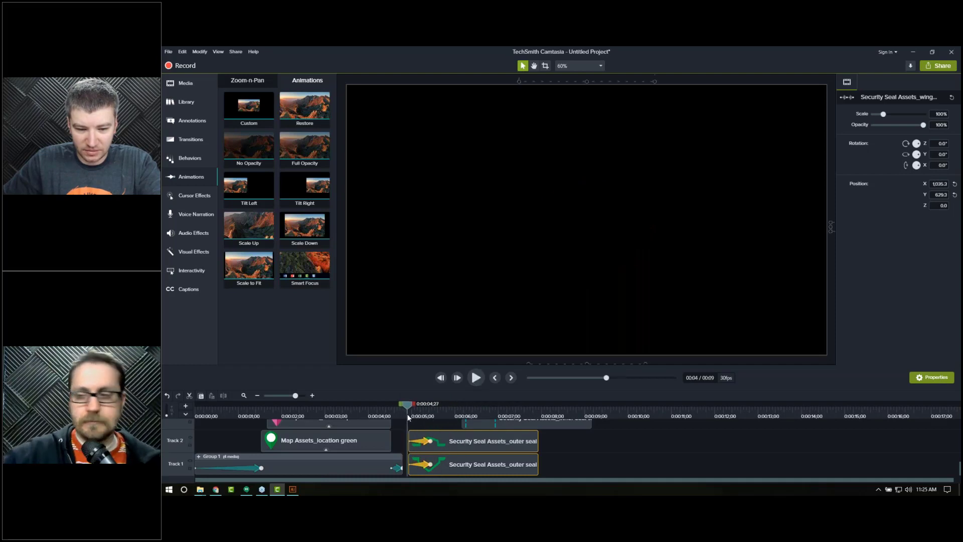
key(space)
key(space)
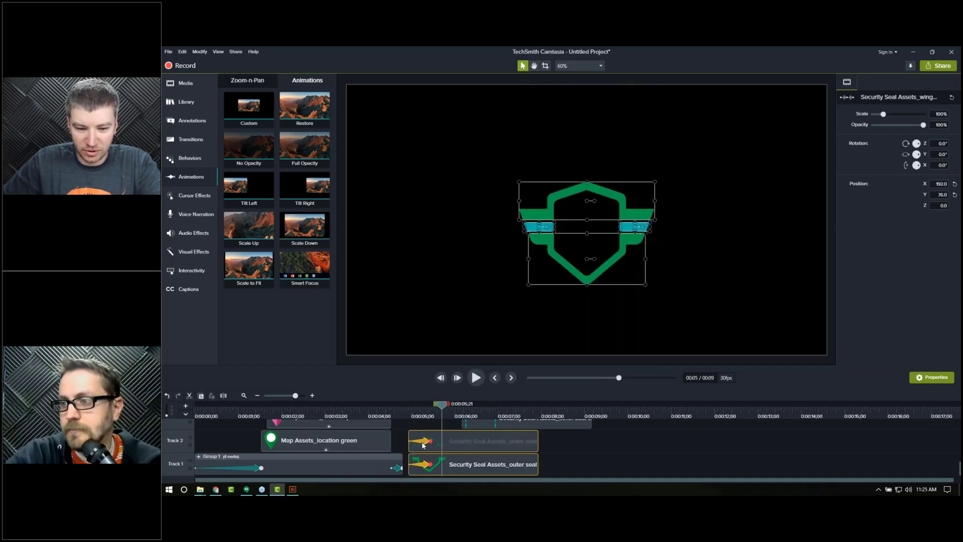
Step: Set the upper outer seal animation's easing to Auto and scrub through the animation
right_click(424, 440)
mouse_move(459, 415)
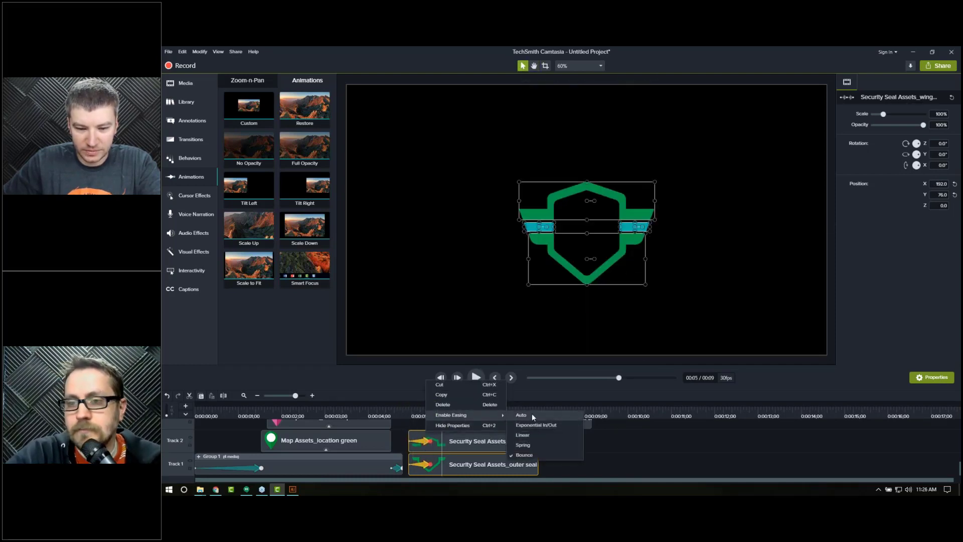
click(532, 415)
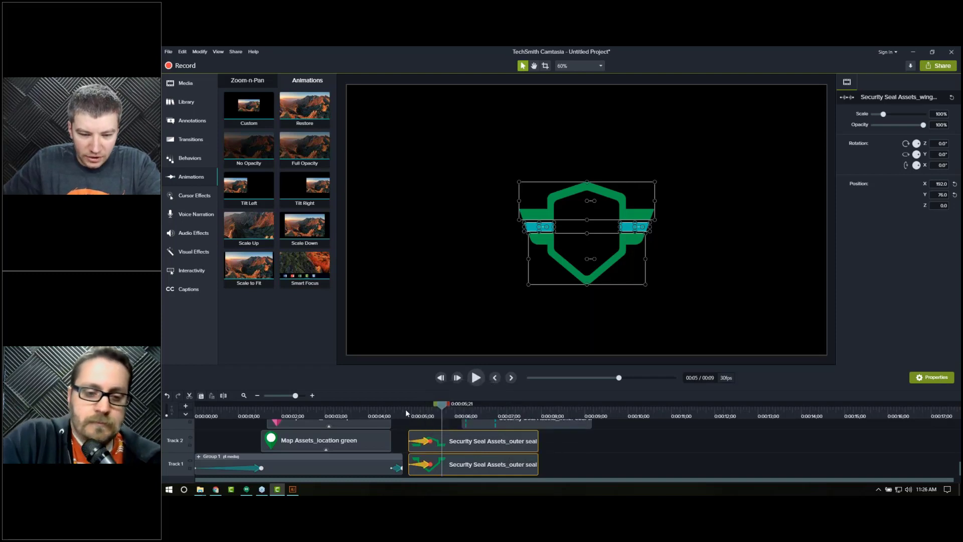
click(405, 409)
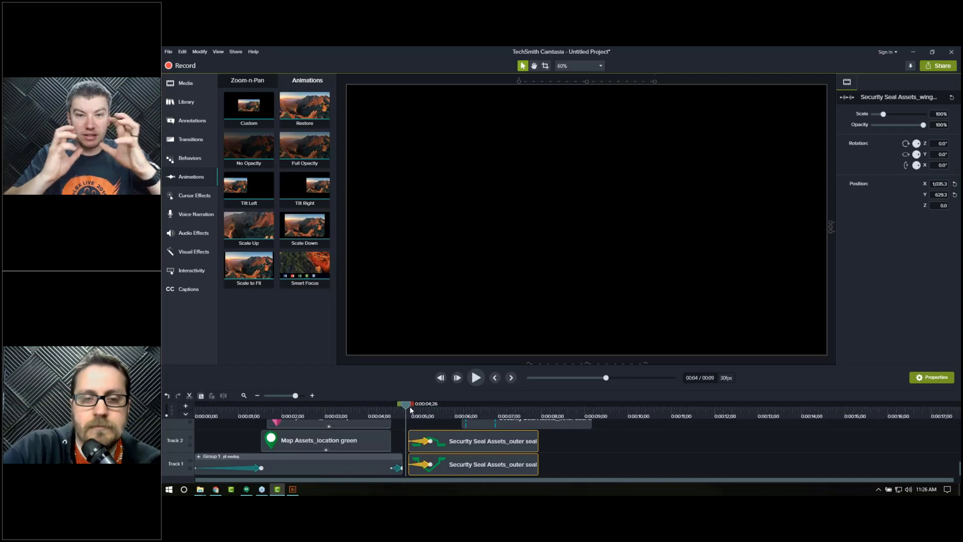
click(428, 414)
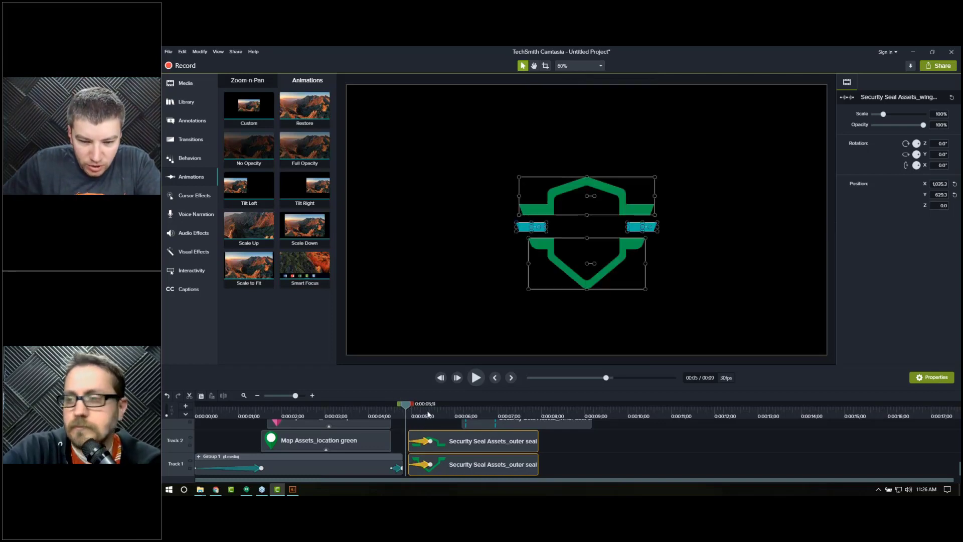
Step: Split the seal clips at the playhead and group the segments after the split into one group
click(431, 414)
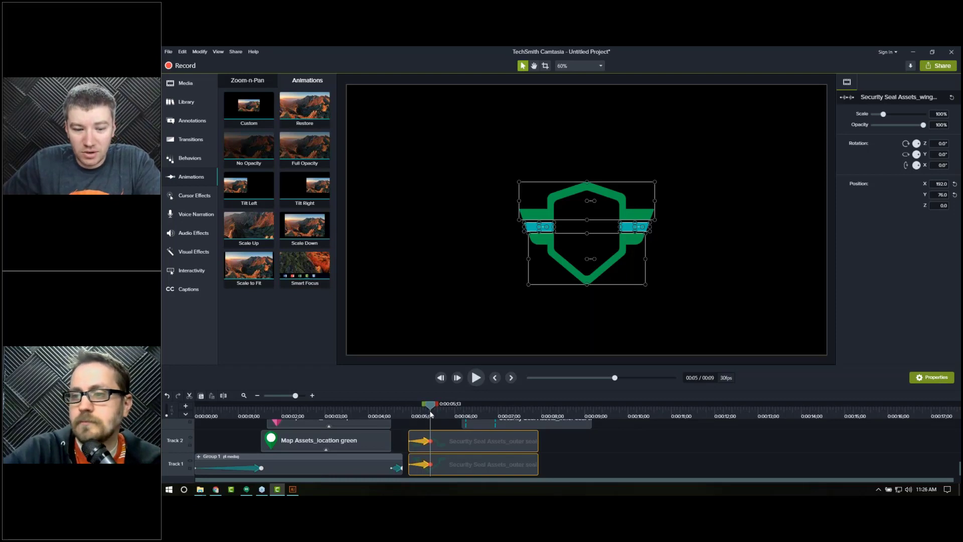
scroll(493, 462, up, 3)
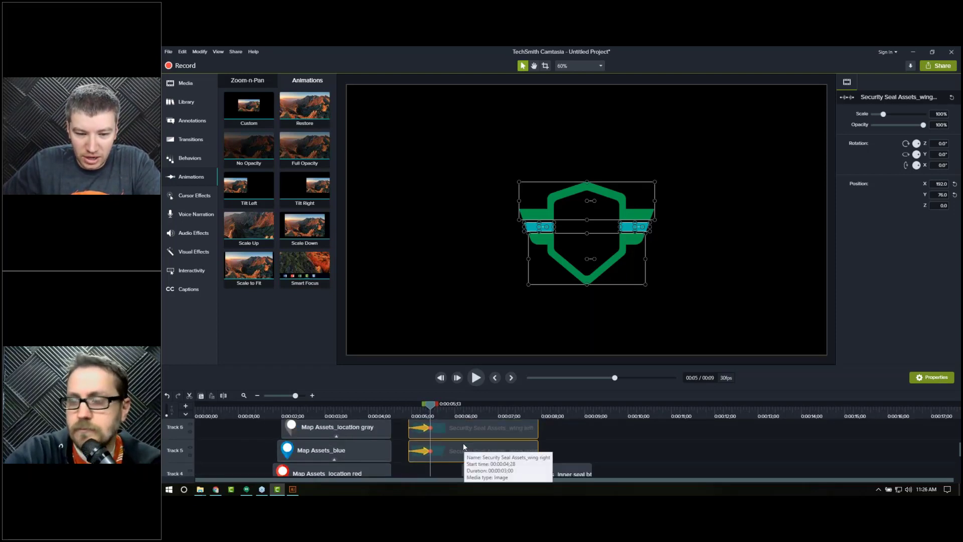
key(s)
drag(557, 428, 518, 468)
scroll(527, 449, down, 3)
right_click(518, 469)
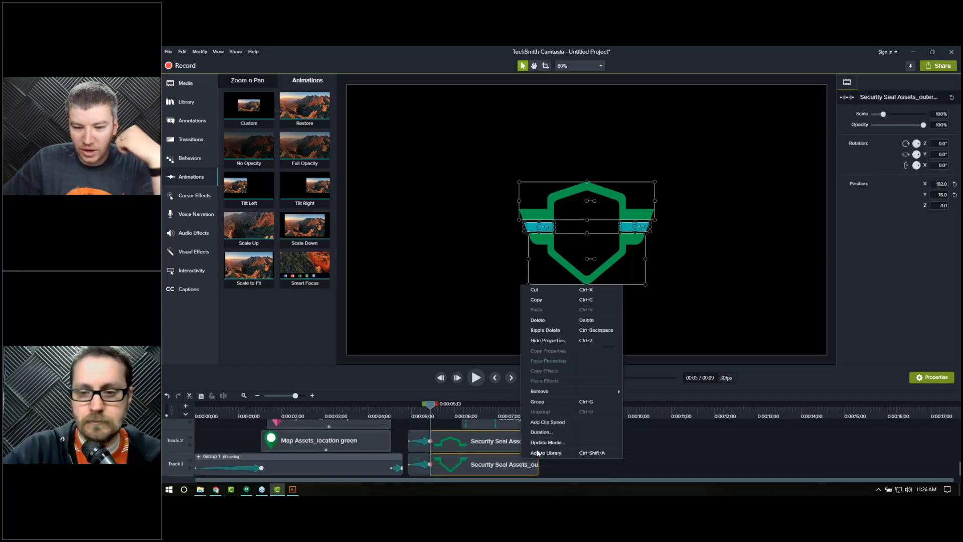
click(543, 404)
drag(435, 405, 442, 409)
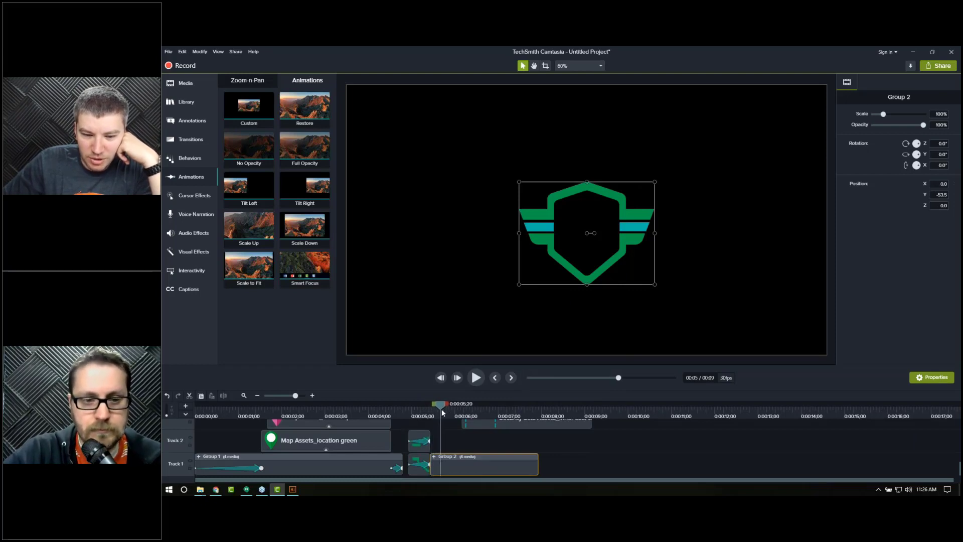
Step: Add a short custom animation to the seal group that shifts the seal slightly left and down
click(313, 396)
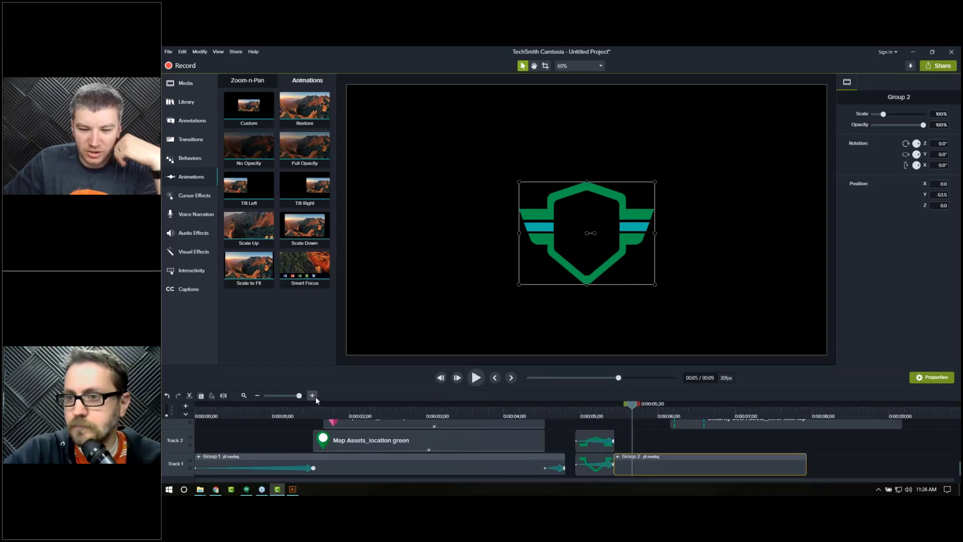
click(312, 396)
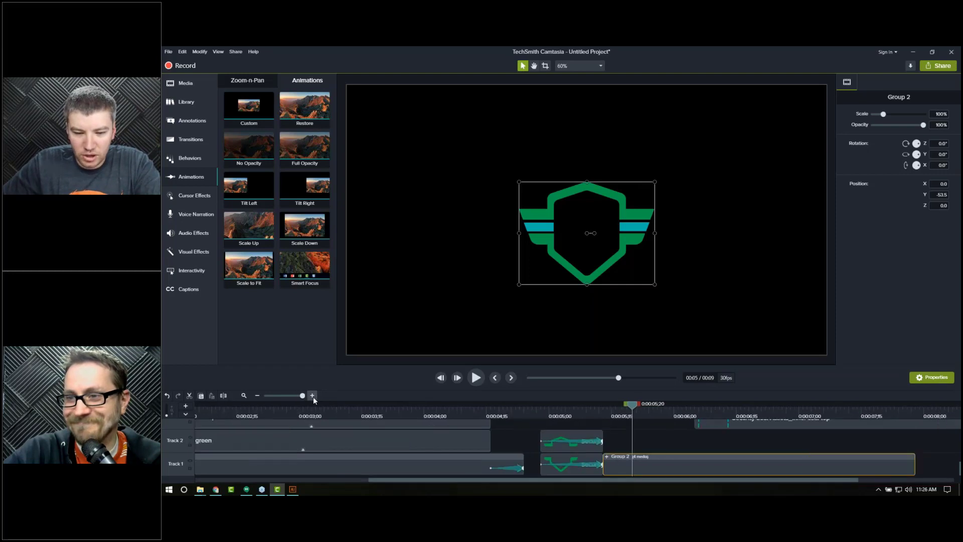
drag(486, 478, 546, 479)
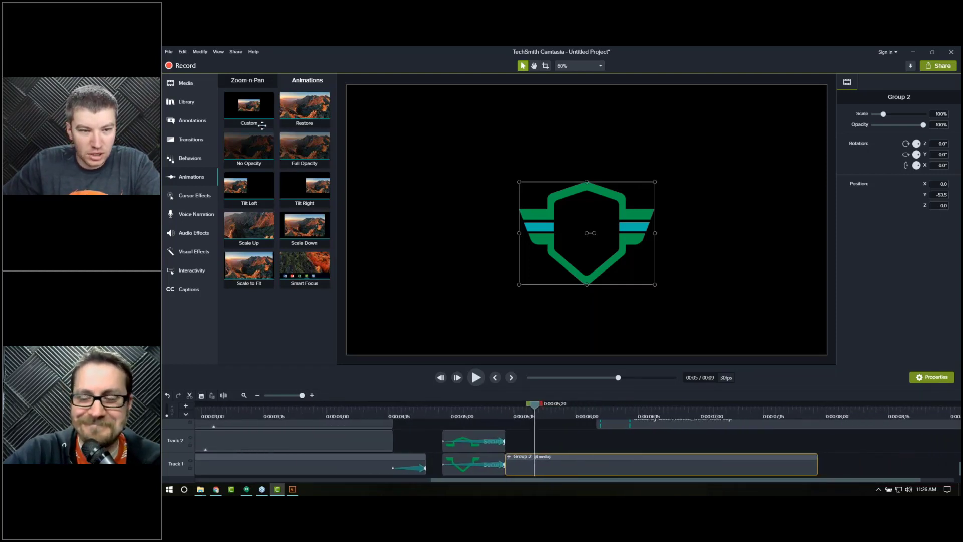
drag(398, 288, 565, 467)
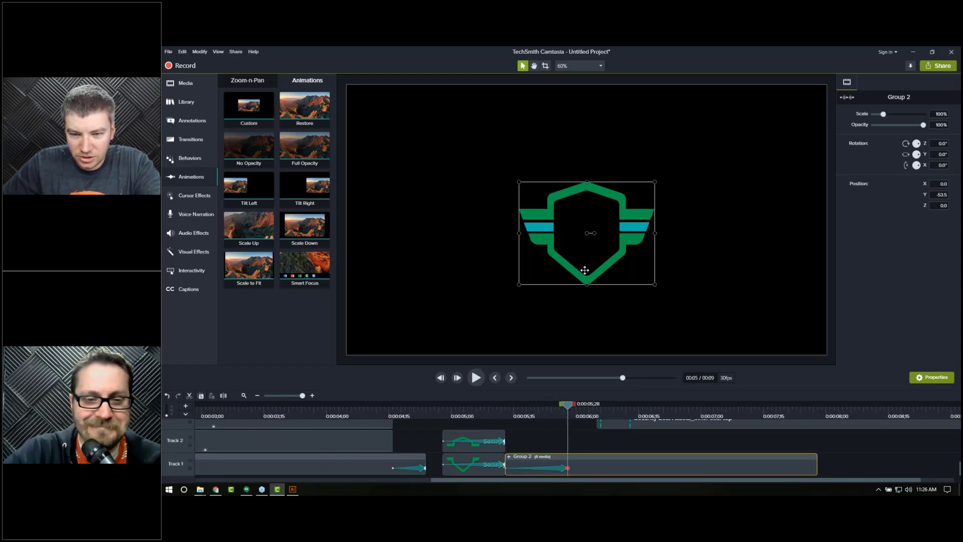
drag(583, 271, 579, 272)
drag(568, 469, 513, 469)
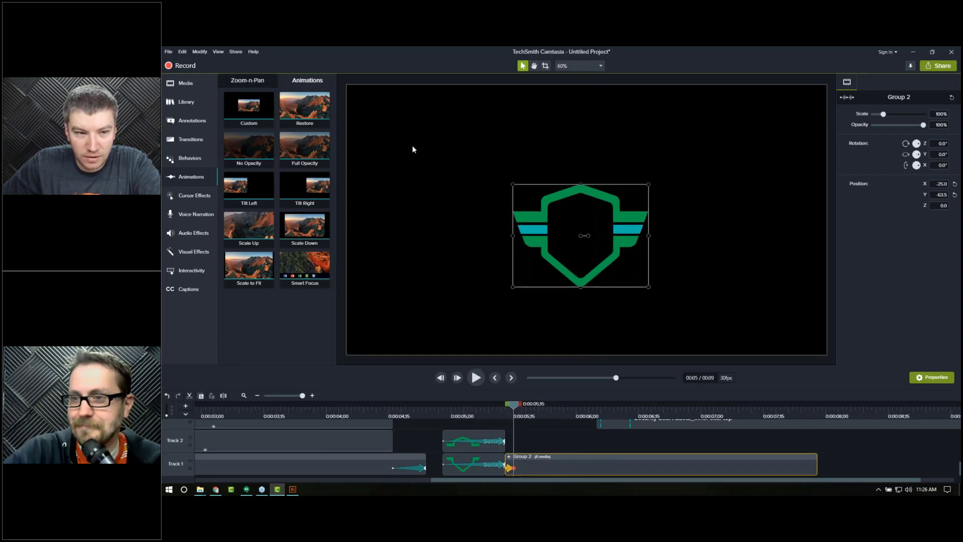
Step: Add a second short custom animation that shifts the seal group up and to the right
drag(240, 109, 540, 472)
drag(557, 268, 569, 261)
drag(575, 467, 522, 468)
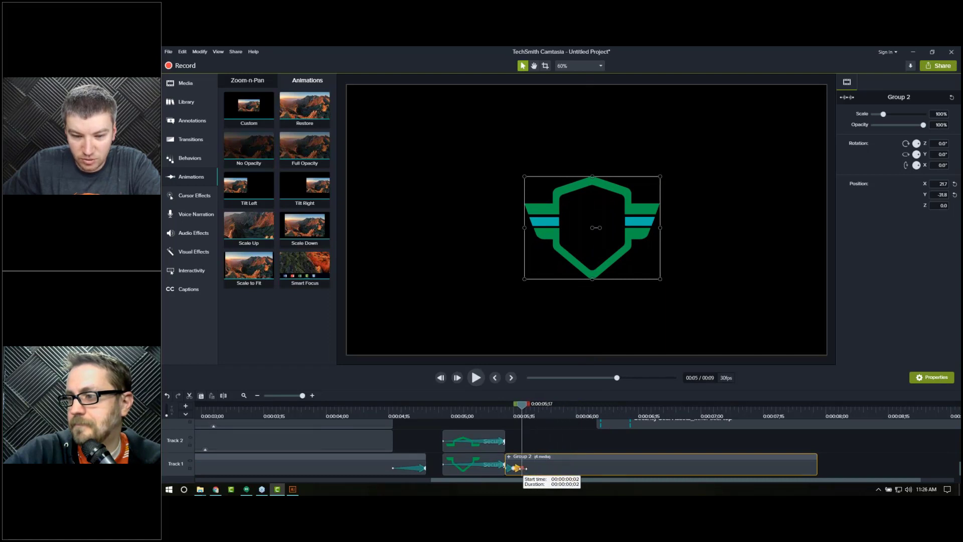
Step: Add a third short custom animation that moves the seal group up and left, centring it
click(534, 414)
drag(456, 368, 559, 464)
click(585, 414)
mouse_move(610, 257)
mouse_down()
mouse_move(596, 254)
mouse_move(605, 248)
mouse_up()
drag(586, 469, 524, 470)
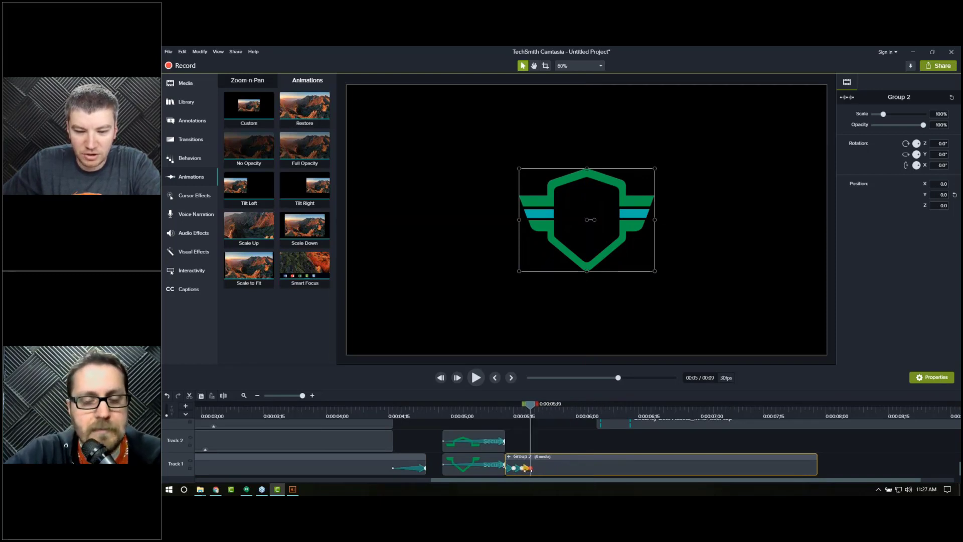
Step: Step frame by frame through the seal group's new shake animations
click(475, 410)
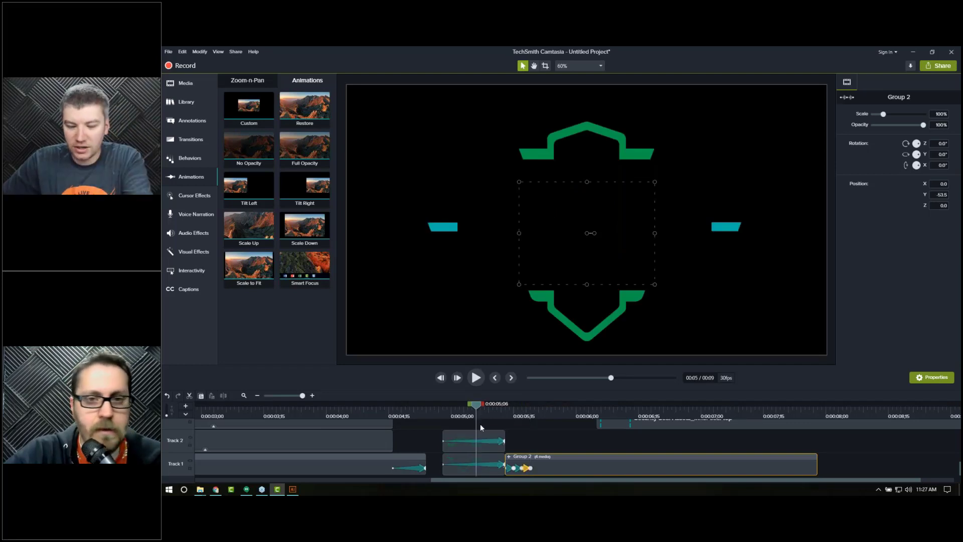
key(period)
key(period)
key(period)
key(period)
key(period)
key(period)
key(period)
key(period)
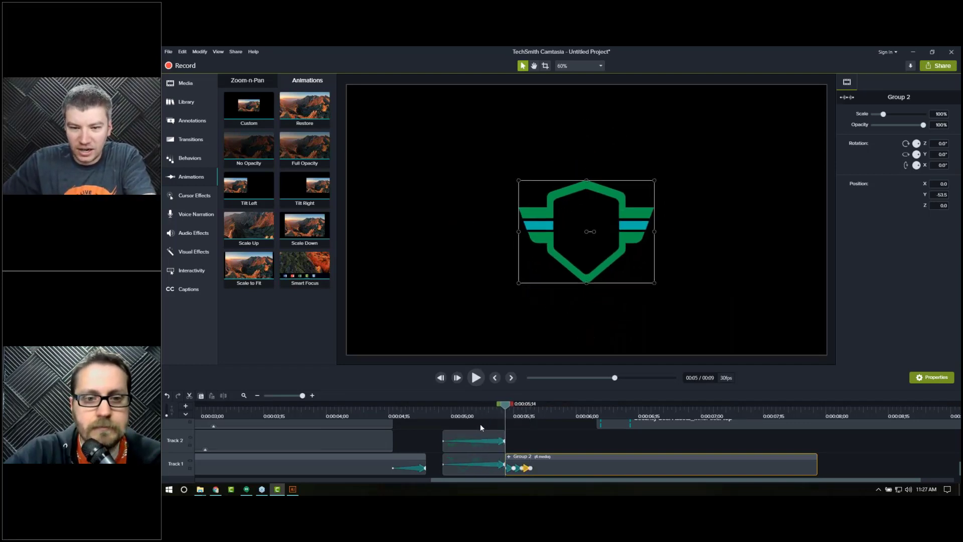
key(period)
key(period)
key(period)
key(period)
key(period)
key(period)
key(period)
key(period)
key(period)
click(456, 414)
key(period)
key(period)
key(period)
key(period)
key(period)
key(period)
key(period)
key(period)
key(period)
key(period)
key(period)
key(period)
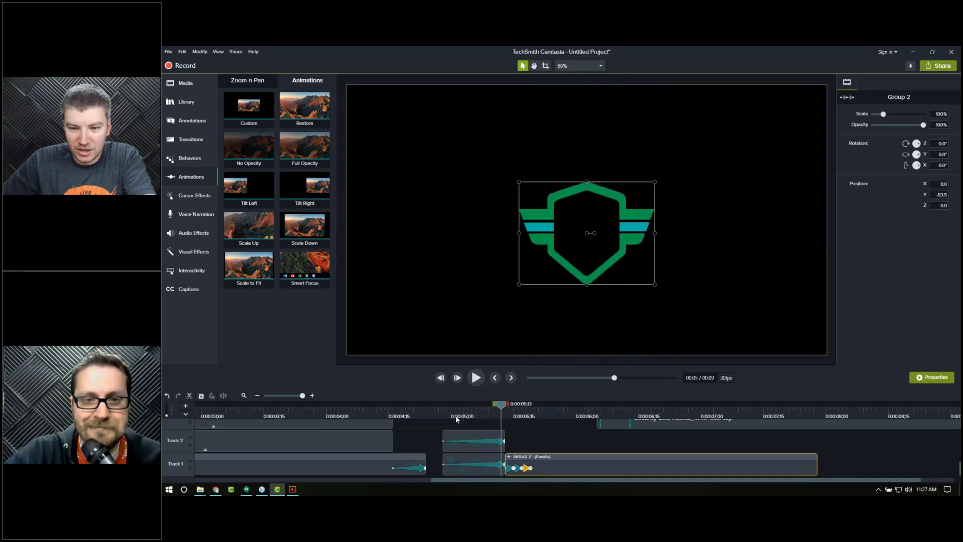
key(period)
key(period)
key(period)
key(period)
key(period)
key(period)
key(period)
key(period)
key(period)
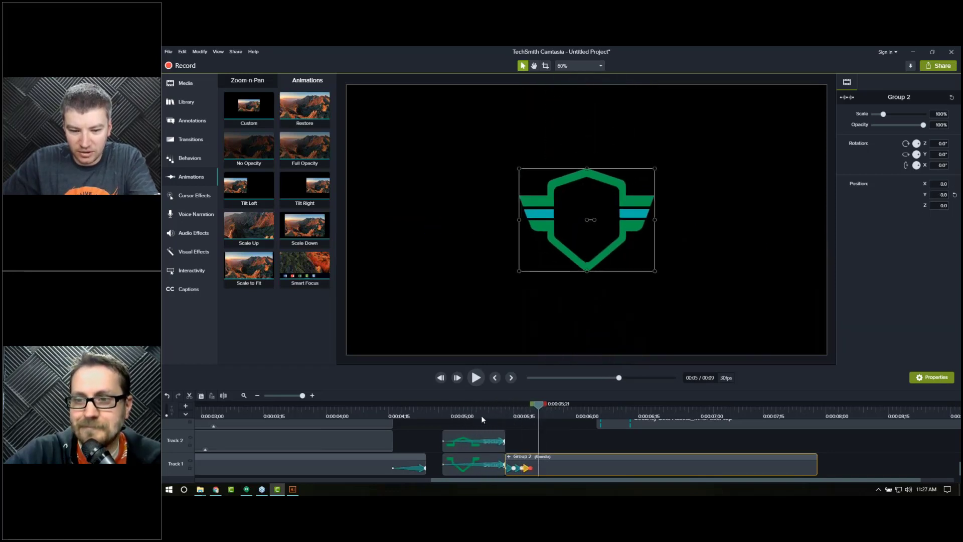
Step: Play the seal group's animation from just before the split several times to review it
click(481, 418)
key(space)
key(space)
mouse_move(505, 414)
mouse_down()
mouse_move(497, 414)
mouse_move(539, 414)
mouse_move(495, 416)
mouse_up()
key(space)
key(space)
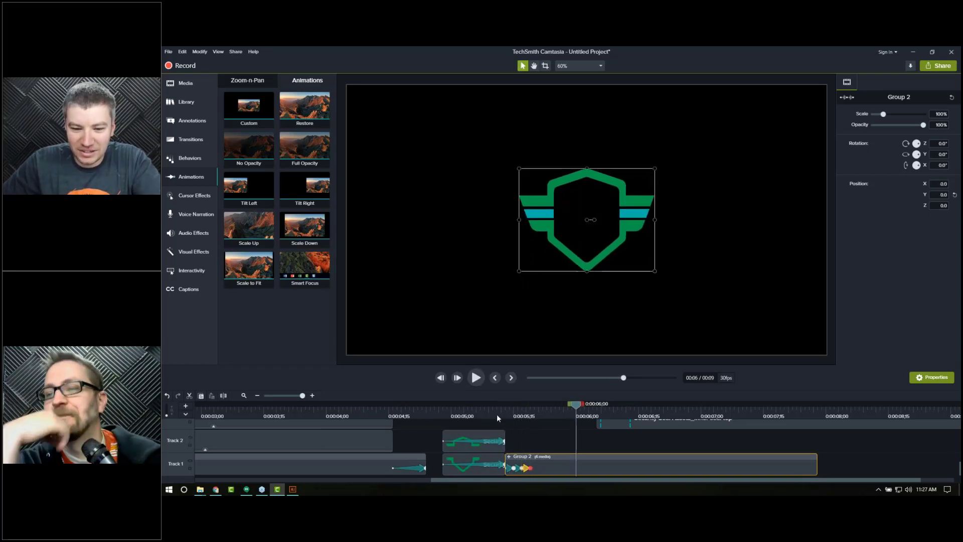
click(496, 413)
key(space)
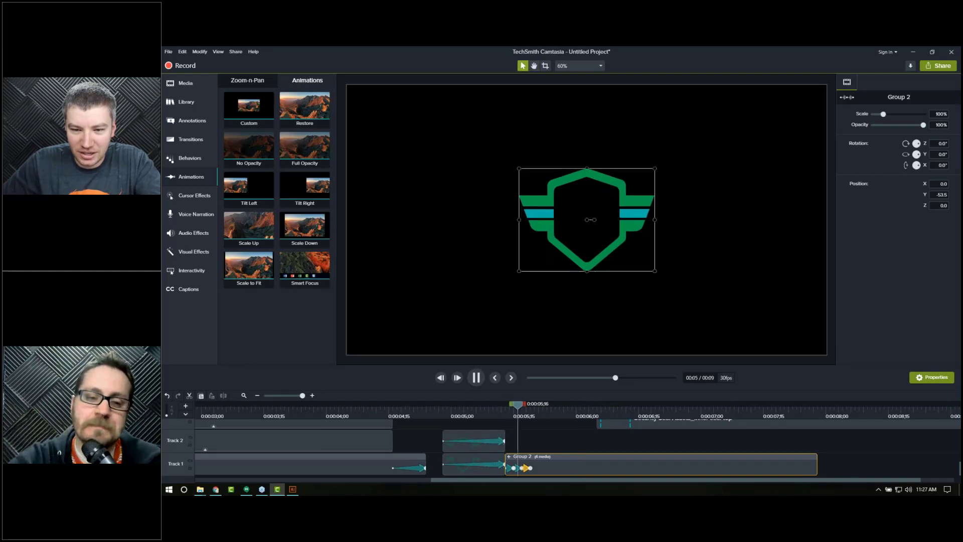
click(503, 412)
drag(510, 415, 674, 408)
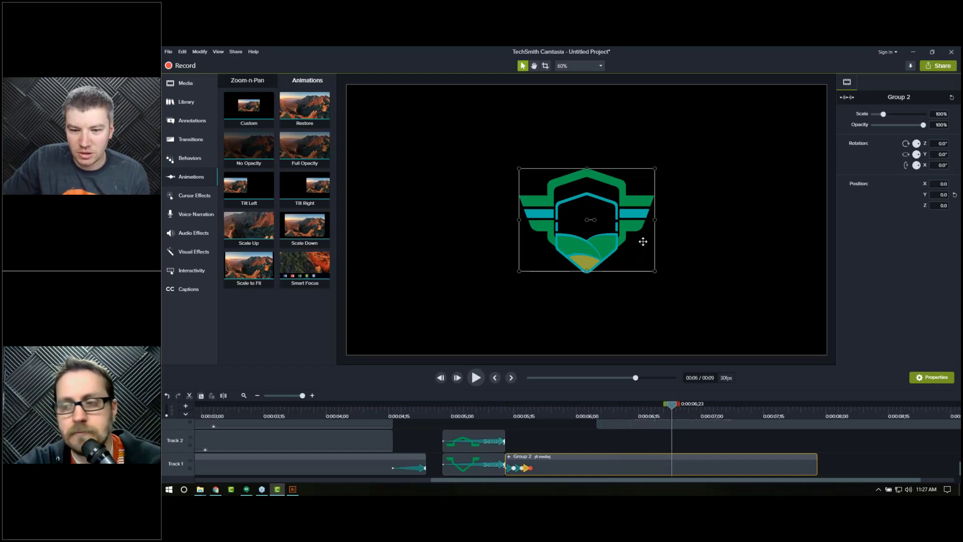
Step: Move the seal group down at the end of the animation, nudging its vertical position to about -52.9
drag(642, 241, 642, 252)
key(Down)
key(Down)
key(Down)
key(Down)
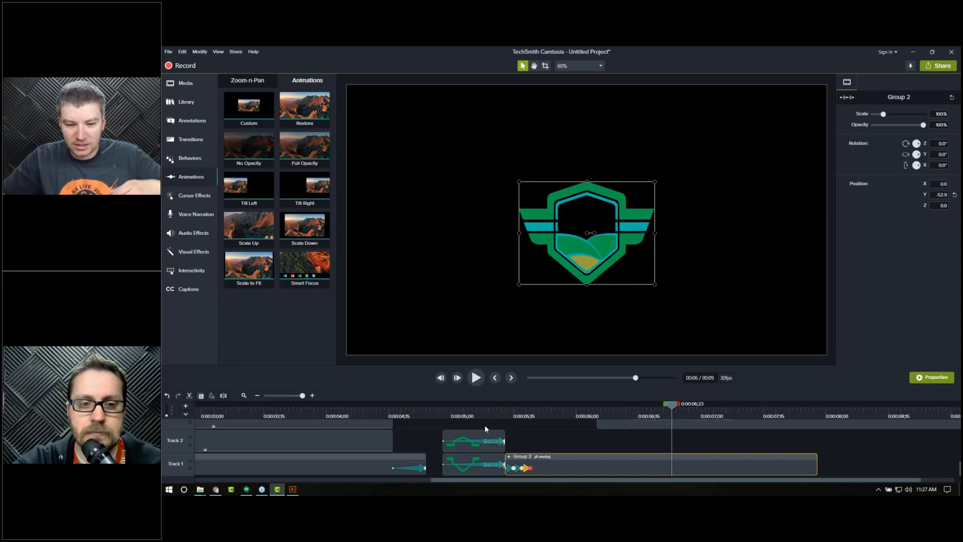
Step: Play and scrub through the seal group's animation again to check the motion
click(498, 403)
key(space)
key(space)
drag(508, 407, 538, 412)
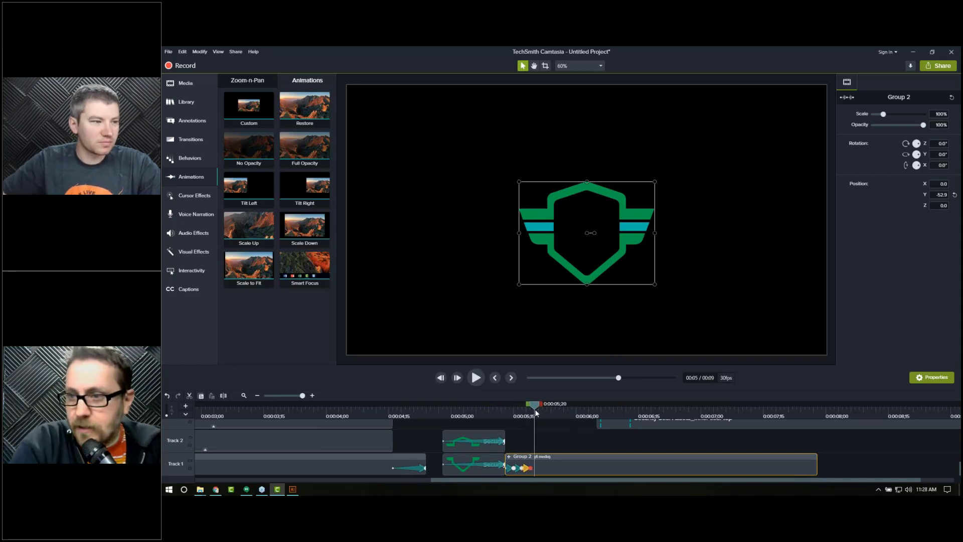
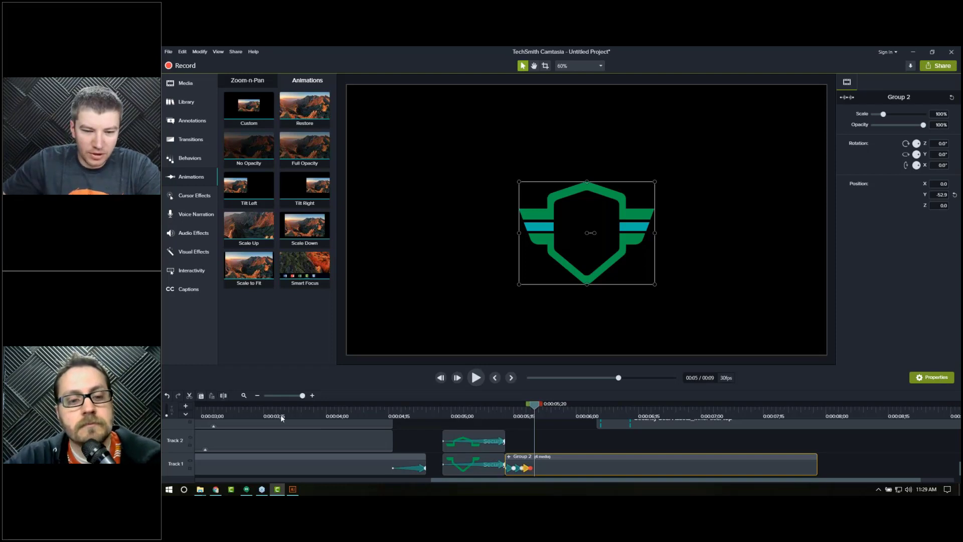
Step: Scrub the playhead across the transition from the map section to the seal section
drag(285, 415, 314, 416)
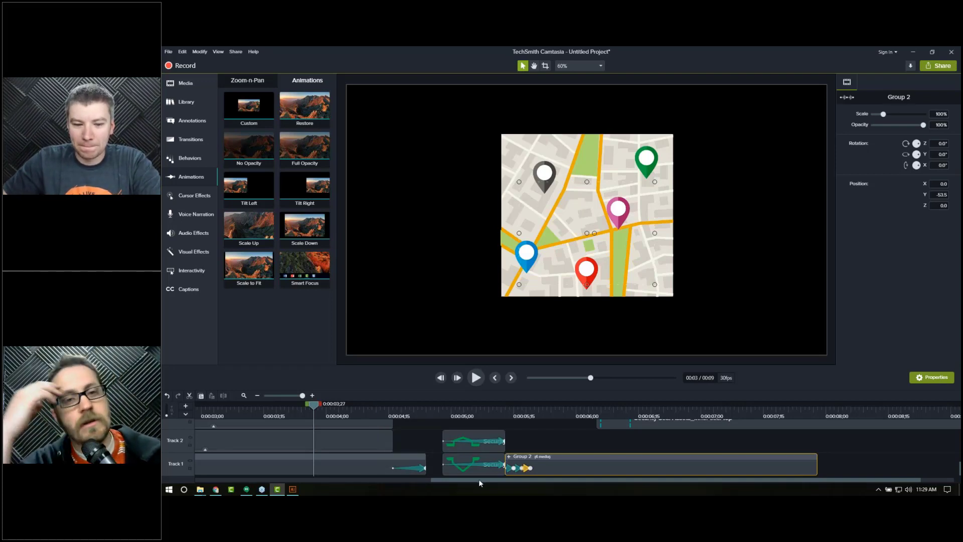
click(525, 410)
click(530, 410)
scroll(798, 479, up, 2)
Step: Add the map pin clips and Group 1 together to the Camtasia 9.1 library under the name Group
drag(402, 359, 403, 262)
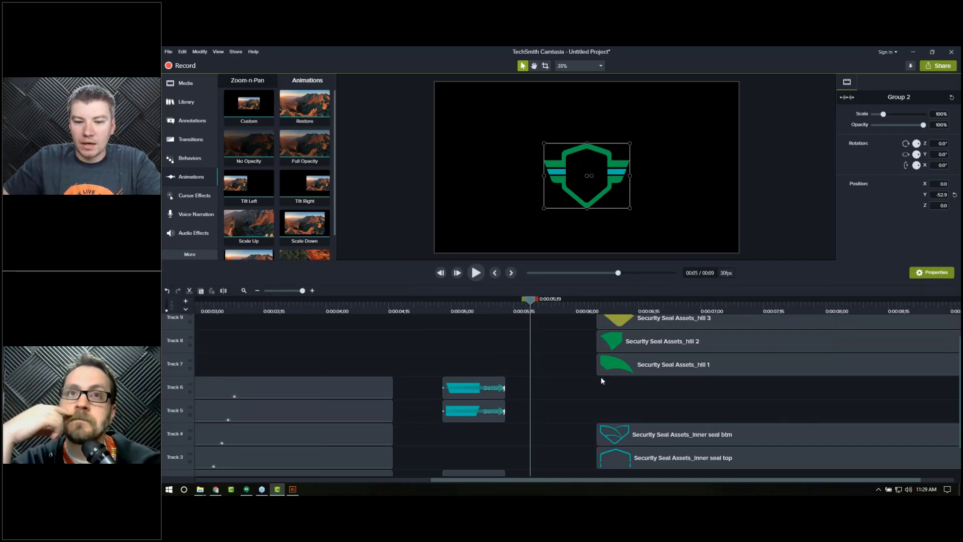
click(290, 308)
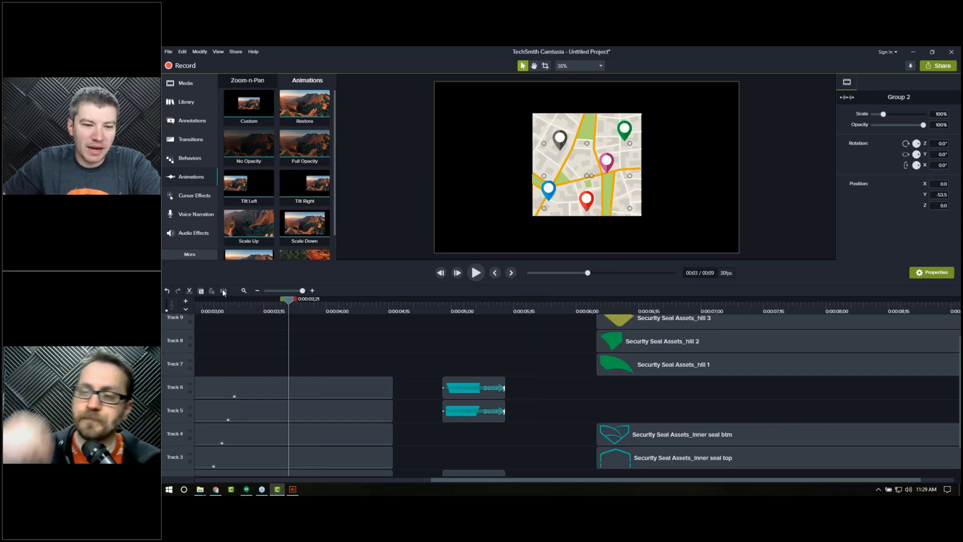
click(243, 291)
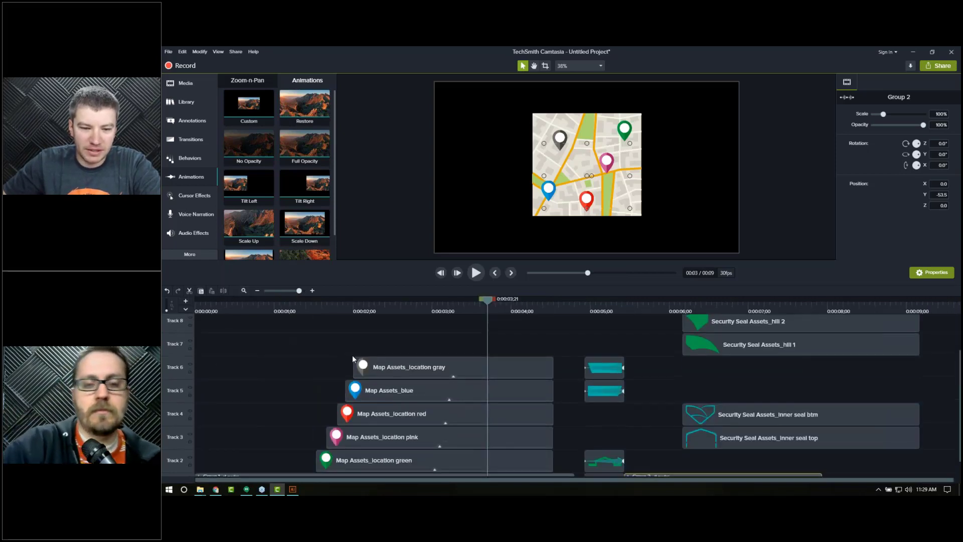
click(650, 132)
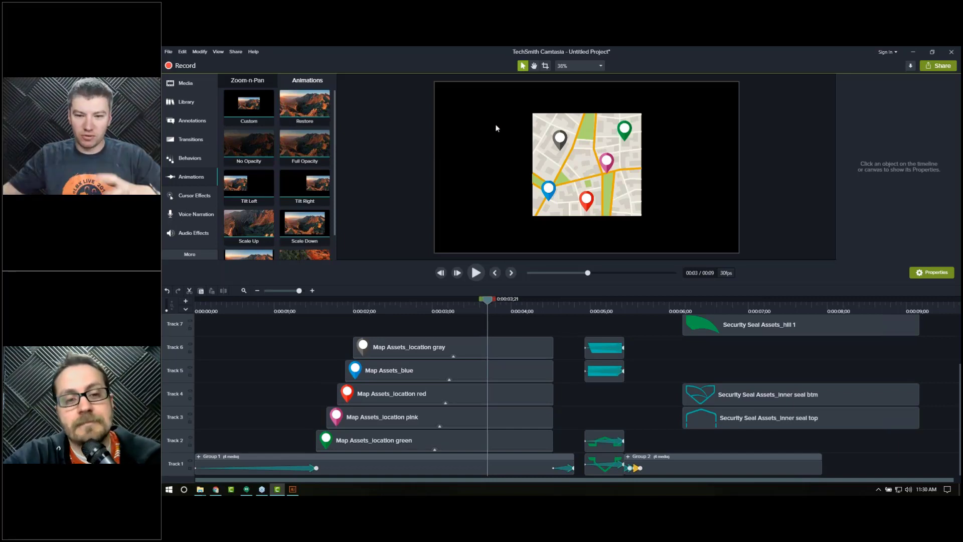
drag(384, 326, 417, 474)
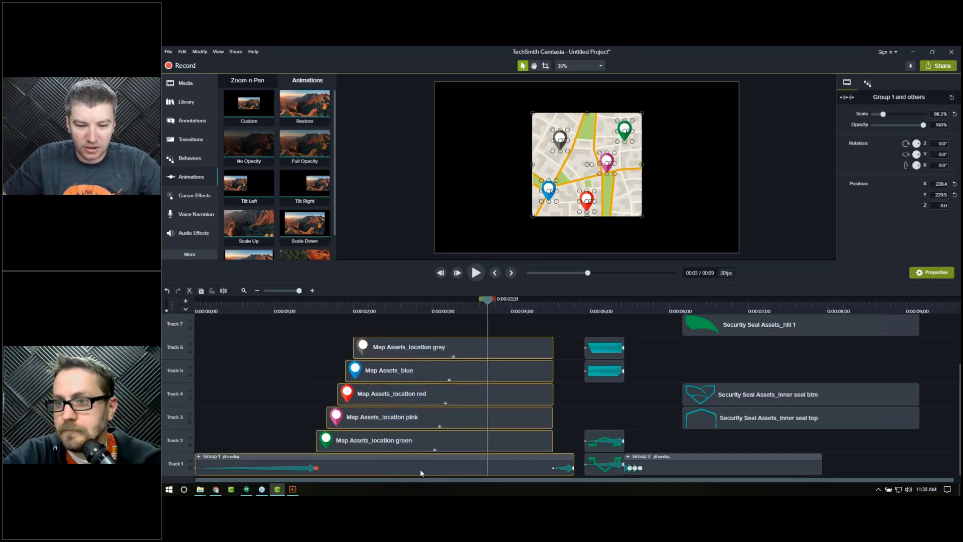
right_click(420, 467)
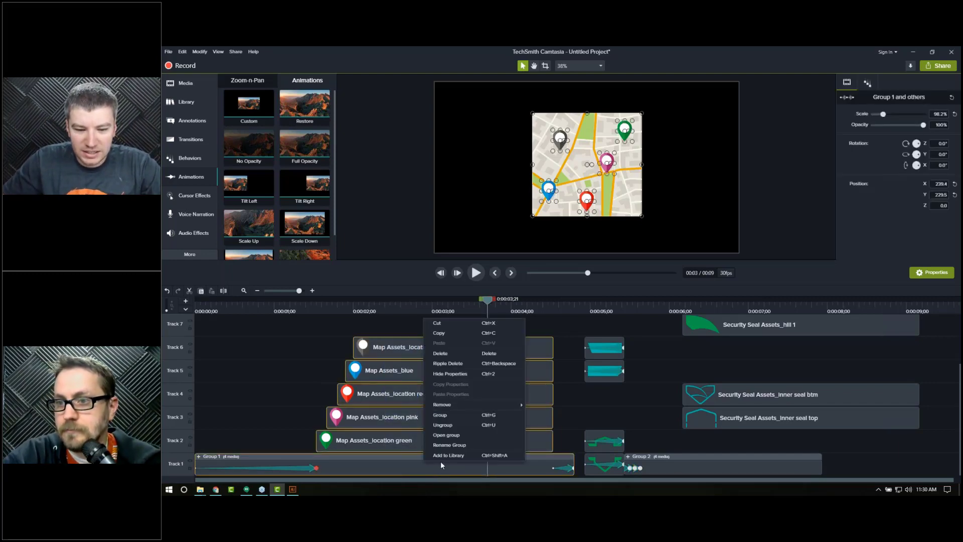
click(442, 455)
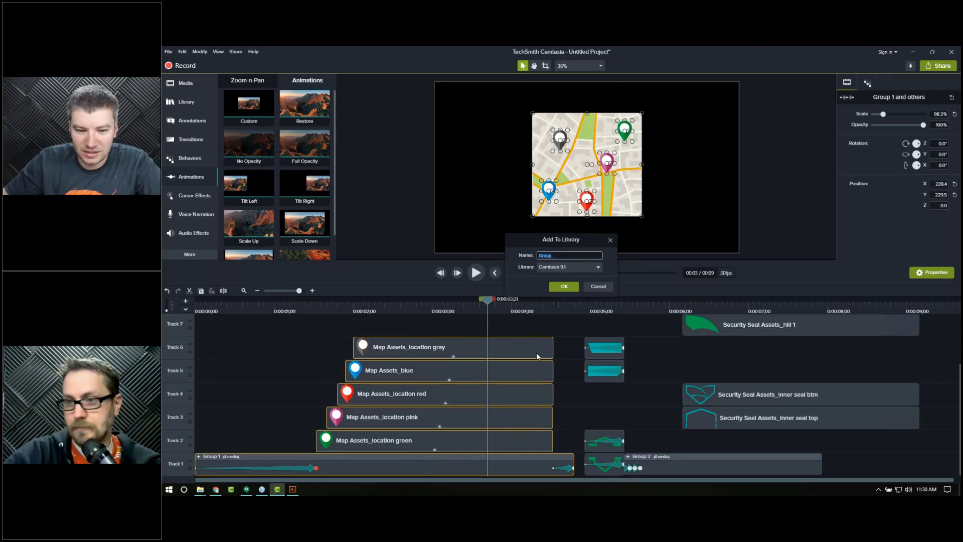
click(567, 268)
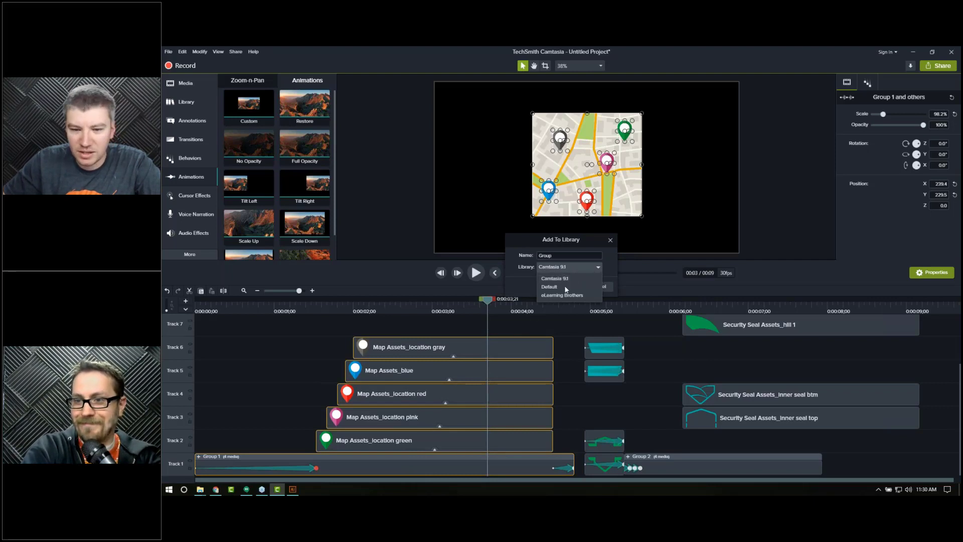
click(524, 285)
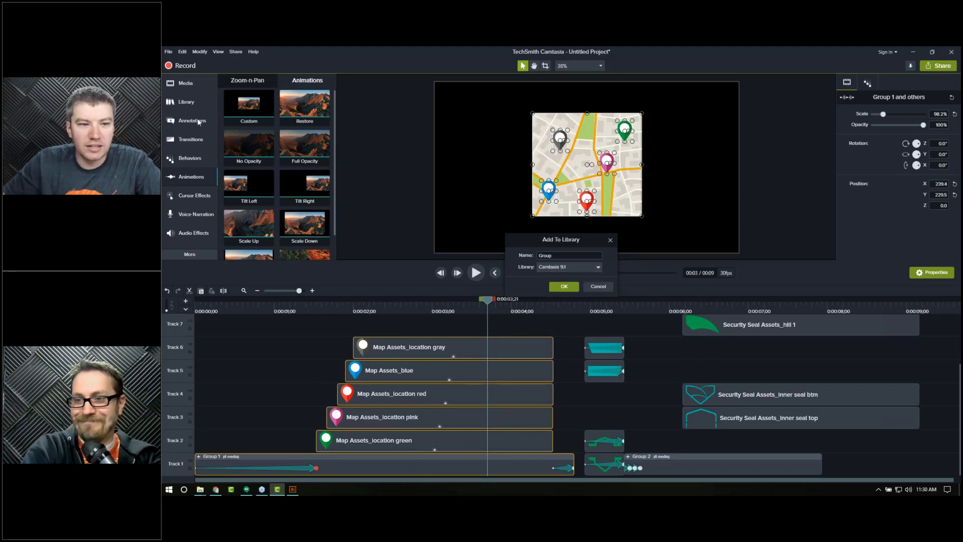
click(564, 286)
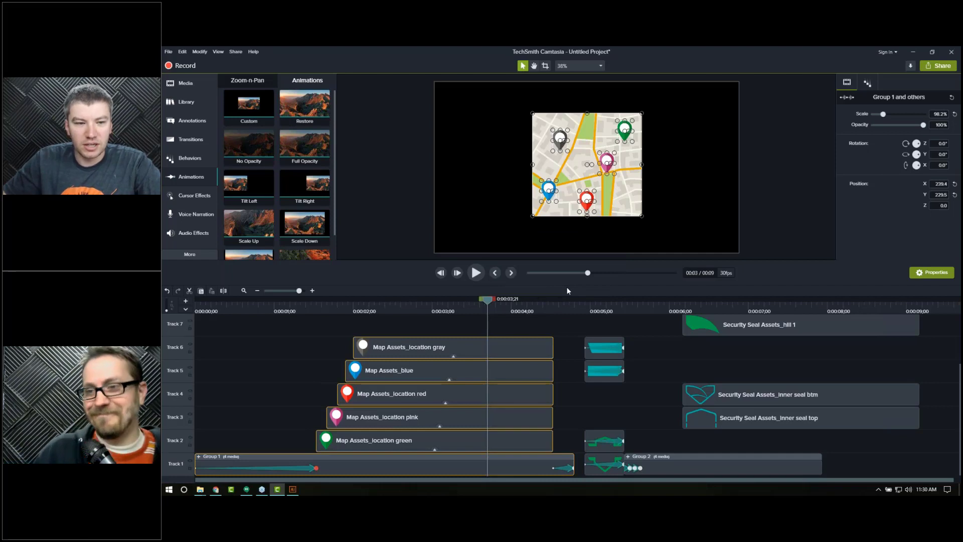
Step: Open the library selector and view the Manage Library options for the current library
click(195, 121)
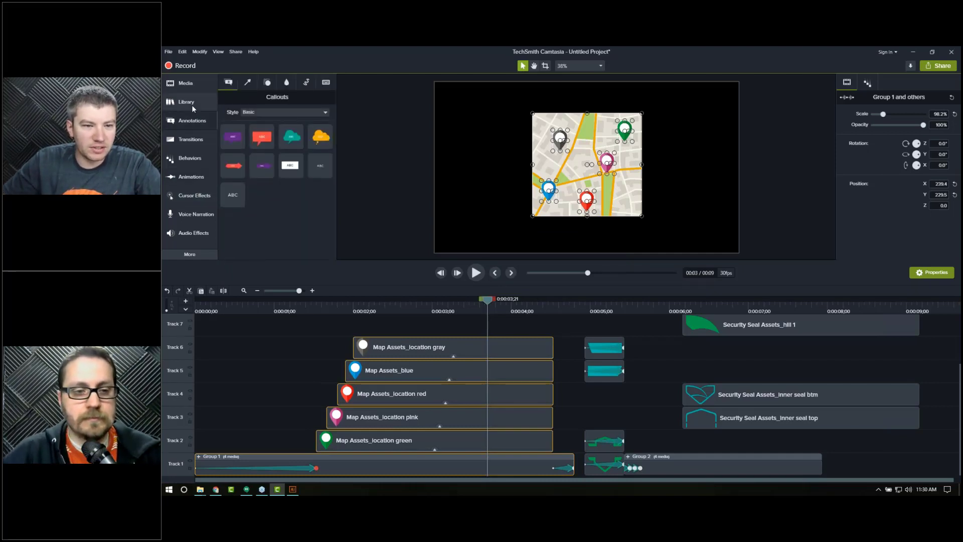
click(192, 104)
click(290, 95)
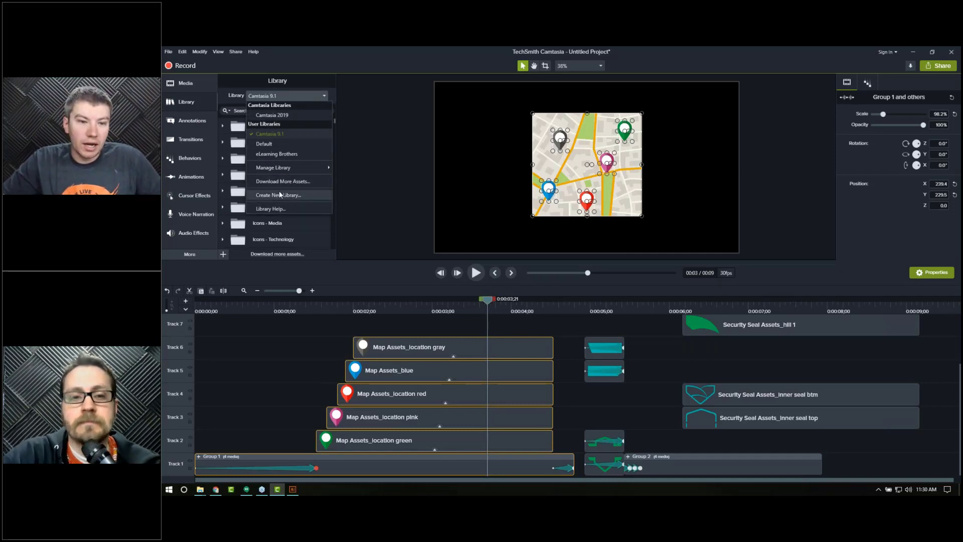
mouse_move(293, 168)
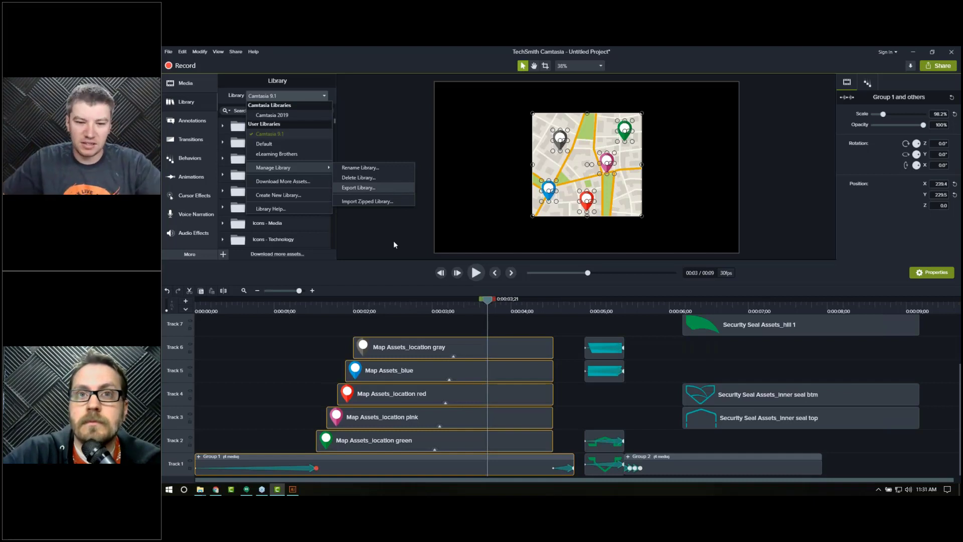
click(422, 327)
click(423, 326)
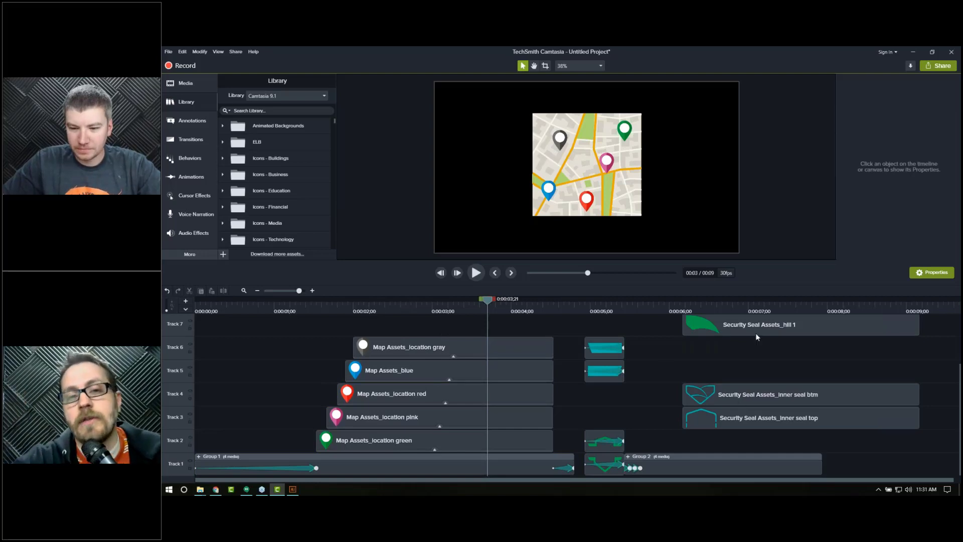
Step: Select the three seal hill clips and shift them later on the timeline, after the inner seal clips begin
drag(757, 332, 765, 416)
scroll(759, 396, up, 3)
click(775, 339)
ctrl+click(772, 368)
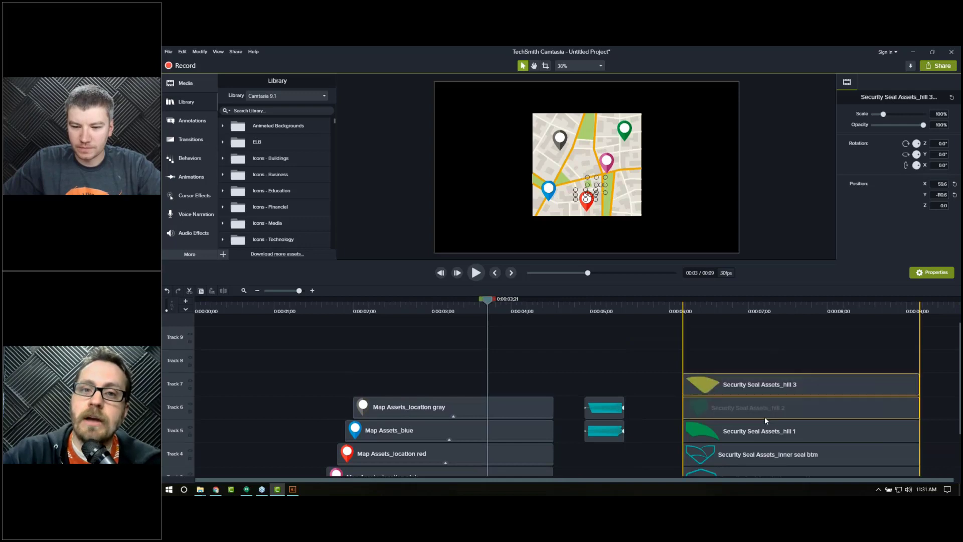
scroll(754, 364, down, 3)
drag(675, 329, 682, 445)
drag(681, 335, 733, 399)
Step: Scrub through the start of the seal assembly and zoom in on that part of the timeline
click(630, 308)
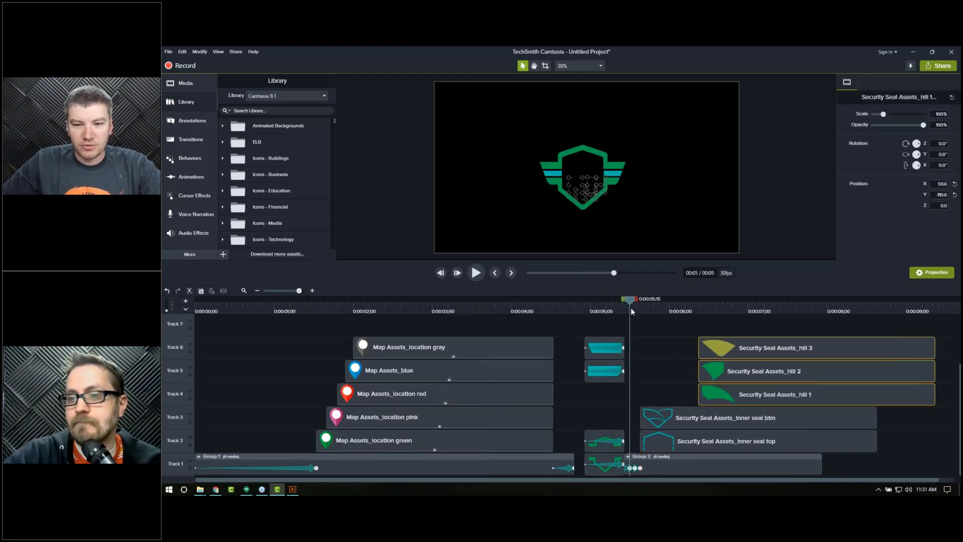
drag(637, 308, 651, 320)
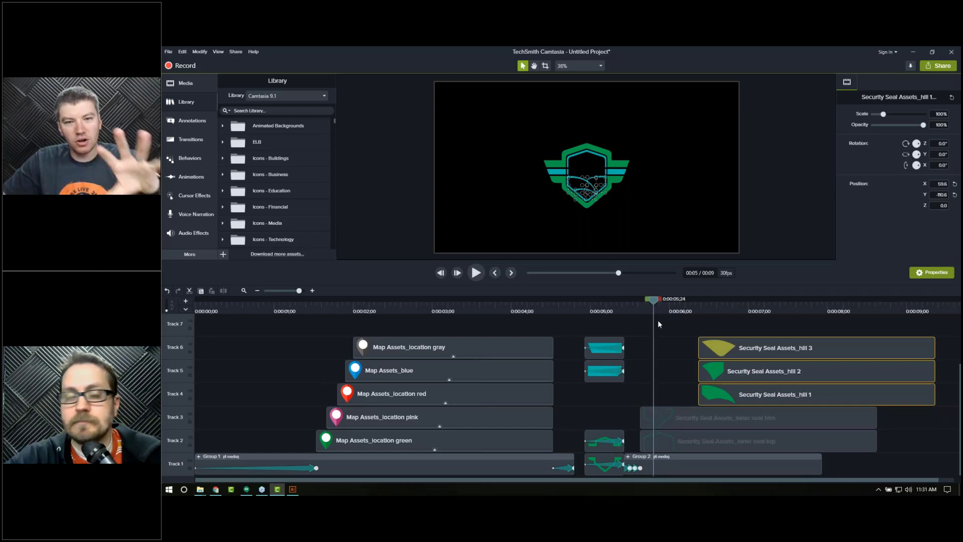
click(310, 291)
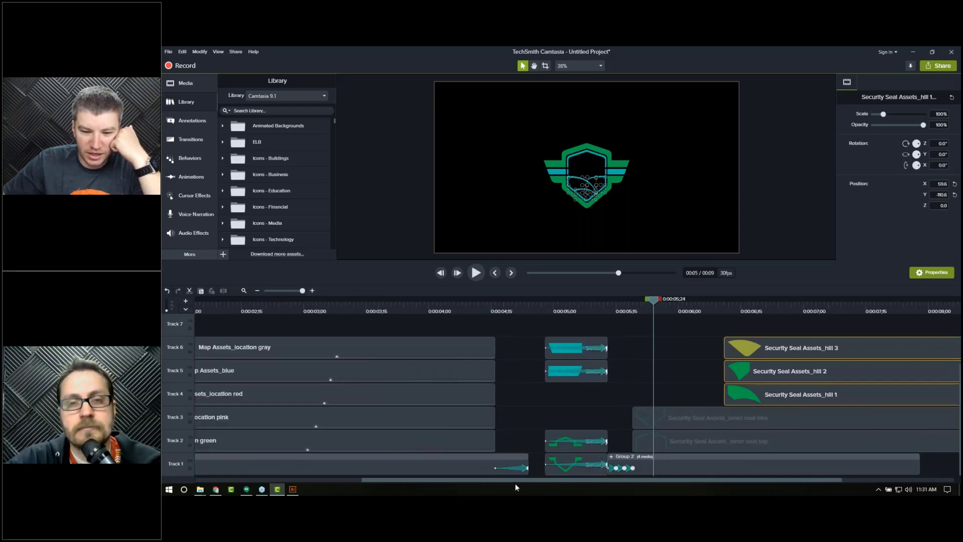
drag(521, 482, 615, 483)
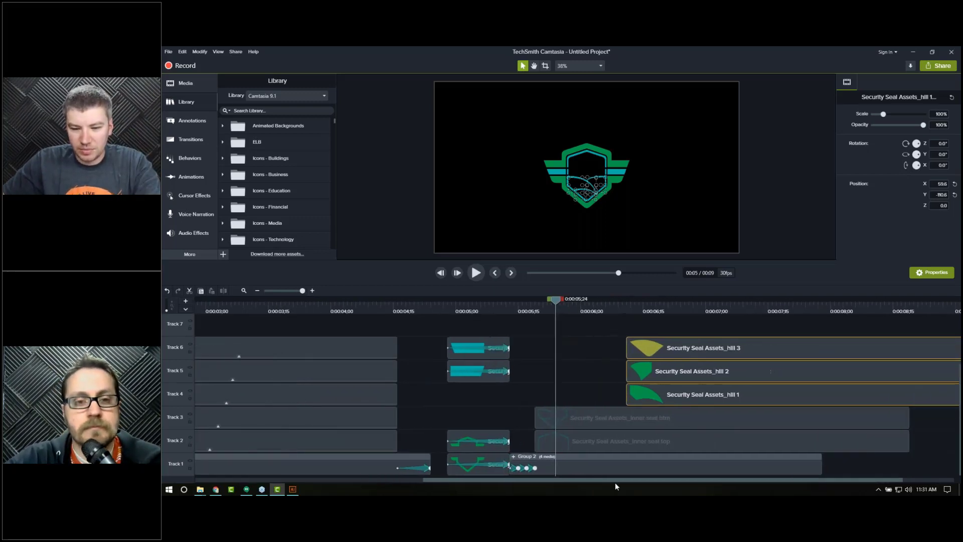
Step: Select both inner seal clips and split them at about 0:00:05;28
drag(457, 410, 522, 441)
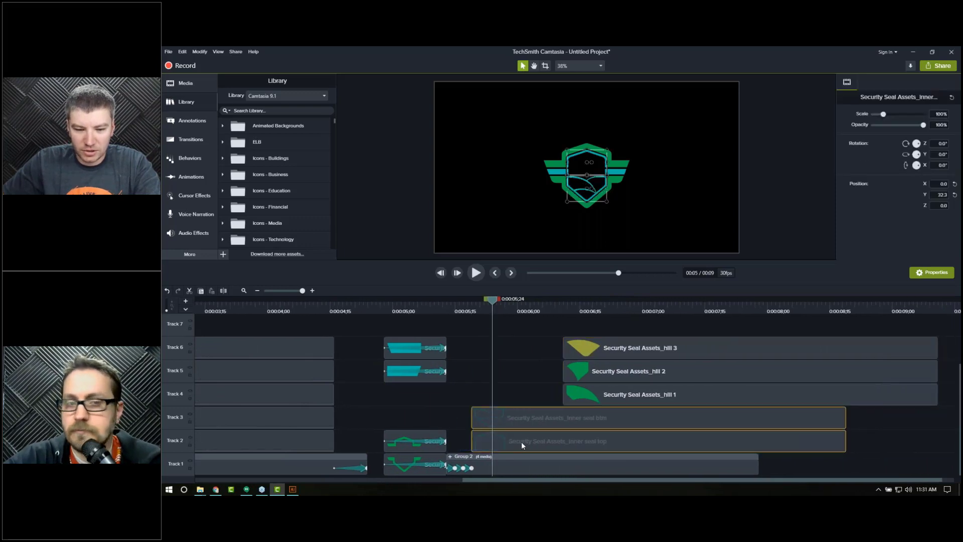
right_click(522, 442)
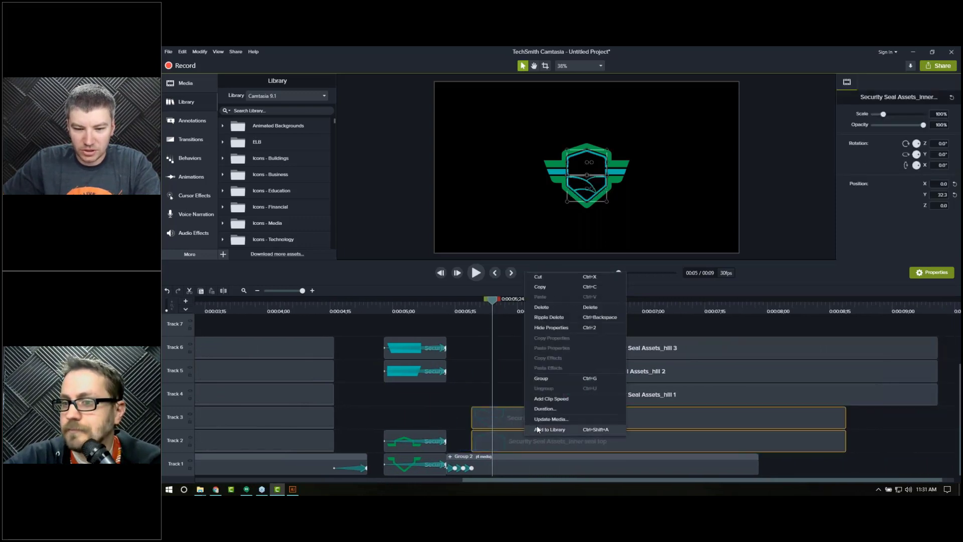
click(547, 378)
click(474, 309)
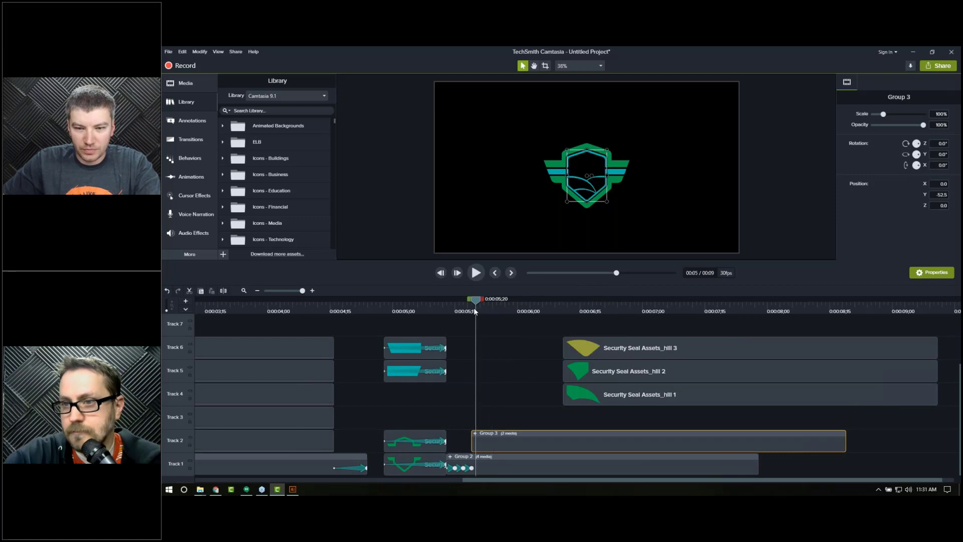
key(ctrl+u)
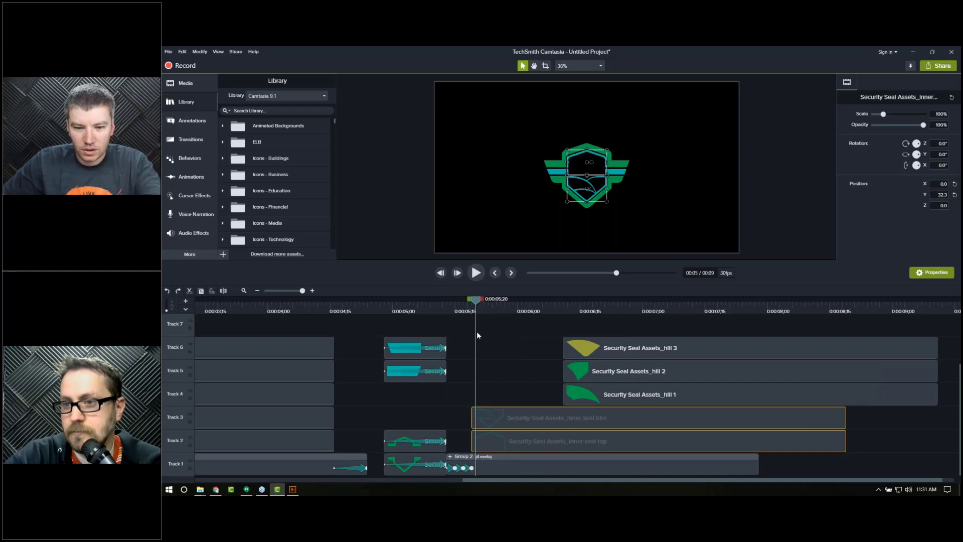
drag(473, 310, 511, 312)
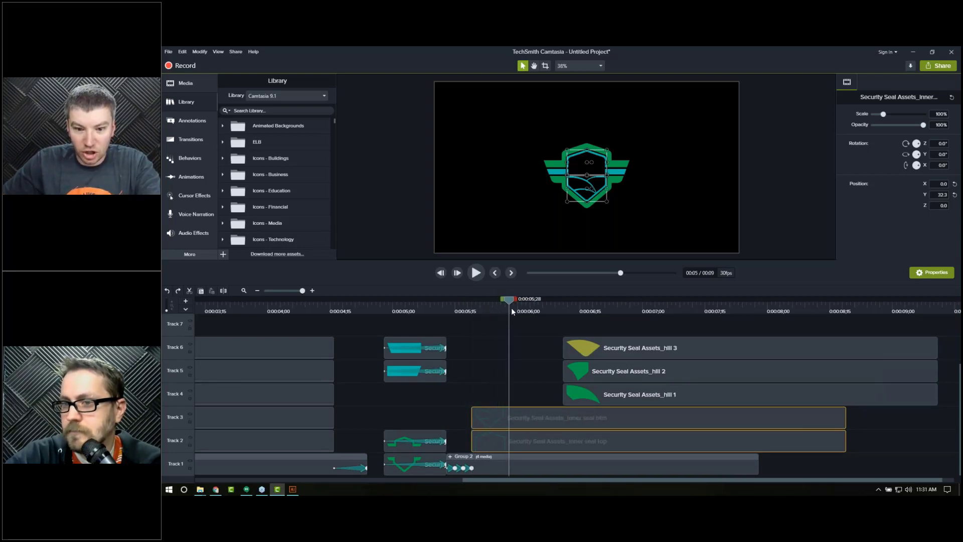
key(s)
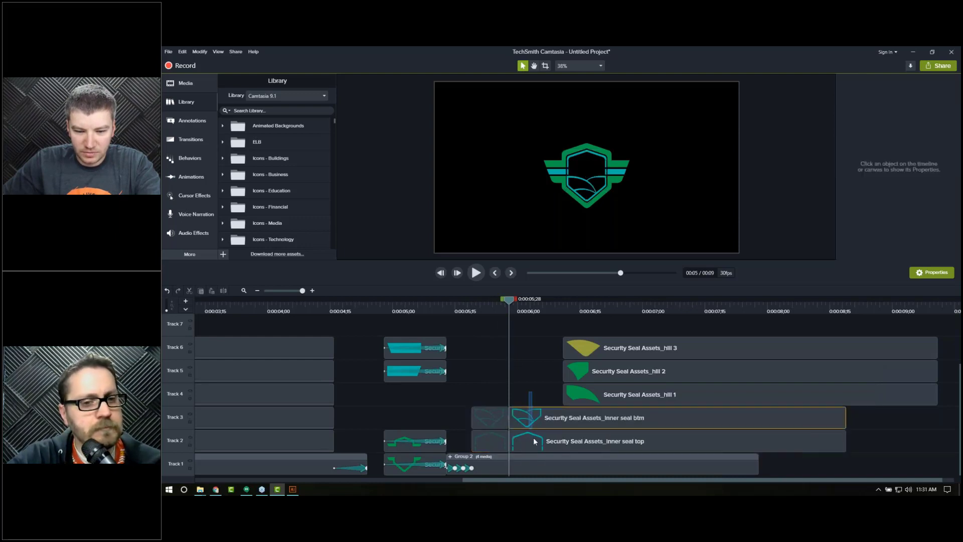
Step: Split both inner seal clips again at about 0:00:06;12
click(564, 309)
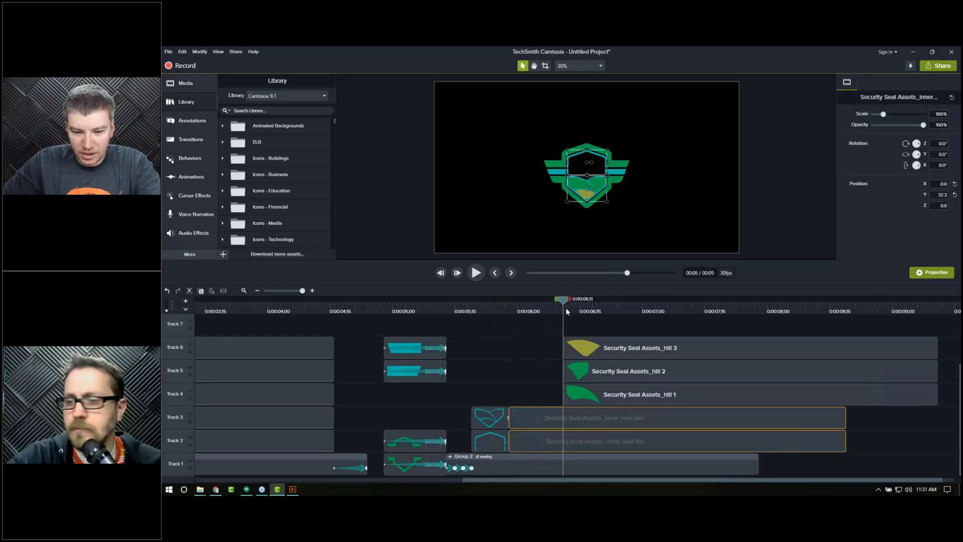
drag(566, 301, 572, 301)
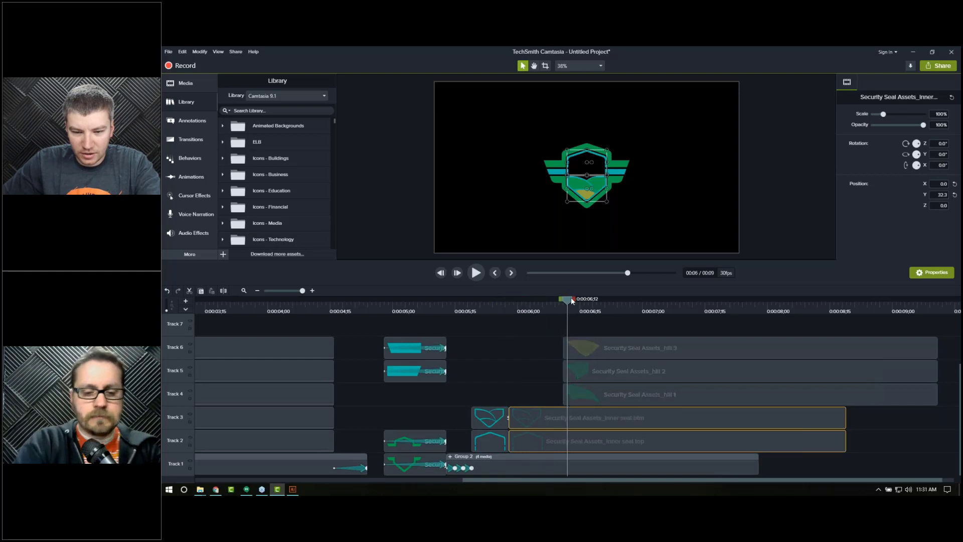
click(572, 325)
click(599, 308)
click(483, 309)
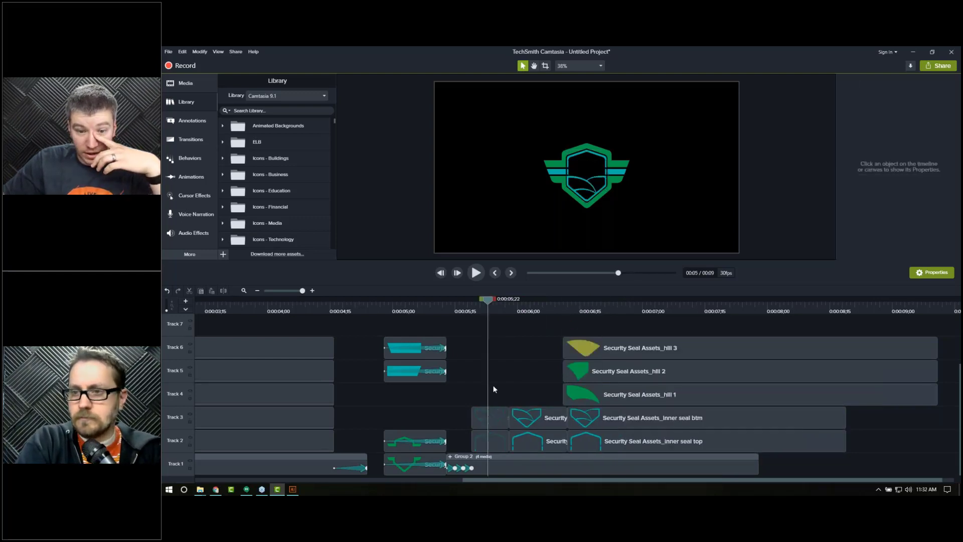
Step: Apply the Fade behavior to the selected inner seal clip pieces and review its In, During and Out settings
drag(494, 387, 600, 447)
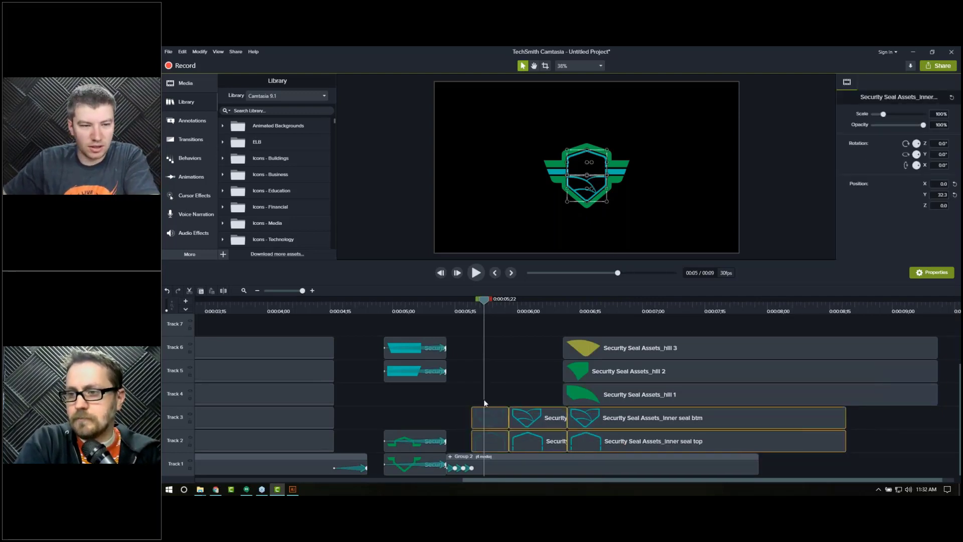
click(189, 159)
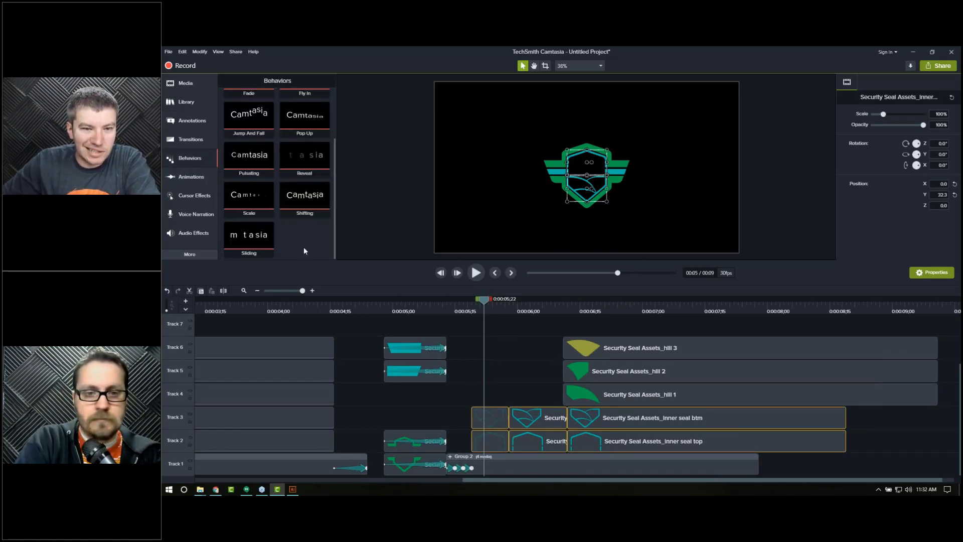
scroll(303, 247, up, 3)
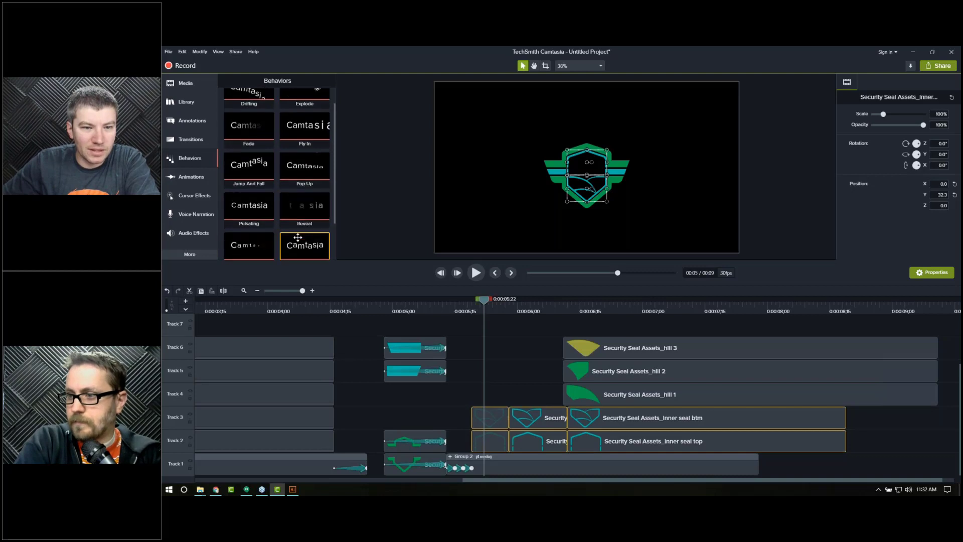
drag(242, 149, 491, 415)
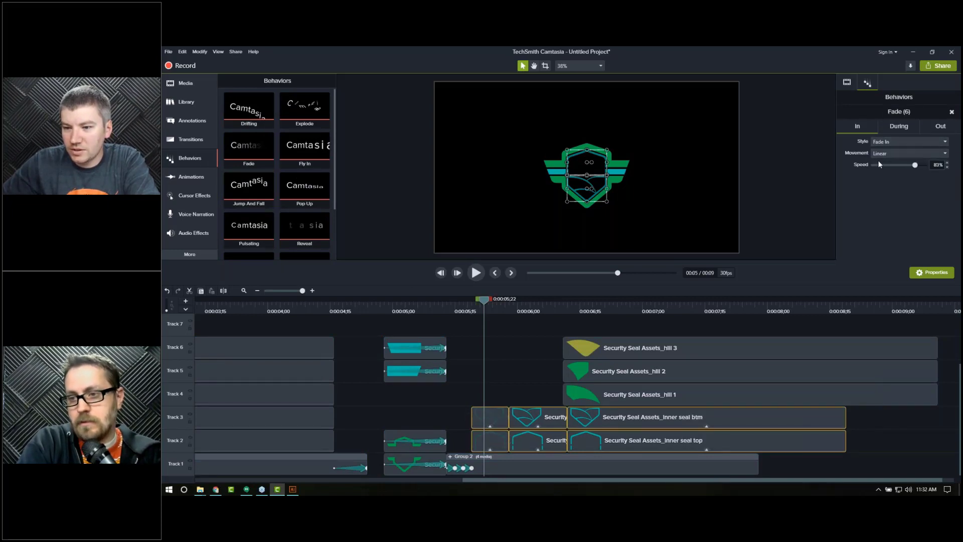
click(900, 127)
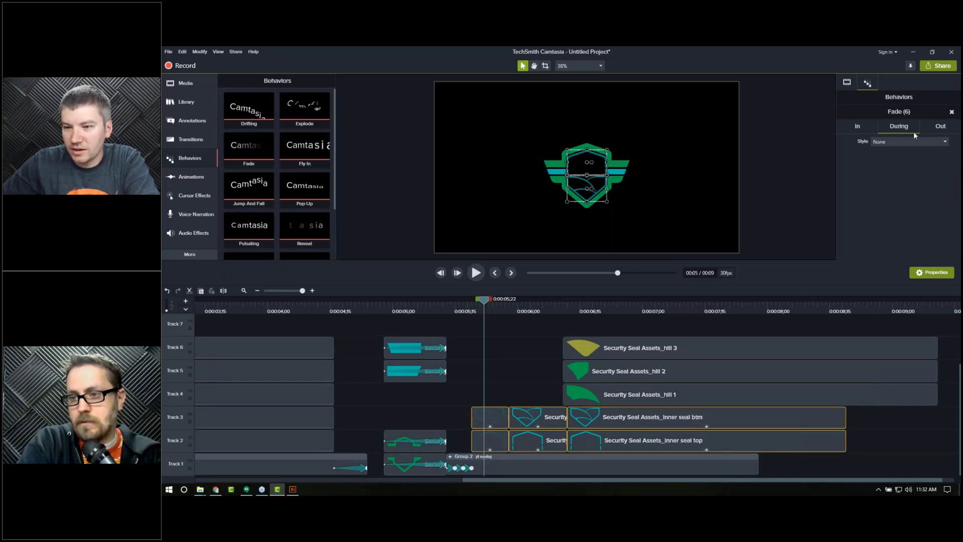
click(934, 127)
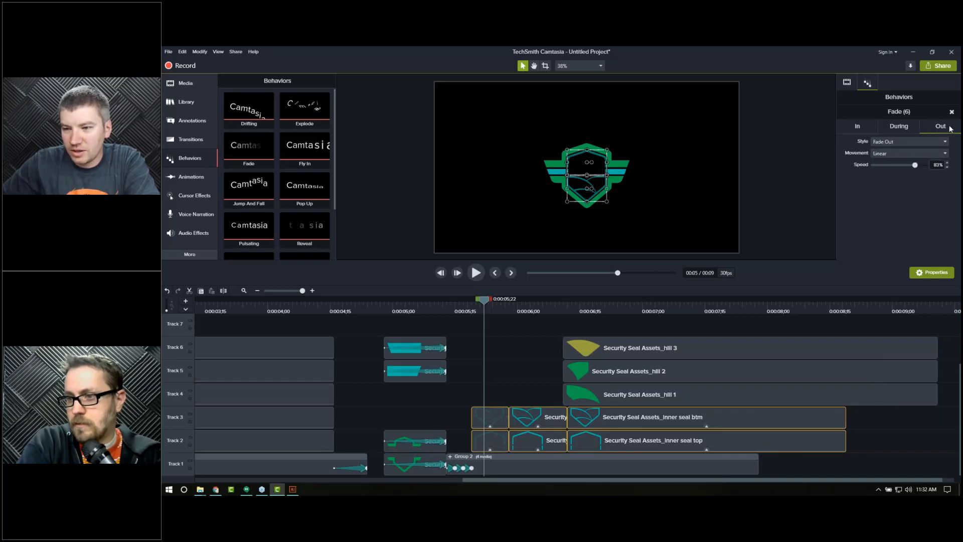
Step: Step frame by frame through the inner seal fade and hill reveal to review the seal assembly timing
click(465, 311)
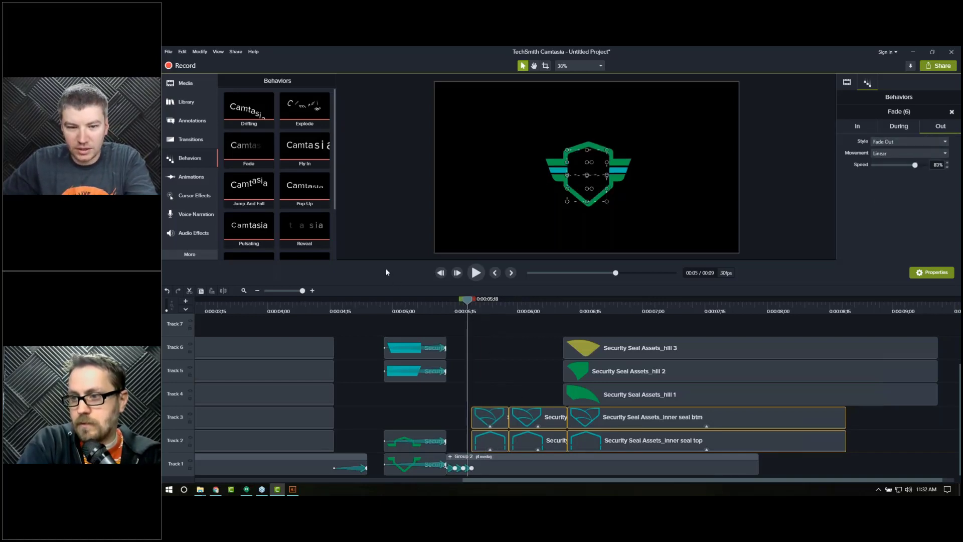
click(495, 368)
key(period)
key(period)
key(period)
key(period)
key(period)
key(period)
key(period)
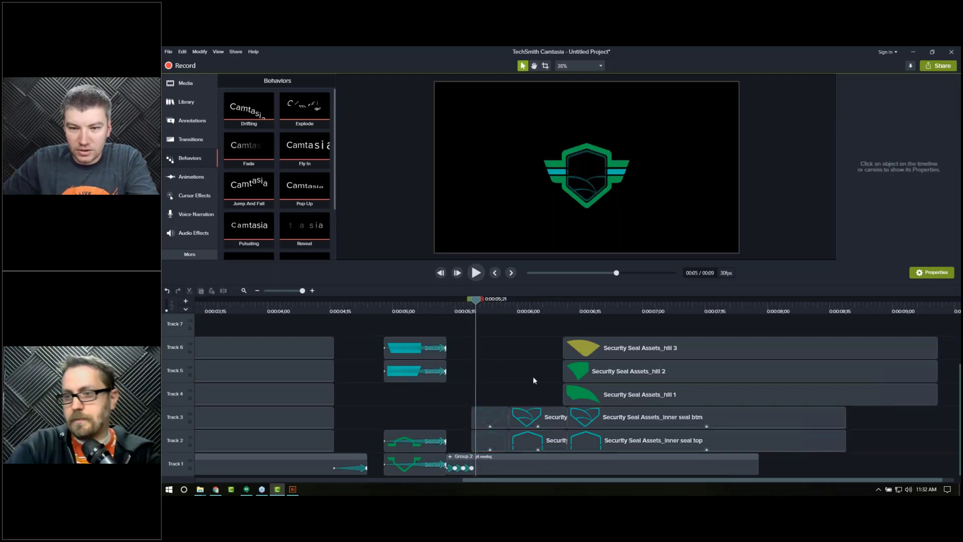
key(period)
key(period)
key(period)
key(period)
key(period)
key(period)
key(period)
key(period)
key(period)
key(period)
key(period)
key(period)
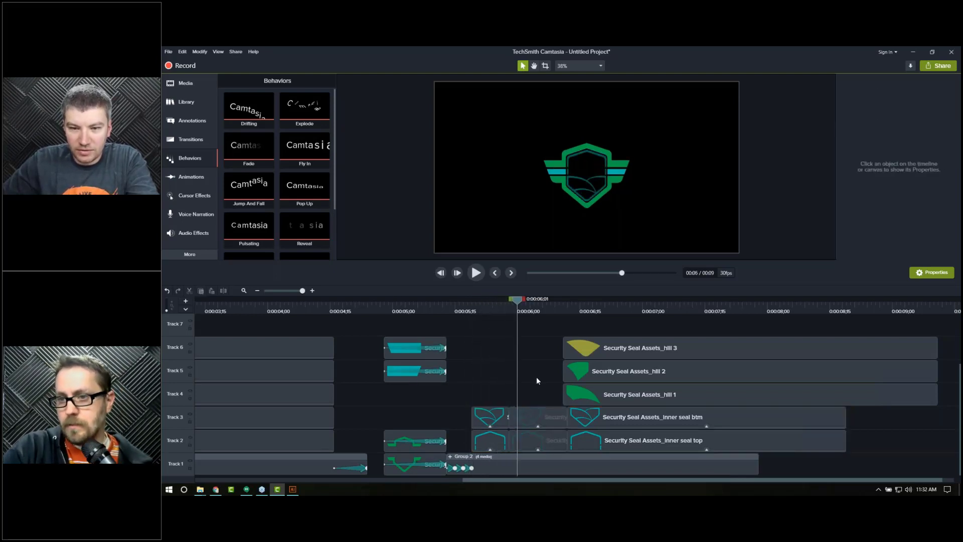
key(period)
key(period)
key(period)
key(period)
key(period)
key(period)
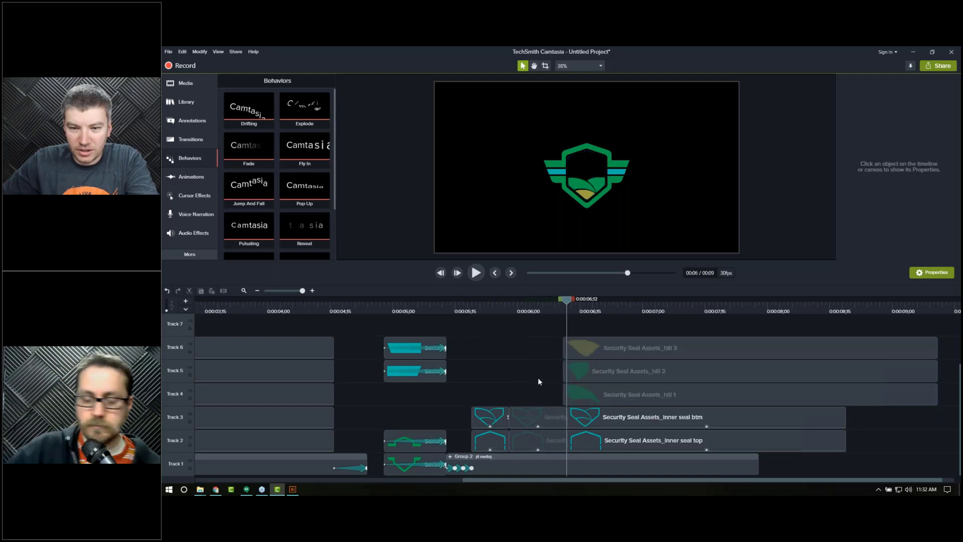
key(period)
key(period)
key(period)
key(period)
key(period)
key(period)
key(period)
key(period)
key(period)
key(period)
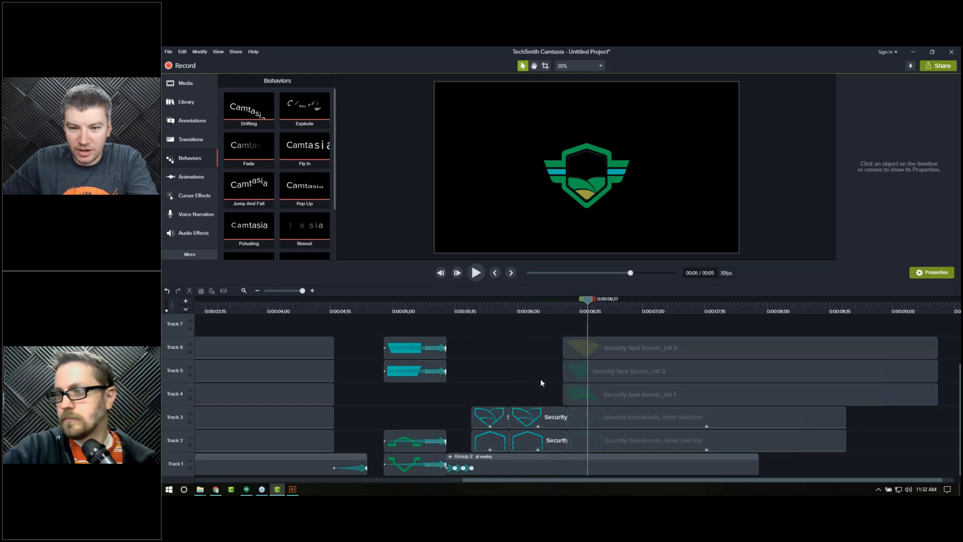
key(period)
key(period)
key(period)
key(period)
key(period)
key(period)
key(period)
key(period)
key(period)
key(period)
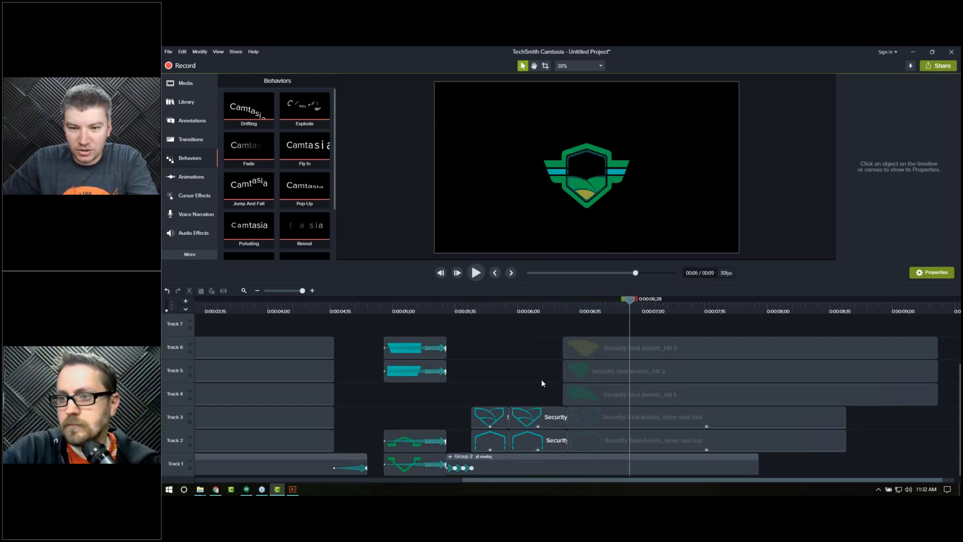
key(period)
key(period)
key(period)
key(period)
key(period)
key(period)
key(period)
key(period)
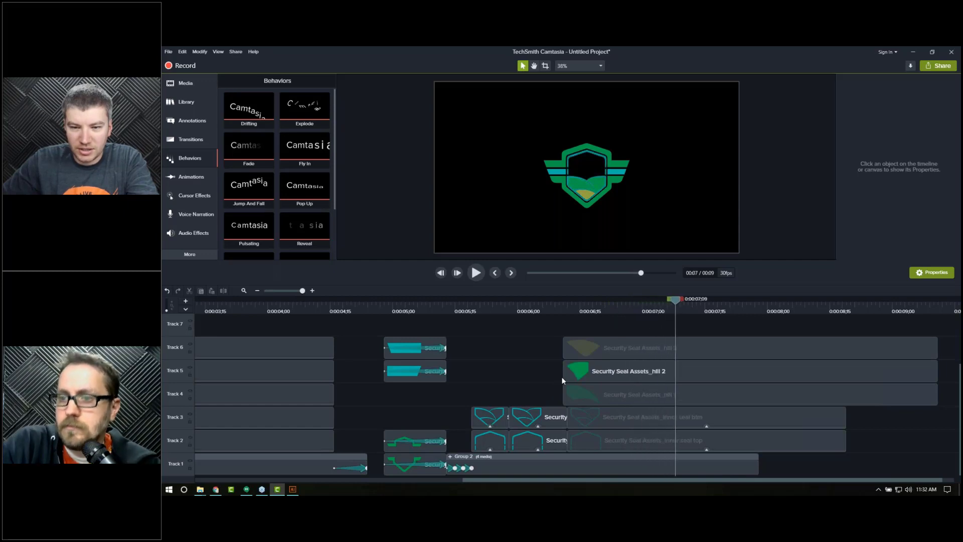
click(516, 307)
key(period)
key(period)
key(period)
key(period)
key(period)
key(period)
key(period)
key(period)
key(period)
key(period)
key(period)
key(period)
key(period)
key(period)
key(period)
key(period)
key(period)
key(period)
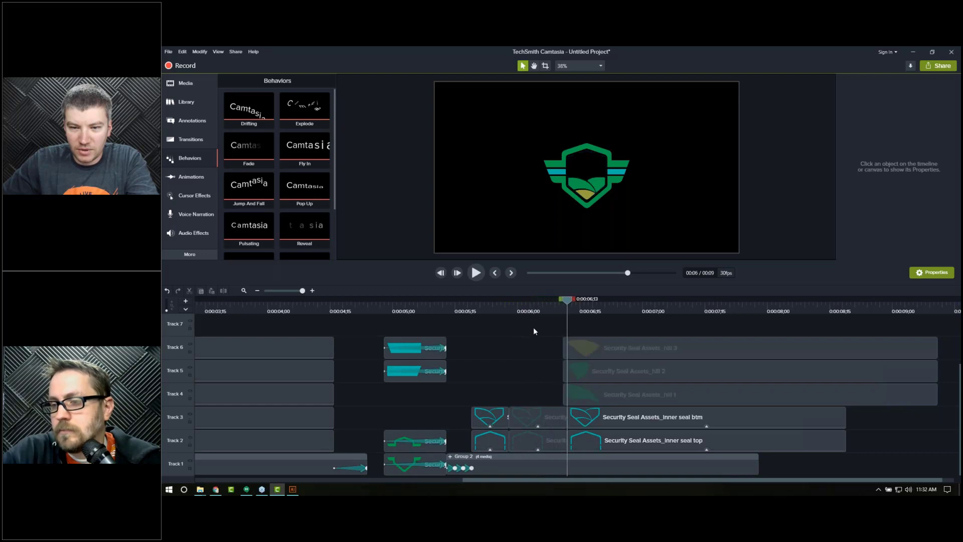
key(period)
key(period)
key(period)
key(period)
key(period)
key(period)
key(period)
key(period)
key(period)
key(period)
key(period)
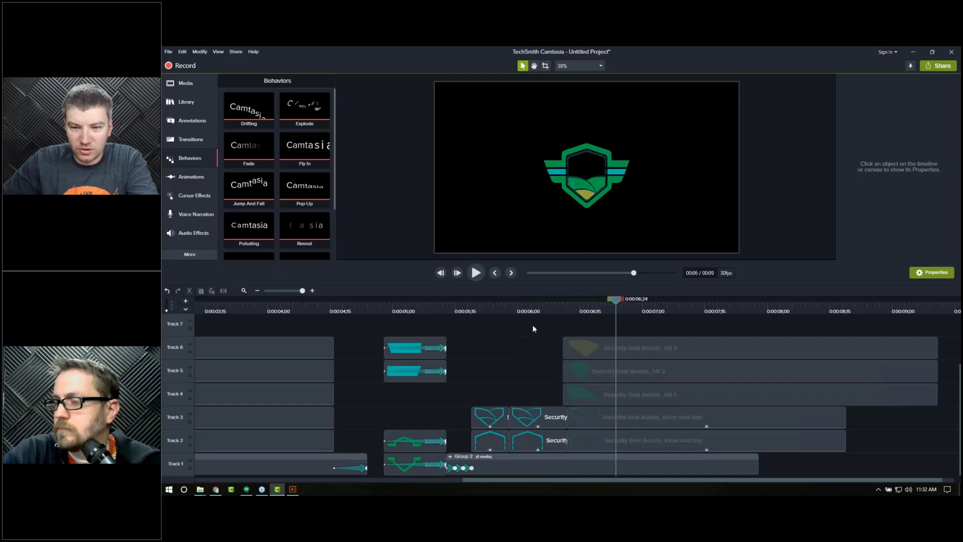
Step: Copy the Fade behavior from the inner seal bottom clip and paste it onto the three hill clips
drag(552, 344, 600, 396)
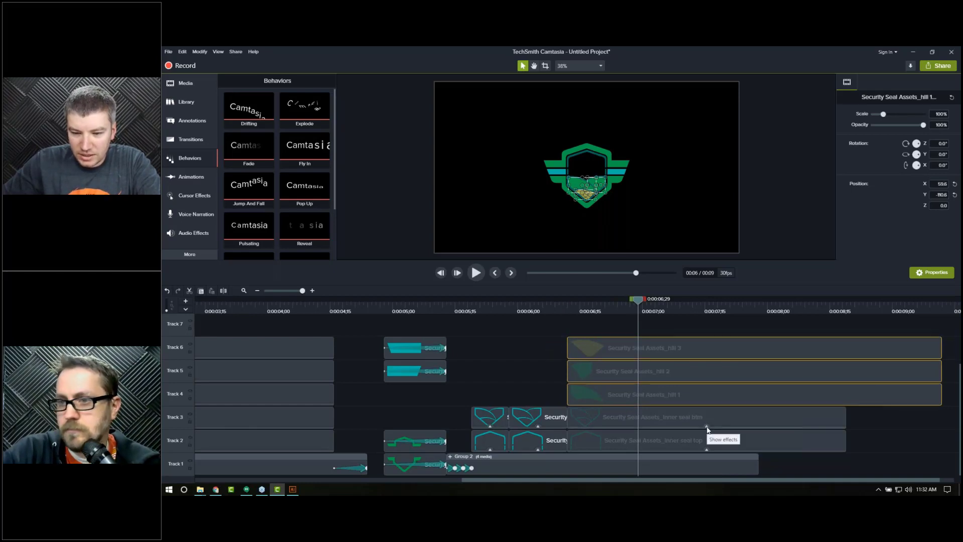
click(708, 428)
click(586, 426)
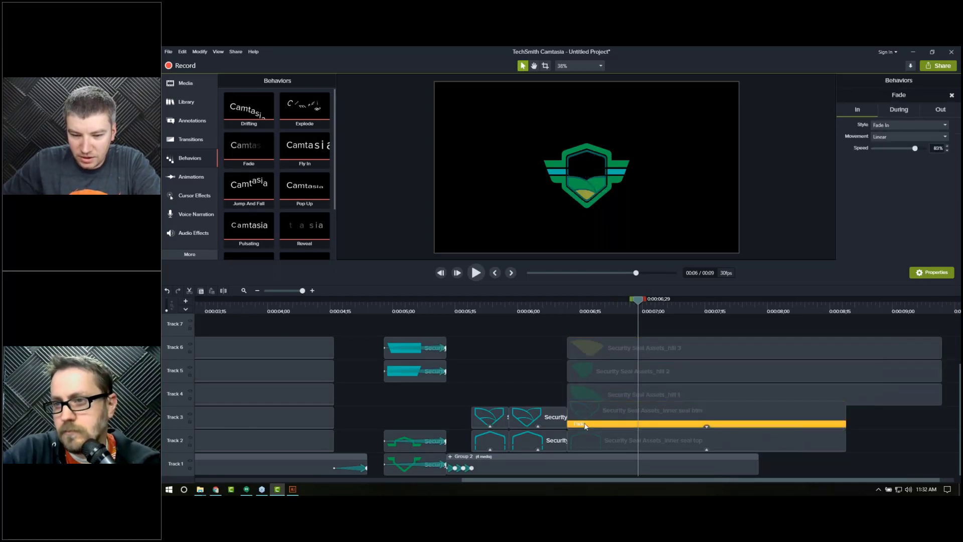
right_click(606, 427)
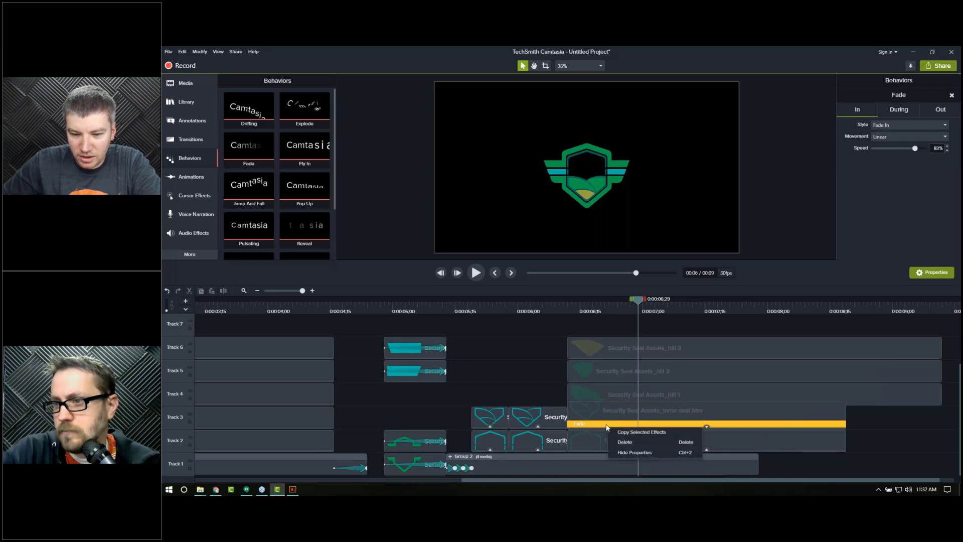
click(627, 433)
click(541, 351)
drag(551, 340, 628, 396)
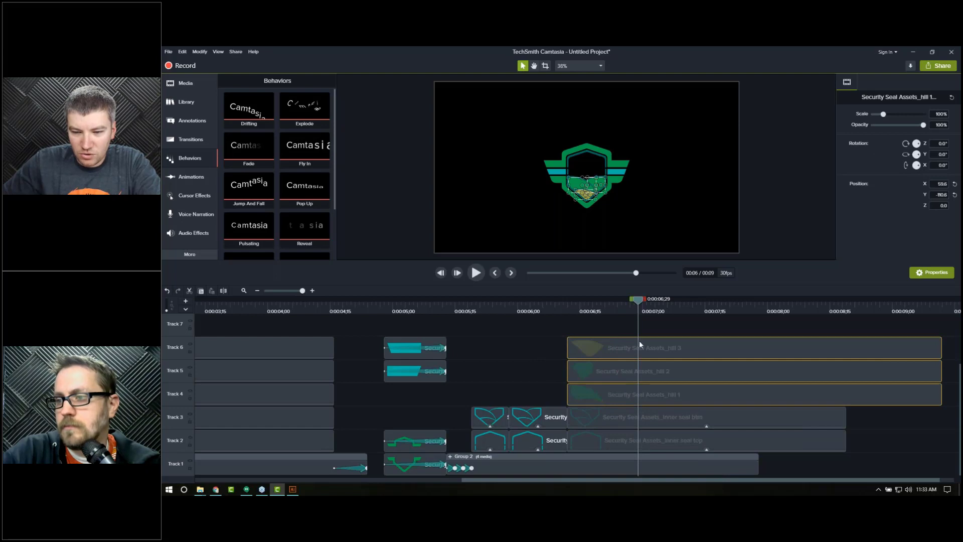
right_click(655, 368)
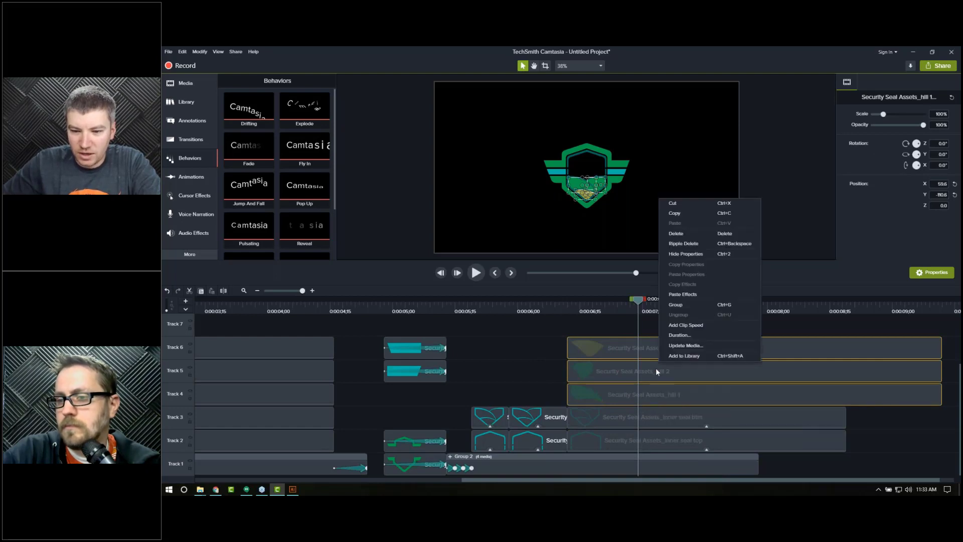
click(683, 294)
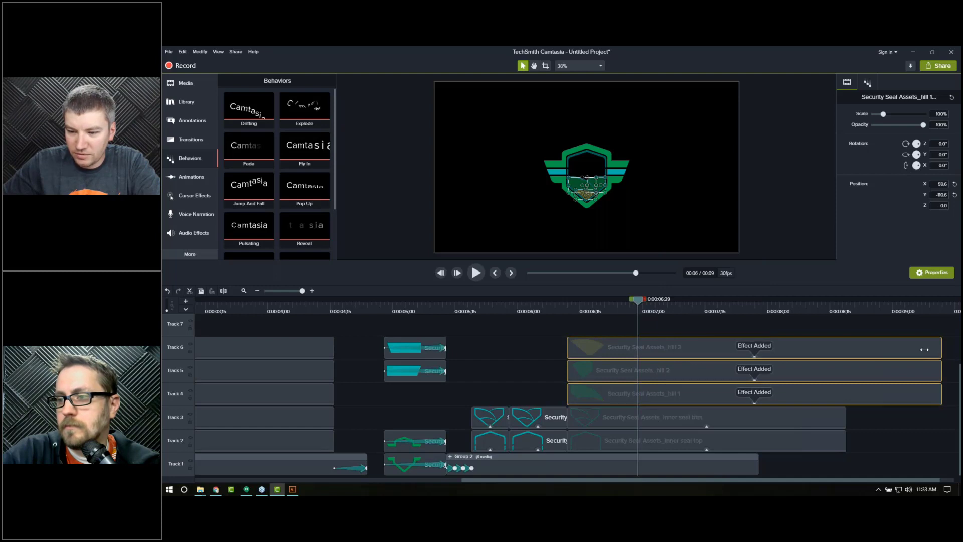
Step: Trim the three hill clips to end with the inner seal clips and extend Group 2 to the same end point
drag(941, 370, 846, 371)
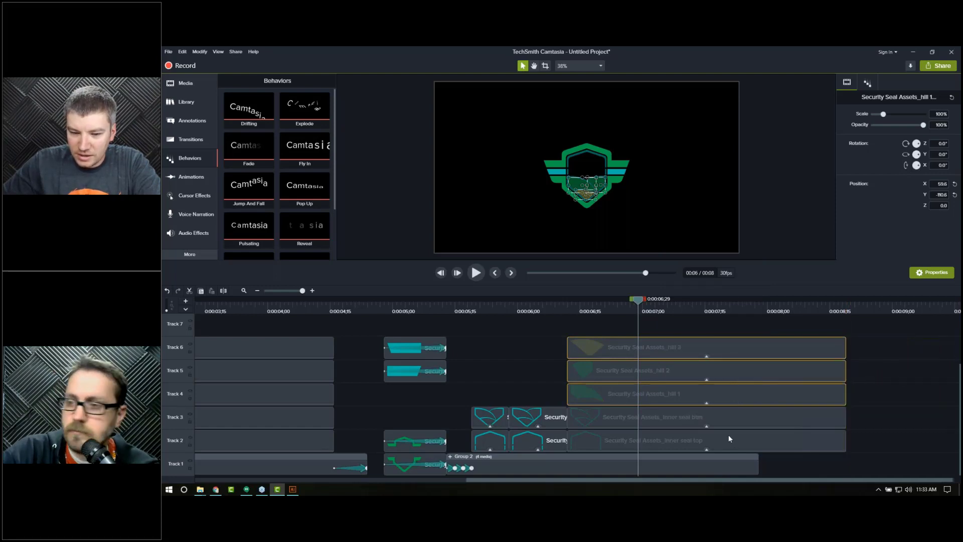
click(690, 470)
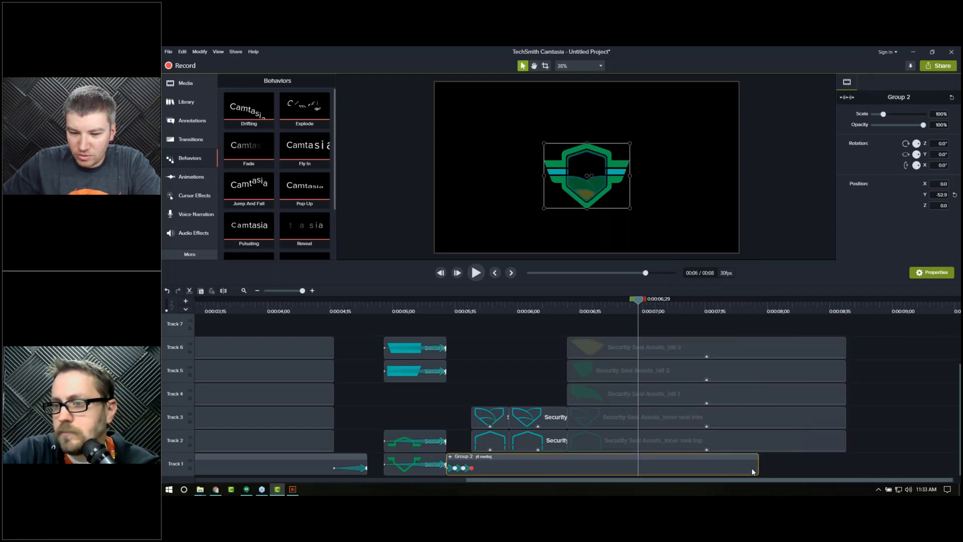
drag(758, 464, 846, 464)
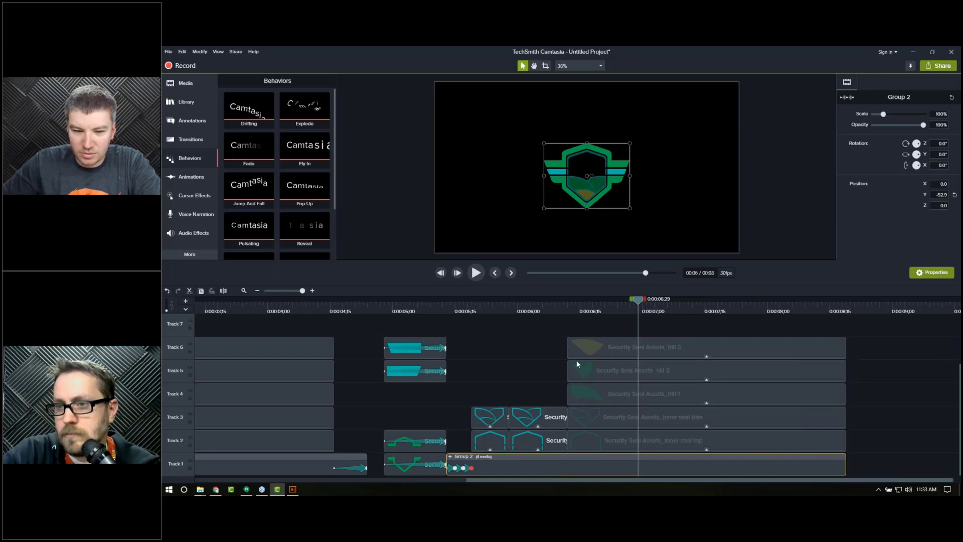
Step: Step frame by frame through the whole seal assembly from about 0:00:04;27 to review the fades
drag(447, 303, 379, 306)
click(405, 195)
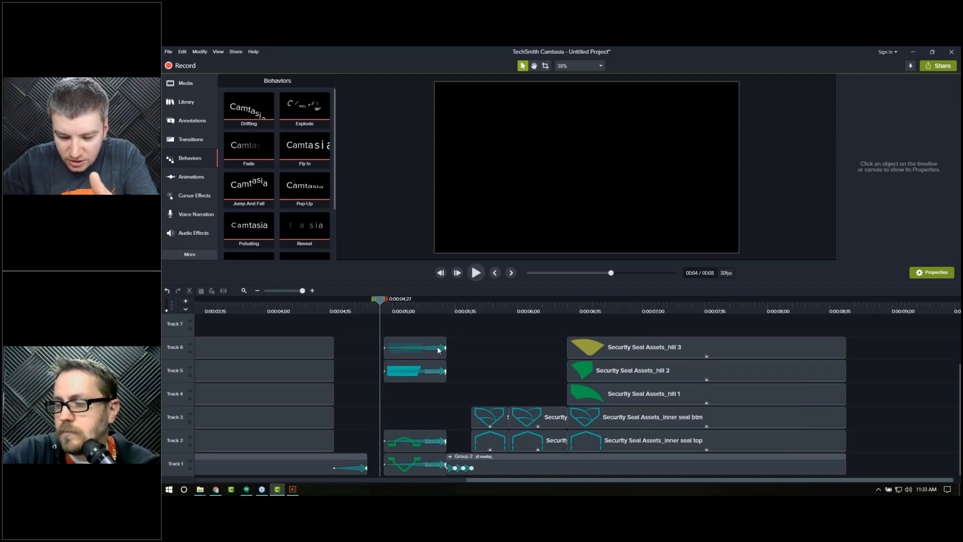
key(period)
key(period)
key(period)
key(period)
key(period)
key(period)
key(period)
key(period)
key(period)
key(period)
key(period)
key(period)
key(period)
key(period)
key(period)
key(period)
key(period)
key(period)
key(period)
key(period)
key(period)
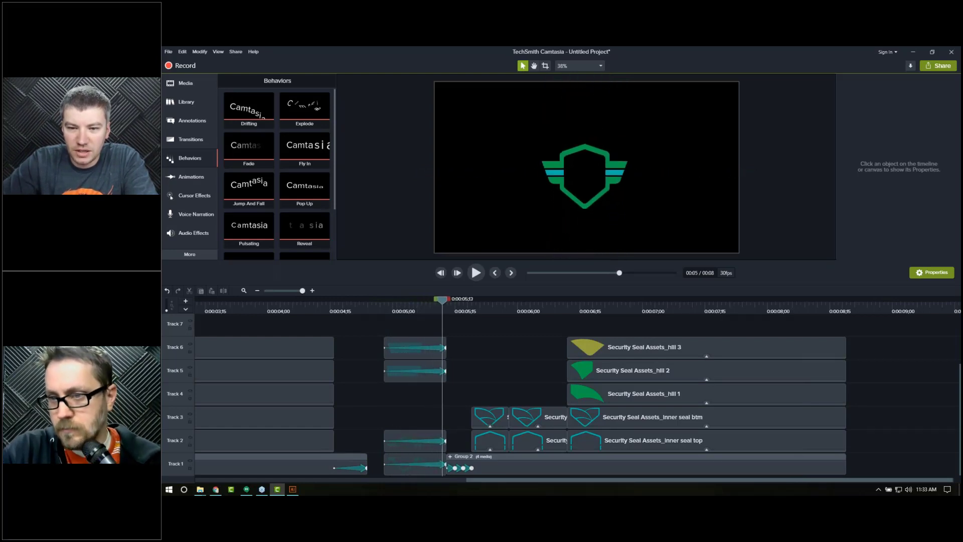
key(period)
key(period)
key(period)
key(period)
key(period)
key(period)
key(period)
key(period)
key(period)
key(period)
key(period)
key(period)
key(period)
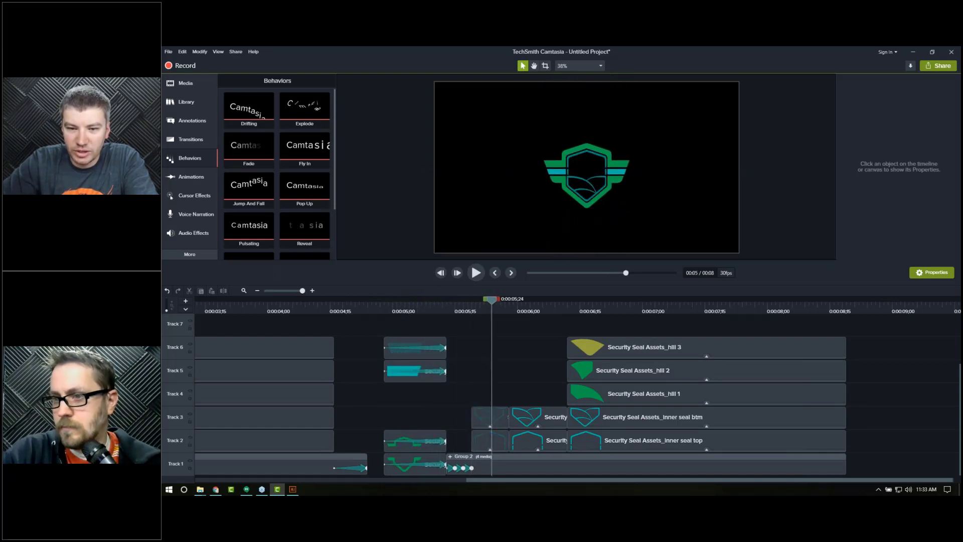
key(period)
key(period)
key(period)
key(period)
key(period)
key(period)
key(period)
key(period)
key(period)
key(period)
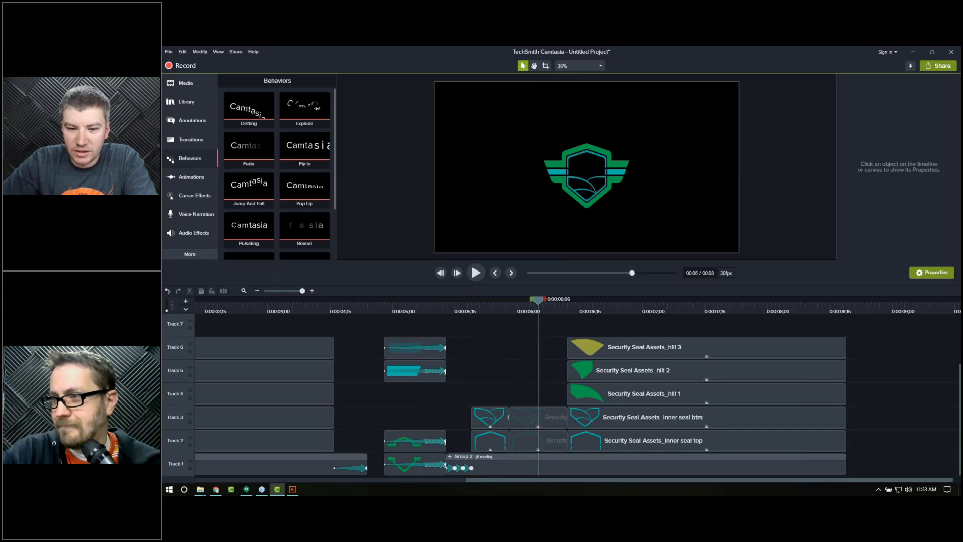
key(period)
key(period)
key(period)
key(period)
key(period)
key(period)
key(period)
key(period)
key(period)
key(period)
key(period)
key(period)
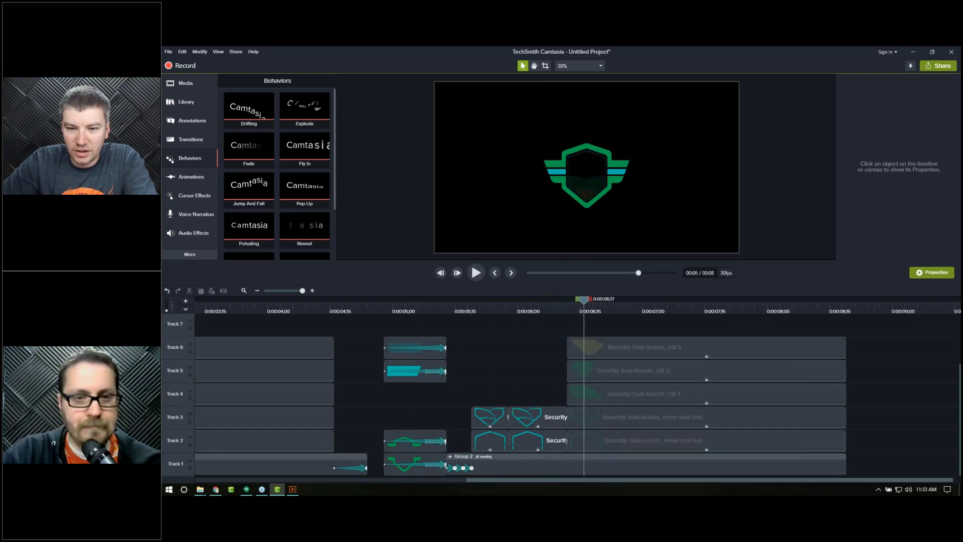
key(period)
key(period)
key(period)
key(period)
key(period)
key(period)
key(period)
key(period)
key(period)
key(period)
key(period)
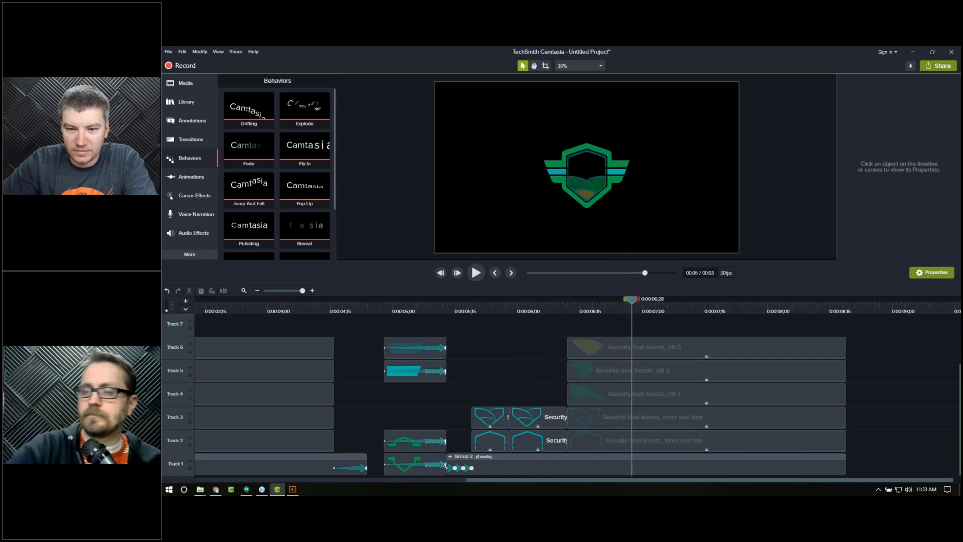
key(period)
key(period)
key(period)
key(period)
key(period)
key(period)
key(period)
key(period)
key(period)
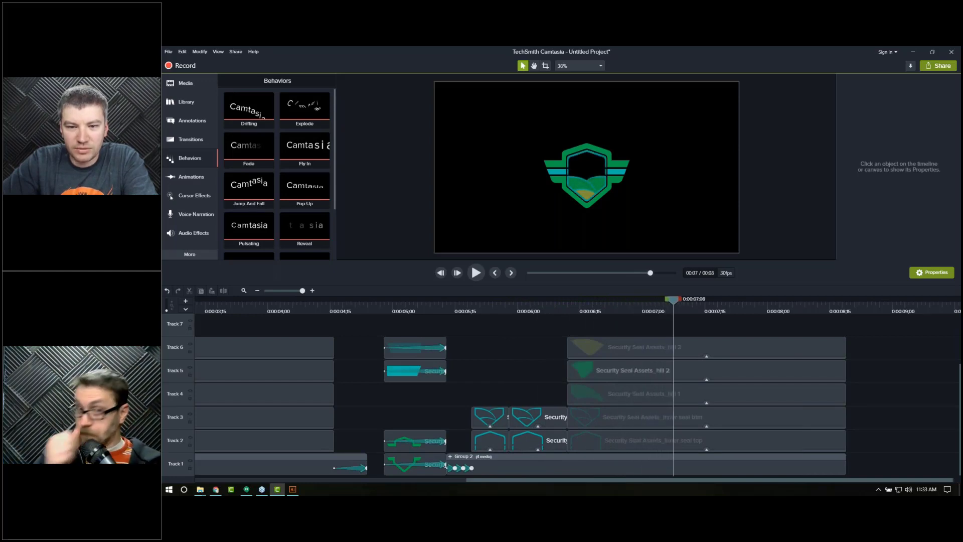
key(period)
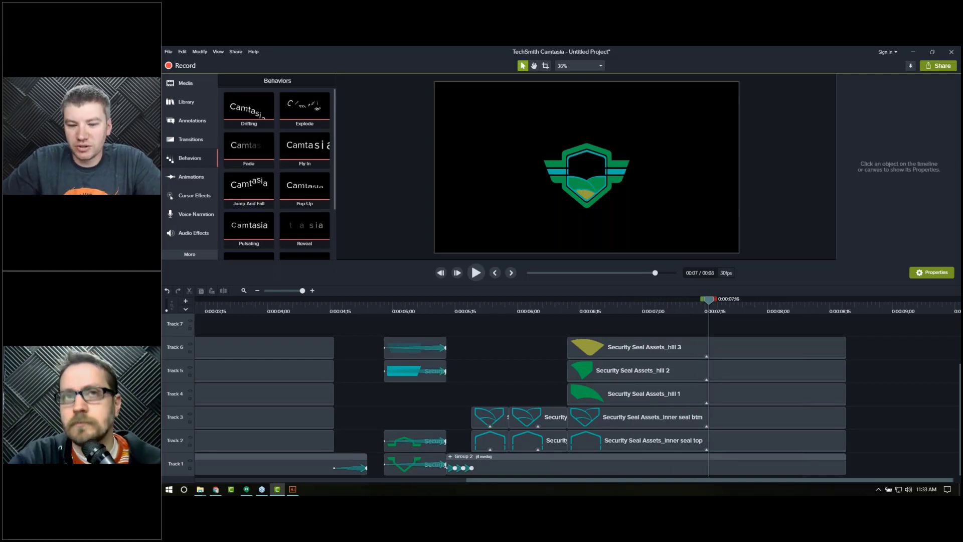
key(period)
key(period)
key(period)
key(period)
key(period)
key(period)
key(period)
key(period)
key(period)
key(period)
key(period)
key(period)
key(period)
key(period)
key(period)
key(period)
key(period)
key(period)
key(period)
key(period)
key(period)
key(period)
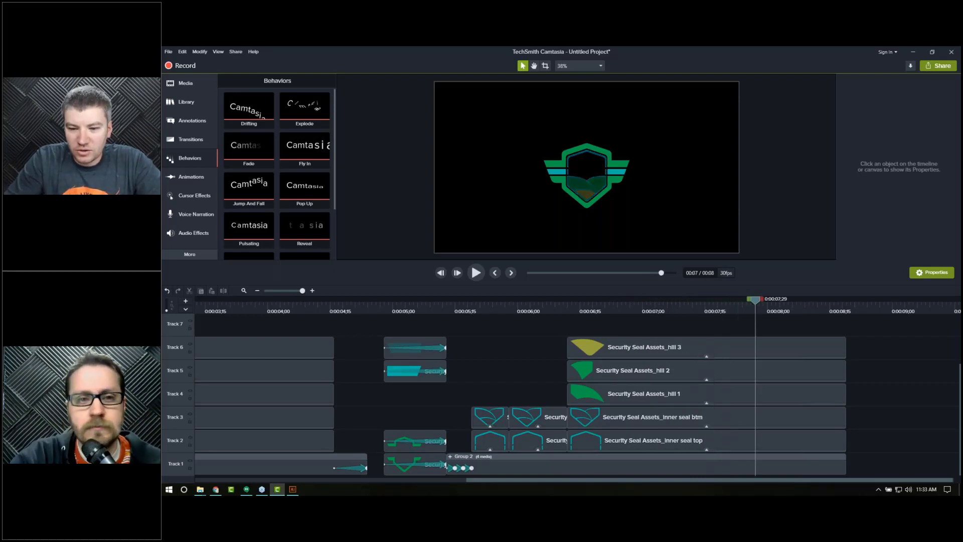
key(period)
key(period)
key(period)
key(period)
key(period)
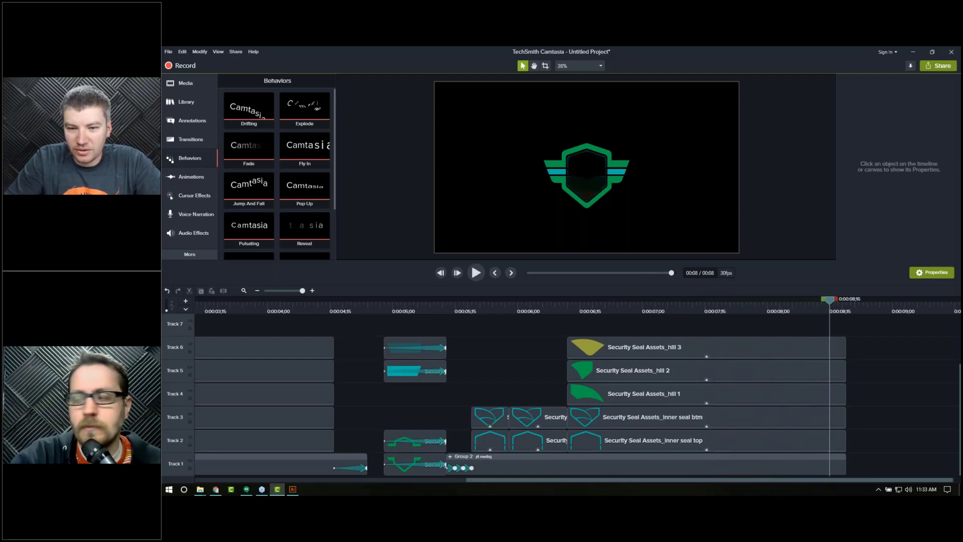
Step: Add a Fade transition to the end of the Group 2 clip
key(comma)
key(comma)
key(comma)
key(comma)
key(comma)
key(comma)
key(comma)
key(comma)
key(comma)
key(comma)
key(comma)
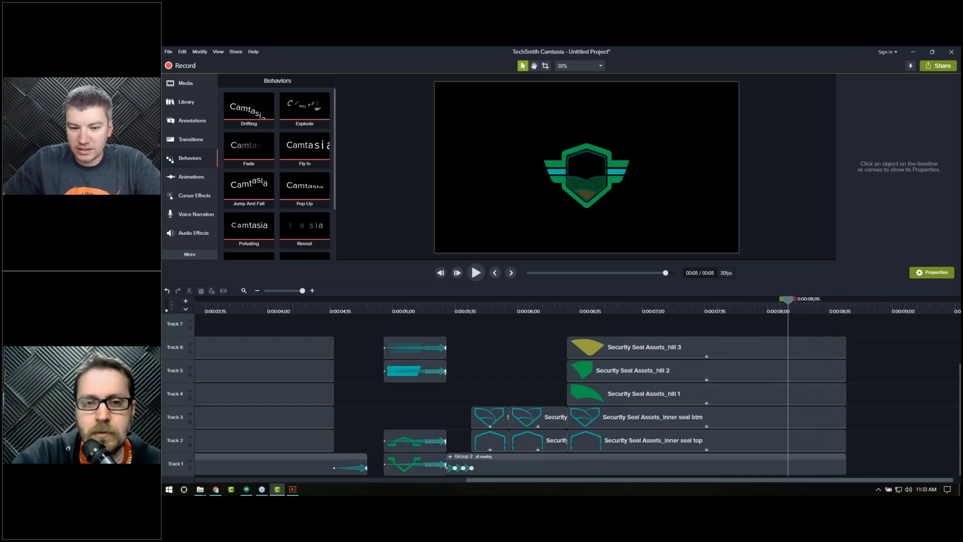
click(833, 470)
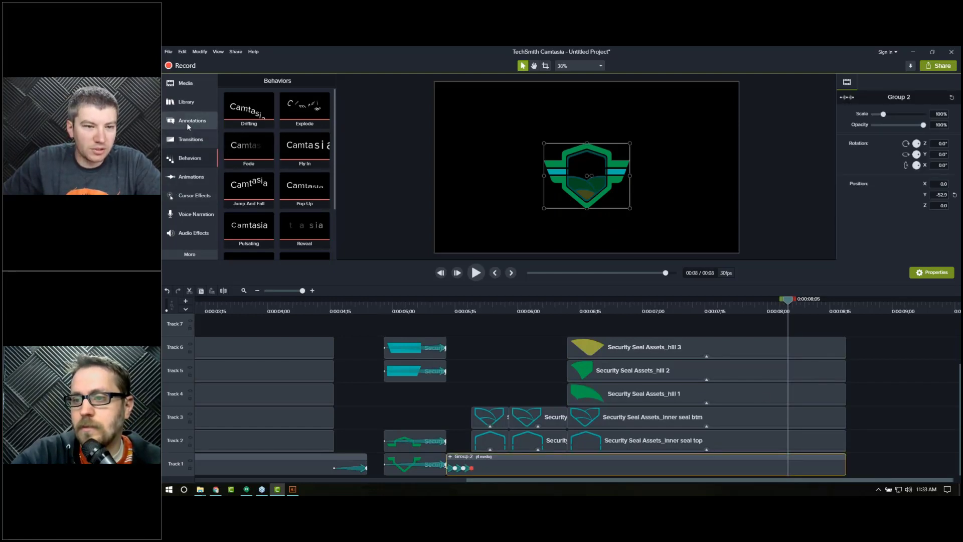
click(189, 139)
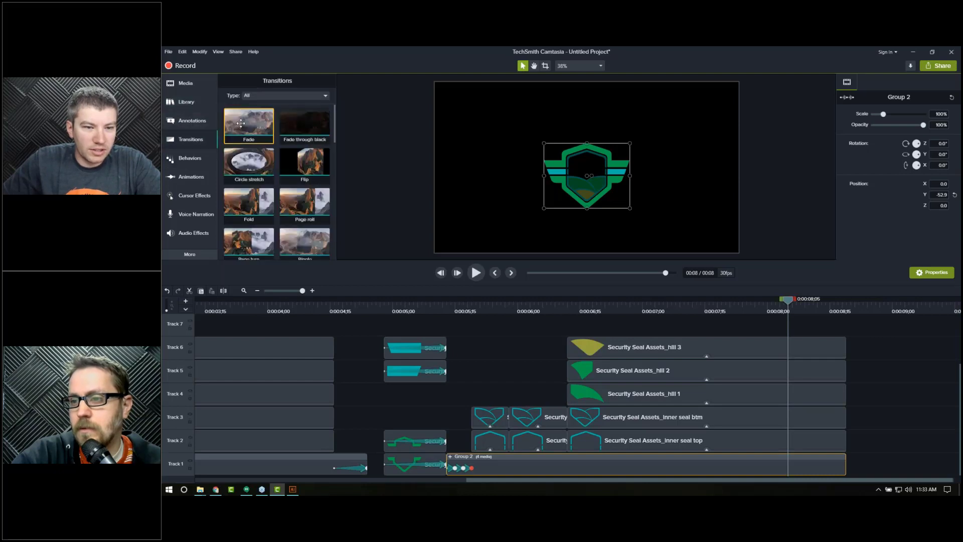
drag(865, 466, 838, 461)
Step: Play back the seal's ending and zoom out the timeline to view the whole project
drag(711, 312, 633, 308)
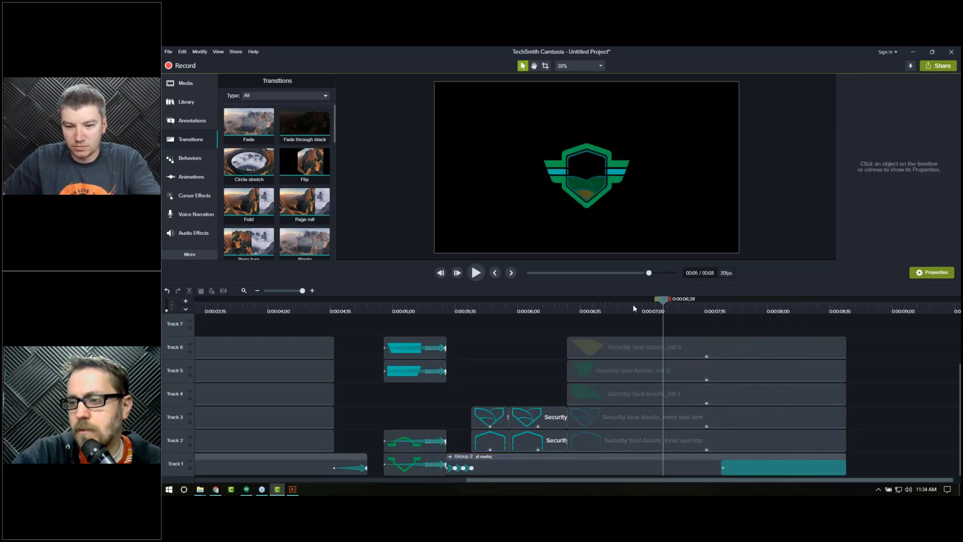
key(space)
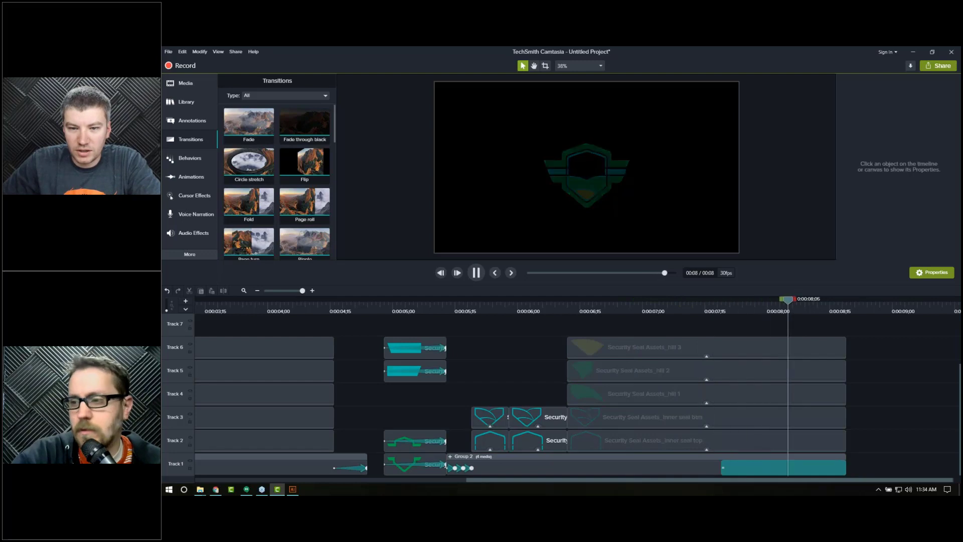
drag(816, 420, 820, 459)
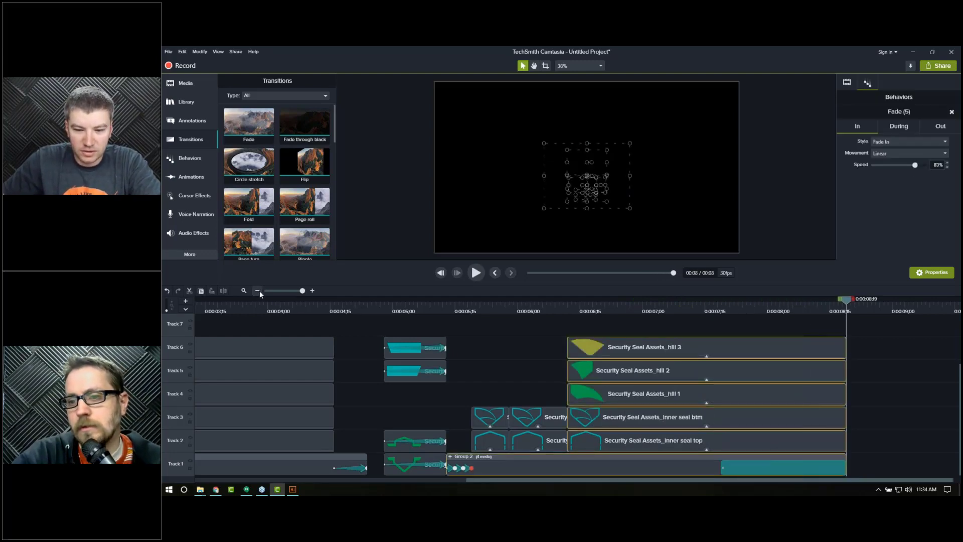
click(258, 291)
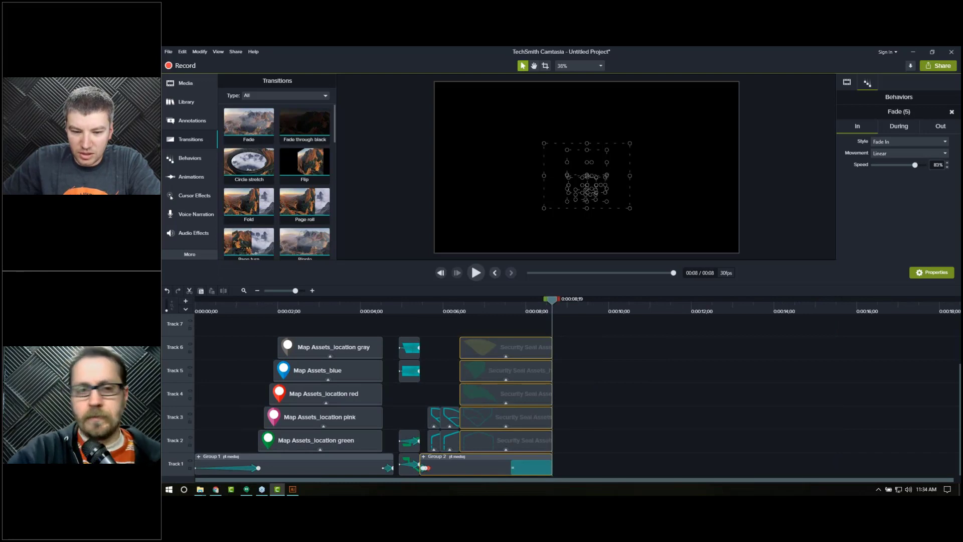
Step: Extend the selected seal clips and Group 2 so they all end at about 0:00:14
drag(563, 444, 785, 445)
click(572, 309)
drag(643, 316, 792, 317)
click(611, 312)
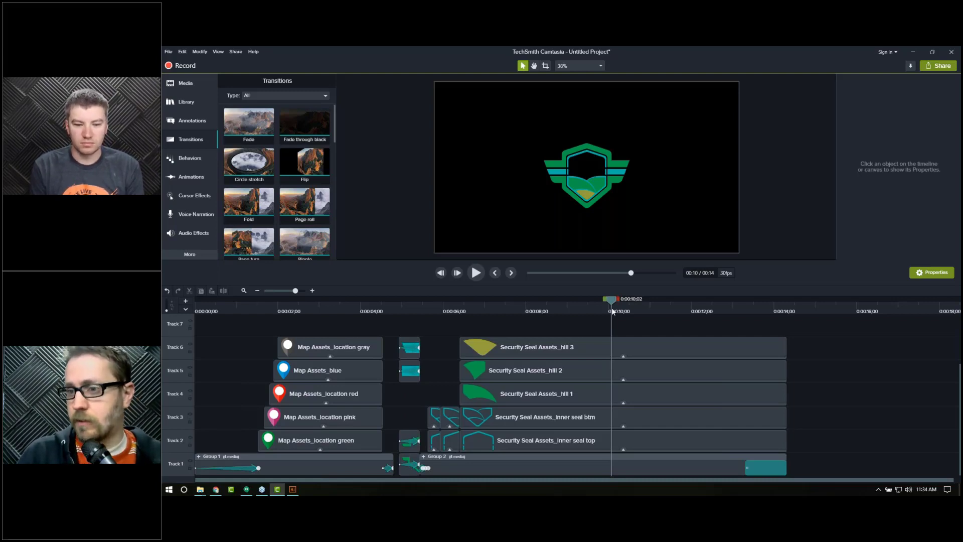
Step: Scrub the playhead around 0:00:05–0:00:06 and inspect the inner seal clips' applied behaviors
click(433, 311)
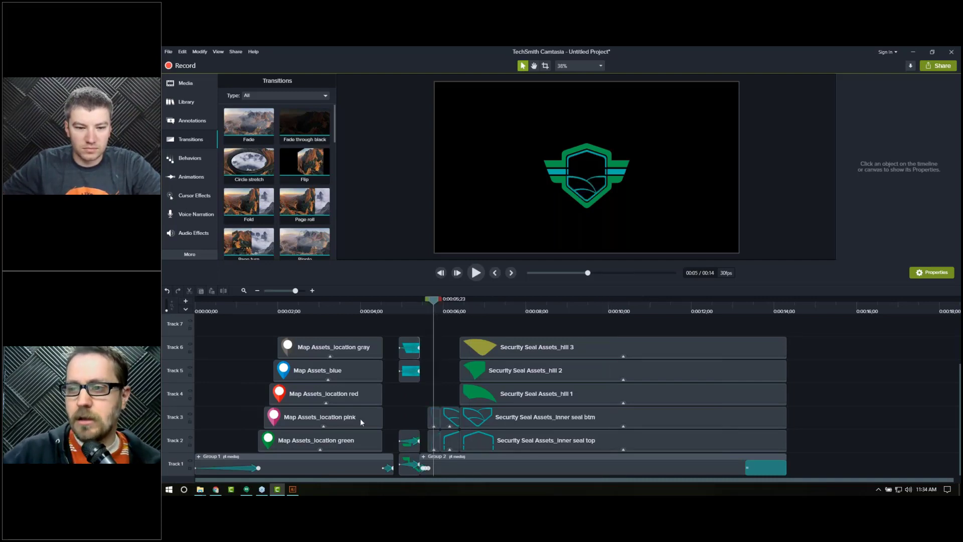
mouse_move(292, 490)
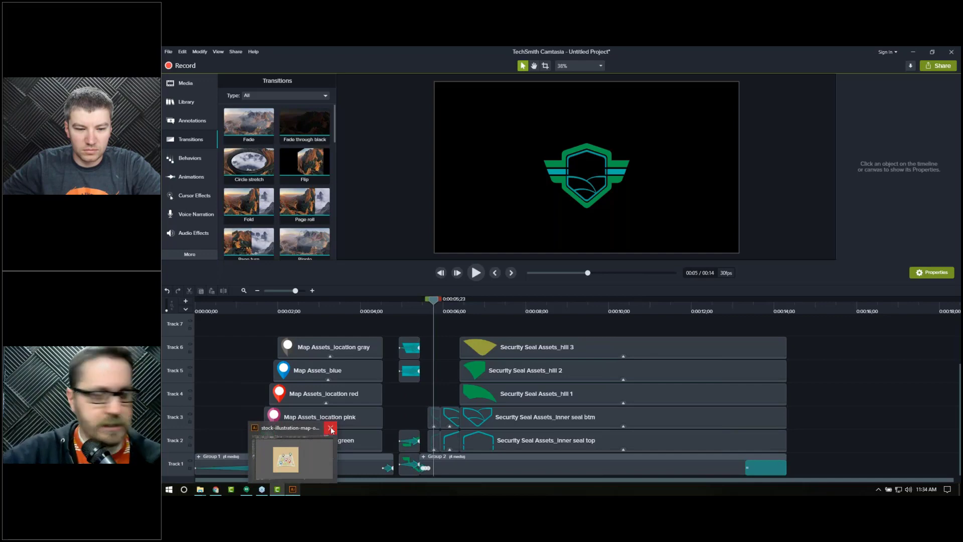
click(436, 310)
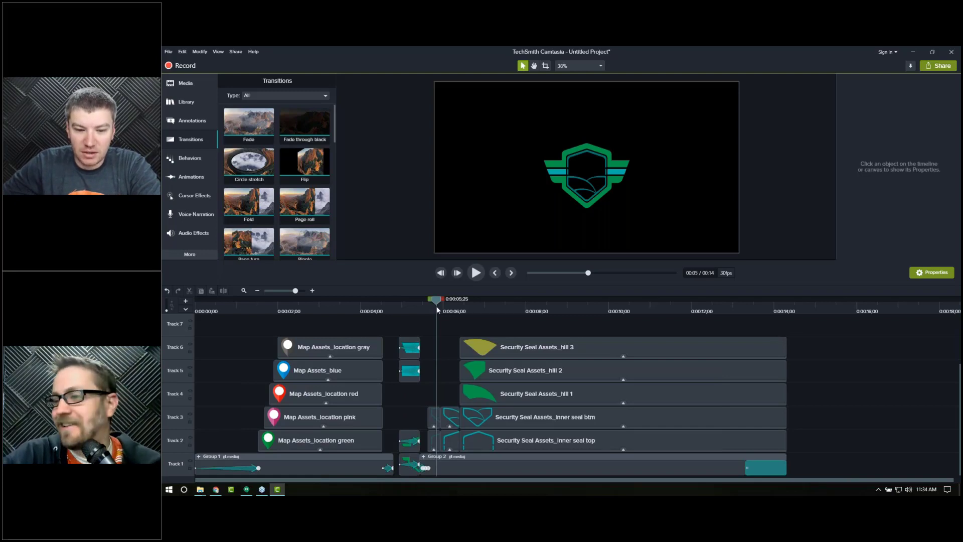
drag(437, 306, 459, 303)
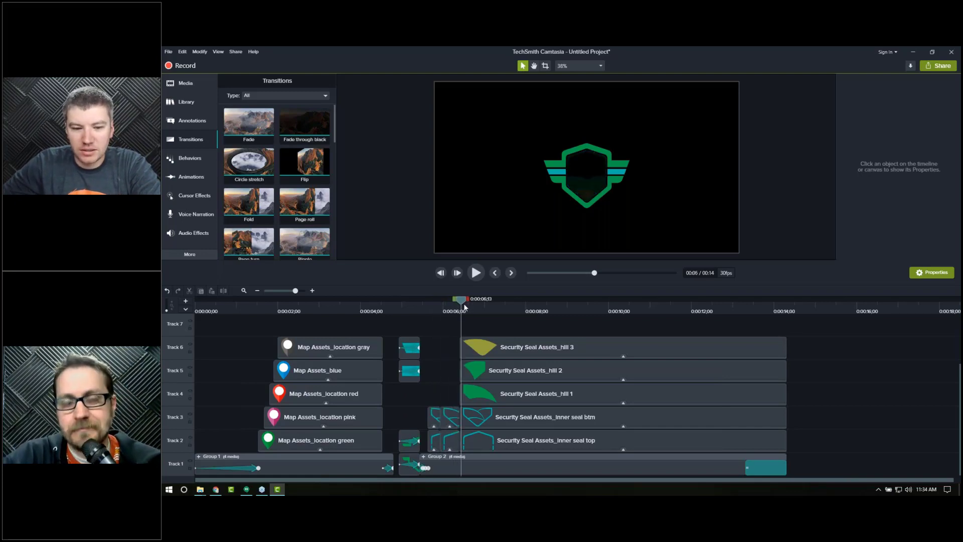
click(431, 310)
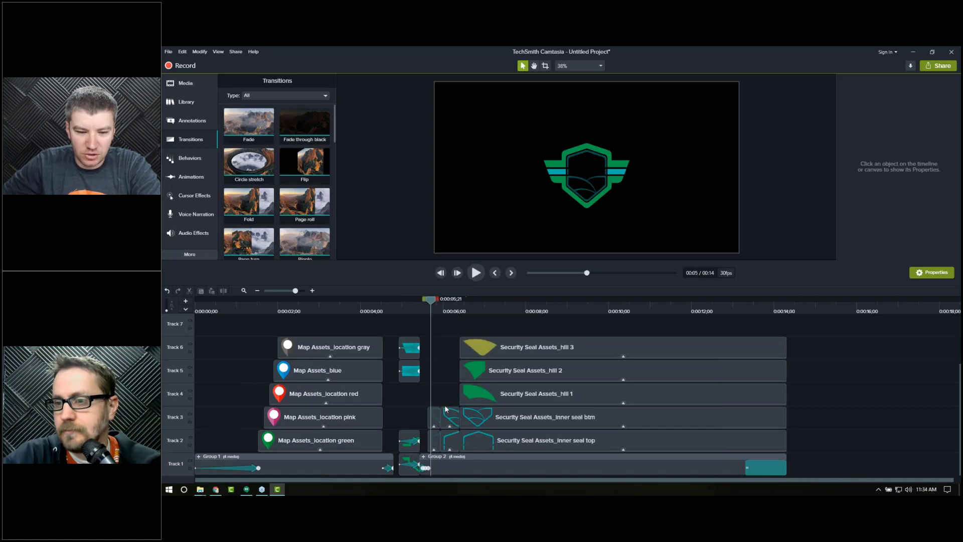
drag(436, 408, 432, 449)
drag(819, 410, 439, 450)
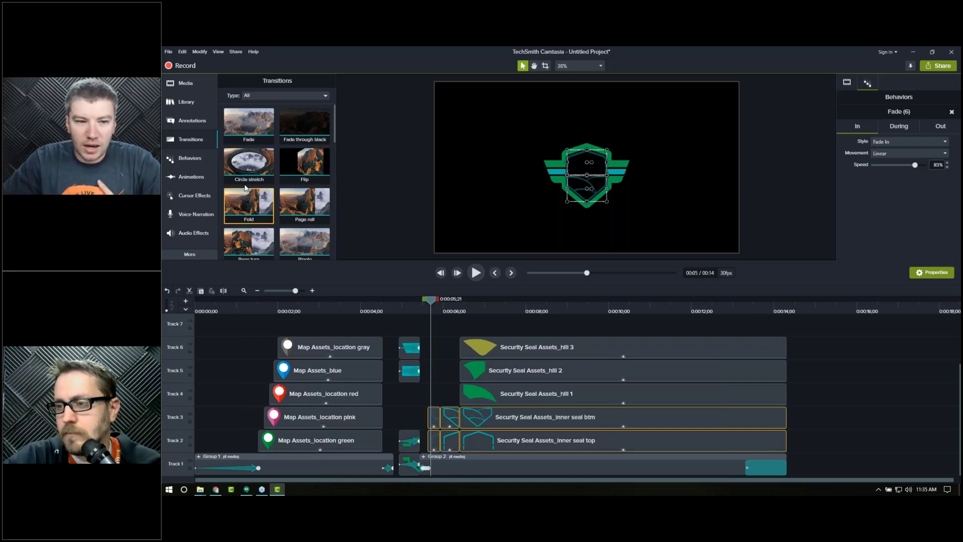
click(193, 158)
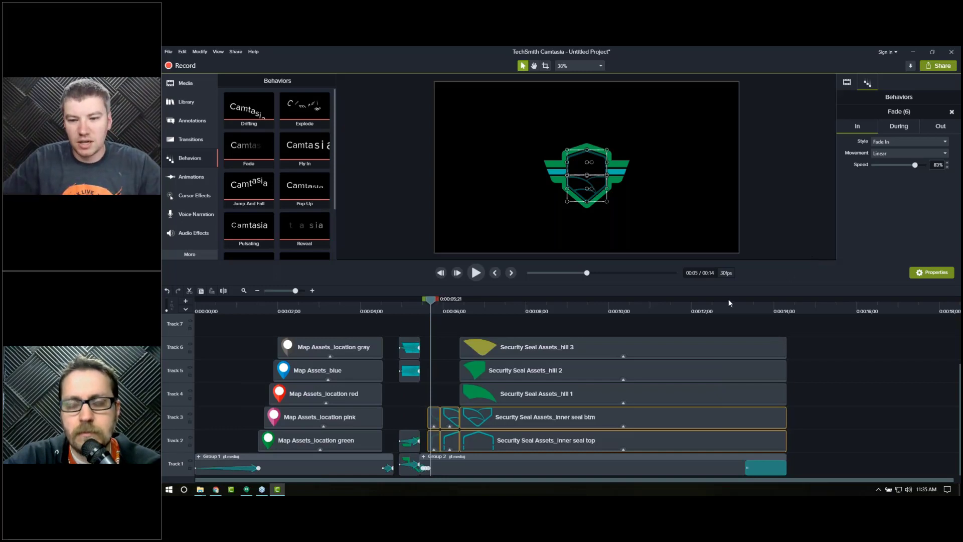
Step: Step frame by frame from about 0:00:05 through the hill clips' fade-in to examine the seal assembly timing
click(426, 311)
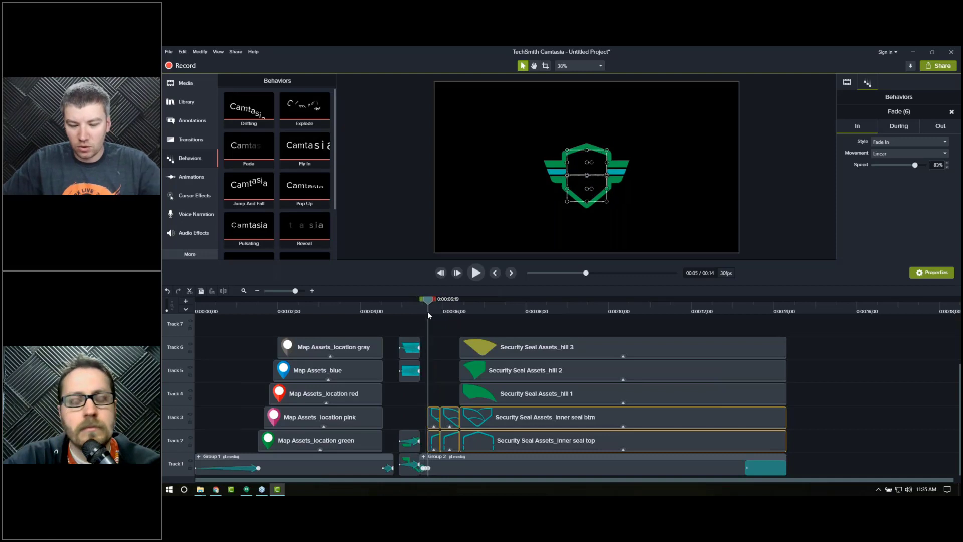
key(period)
key(period)
key(period)
key(period)
key(period)
key(period)
key(period)
key(period)
key(period)
key(period)
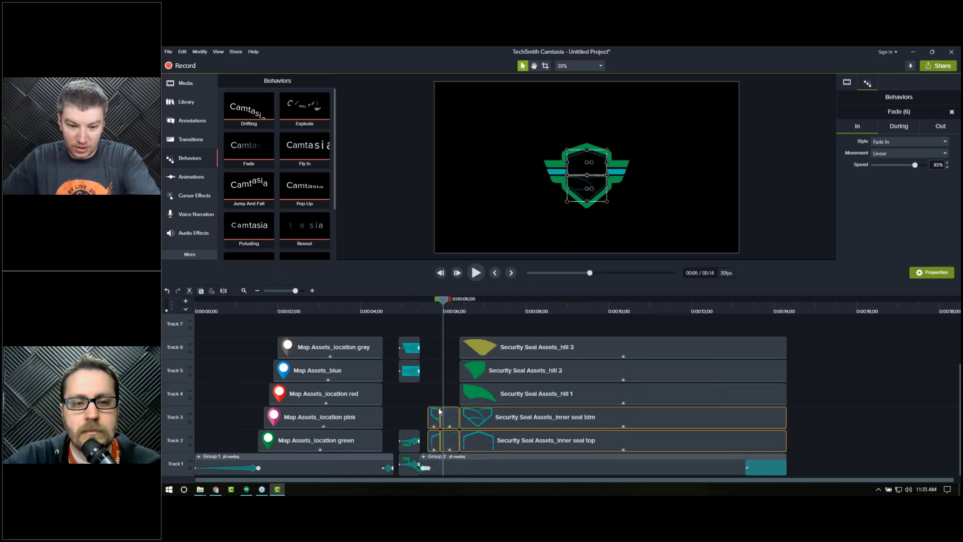
click(432, 394)
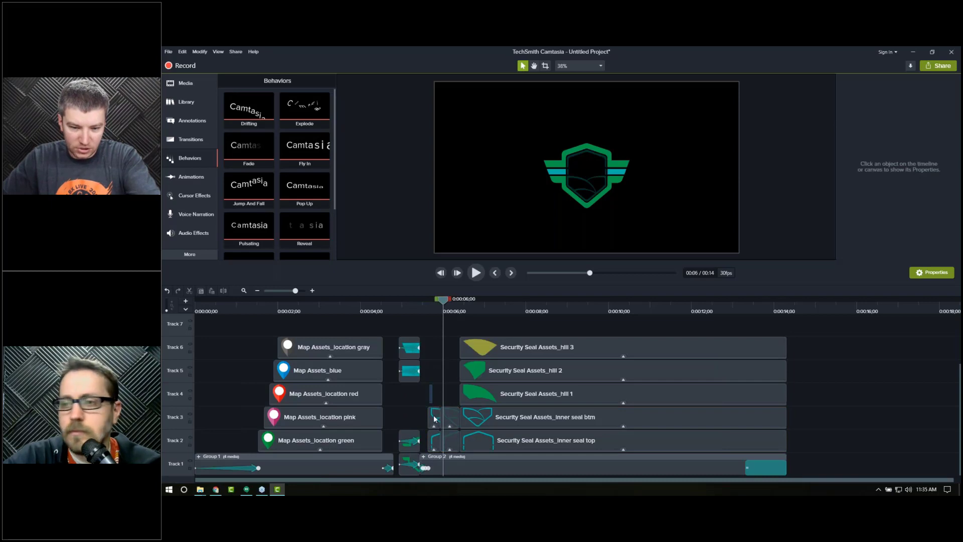
click(435, 419)
click(425, 309)
click(447, 360)
key(period)
key(period)
key(period)
key(period)
key(period)
key(period)
key(period)
key(period)
key(period)
key(period)
key(period)
key(period)
key(period)
key(period)
key(period)
key(period)
key(period)
key(period)
key(period)
key(period)
key(period)
key(period)
key(period)
key(period)
key(period)
key(period)
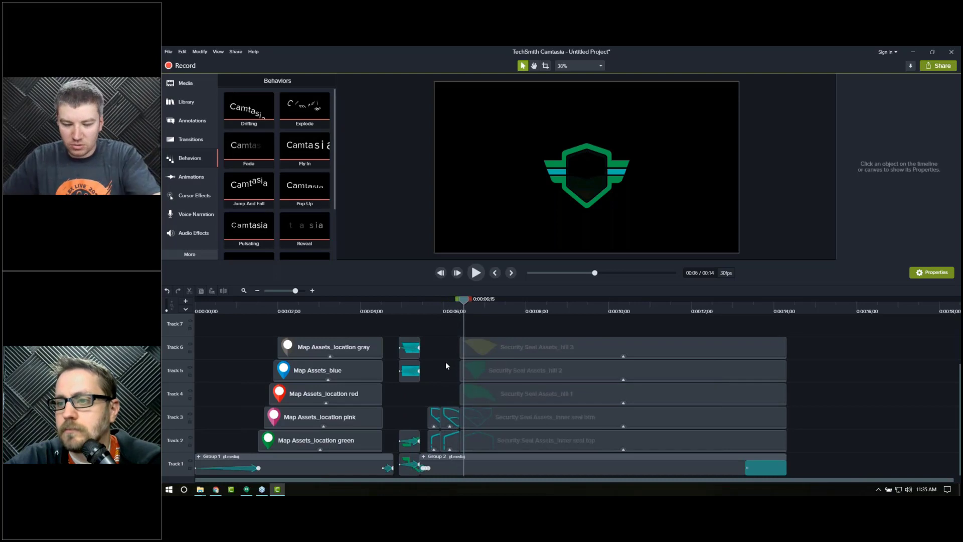
key(period)
key(period)
key(period)
key(period)
key(period)
key(period)
key(period)
key(period)
key(period)
key(period)
key(period)
key(period)
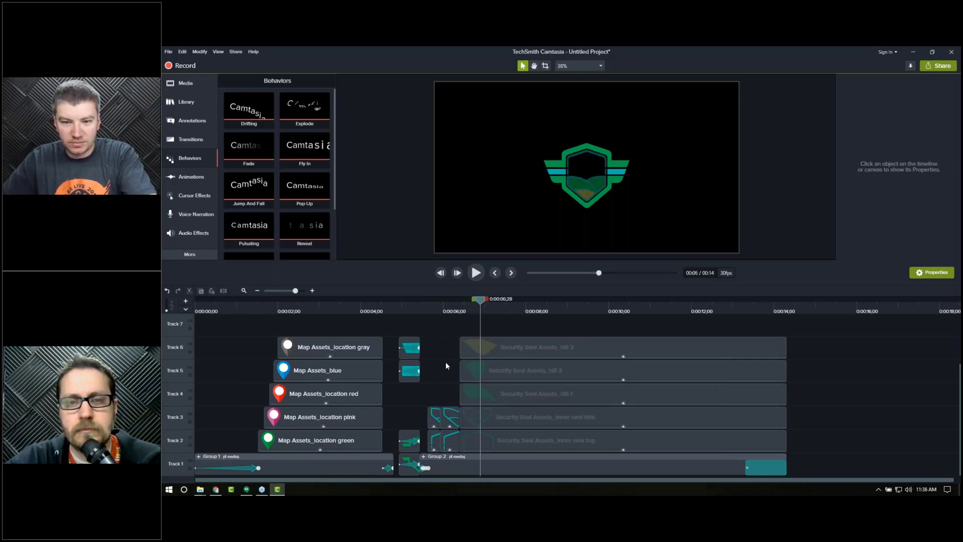
key(period)
key(period)
key(period)
key(period)
key(period)
key(period)
key(period)
key(period)
key(period)
key(period)
key(period)
key(period)
key(period)
key(period)
key(period)
key(period)
key(period)
key(period)
key(period)
key(period)
key(period)
key(period)
key(period)
key(period)
key(period)
key(period)
key(period)
key(period)
key(period)
key(period)
key(period)
key(period)
key(period)
key(period)
Step: Try a Jump style as the hill 3 clip's During behavior and play it back
click(551, 351)
click(908, 125)
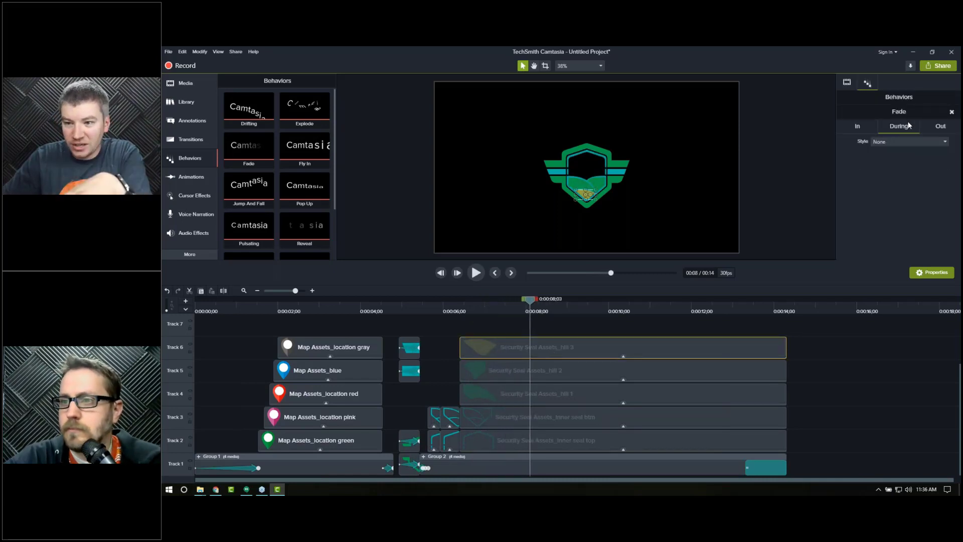
click(899, 140)
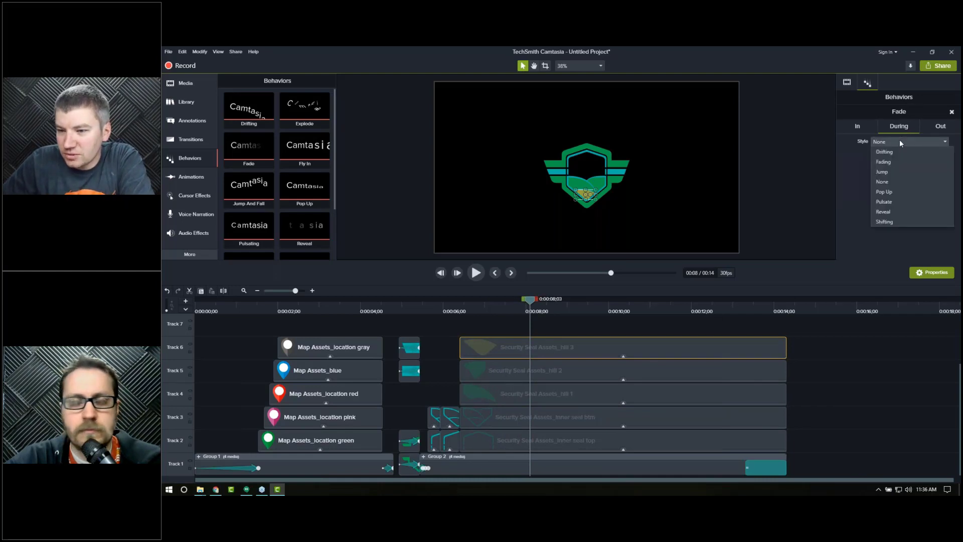
click(897, 172)
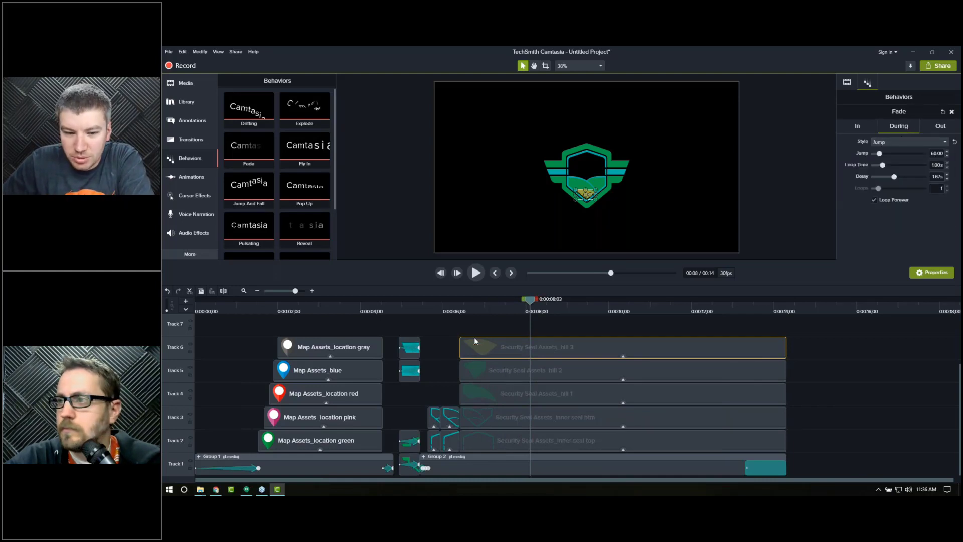
click(475, 306)
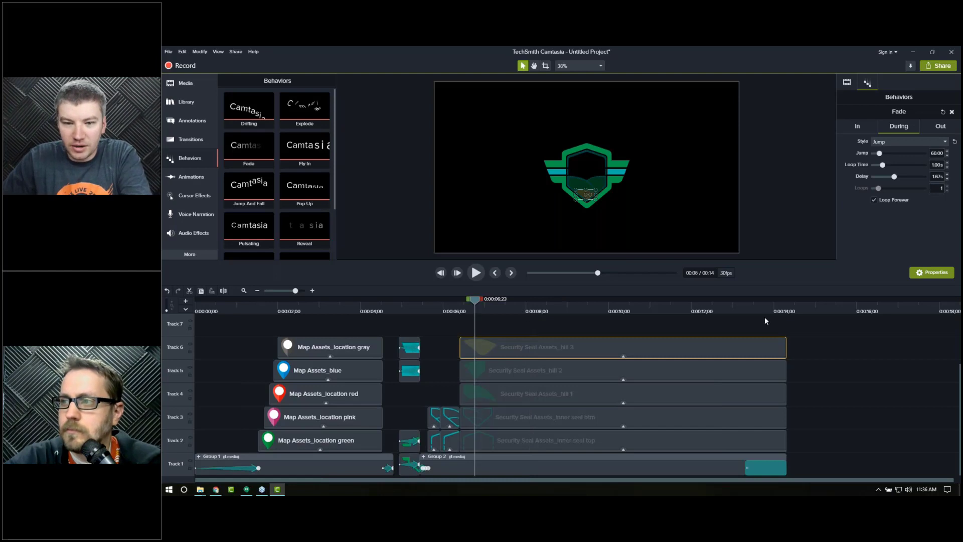
click(842, 363)
key(space)
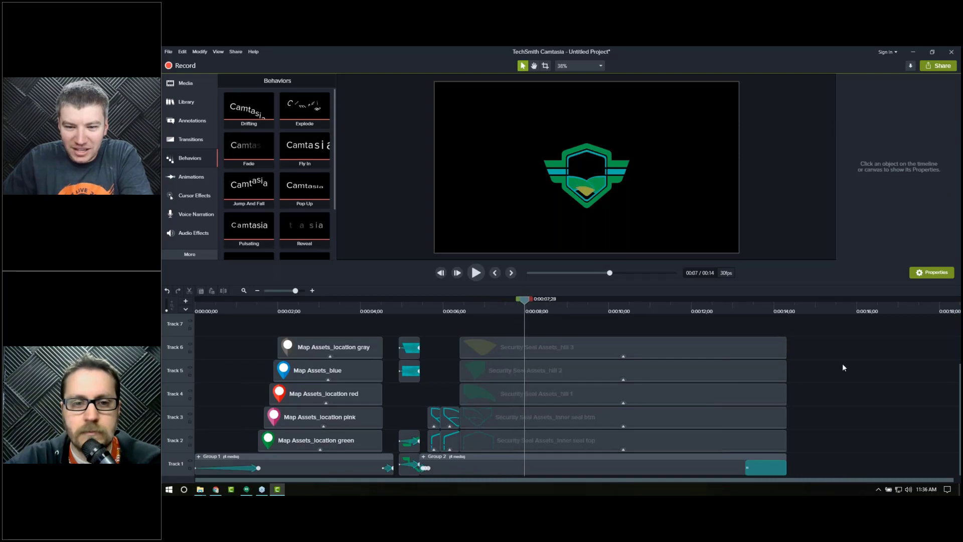
Step: Set the hill 3 clip's During behavior style back to None
click(610, 351)
click(893, 143)
click(889, 186)
Step: Check the hill 3 clip's Out behavior and scrub to the project end to review the fade out
click(941, 126)
drag(732, 305, 788, 305)
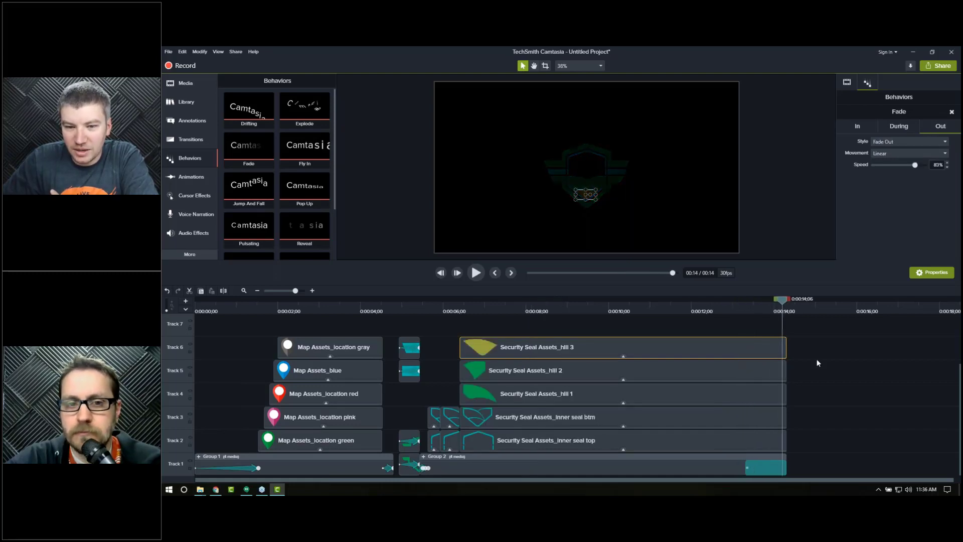
click(817, 360)
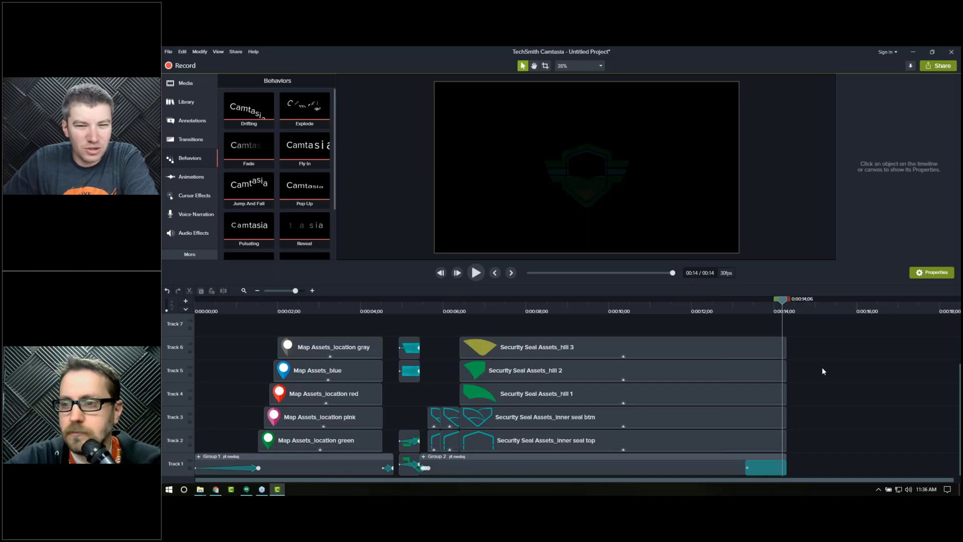
click(608, 309)
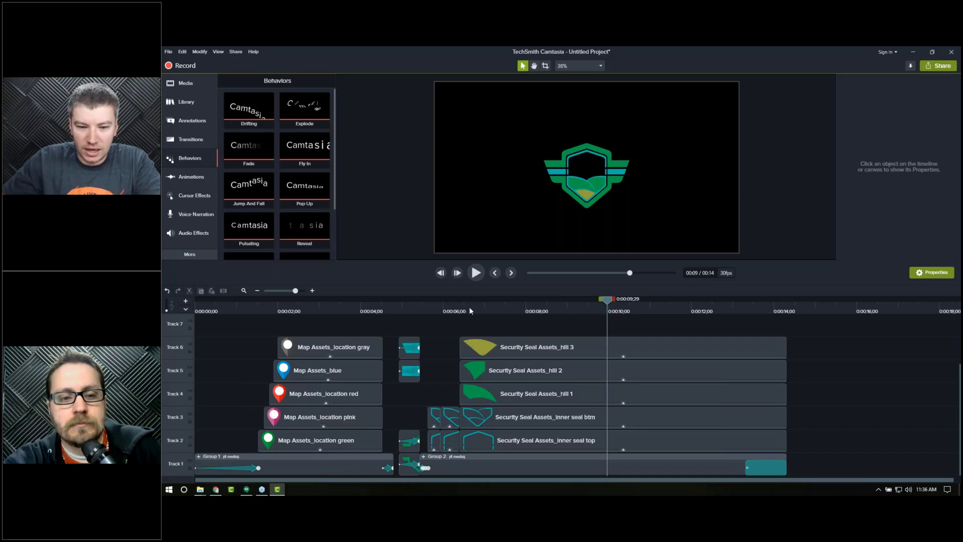
Step: Add a text callout above the seal at about 0:00:06;29 reading eLearning Brothers
click(482, 307)
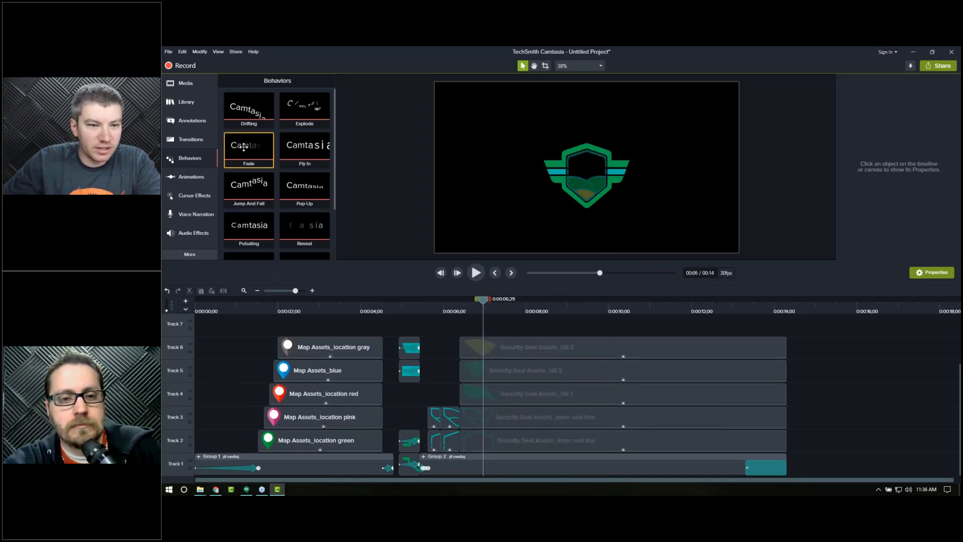
click(189, 122)
drag(232, 196, 704, 123)
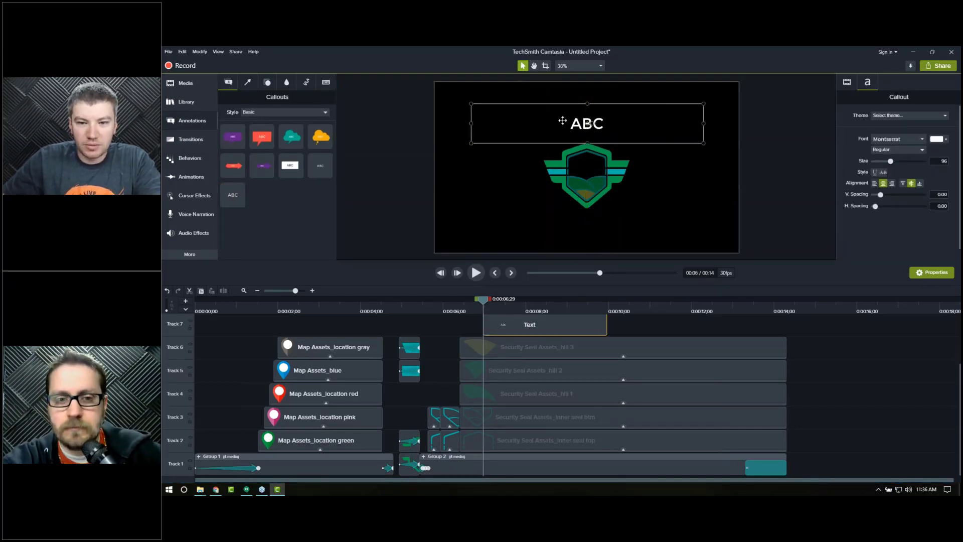
double_click(563, 121)
text(eLearning Brothers)
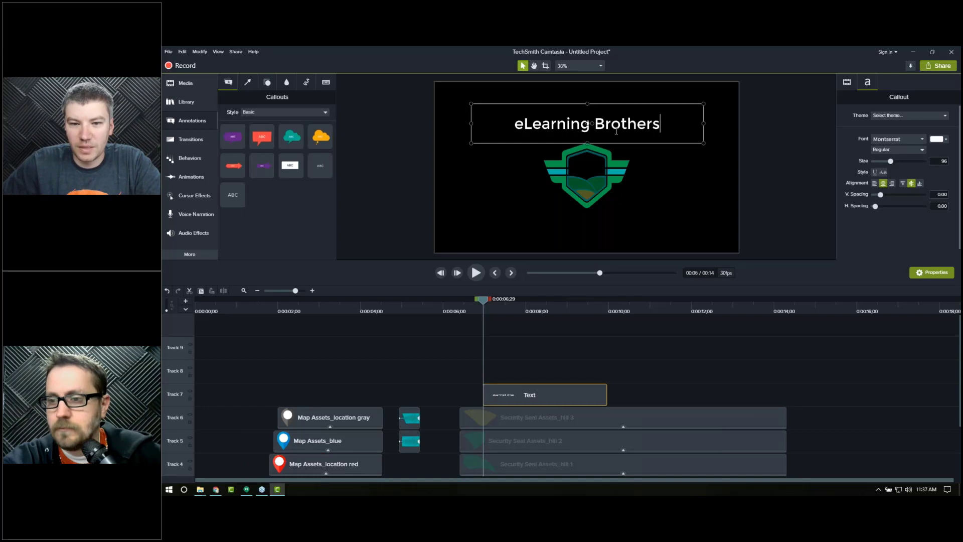
click(774, 205)
click(634, 130)
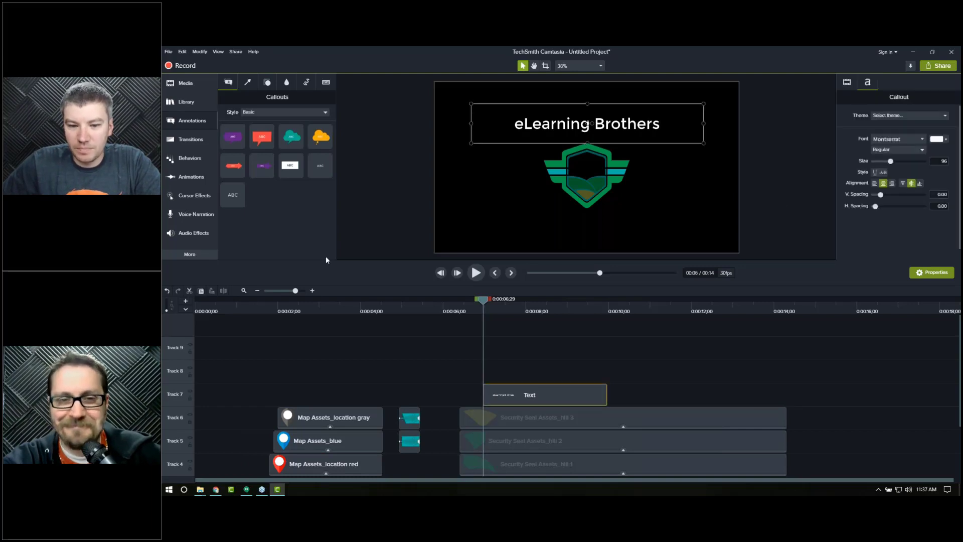
Step: Apply the Fly In behavior to the eLearning Brothers text clip and play it back
click(191, 159)
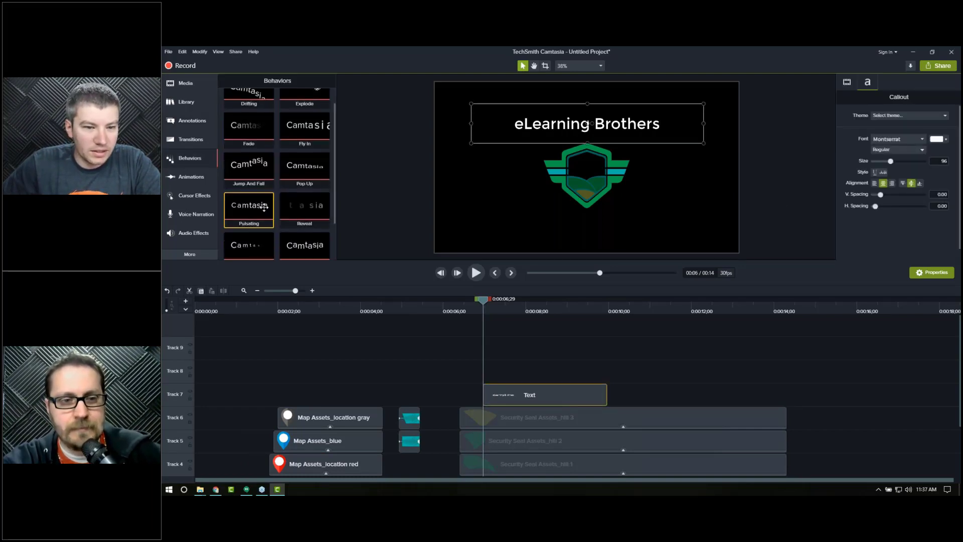
drag(303, 154, 532, 394)
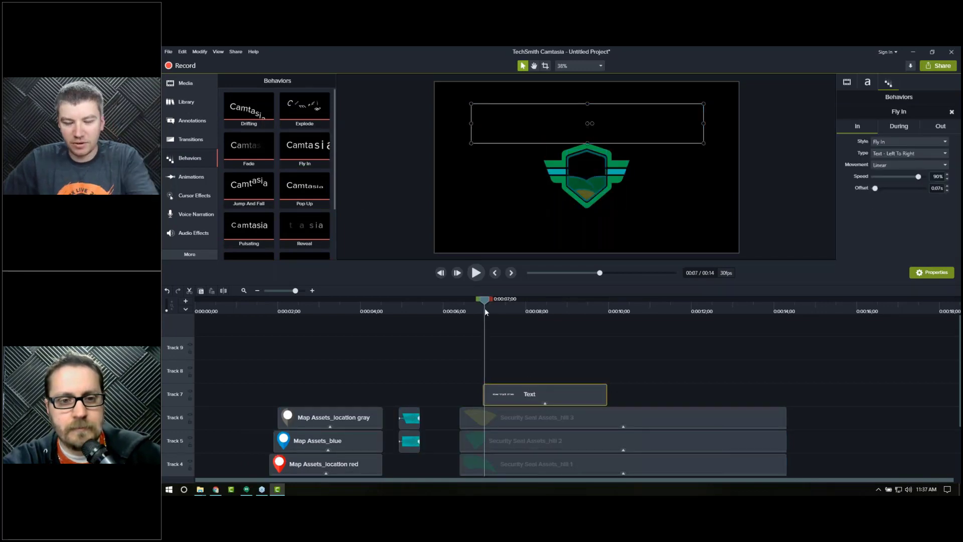
key(space)
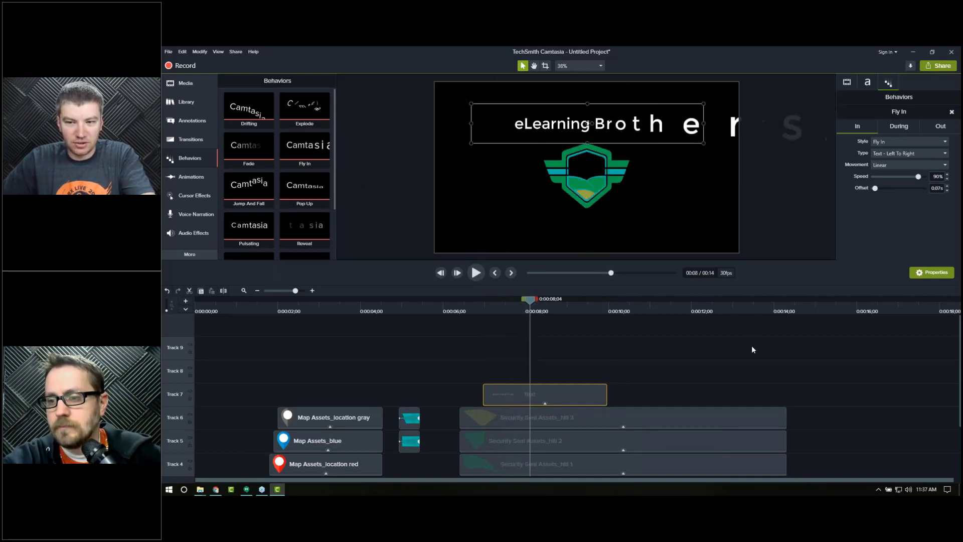
Step: Set the text's Fly In type to Text - Center To Out and preview it
click(517, 306)
click(888, 156)
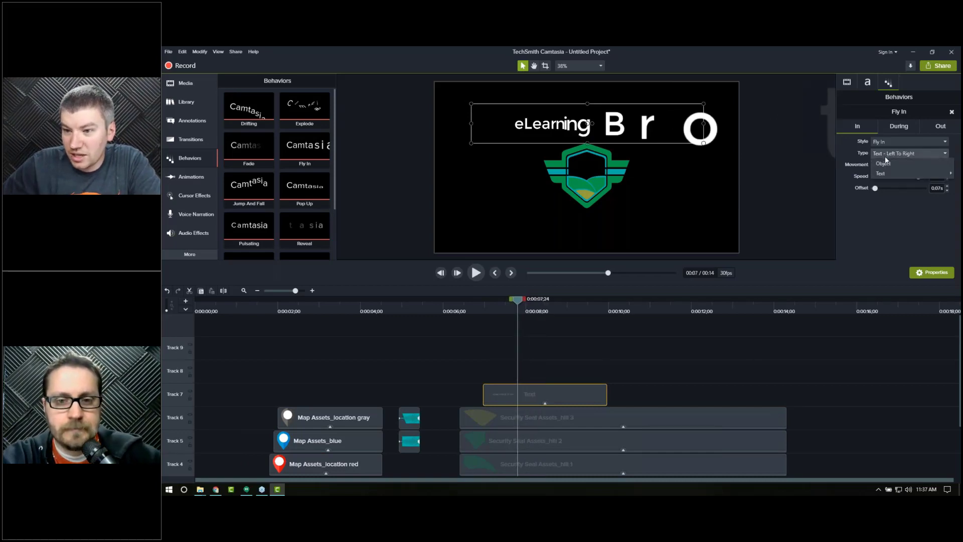
mouse_move(886, 175)
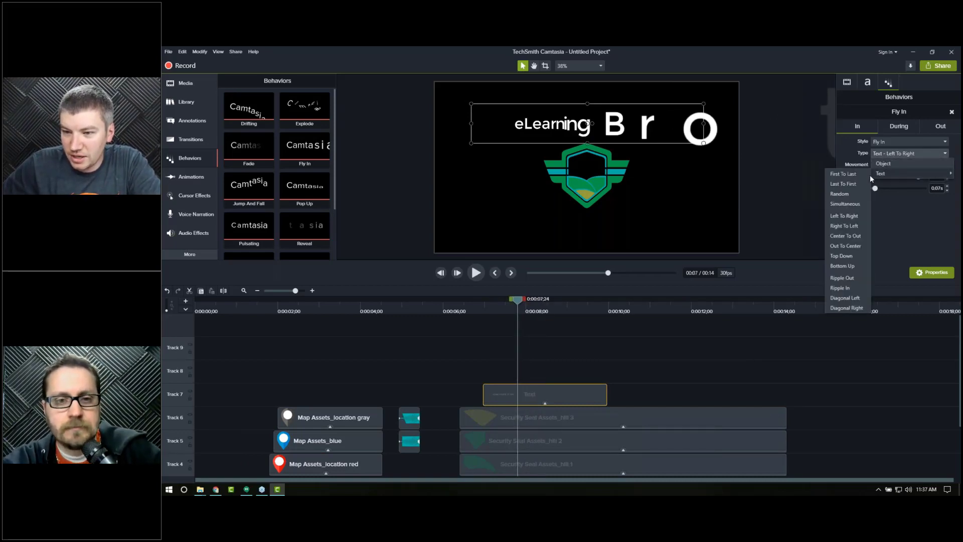
click(853, 237)
click(477, 309)
key(space)
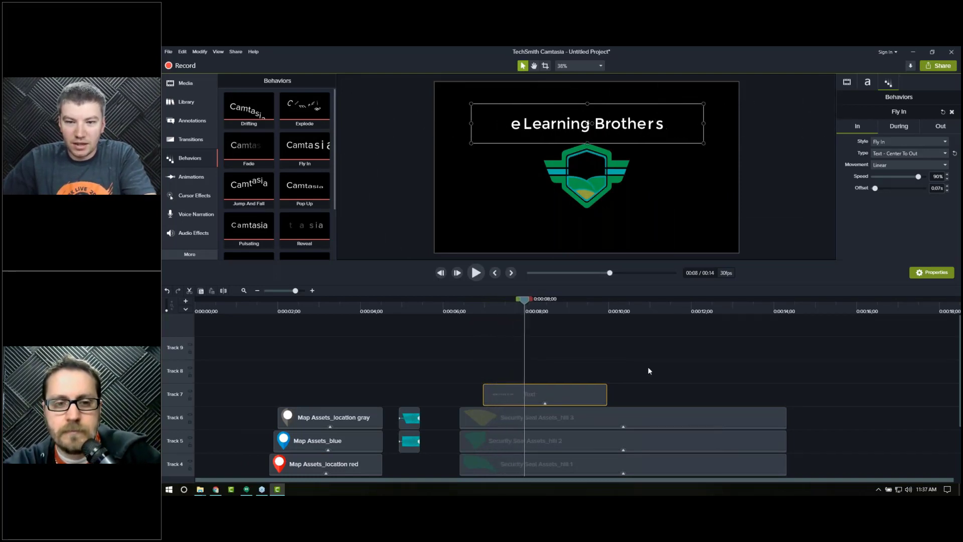
Step: Change the text's Fly In type to Text - Diagonal Left and scrub to preview it
click(890, 151)
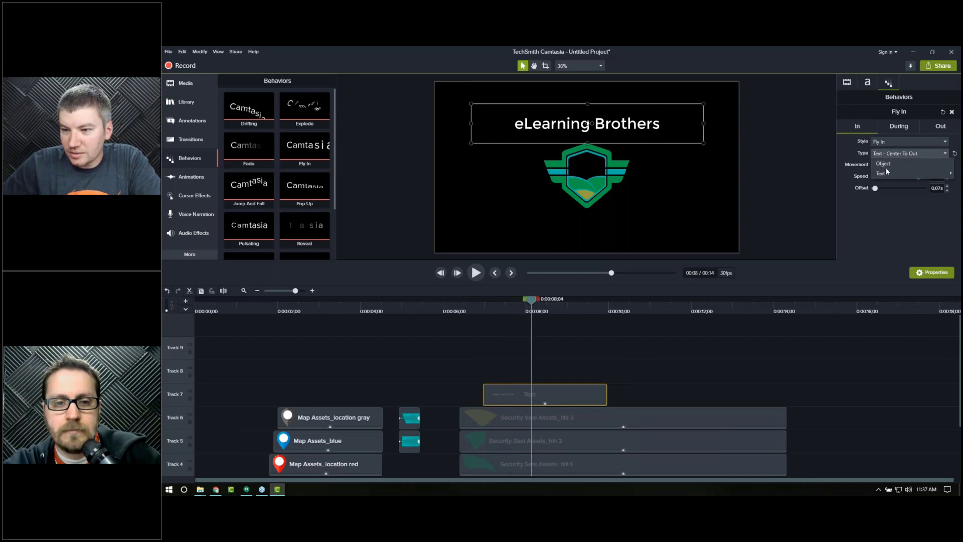
mouse_move(884, 172)
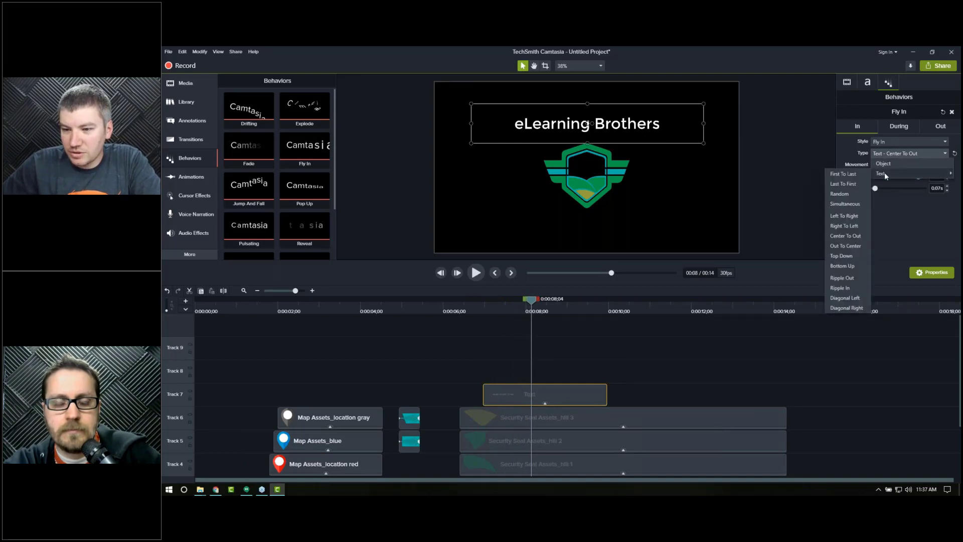
click(838, 298)
click(495, 309)
drag(495, 309, 522, 310)
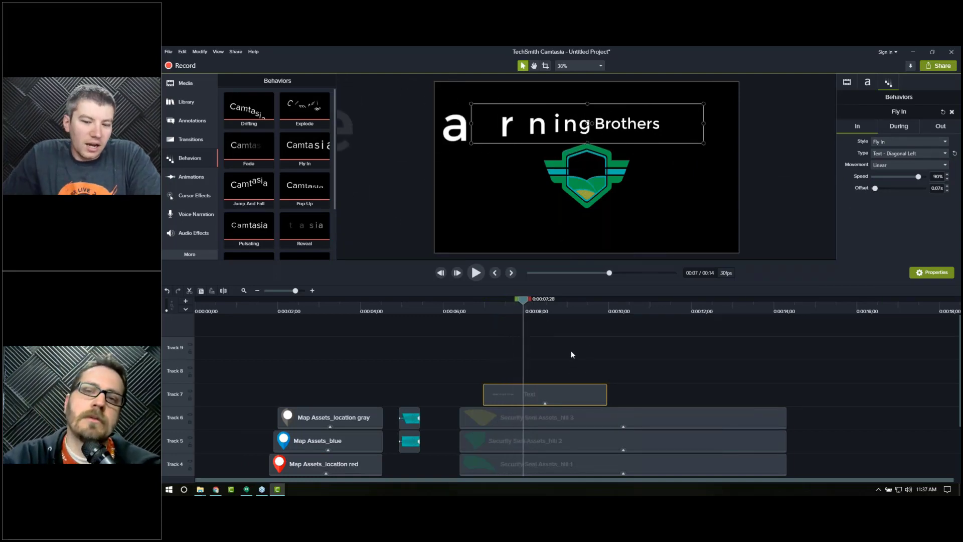
scroll(453, 359, down, 3)
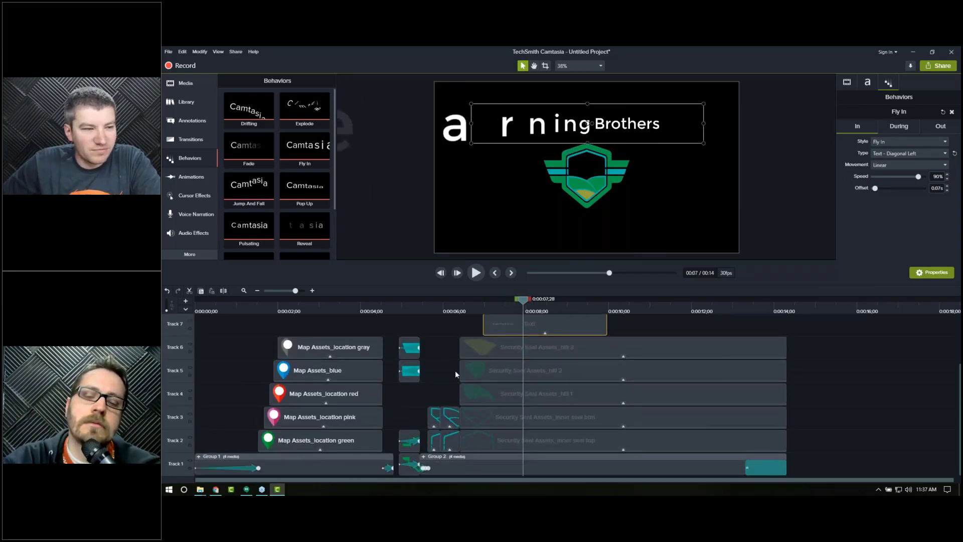
Step: Delete the eLearning Brothers text clip from the timeline
scroll(464, 369, up, 2)
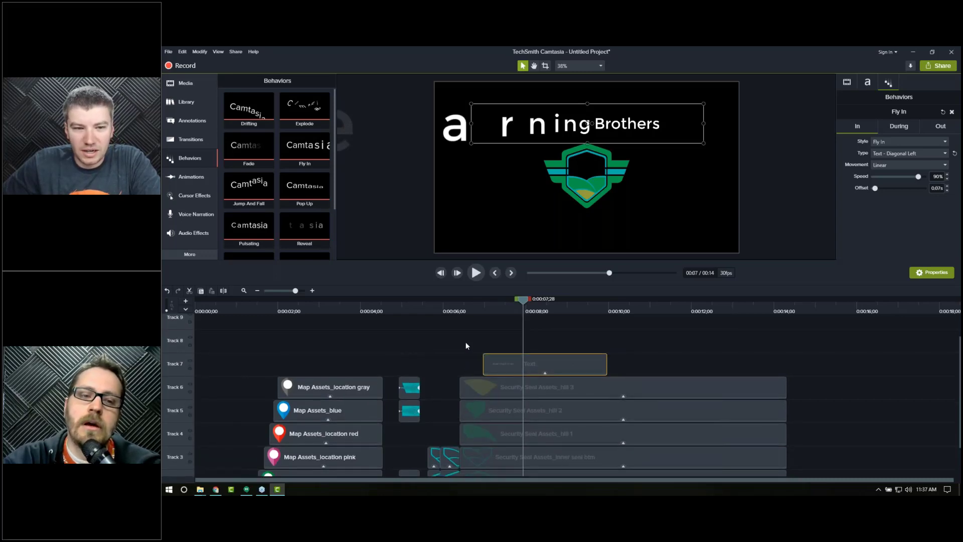
click(548, 344)
click(550, 365)
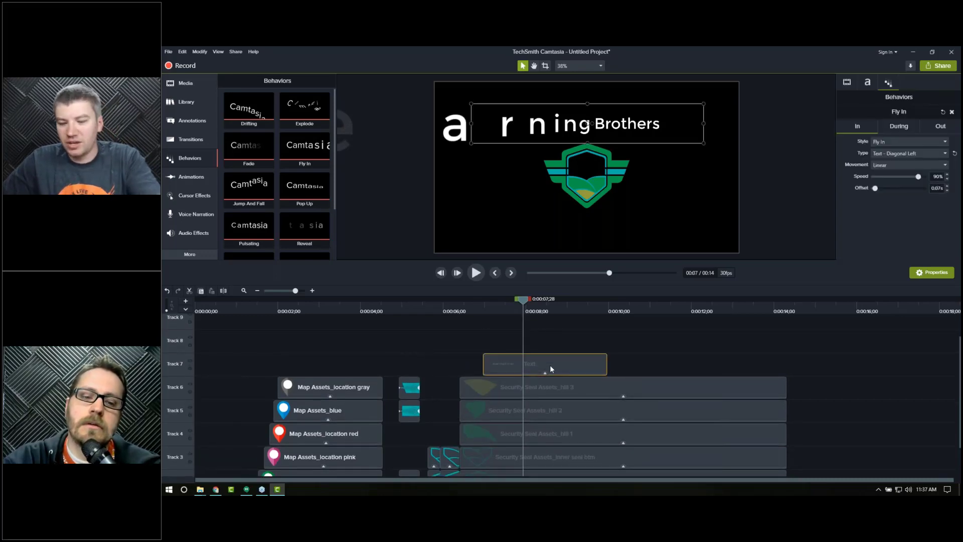
key(Delete)
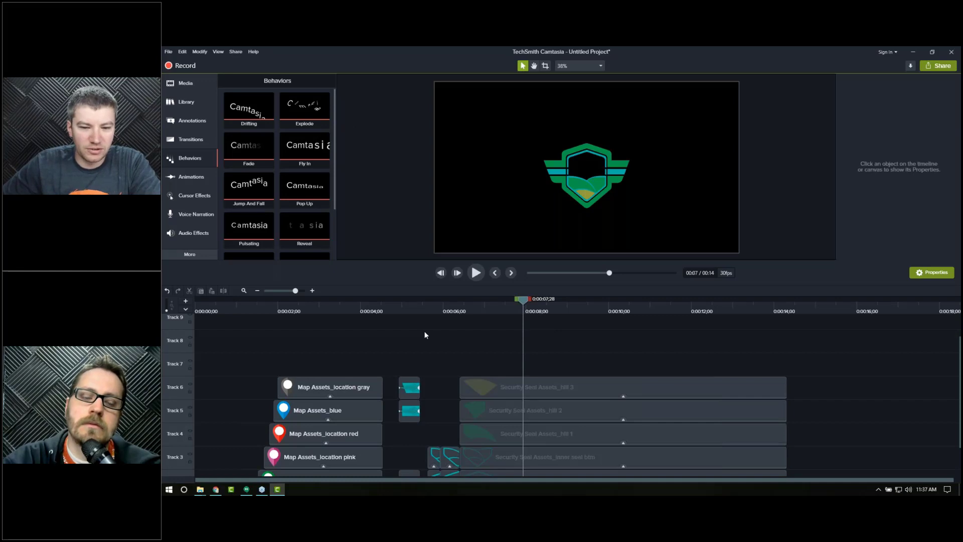
Step: Change the hill 3 clip's Fade In style to Implode
scroll(425, 335, down, 2)
click(425, 307)
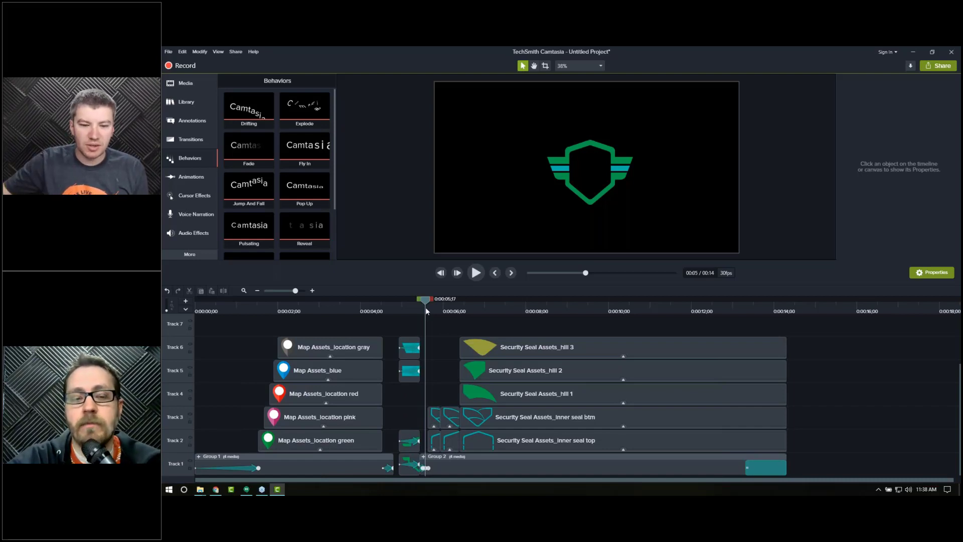
click(501, 309)
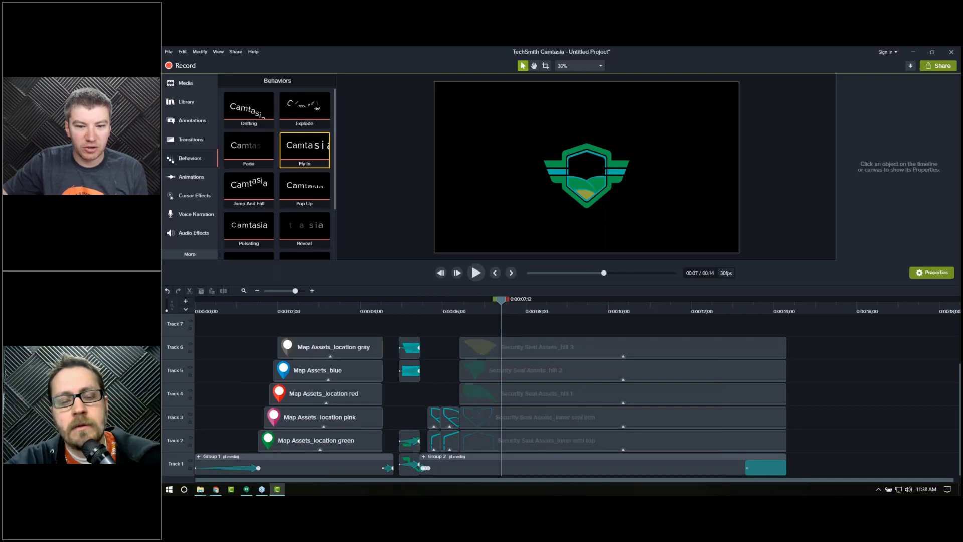
click(510, 350)
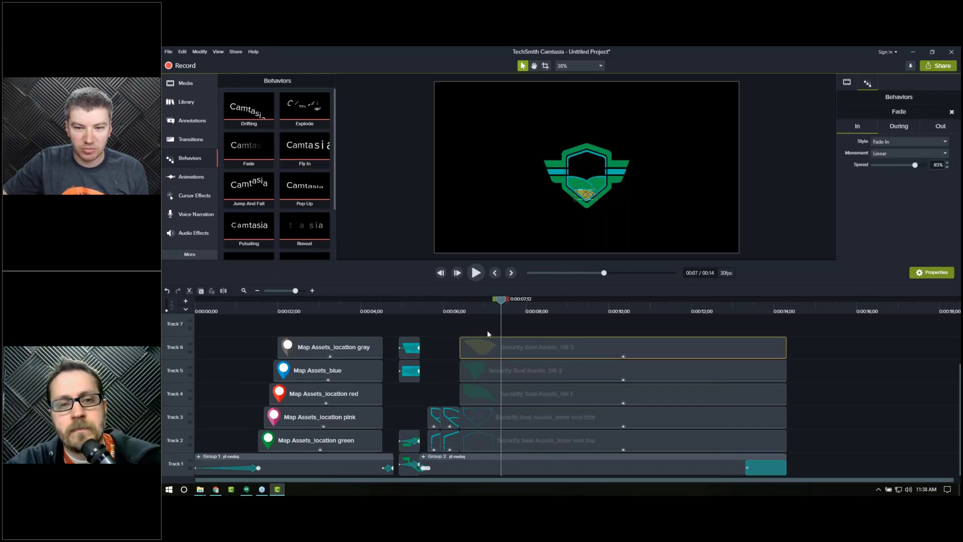
scroll(584, 189, up, 5)
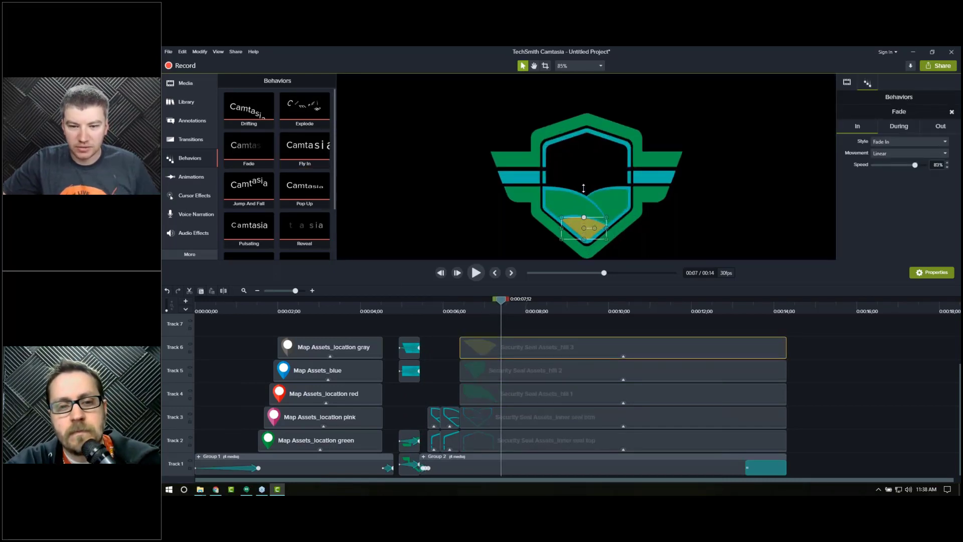
scroll(582, 210, down, 2)
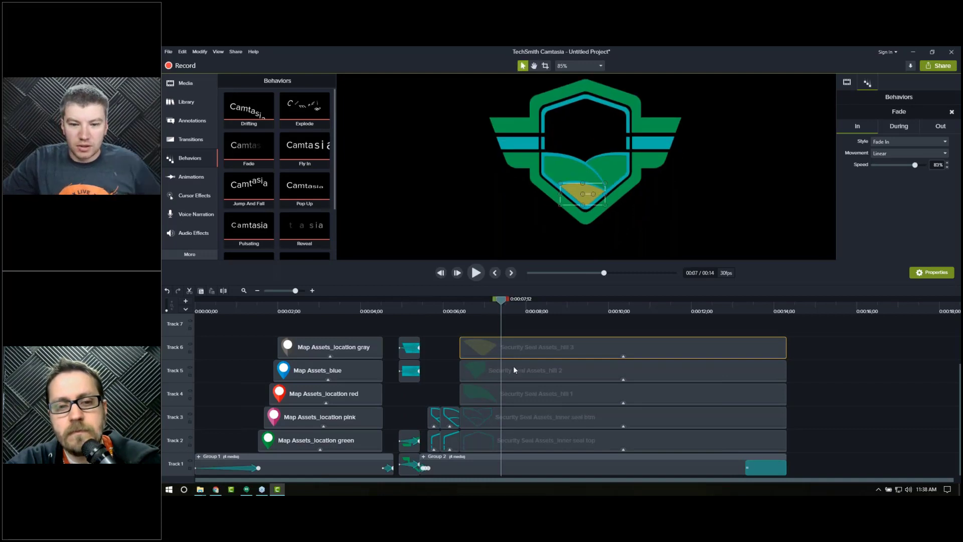
click(887, 142)
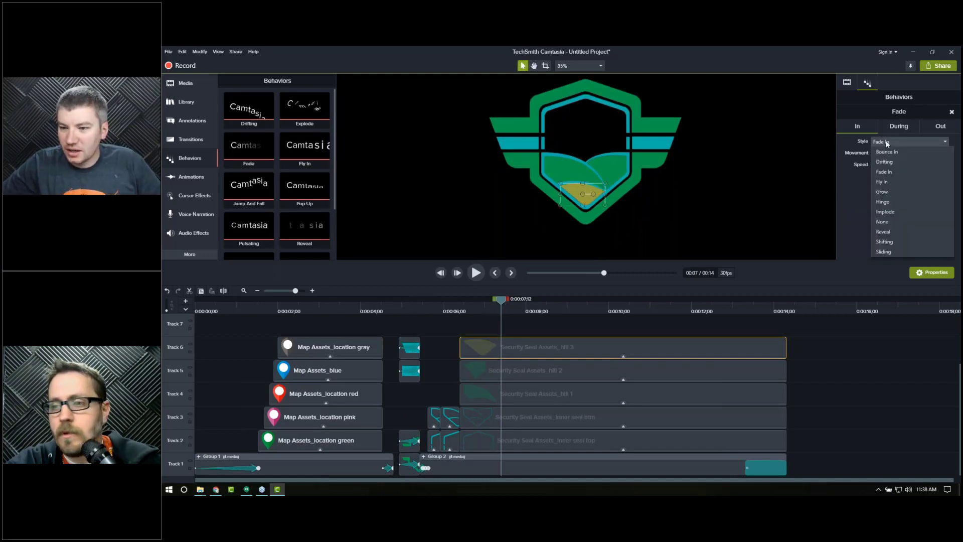
click(895, 213)
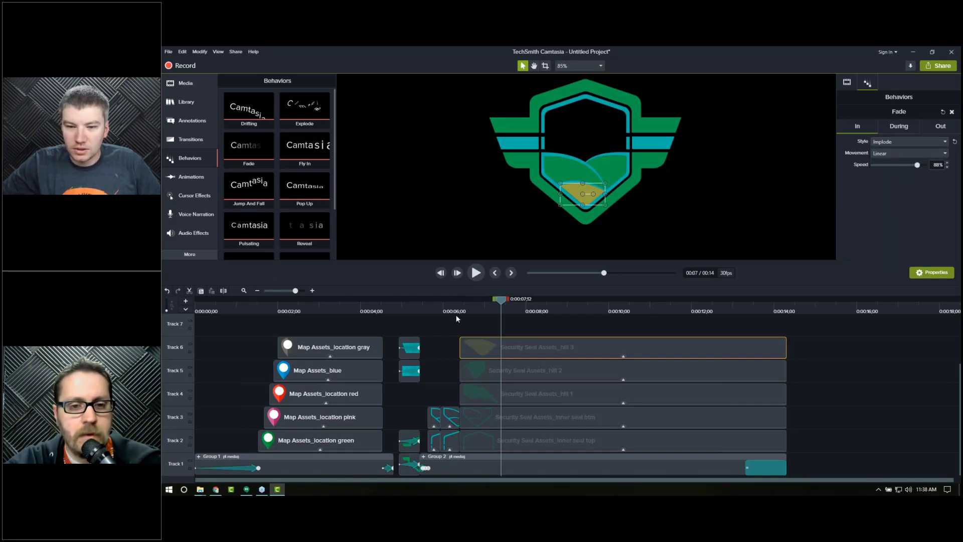
Step: Step frame by frame through the hill 3 Implode animation from about 0:00:06;14
click(461, 313)
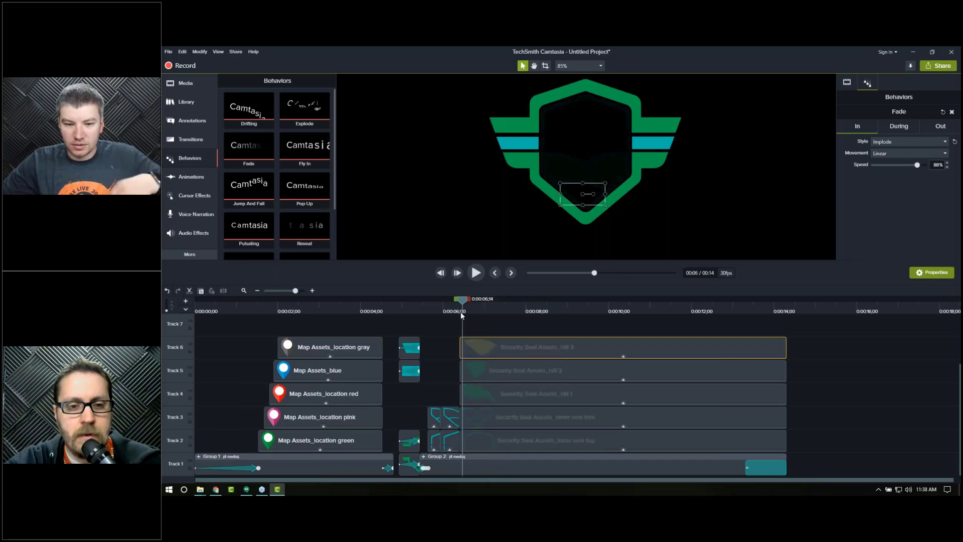
key(period)
key(period)
key(period)
key(period)
key(period)
key(period)
key(period)
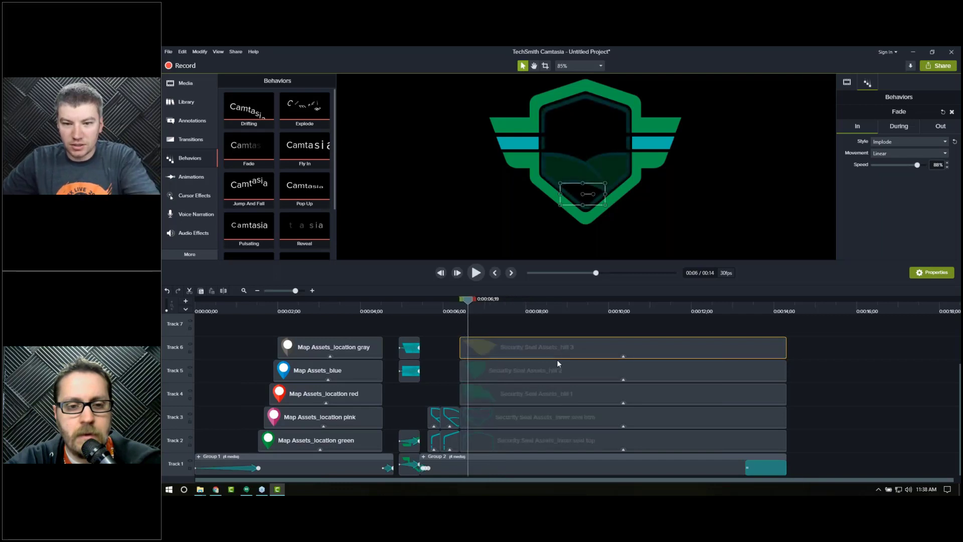
key(period)
key(period)
key(period)
key(period)
key(period)
key(period)
key(period)
key(period)
key(period)
key(period)
key(period)
key(period)
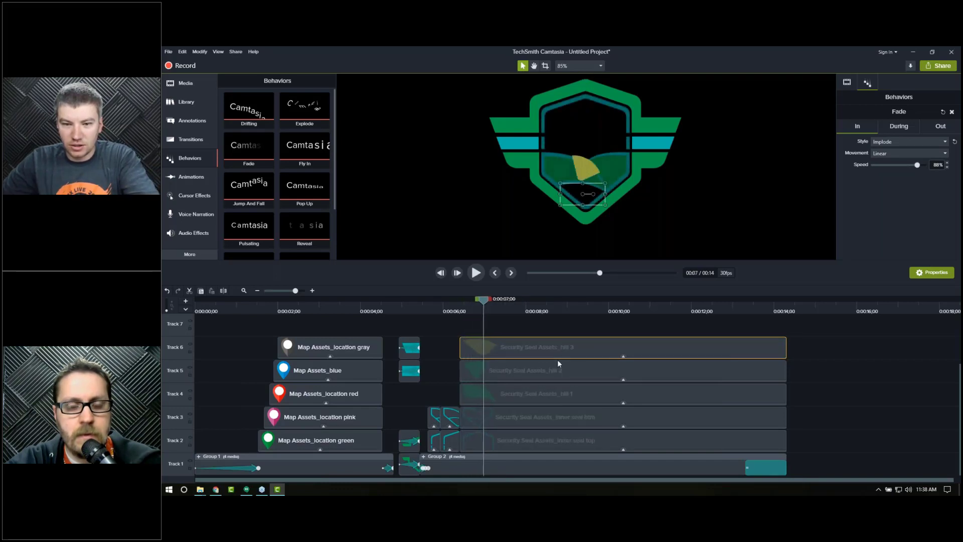
key(period)
key(period)
key(period)
key(period)
key(period)
key(period)
click(463, 311)
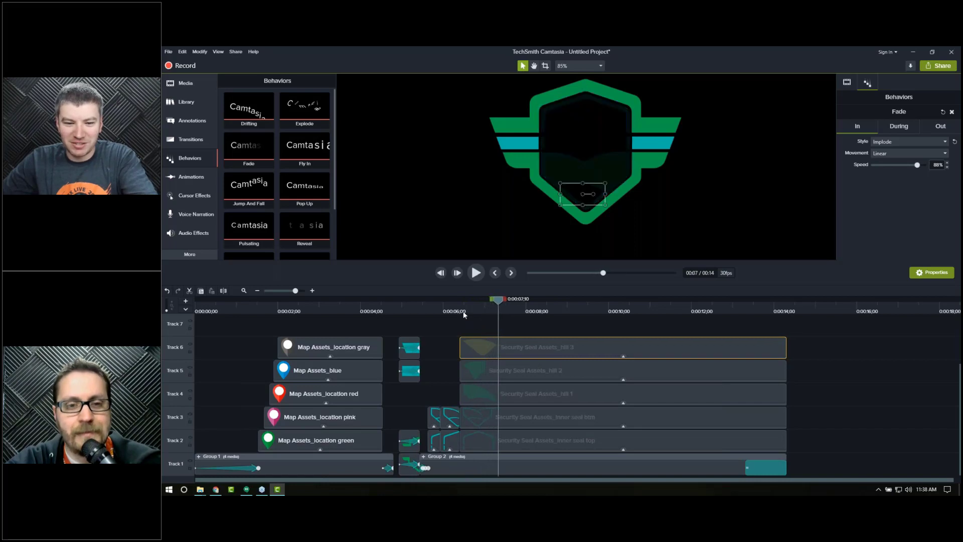
key(period)
key(period)
key(period)
key(period)
key(period)
key(period)
key(period)
key(period)
key(period)
key(period)
key(period)
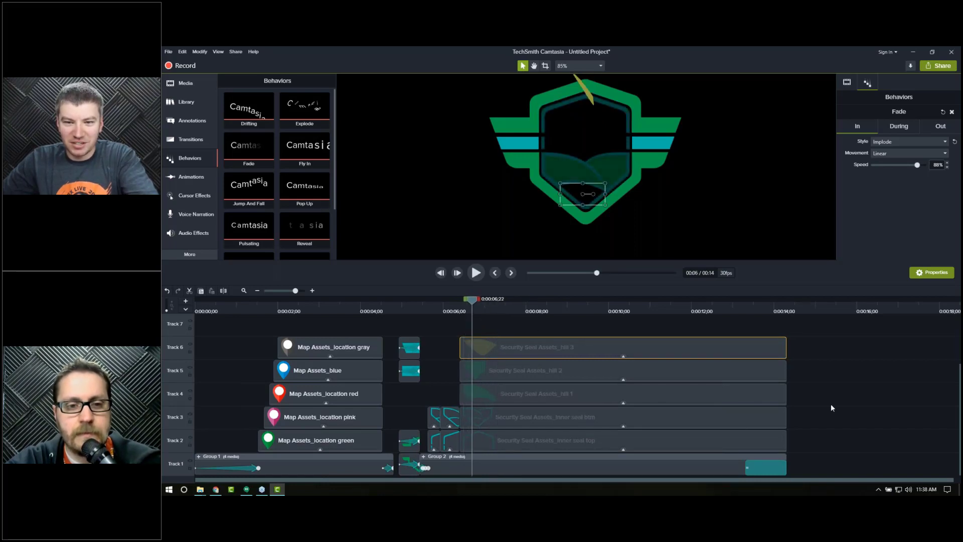
key(period)
key(period)
key(period)
key(period)
key(period)
key(period)
key(period)
key(period)
key(period)
key(period)
key(period)
key(period)
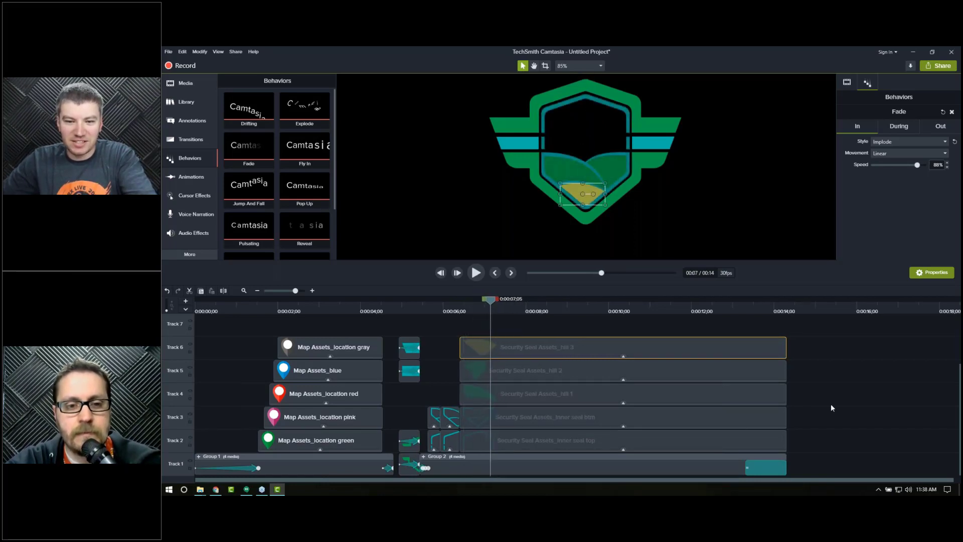
key(period)
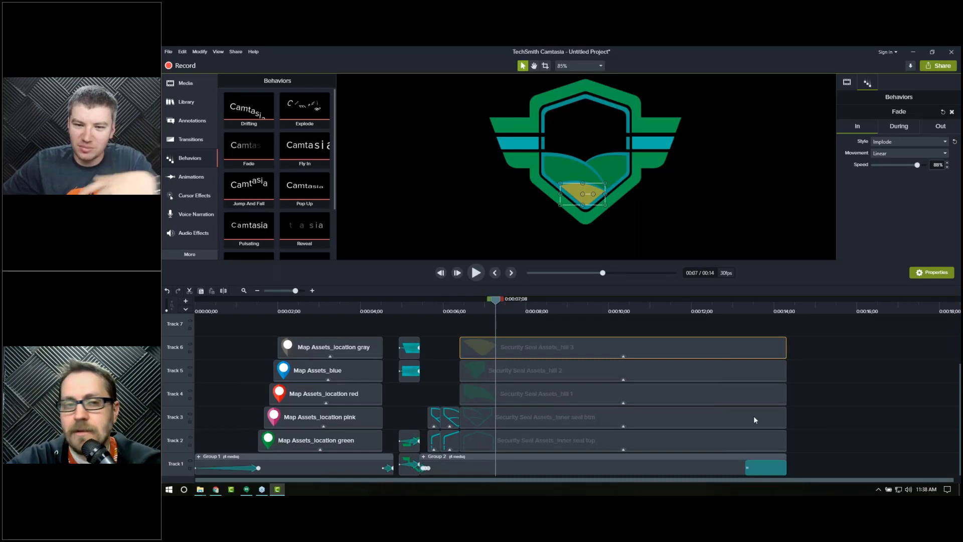
Step: Change the hill 3 clip's In style to Drifting and play it back
click(882, 143)
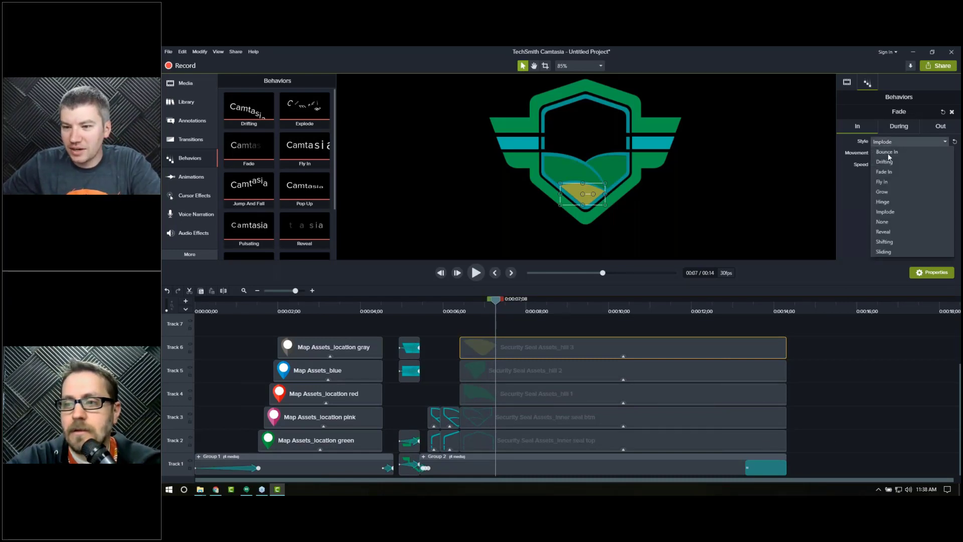
click(885, 162)
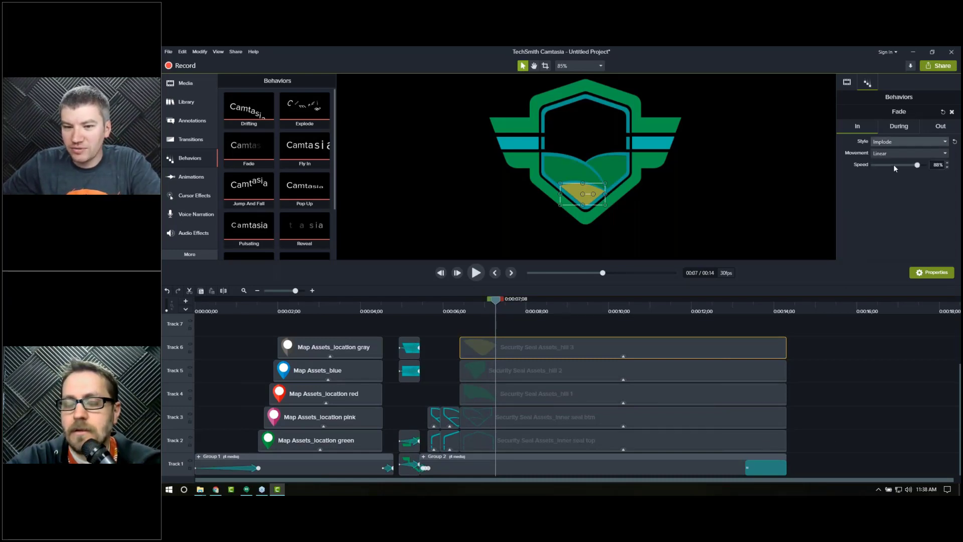
click(459, 309)
key(space)
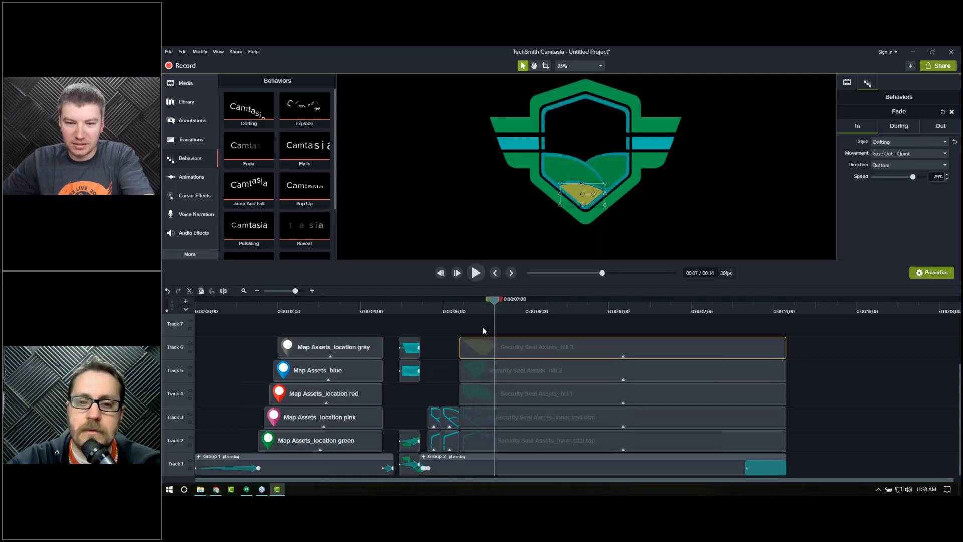
Step: Set the hill 3 clip's In style back to Fade In
click(889, 143)
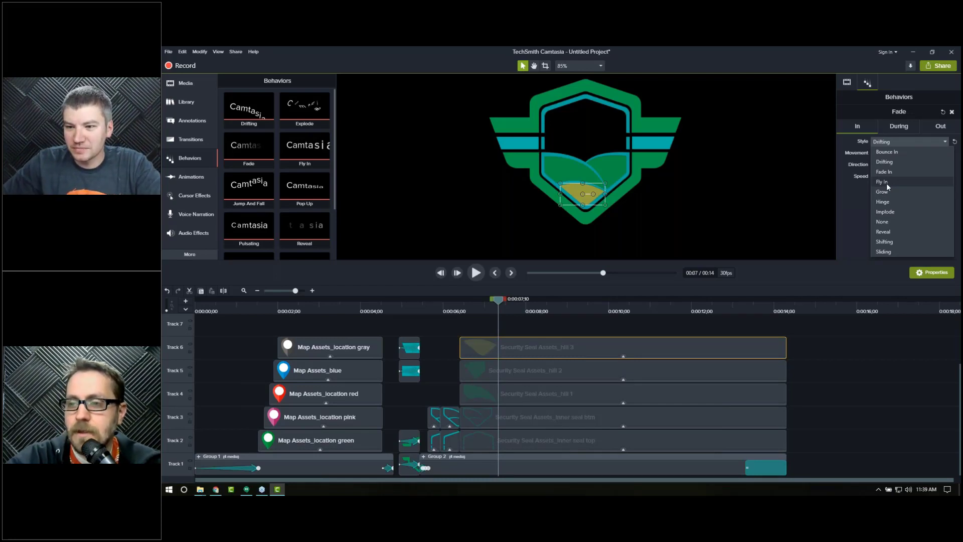
click(893, 171)
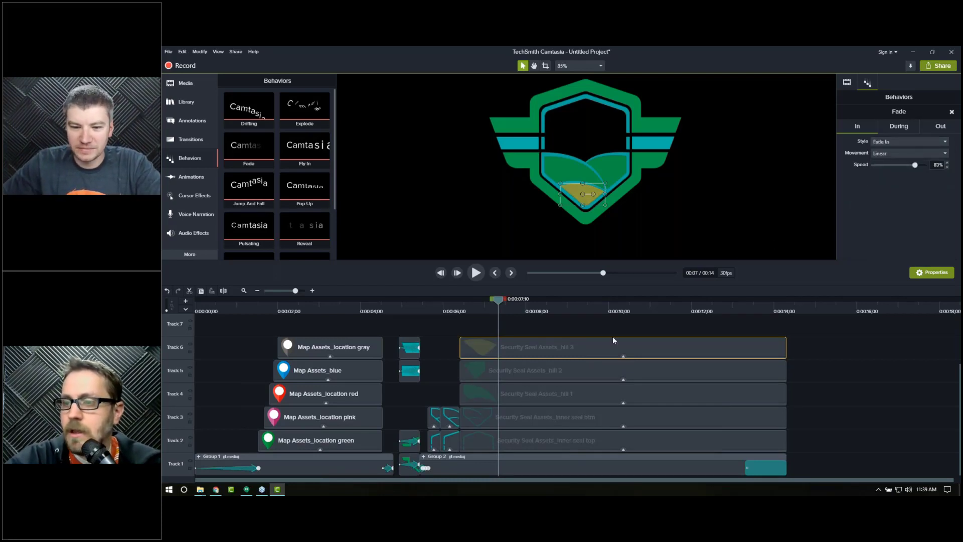
click(602, 329)
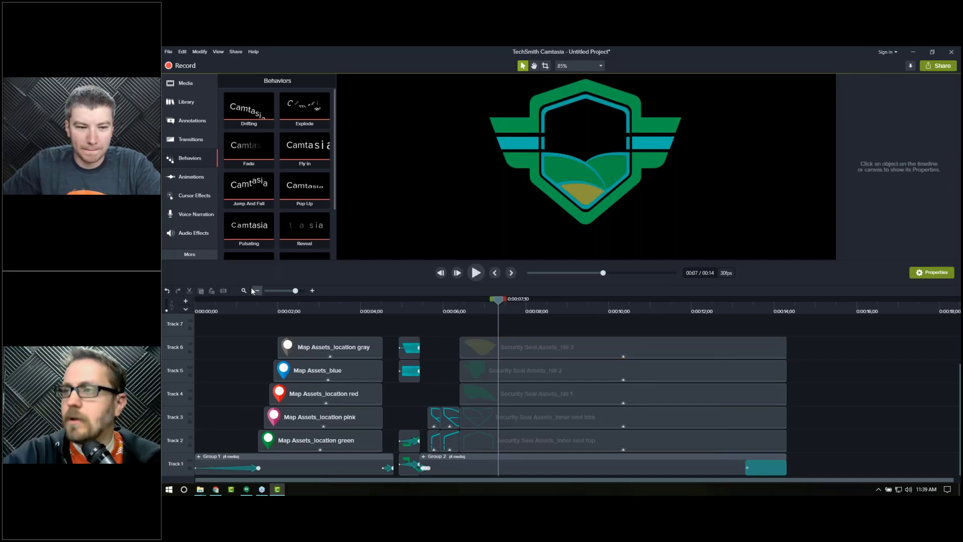
Step: Move the two seal wing clips down from tracks 6 and 5 to tracks 4 and 3
scroll(436, 363, up, 1)
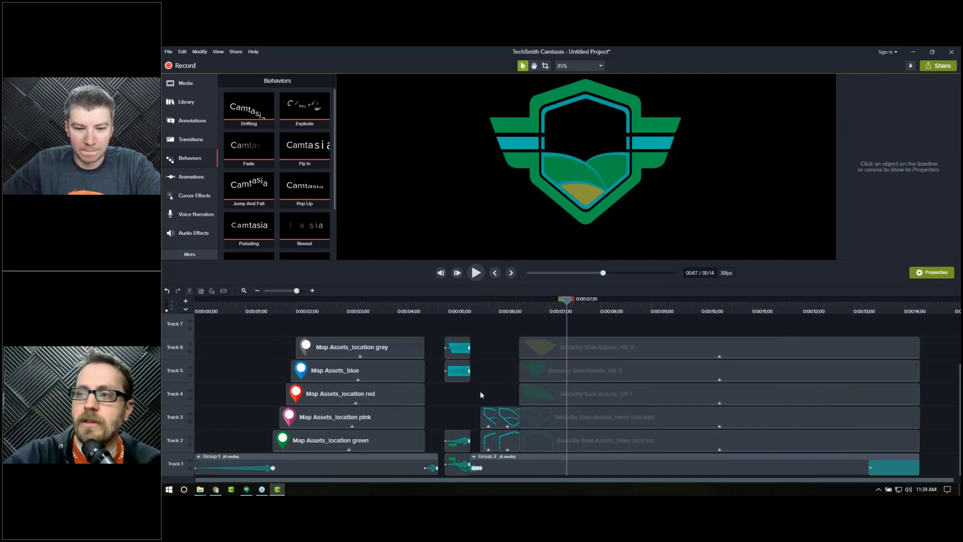
drag(459, 378, 453, 426)
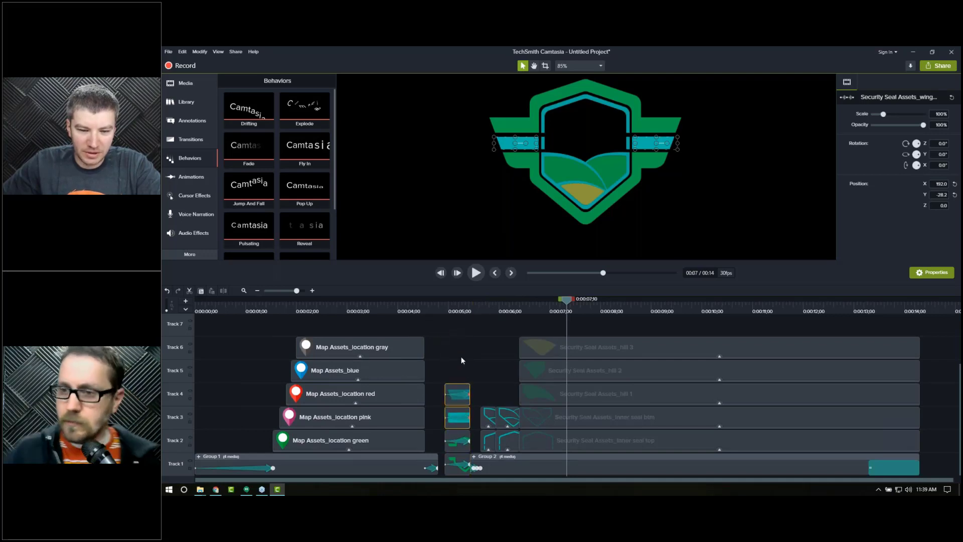
click(457, 373)
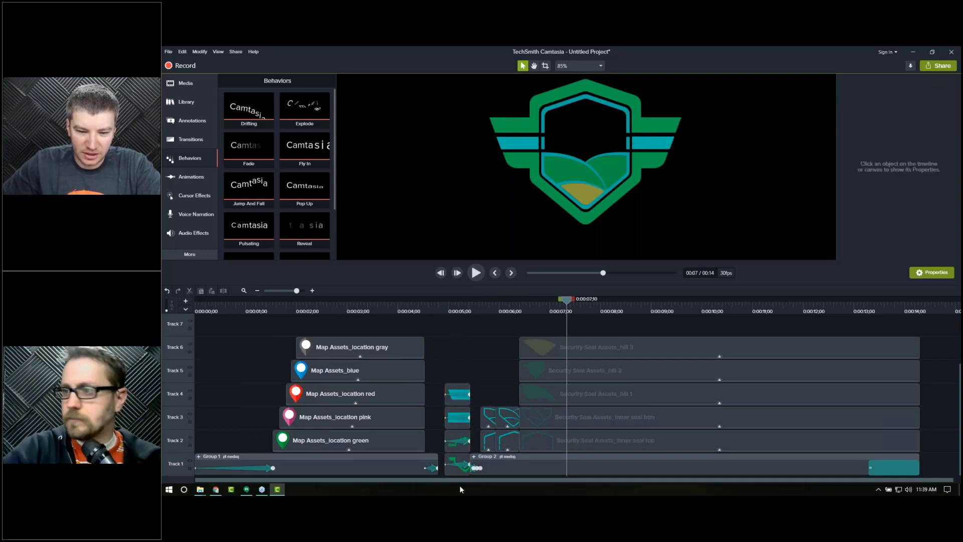
Step: Add the Survey image at the end of the timeline, placed in the canvas's lower-left corner at 38% zoom
click(453, 311)
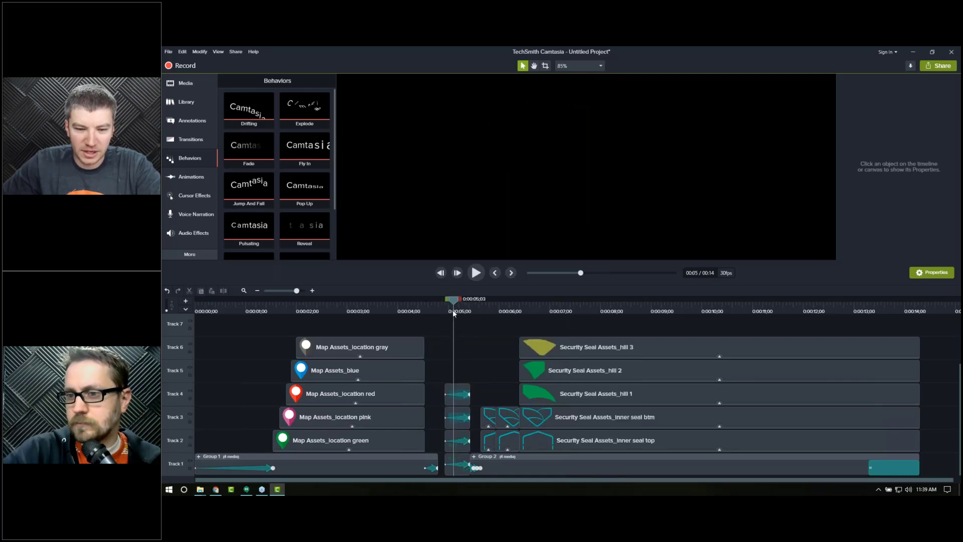
click(455, 312)
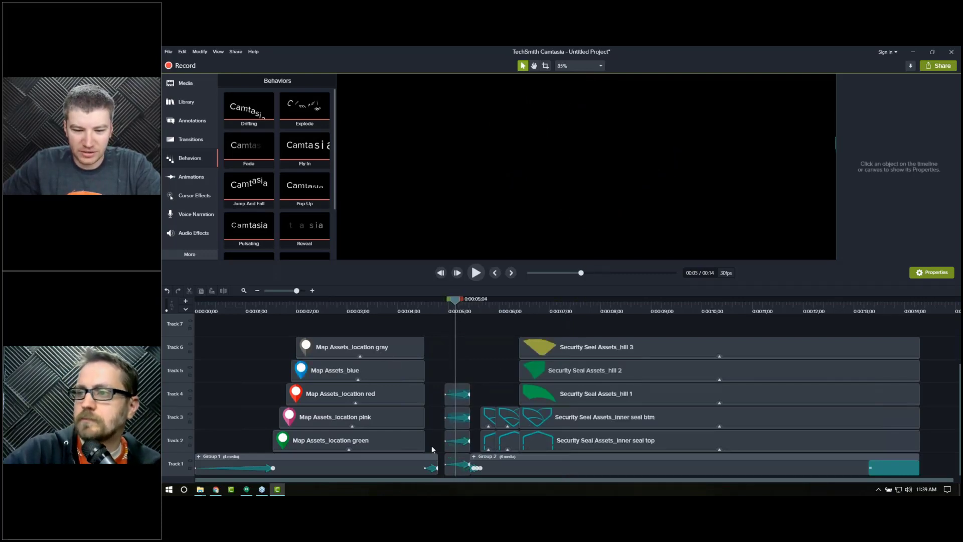
drag(454, 480, 949, 344)
click(928, 308)
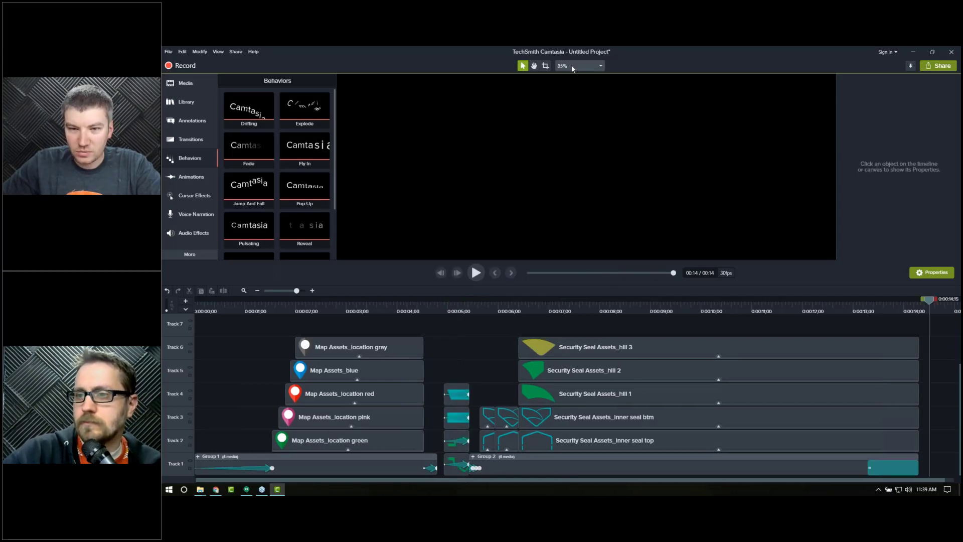
click(577, 66)
click(570, 77)
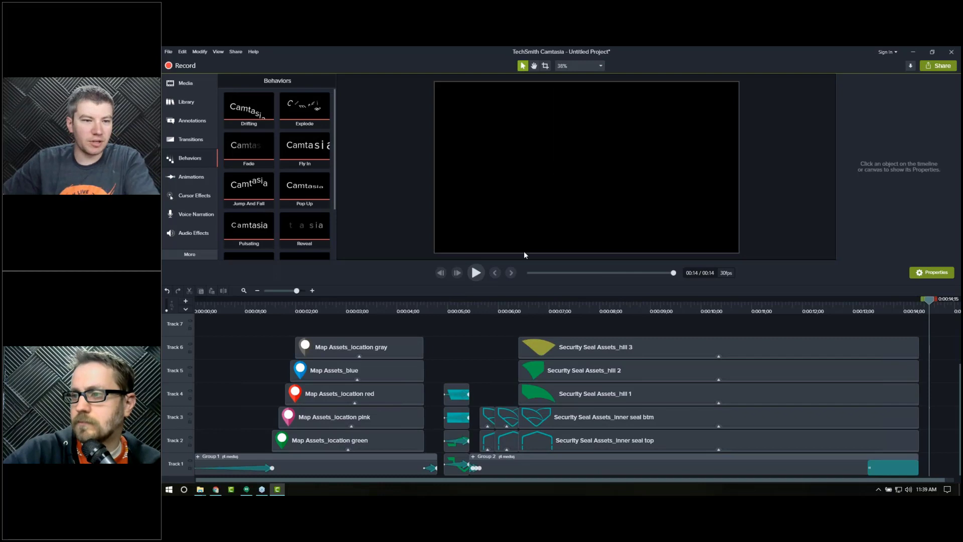
key(ctrl+1)
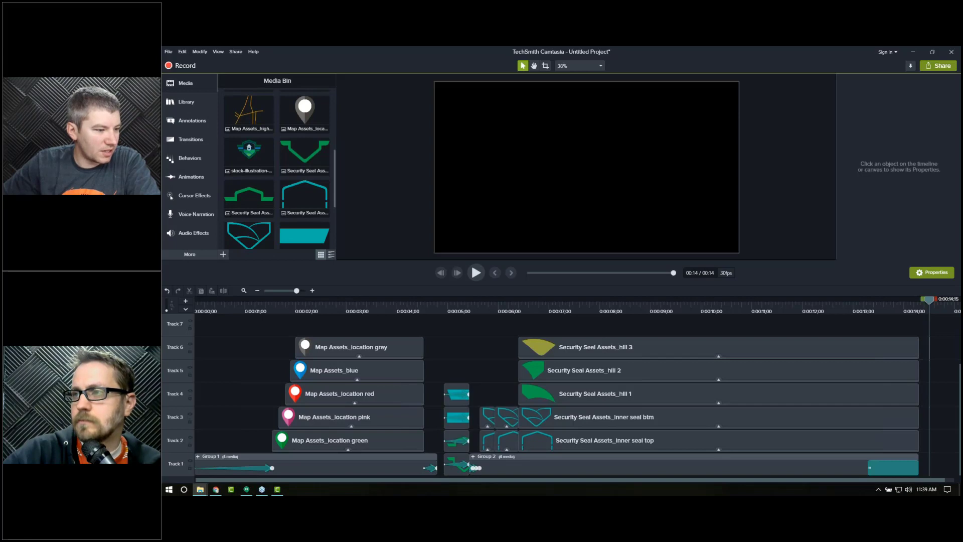
drag(581, 168, 477, 236)
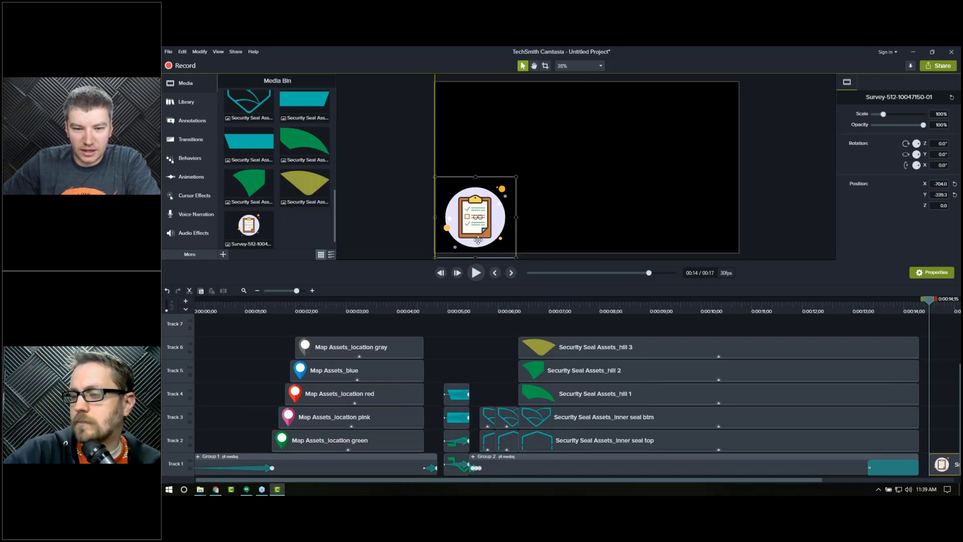
Step: Add a text callout beside the survey image reading eLearning Brothers
click(186, 123)
drag(581, 206, 729, 218)
double_click(678, 220)
text(eLearning Brdothers)
key(BackSpace)
key(BackSpace)
key(BackSpace)
key(BackSpace)
key(BackSpace)
key(BackSpace)
key(BackSpace)
text(ot)
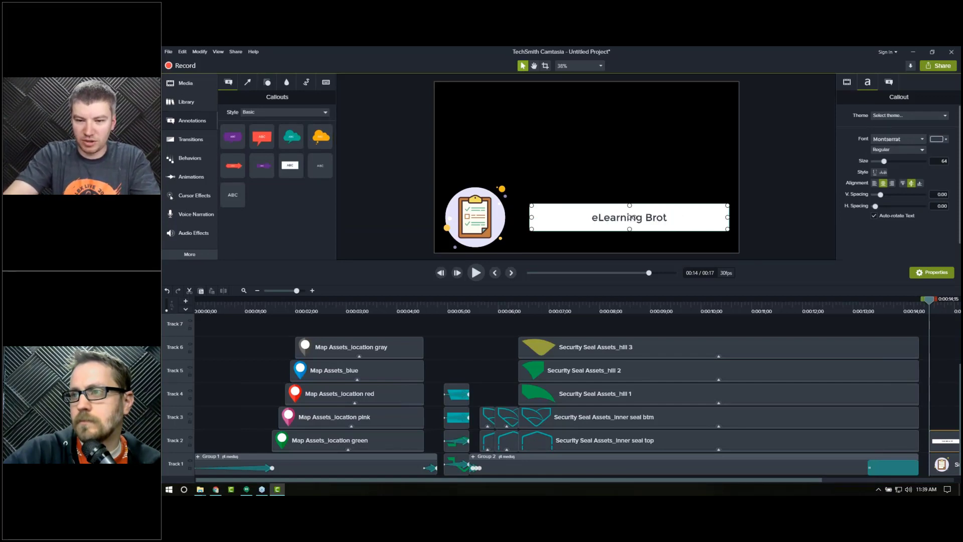
text(hers)
click(764, 203)
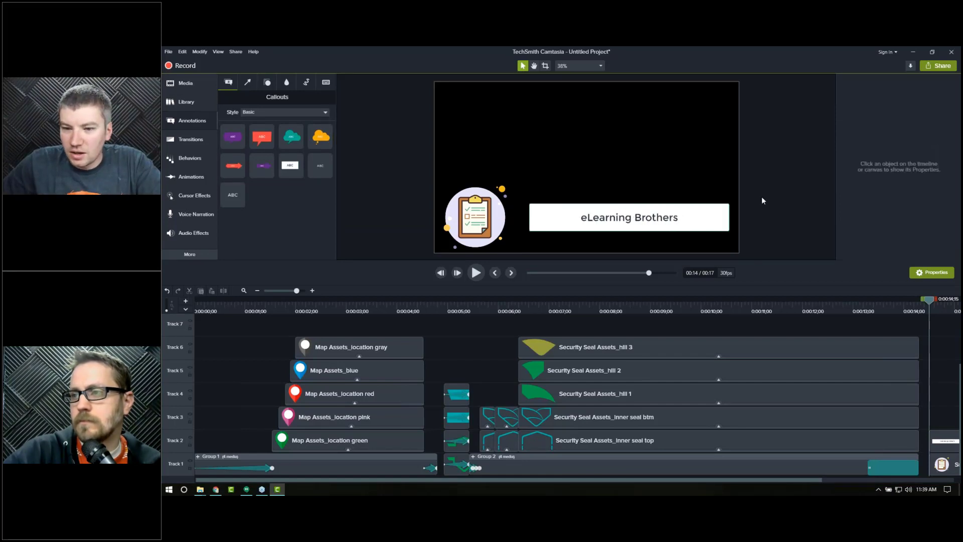
Step: Apply the eLB Theme to the eLearning Brothers callout
click(710, 221)
click(910, 115)
click(897, 134)
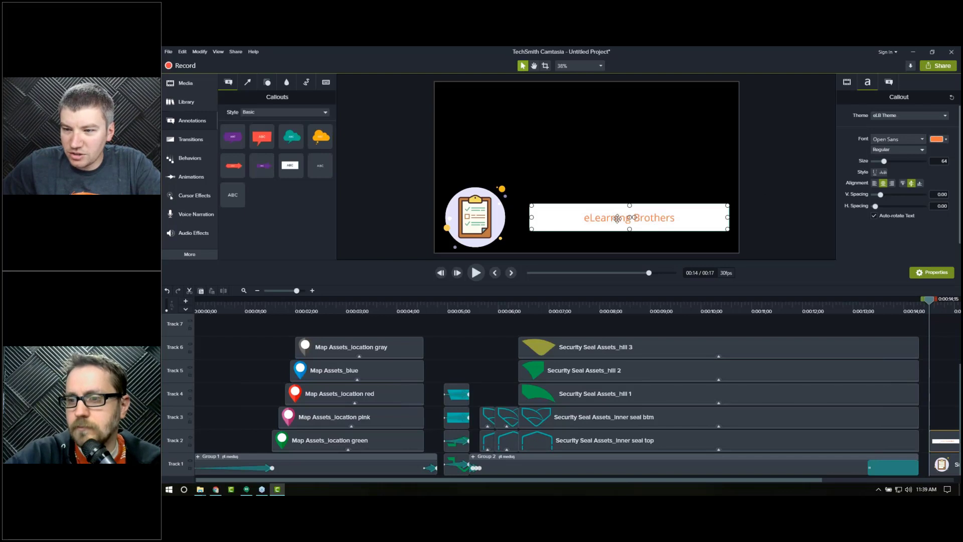
Step: Set the eLearning Brothers callout's font color to the eLB Theme orange and nudge the callout slightly left
click(946, 139)
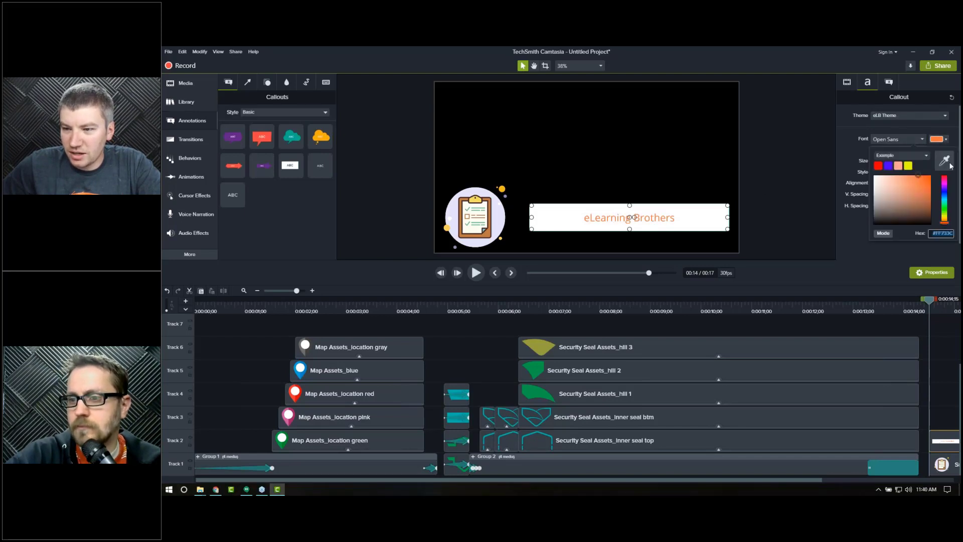
click(919, 155)
click(903, 176)
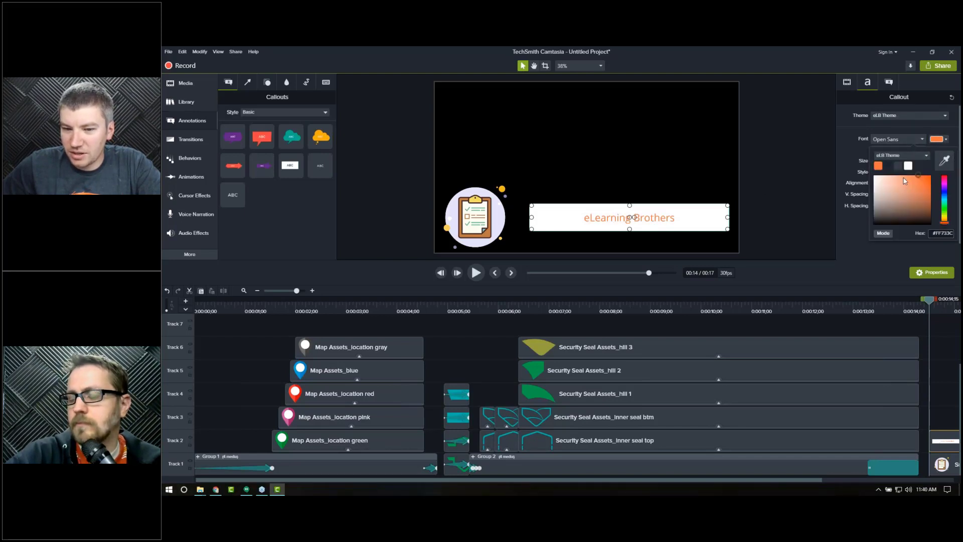
click(878, 168)
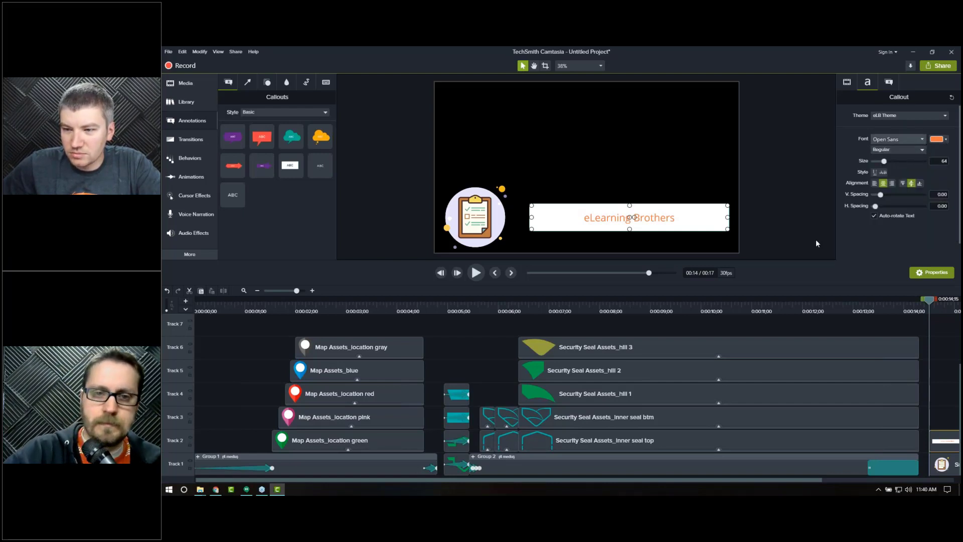
click(938, 139)
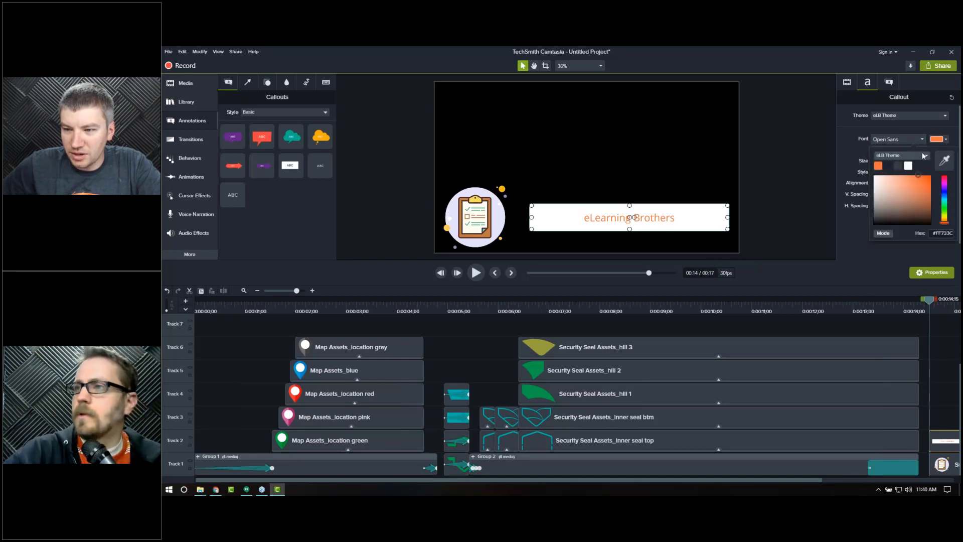
click(887, 164)
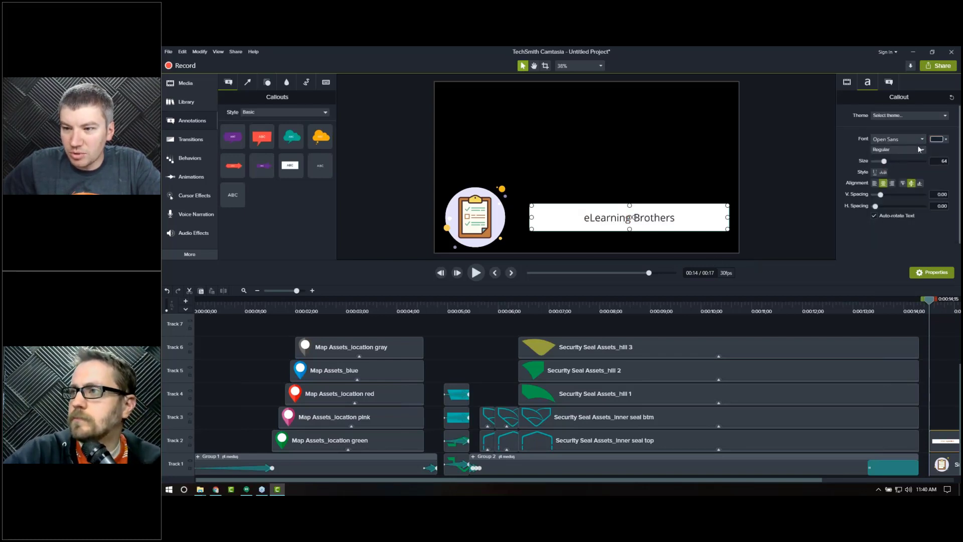
click(937, 139)
click(899, 167)
click(880, 167)
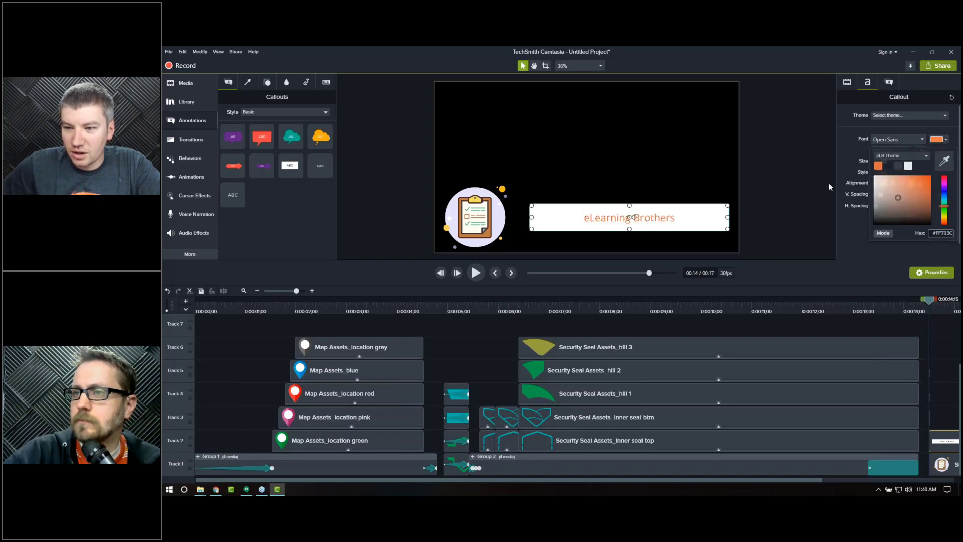
click(756, 212)
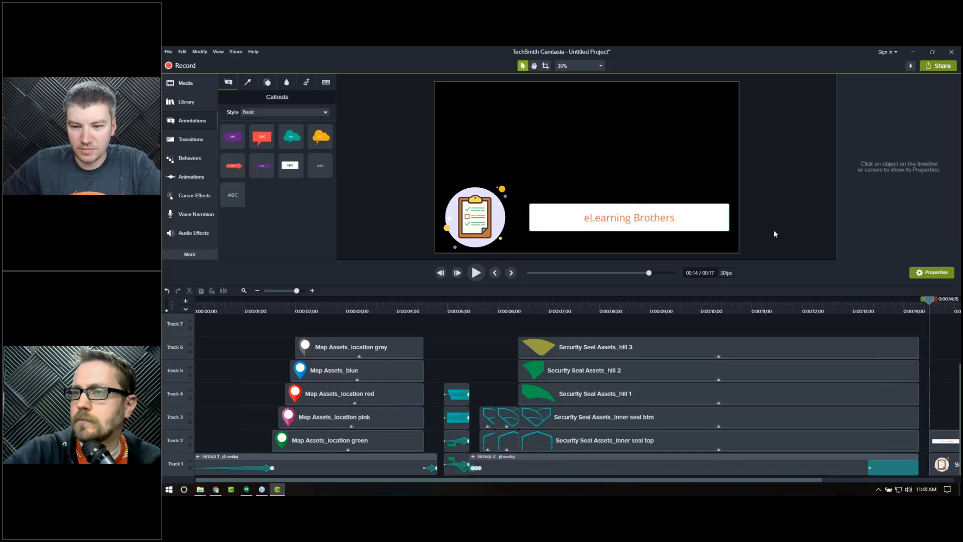
drag(681, 223, 675, 223)
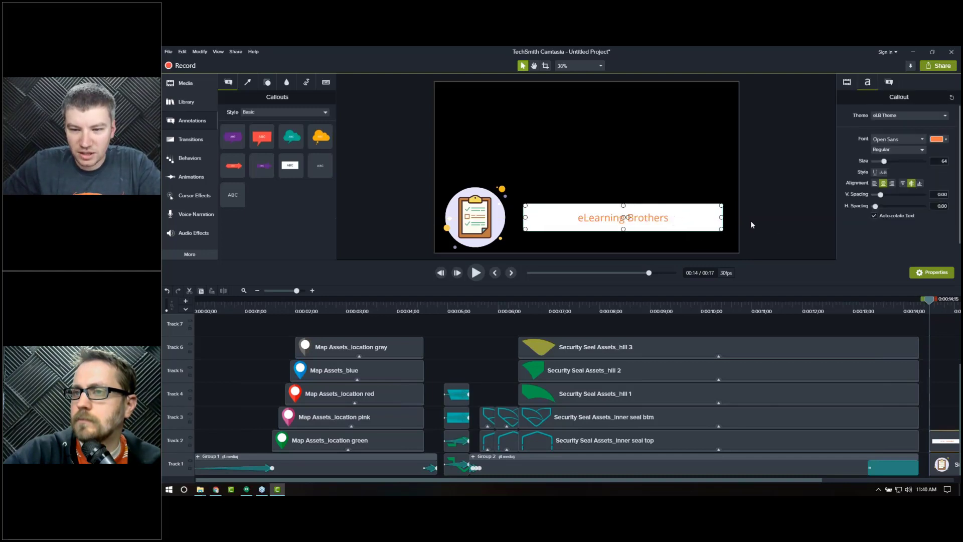
click(780, 225)
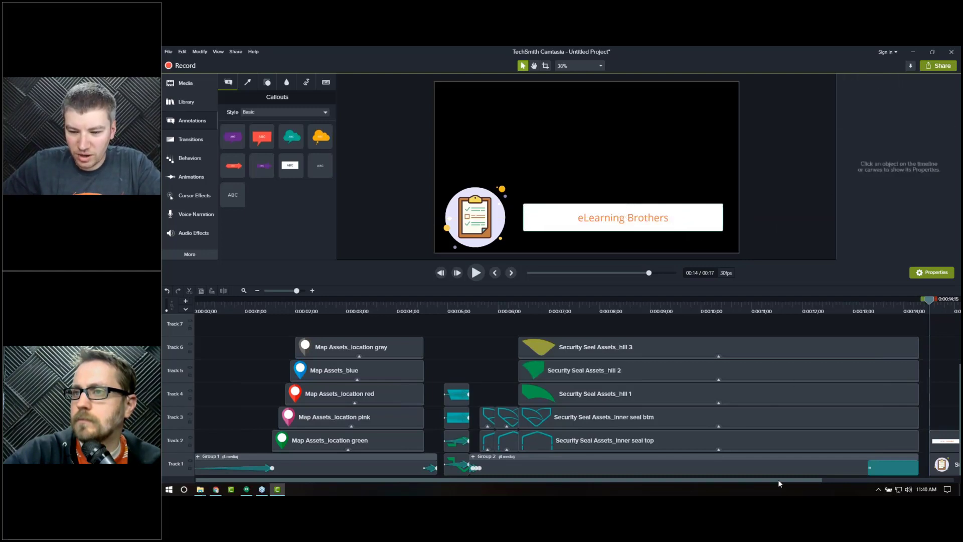
Step: Shift the Survey image slightly left on the canvas and delete the eLearning Brothers callout
scroll(898, 472, right, 5)
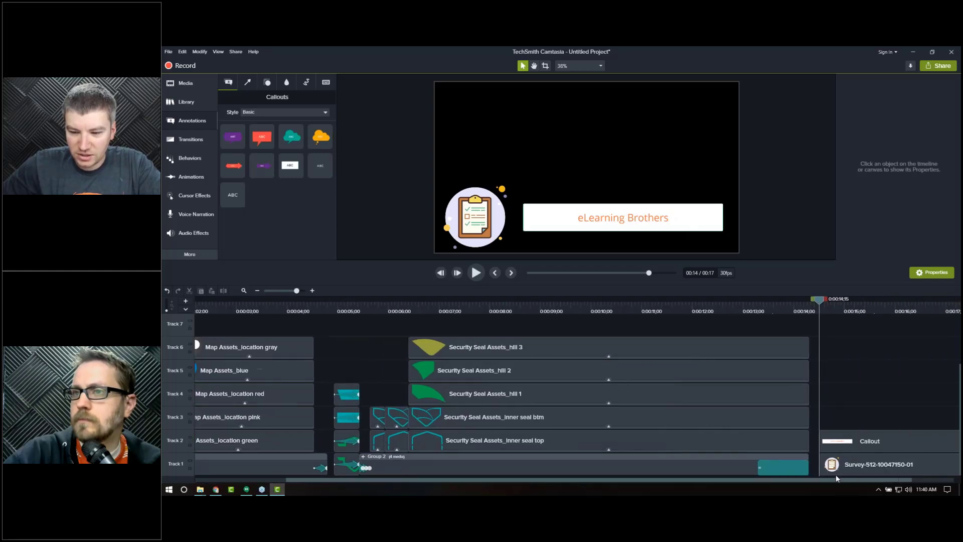
click(842, 465)
drag(514, 226, 480, 231)
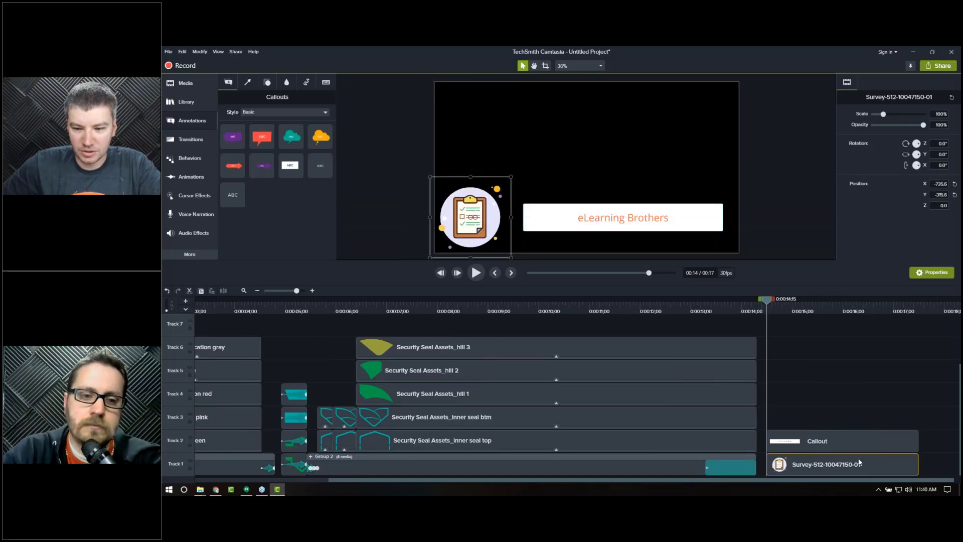
click(831, 443)
key(Delete)
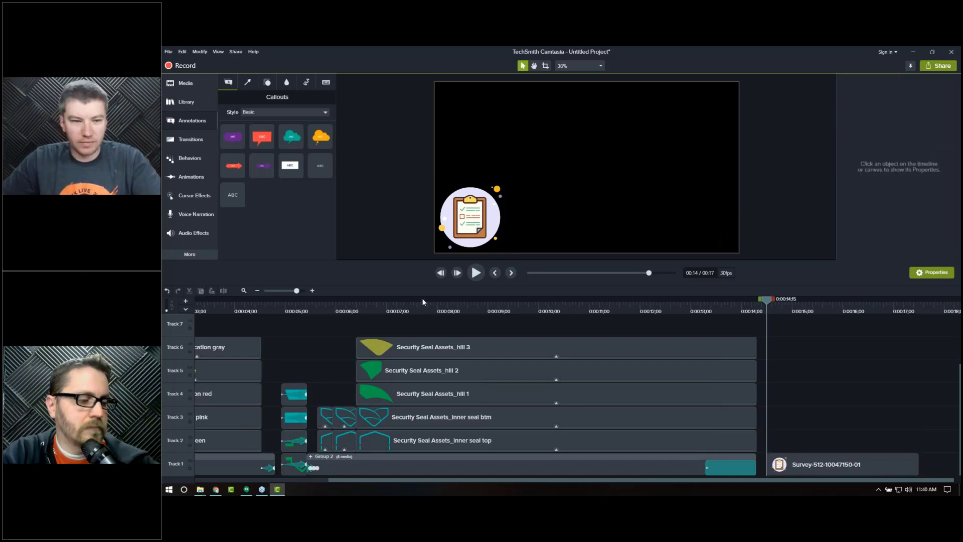
Step: Add the Survey Icon Assets_BG dot image from the media bin to the canvas's upper right area
click(186, 82)
scroll(299, 231, down, 3)
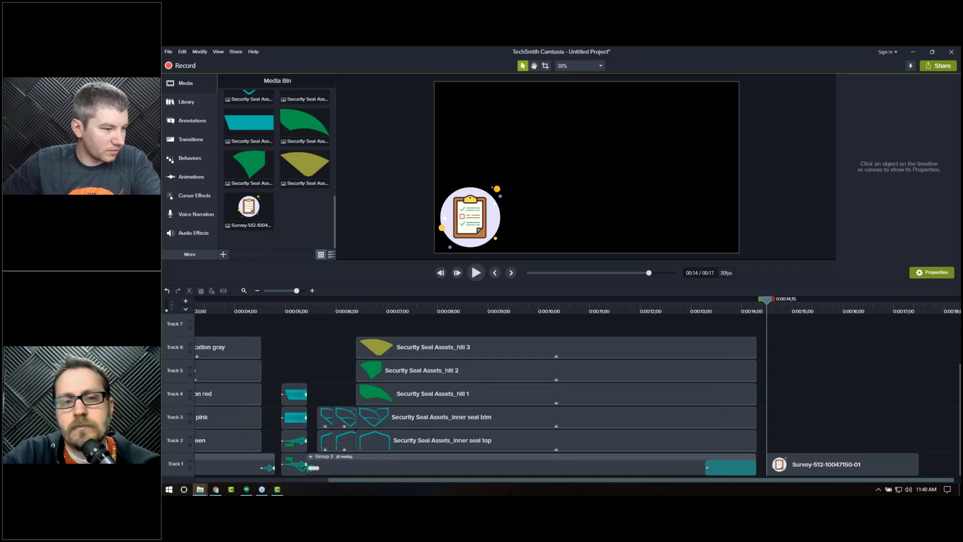
drag(163, 229, 314, 231)
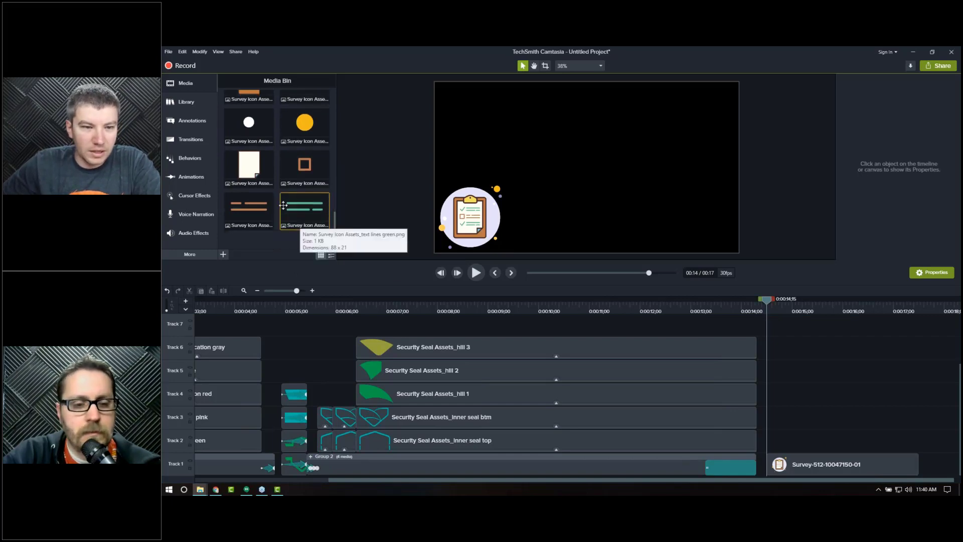
scroll(277, 216, up, 3)
scroll(301, 211, up, 2)
drag(304, 176, 611, 167)
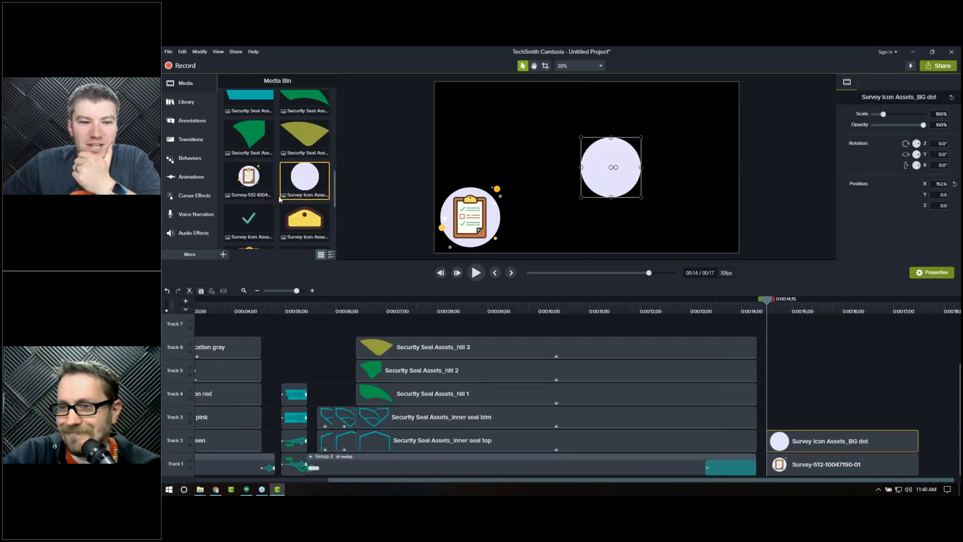
Step: Add the Survey Icon Assets_clipboard image on top of the BG dot
scroll(278, 195, down, 2)
scroll(271, 196, up, 2)
scroll(259, 201, down, 2)
scroll(259, 201, down, 1)
drag(251, 191, 612, 167)
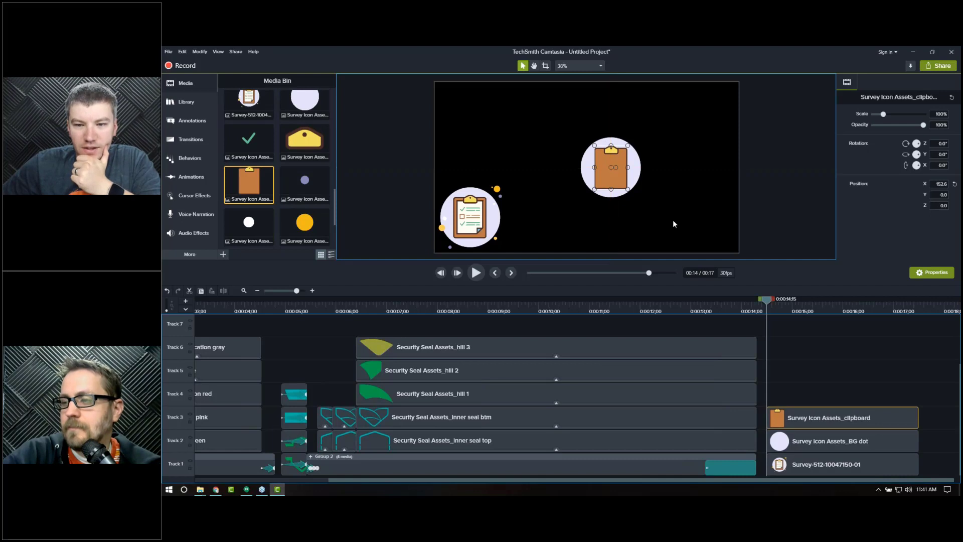
click(666, 224)
click(602, 175)
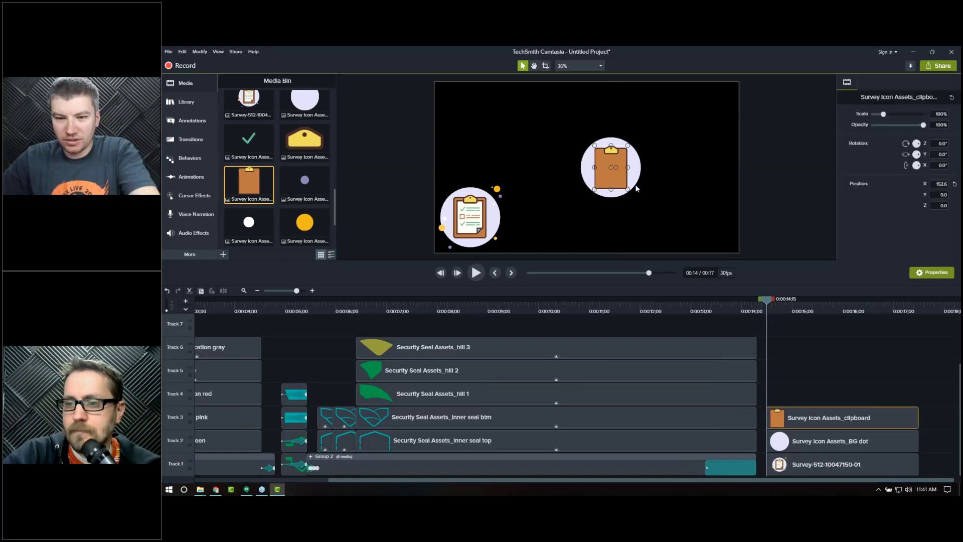
Step: Nudge the clipboard so it sits centered over the BG dot
key(Right)
key(Up)
key(Left)
key(Down)
key(Right)
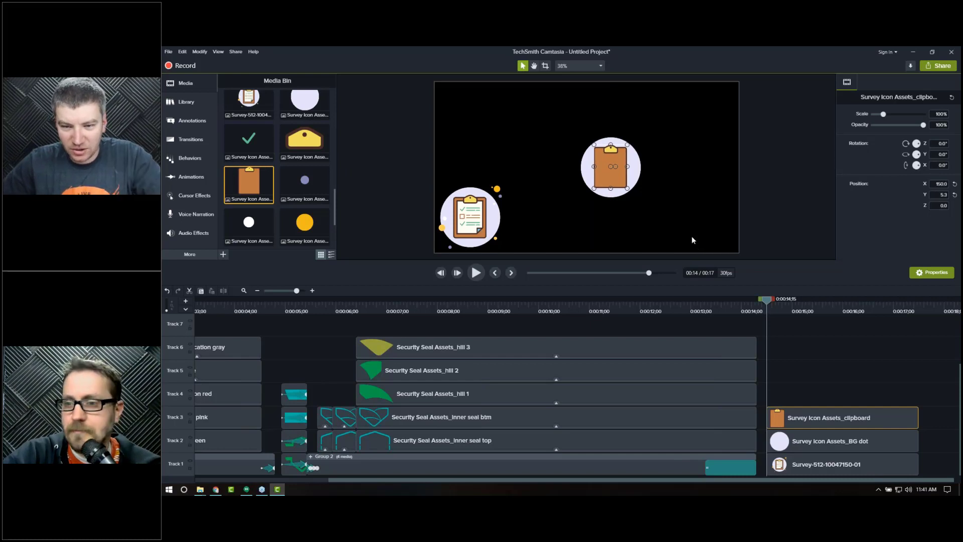
click(692, 237)
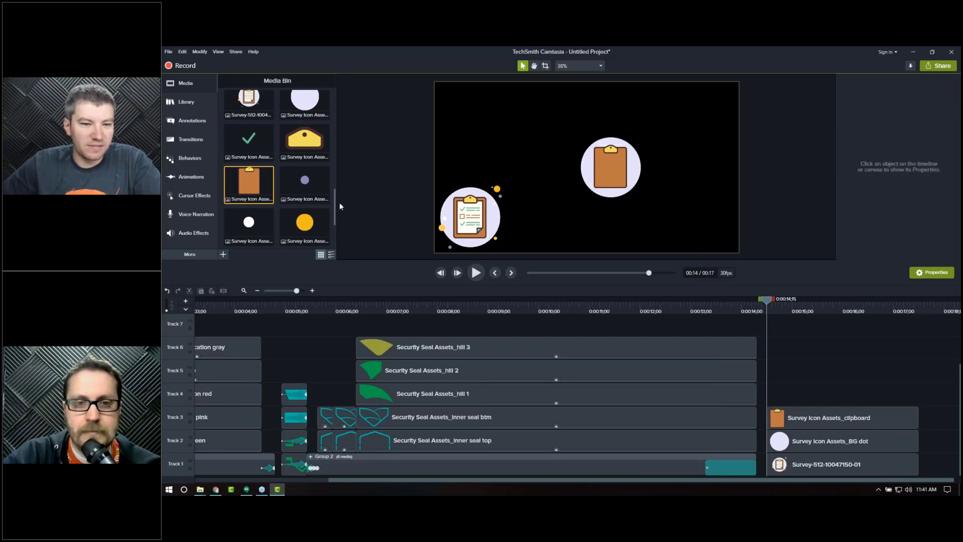
Step: Add the Survey Icon Assets_paper image onto the clipboard at 100% canvas zoom
scroll(282, 195, down, 1)
scroll(282, 194, down, 1)
drag(250, 187, 615, 173)
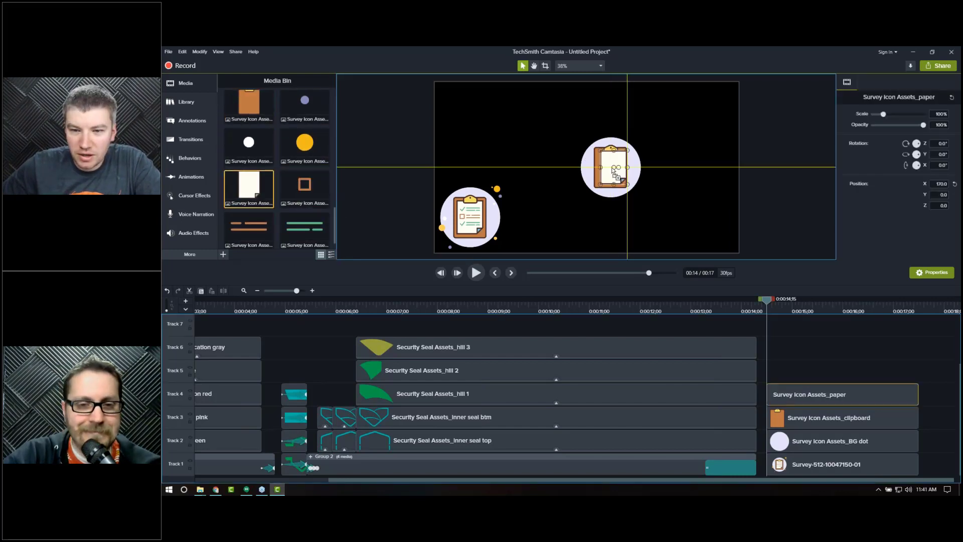
scroll(612, 173, up, 3)
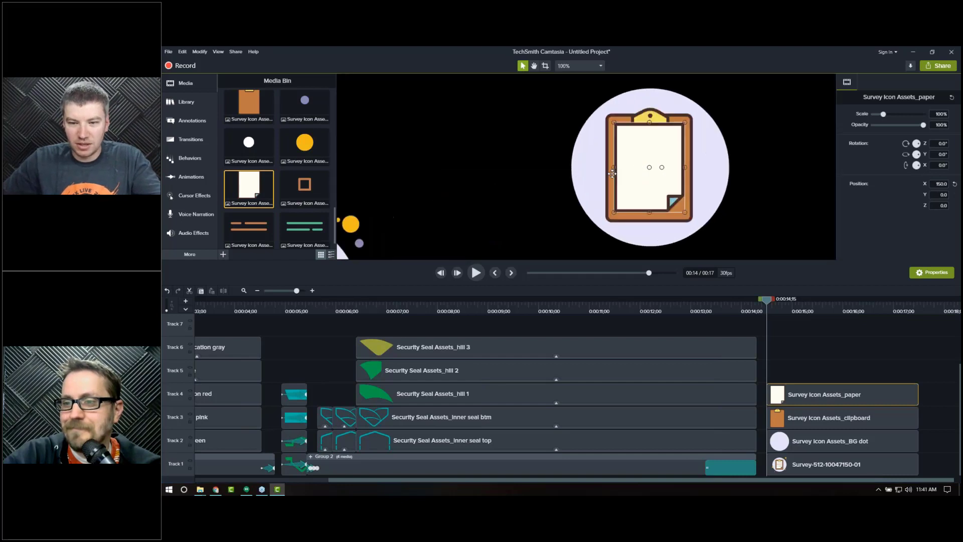
key(space)
drag(558, 204, 405, 226)
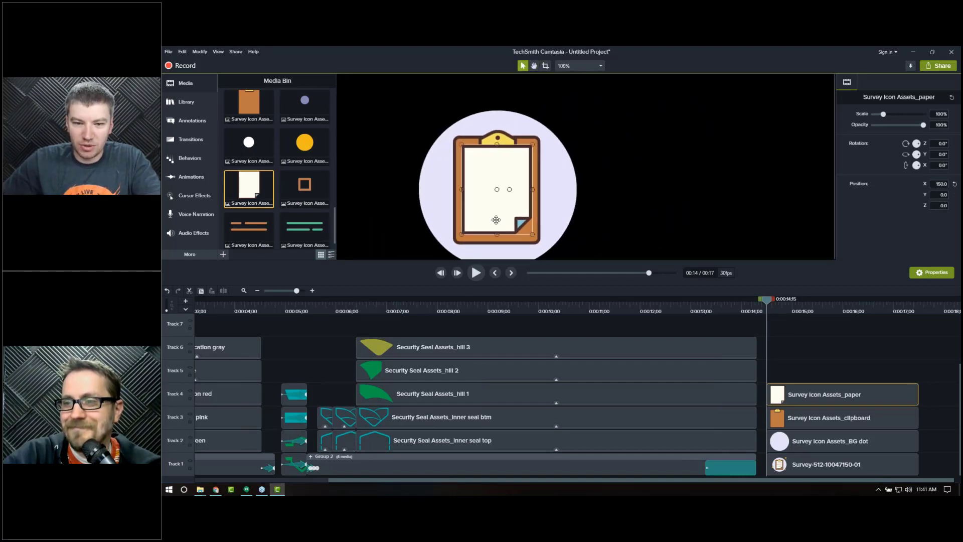
mouse_move(497, 207)
mouse_down()
mouse_move(581, 205)
mouse_move(492, 204)
mouse_up()
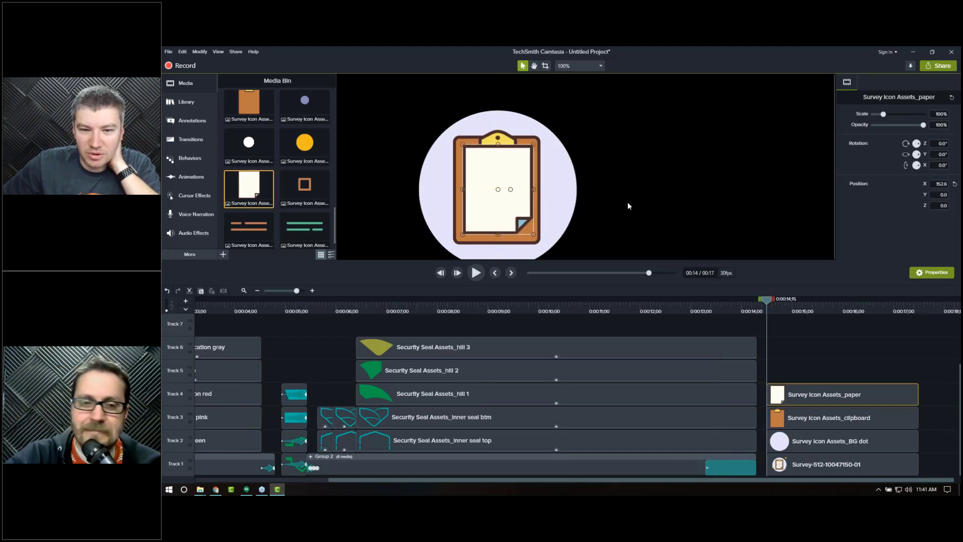
click(749, 193)
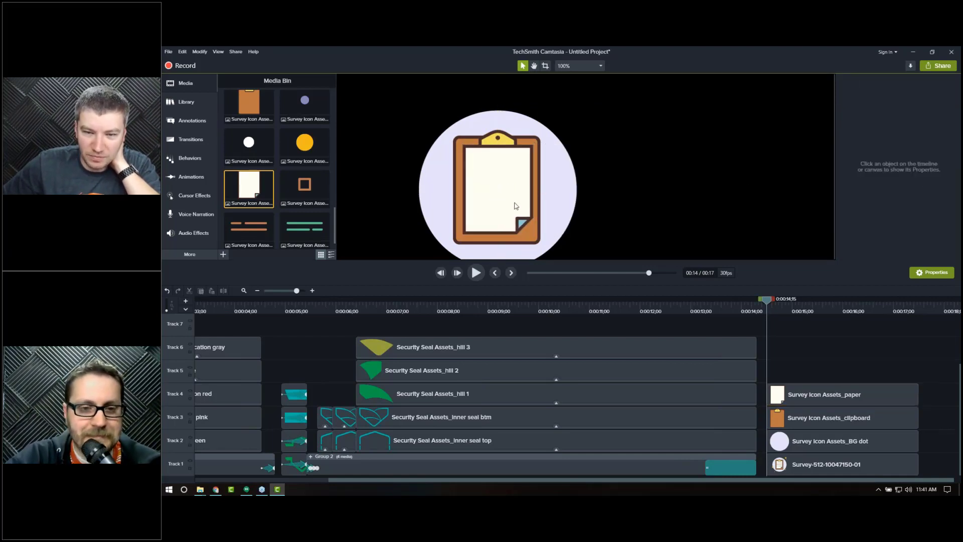
Step: Reposition the paper vertically on the clipboard to sit centered on it
drag(506, 199, 507, 204)
key(Down)
key(Down)
key(Down)
key(Down)
key(Down)
key(Down)
key(Down)
key(Down)
key(Down)
key(Down)
key(Down)
key(Down)
key(Down)
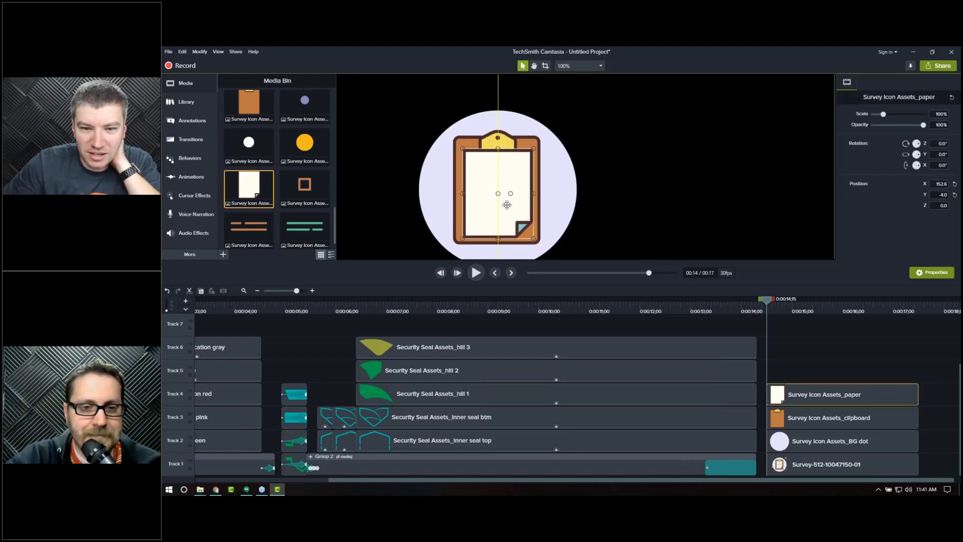
key(Down)
key(Down)
key(Up)
key(Up)
key(Up)
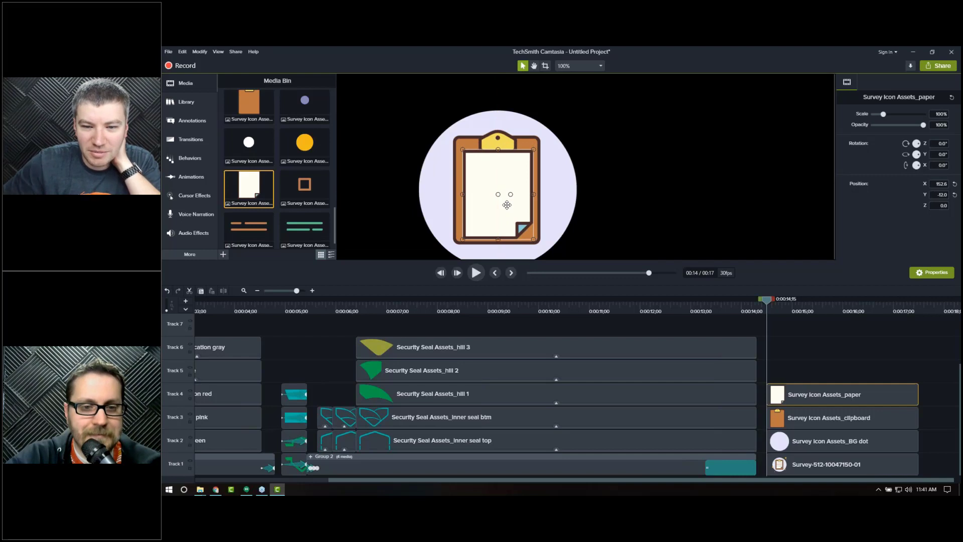
click(693, 200)
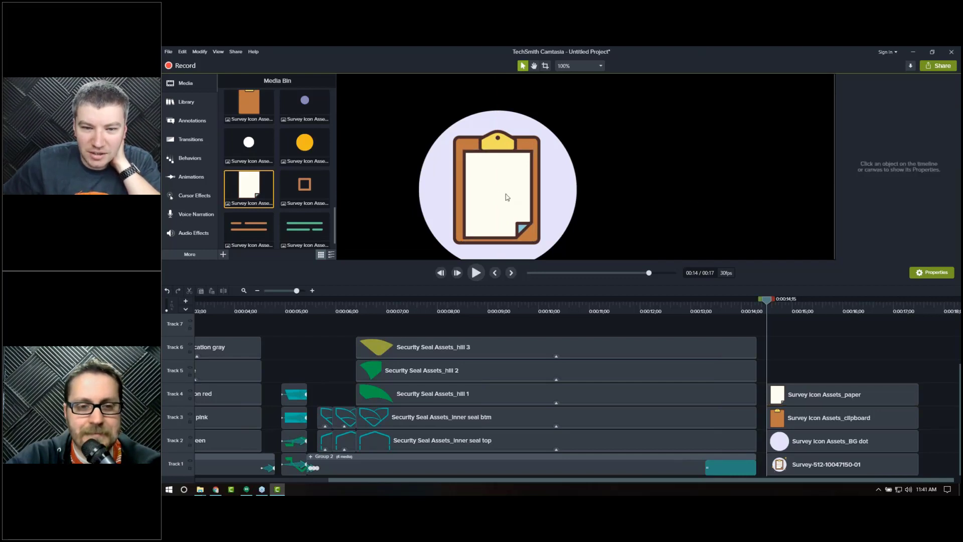
drag(507, 197, 505, 213)
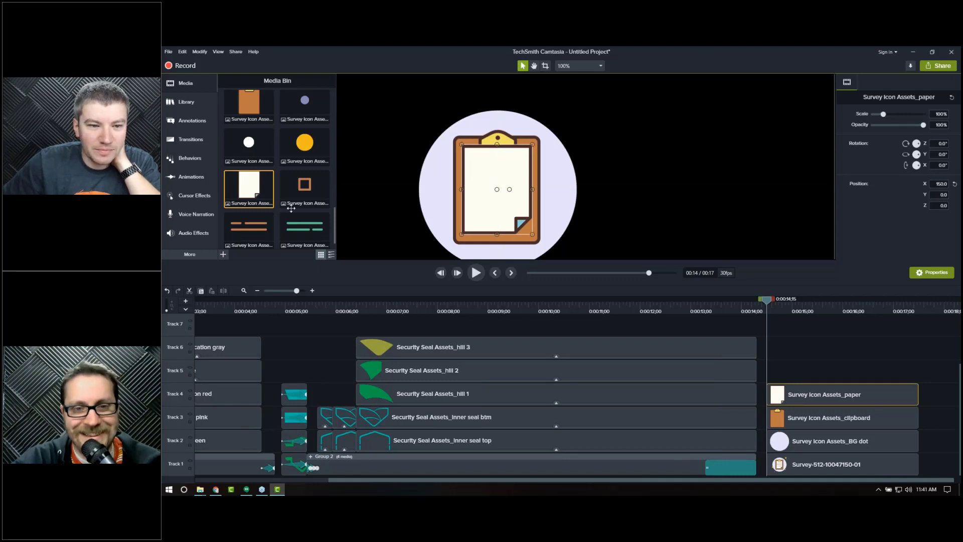
Step: Add the Survey Icon Assets_clipboard clip image and nudge it onto the top of the clipboard
scroll(301, 173, up, 3)
drag(407, 174, 494, 147)
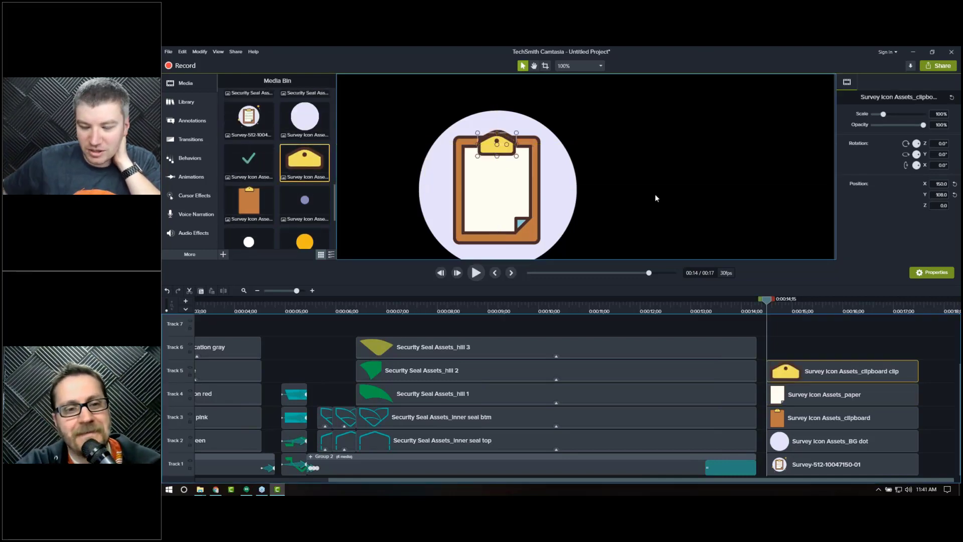
key(Up)
key(Up)
key(Up)
key(Up)
key(Up)
key(Right)
key(Up)
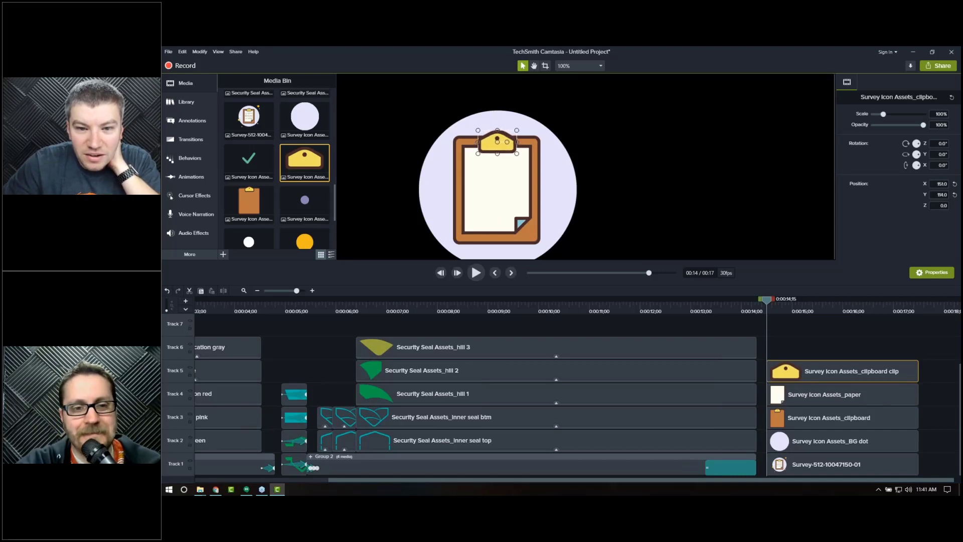
click(723, 155)
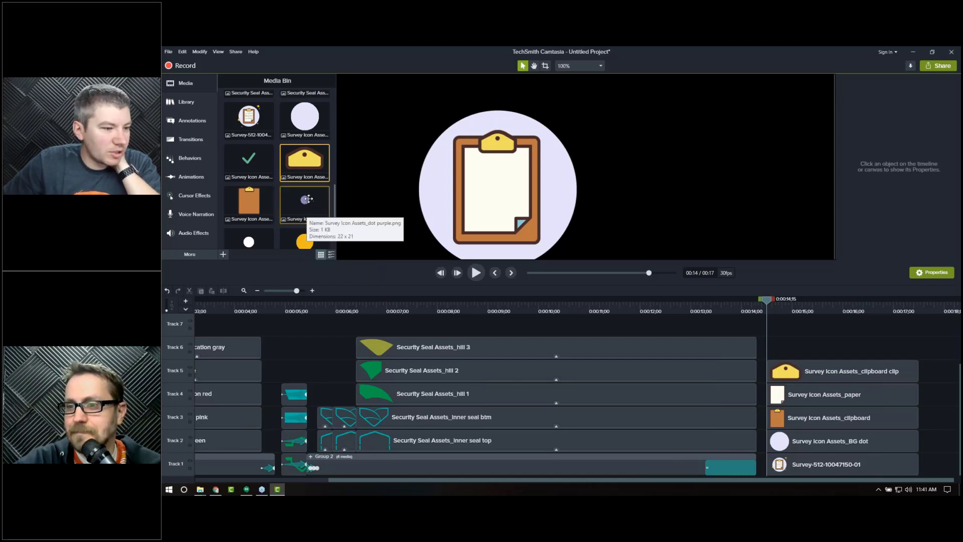
Step: Add a Survey Icon Assets_dot yellow image near the upper right edge of the BG circle
scroll(430, 190, down, 2)
key(space)
drag(378, 212, 525, 169)
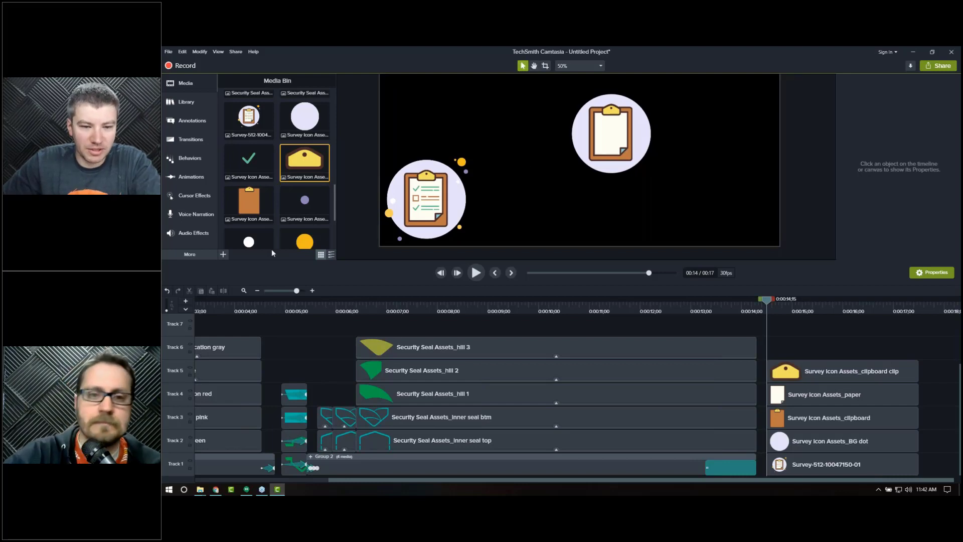
scroll(301, 234, down, 1)
drag(305, 222, 648, 98)
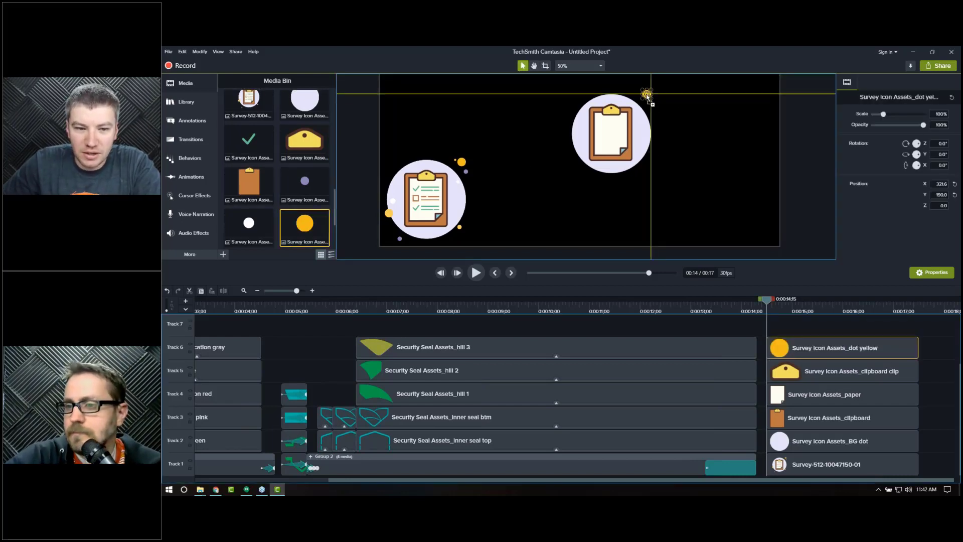
drag(532, 171, 576, 151)
Step: Add a second yellow dot image and place it near the lower right edge of the BG circle
drag(304, 224, 540, 248)
scroll(260, 215, down, 1)
scroll(287, 214, up, 1)
scroll(675, 162, up, 2)
key(space)
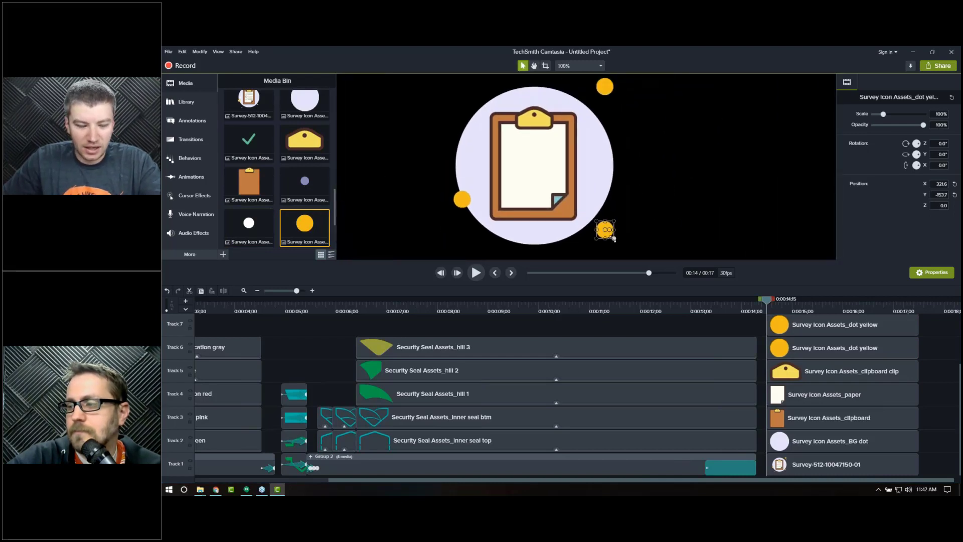
drag(614, 238, 608, 233)
click(462, 200)
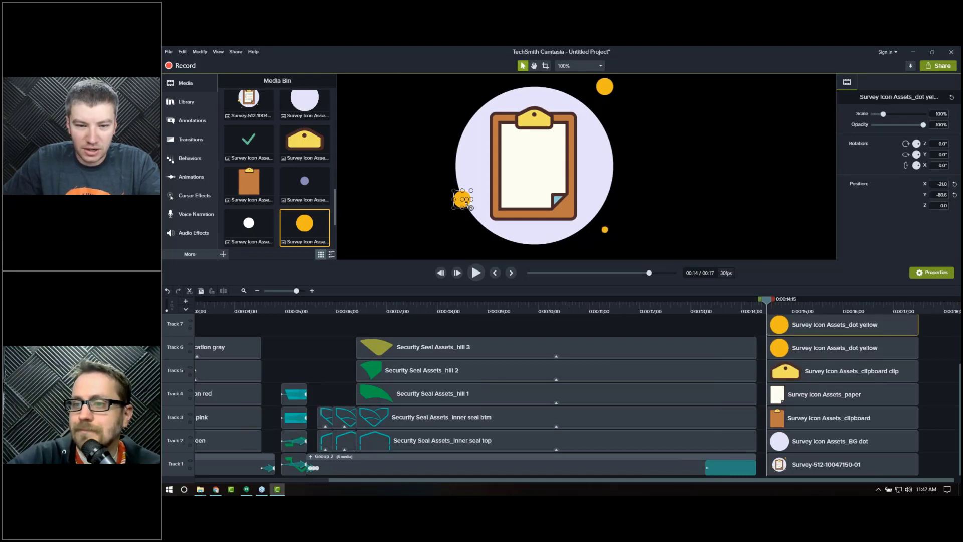
Step: Scale the yellow dot at the BG circle's left edge down to about 84%
drag(470, 207, 466, 205)
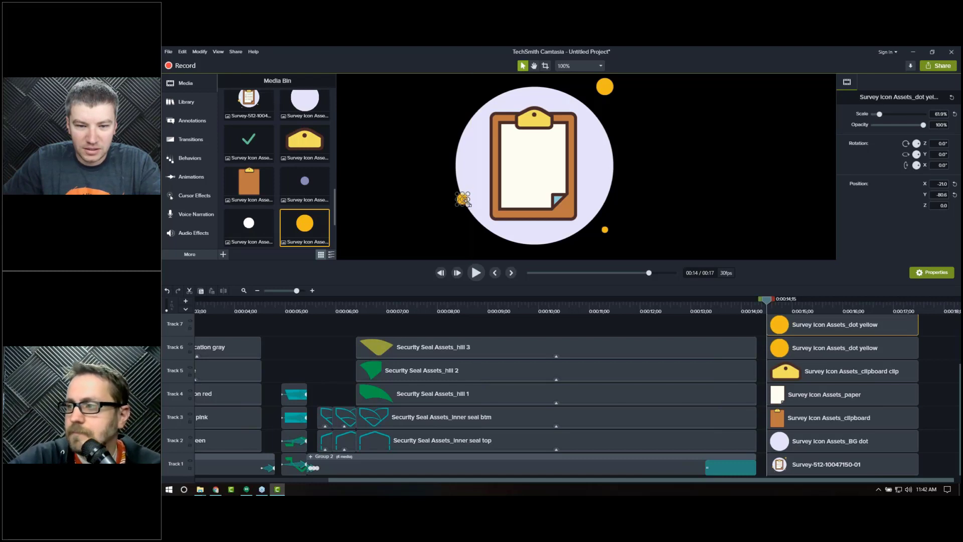
click(646, 179)
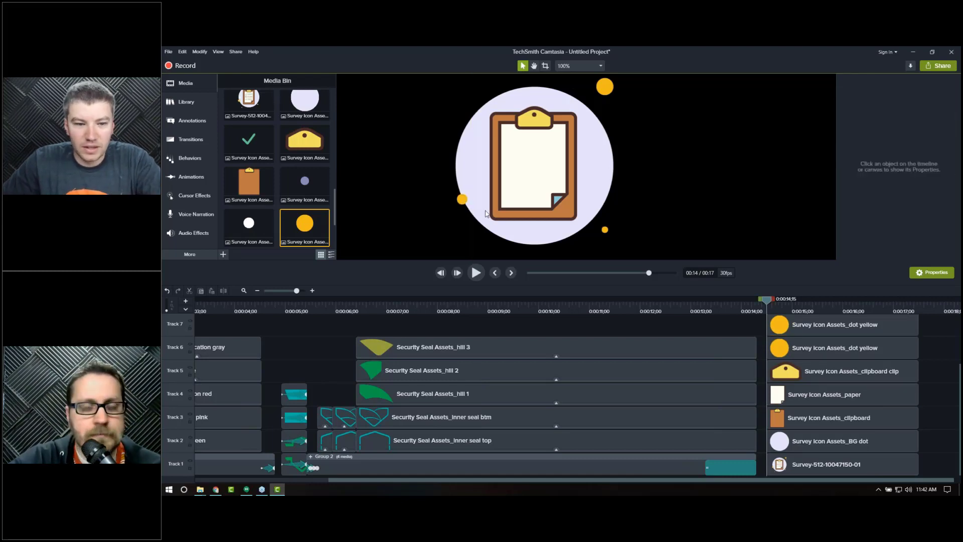
Step: Add a Survey Icon Assets_dot white image just inside the left edge of the BG circle
scroll(448, 212, down, 1)
scroll(415, 208, down, 1)
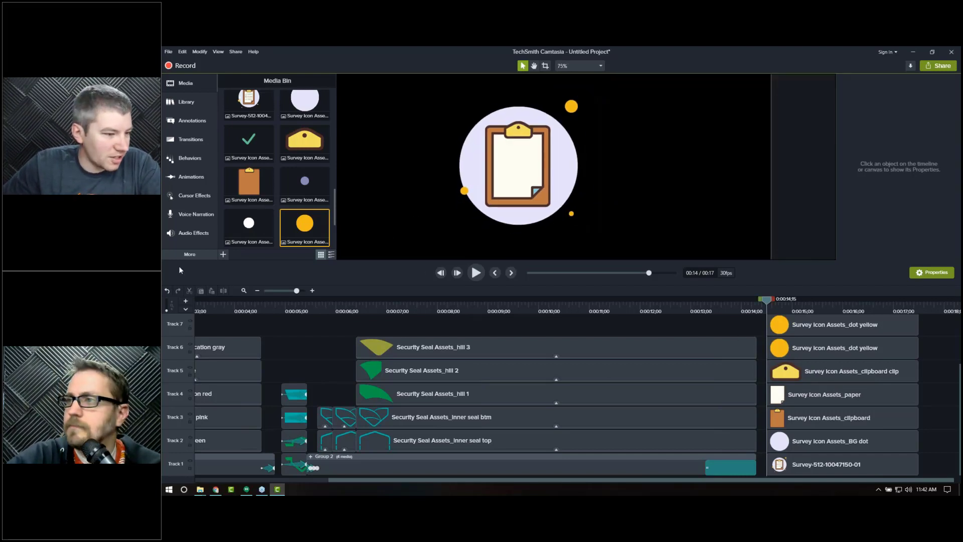
click(201, 490)
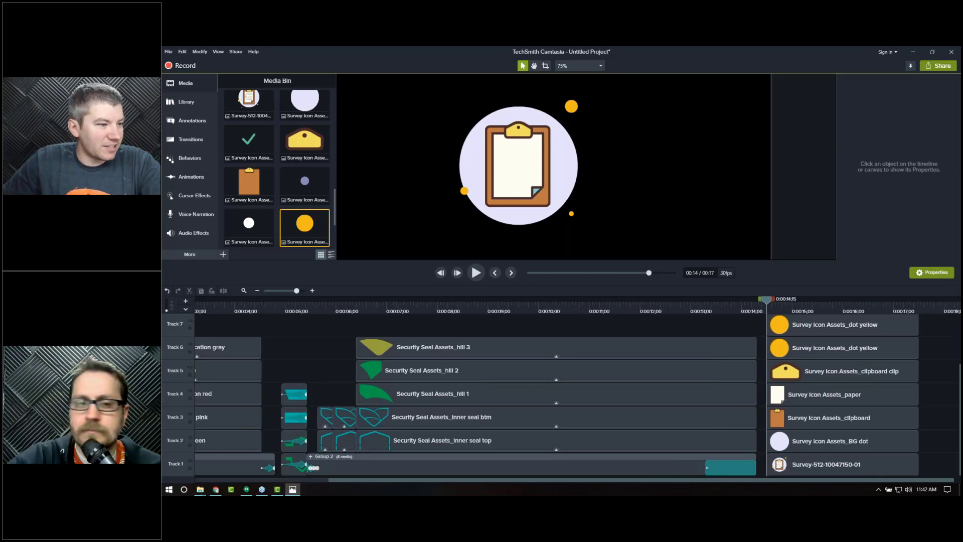
click(247, 234)
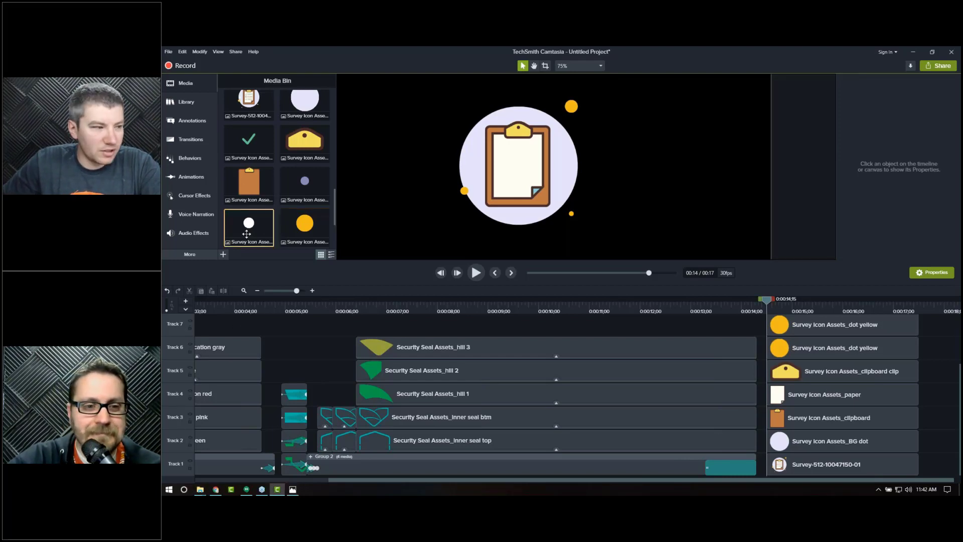
drag(451, 158, 464, 180)
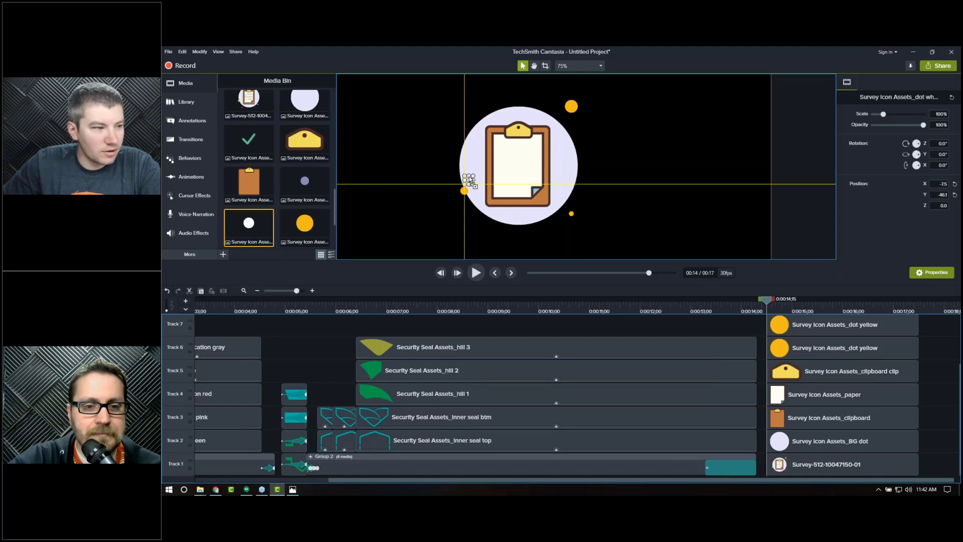
Step: Add purple dot images around the BG circle and another yellow dot above its upper right
drag(299, 197, 477, 226)
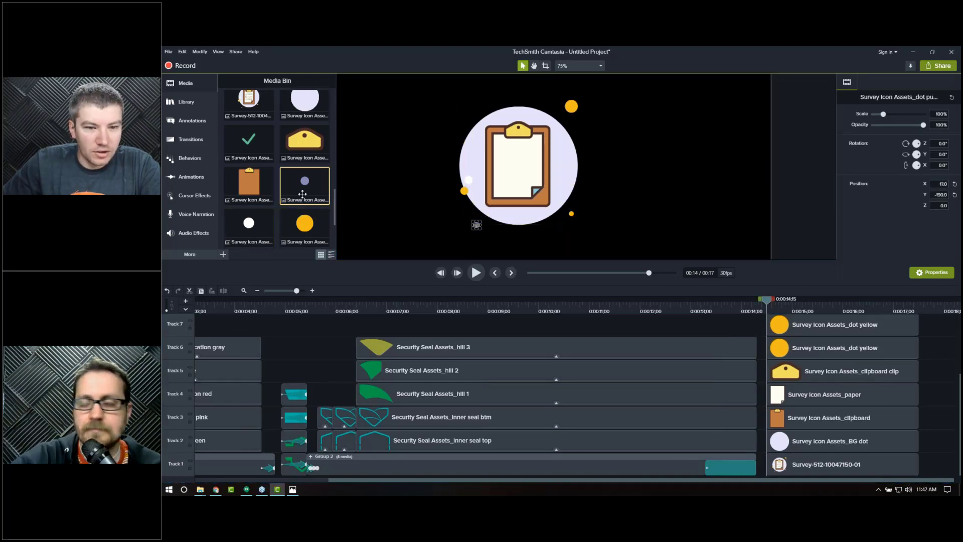
drag(596, 108, 585, 125)
click(303, 224)
drag(374, 194, 550, 100)
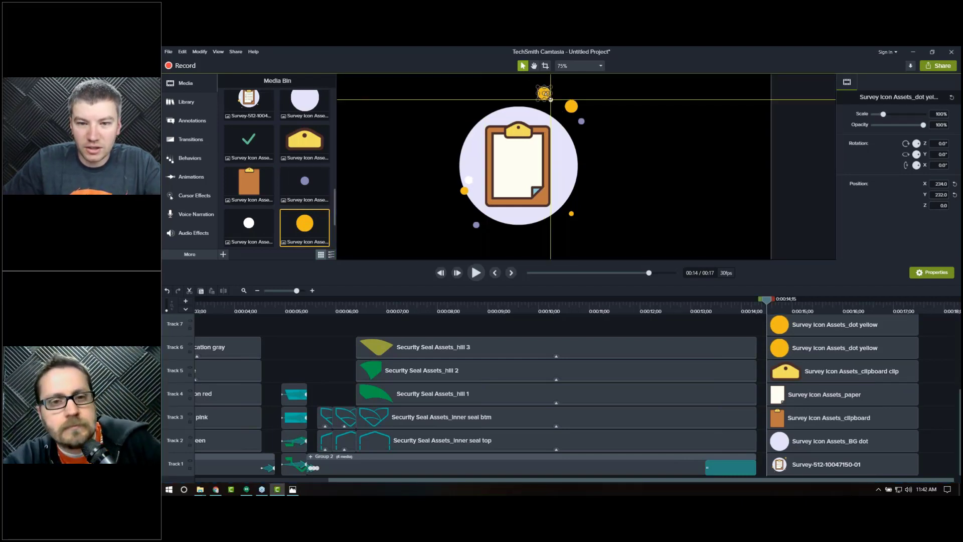
Step: Scale the new yellow dot to 25% and place it just left of the large upper-right yellow dot
scroll(550, 99, up, 4)
key(space)
drag(626, 164, 441, 294)
drag(522, 152, 481, 327)
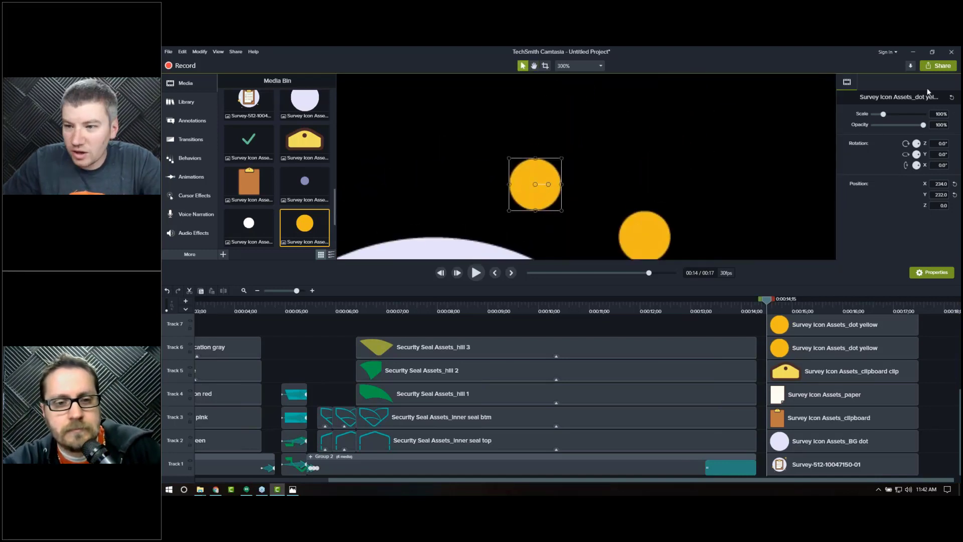
click(936, 114)
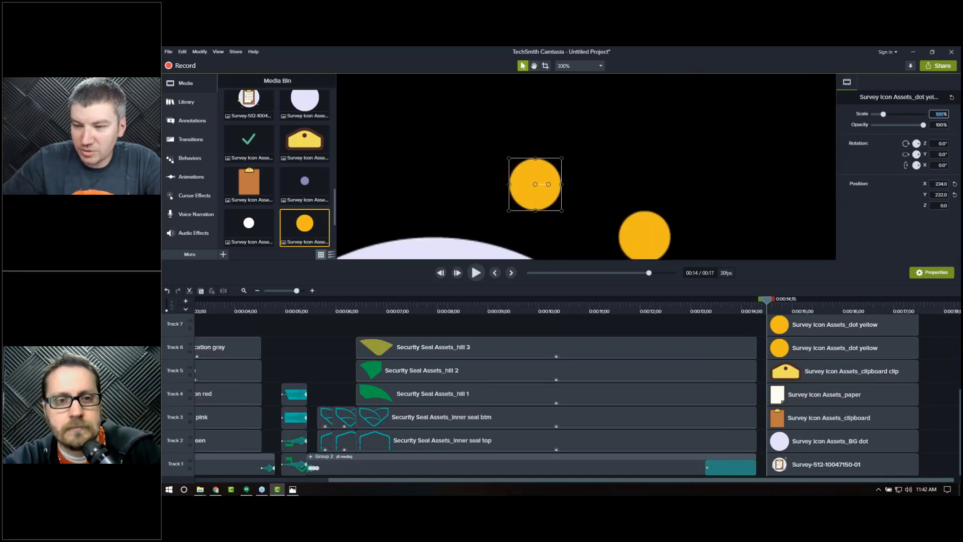
text(25)
key(Return)
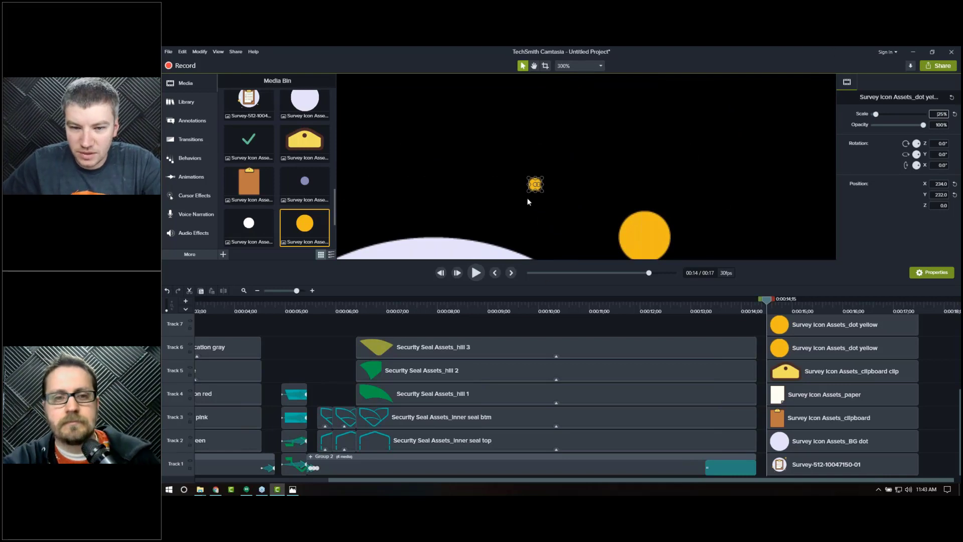
drag(536, 185, 591, 217)
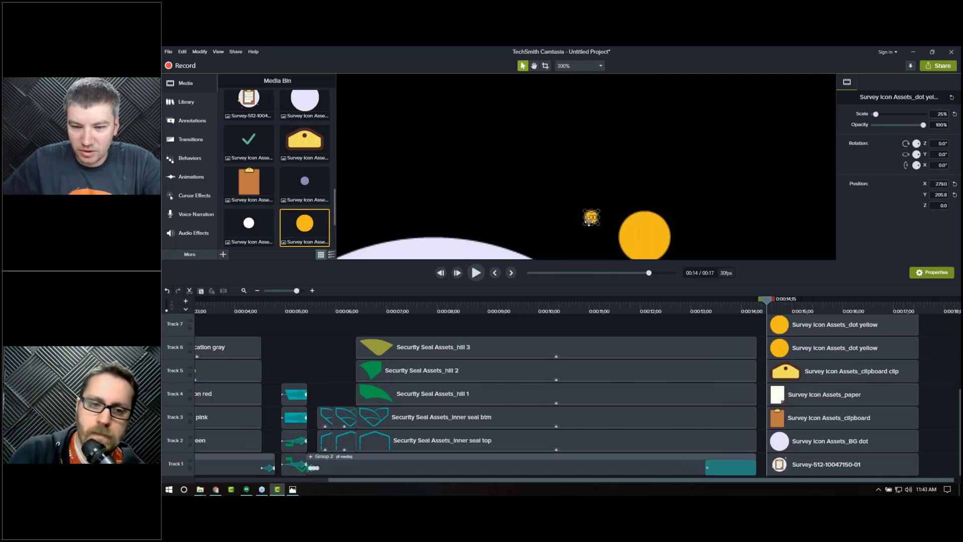
scroll(526, 161, down, 5)
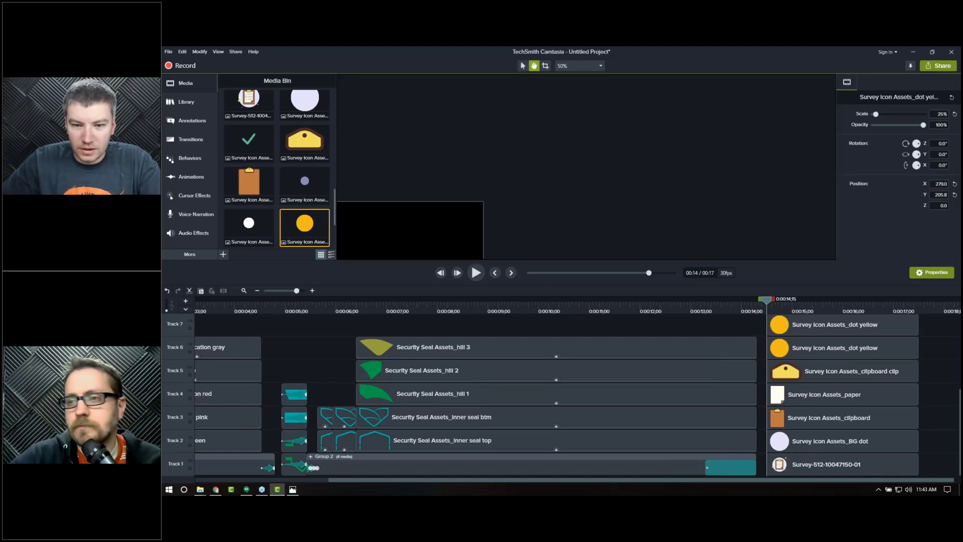
key(Home)
click(591, 66)
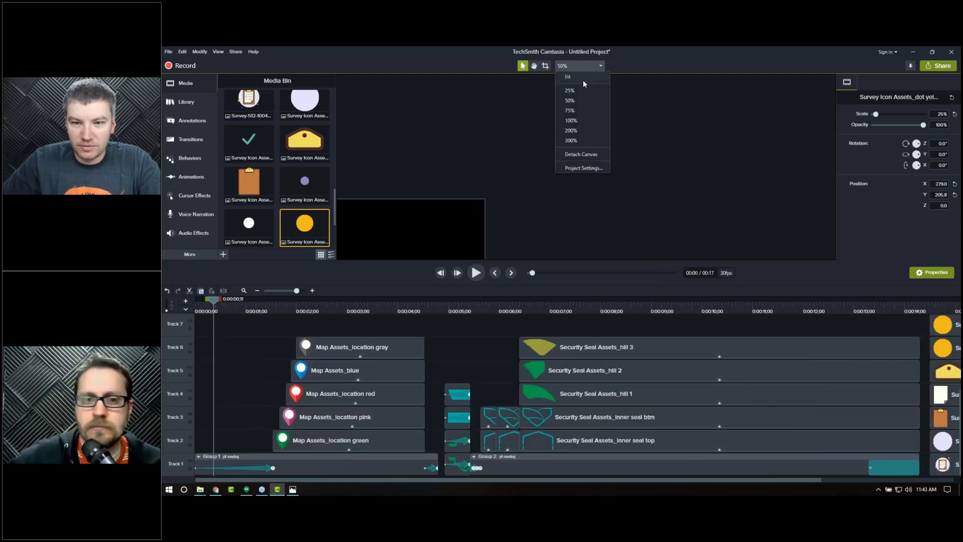
click(579, 154)
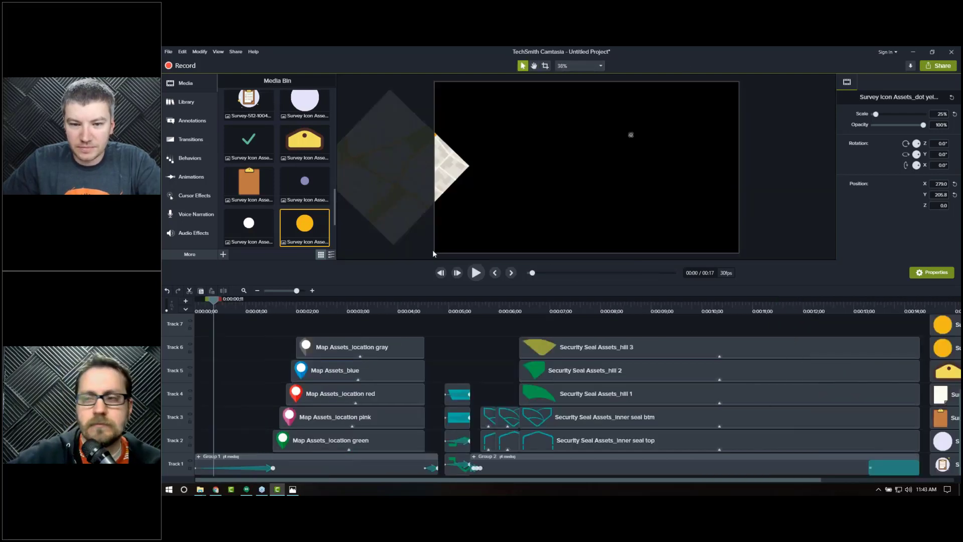
click(953, 312)
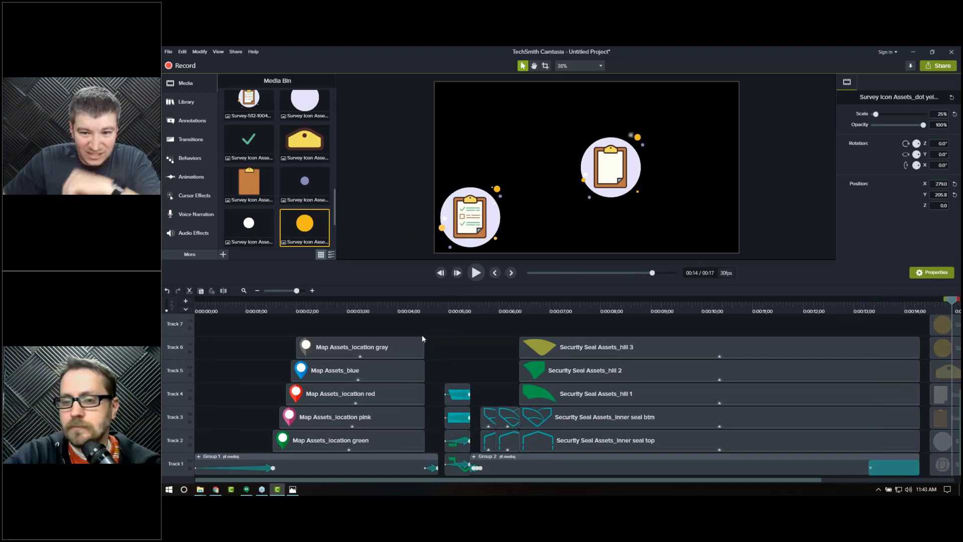
click(585, 175)
click(546, 211)
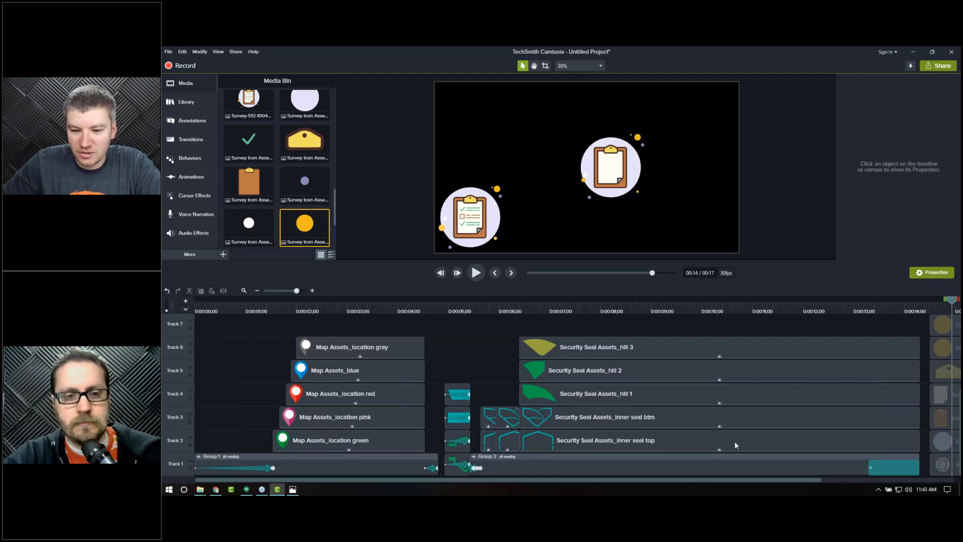
drag(819, 480, 885, 481)
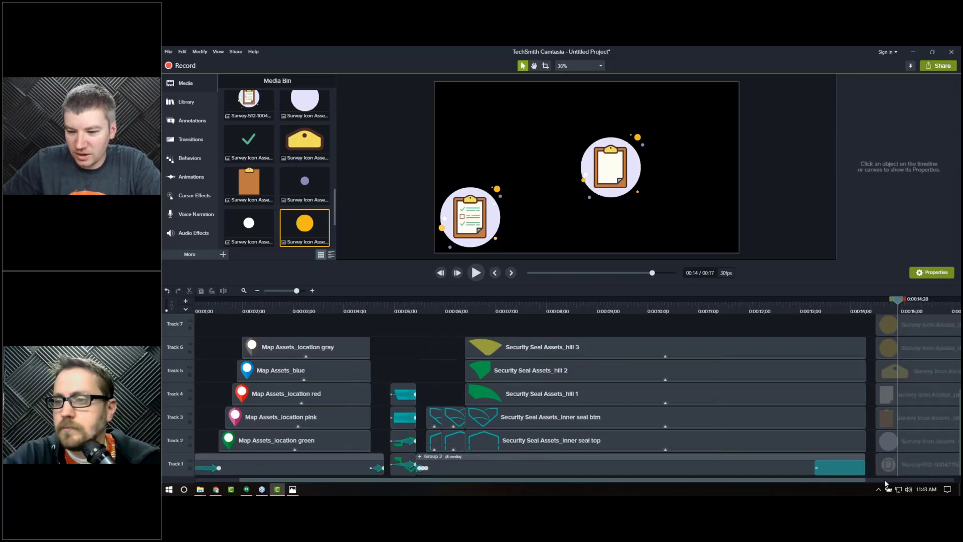
click(806, 465)
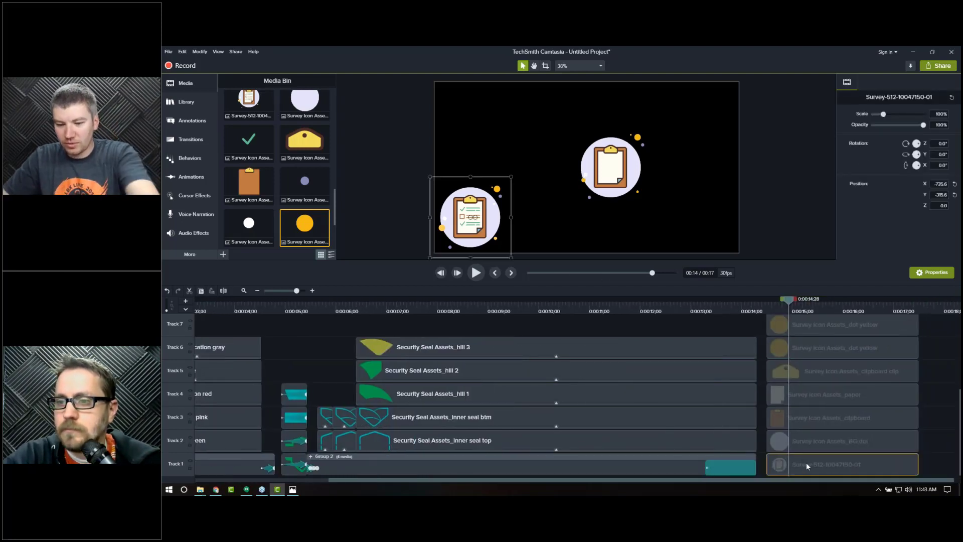
key(Delete)
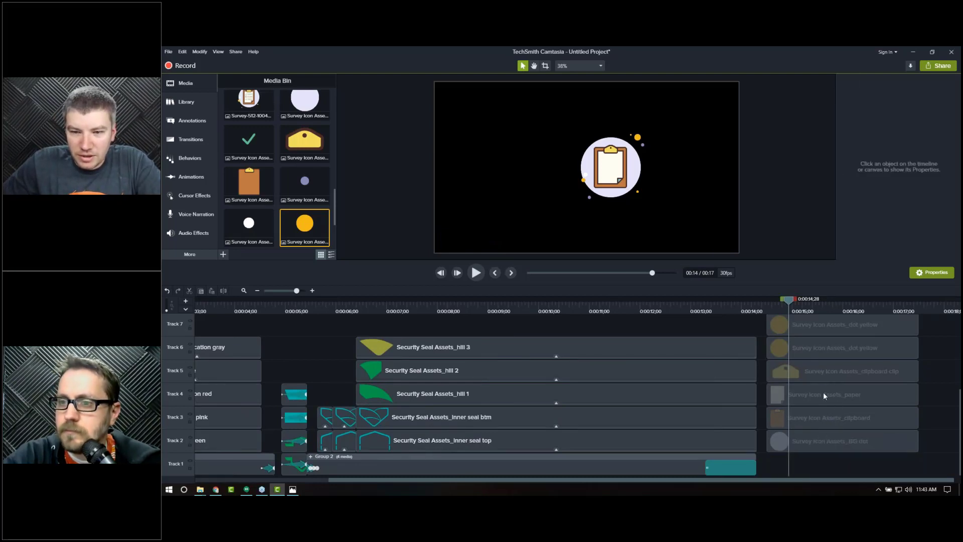
Step: Select all survey icon layers and move the assembled icon to the canvas's lower-left corner
drag(864, 443, 823, 347)
drag(608, 177, 472, 224)
click(617, 238)
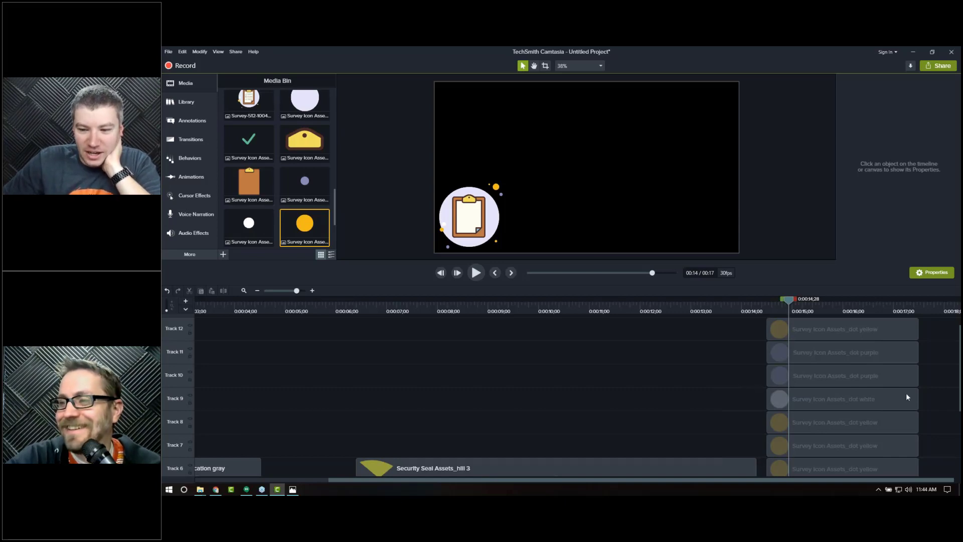
scroll(919, 392, down, 5)
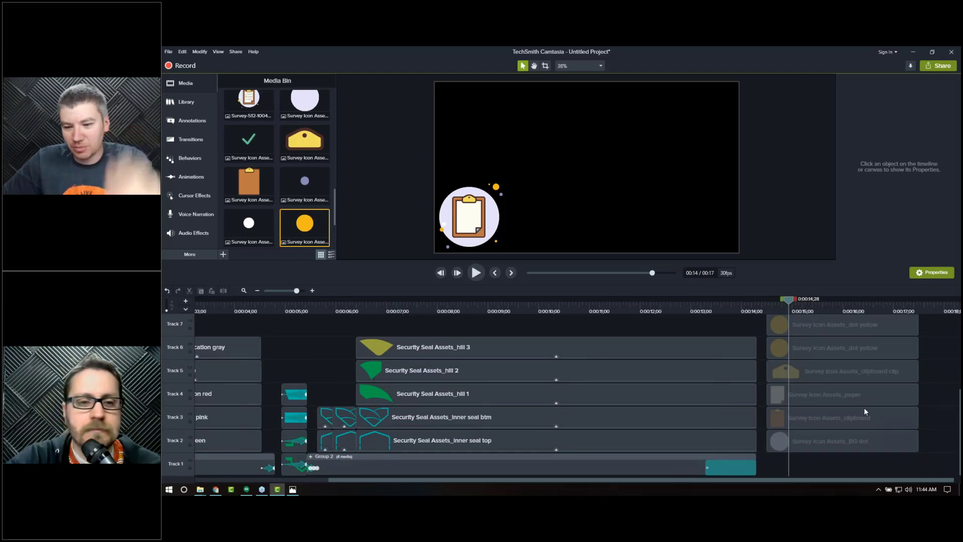
click(842, 398)
drag(468, 223, 467, 254)
key(ctrl+z)
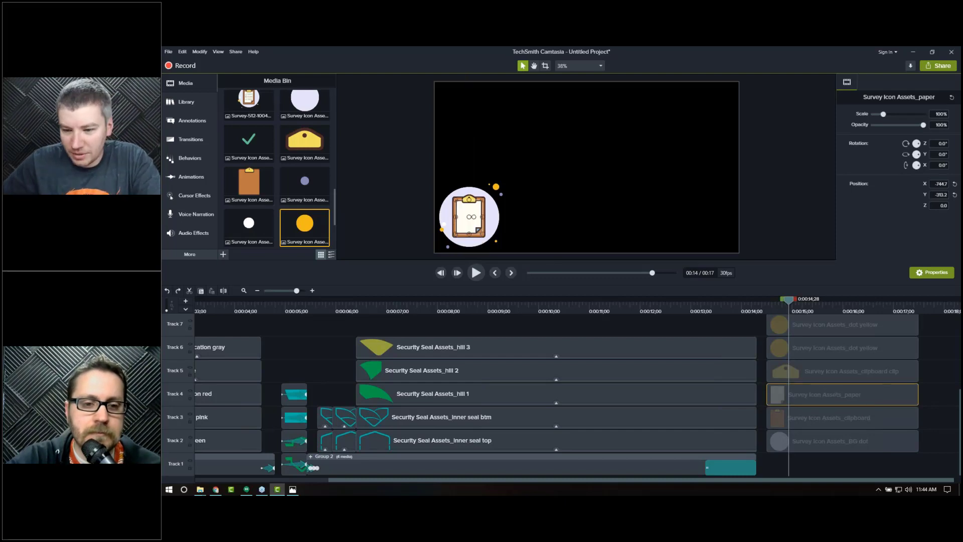
Step: Select the clipboard clip, paper and clipboard layers and add a custom animation to them
drag(925, 371, 787, 411)
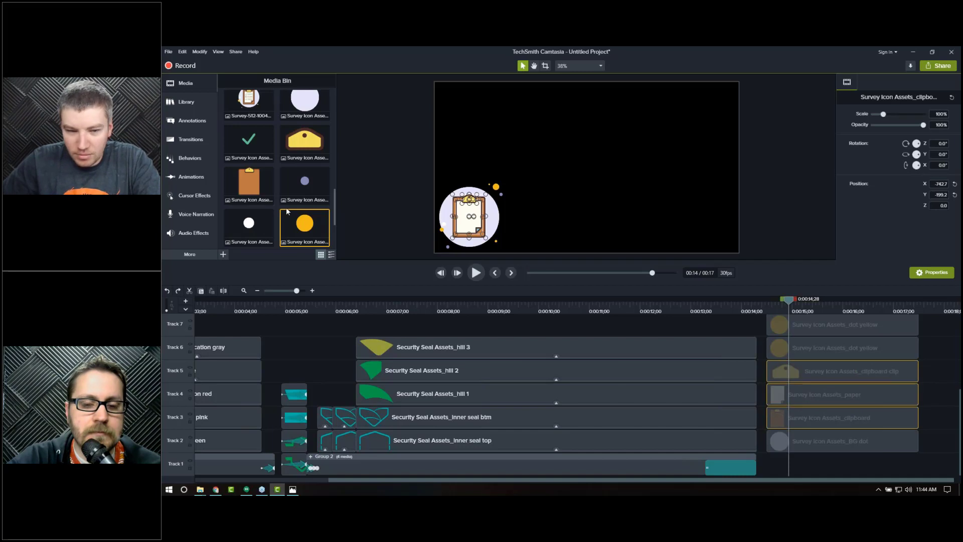
click(188, 176)
drag(777, 369, 809, 382)
Step: At the animation's start, nudge the paper downward below the clipboard
click(781, 306)
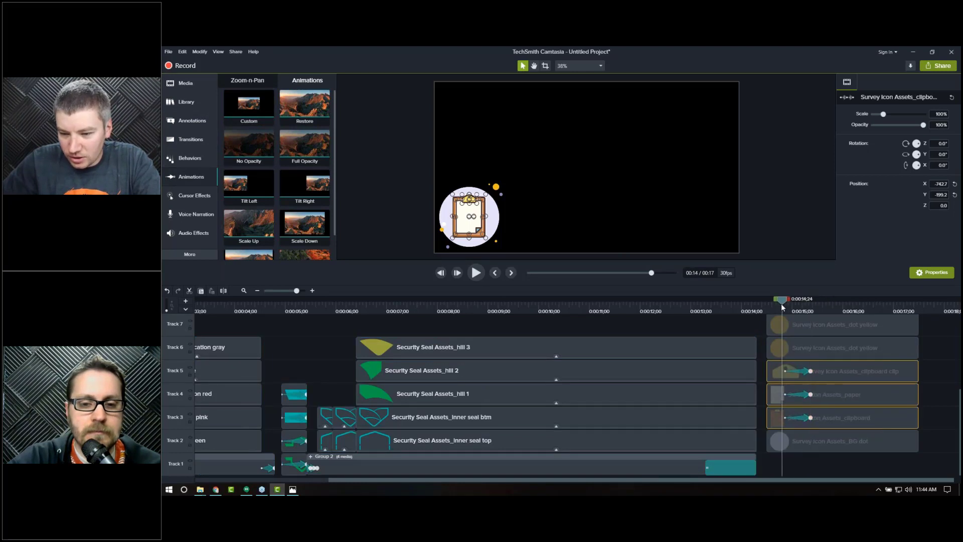
click(869, 400)
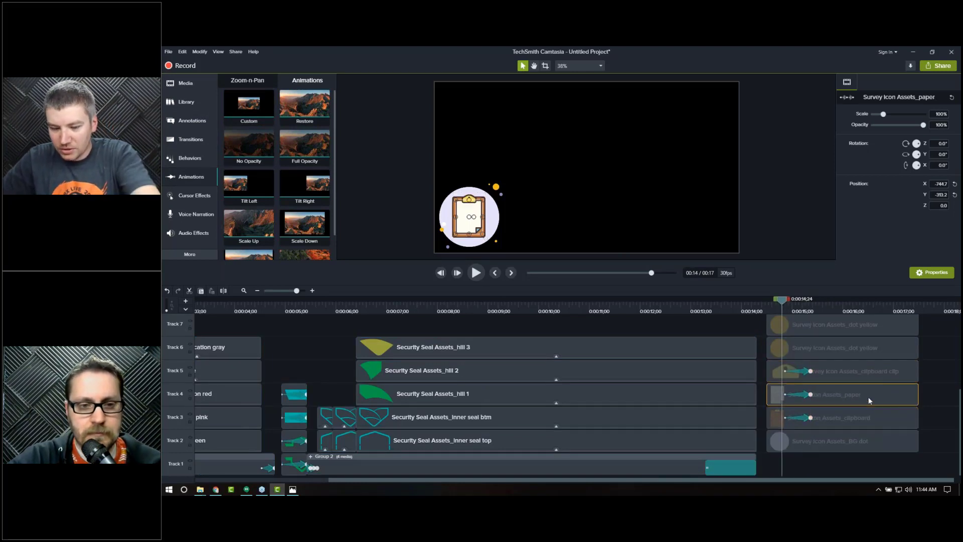
key(Down)
key(Down)
key(Down)
key(Down)
key(Down)
key(Down)
key(Down)
key(Down)
key(Down)
key(Down)
key(Down)
key(Down)
key(Down)
key(Down)
key(Down)
key(Down)
key(Down)
key(Down)
key(Down)
key(Down)
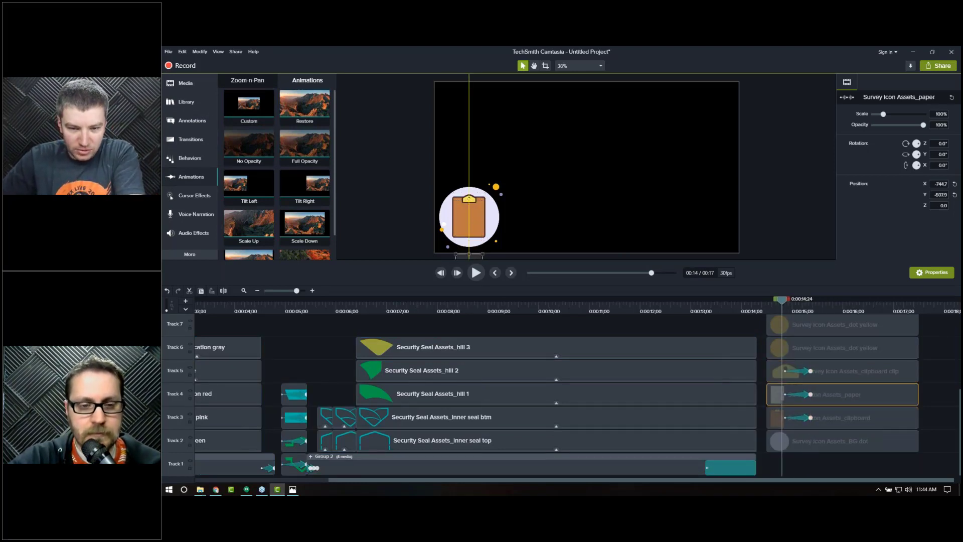
Step: At the animation's start, shift the clipboard and clipboard clip left off the canvas
click(865, 418)
ctrl+click(861, 375)
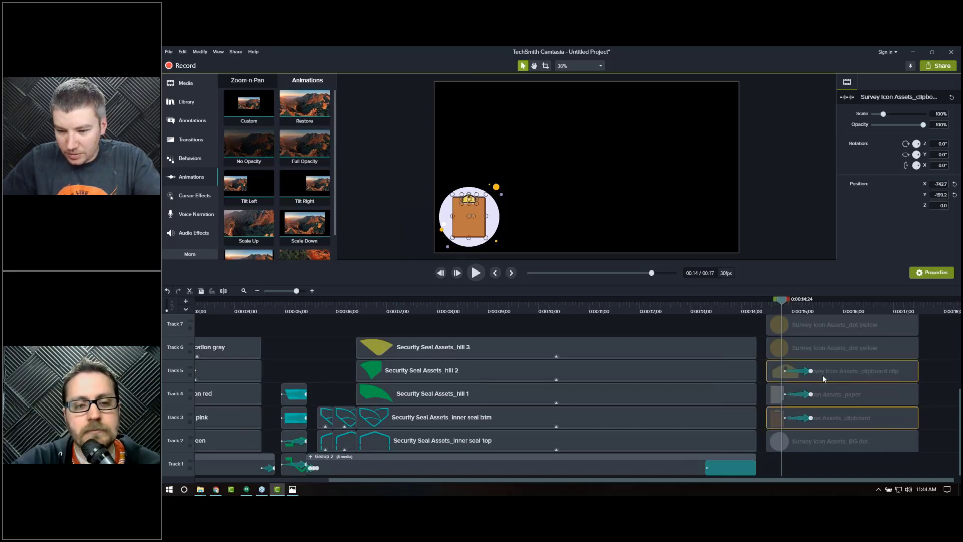
key(Left)
key(Left)
key(Left)
key(Left)
key(Left)
key(Left)
key(Left)
key(Left)
key(Left)
key(Left)
key(Left)
key(Left)
key(Left)
key(Left)
key(Left)
key(Left)
key(Left)
key(Left)
key(Left)
key(Left)
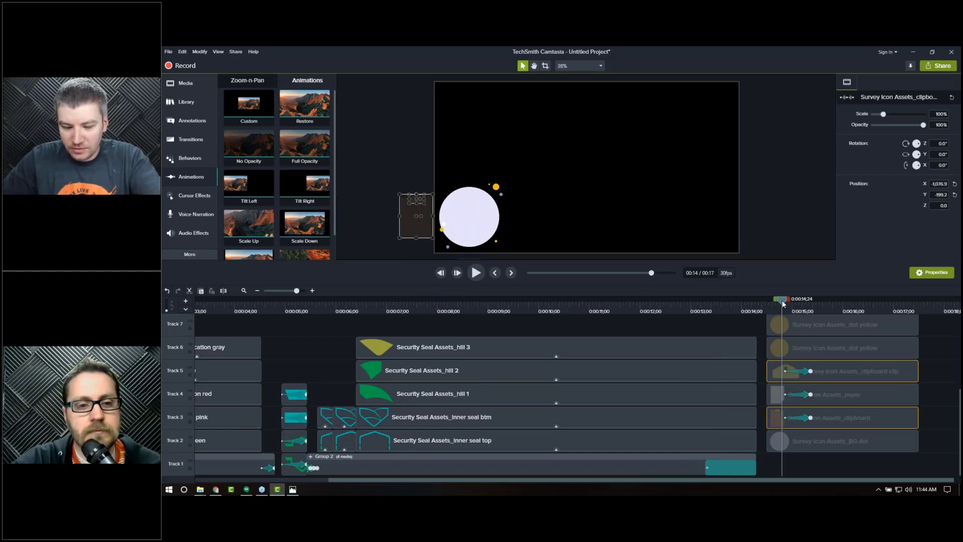
Step: Preview the slide-in animation frame by frame and move the three clipboard layers later on the timeline
key(ctrl+Right)
key(ctrl+Right)
key(ctrl+Right)
key(ctrl+Right)
key(ctrl+Right)
key(ctrl+Right)
key(ctrl+Right)
key(ctrl+Right)
key(ctrl+Right)
key(ctrl+Right)
key(ctrl+Right)
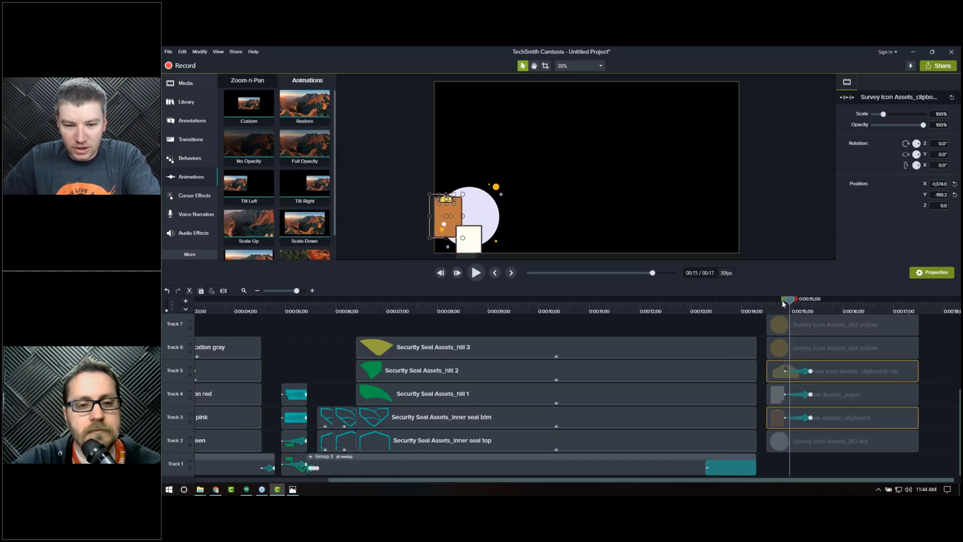
key(ctrl+Right)
key(ctrl+Right)
key(ctrl+Right)
key(ctrl+Right)
key(ctrl+Right)
key(ctrl+Right)
key(ctrl+Right)
key(ctrl+Right)
key(ctrl+Right)
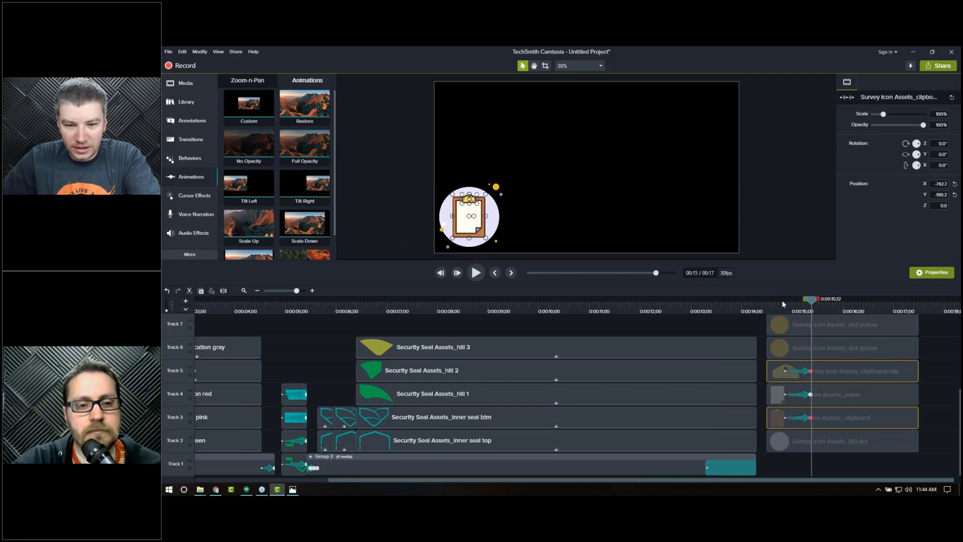
key(ctrl+Left)
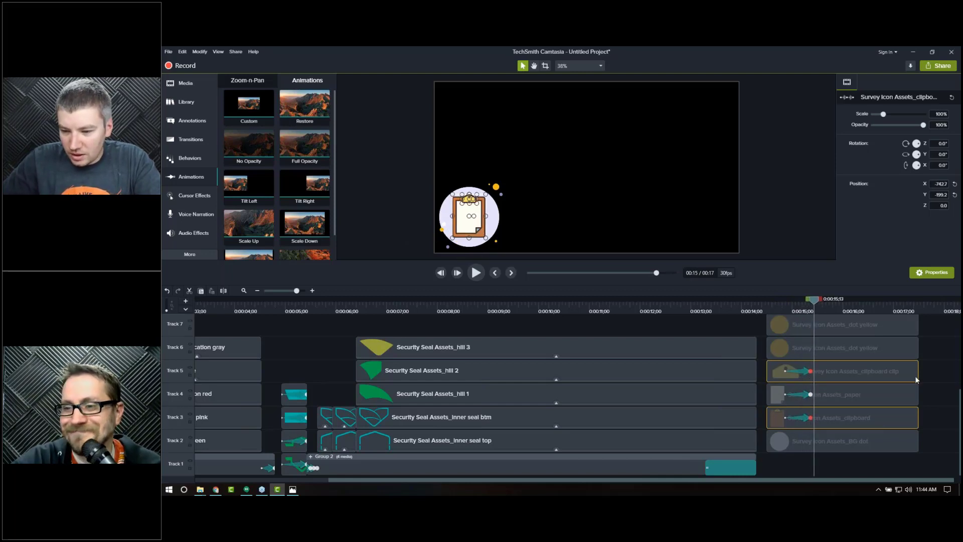
drag(936, 372, 952, 420)
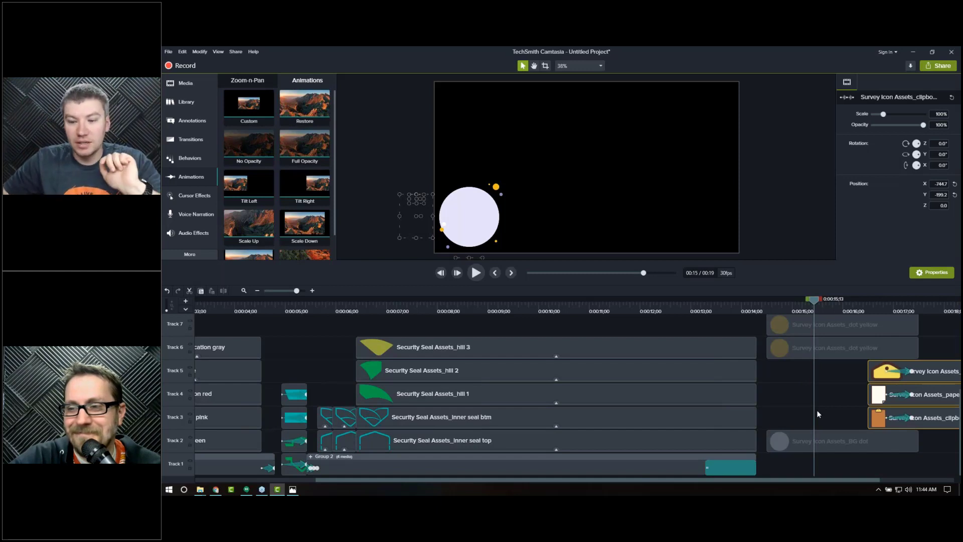
Step: Select all the dot layers and apply the Scale behavior to them
drag(808, 472, 796, 340)
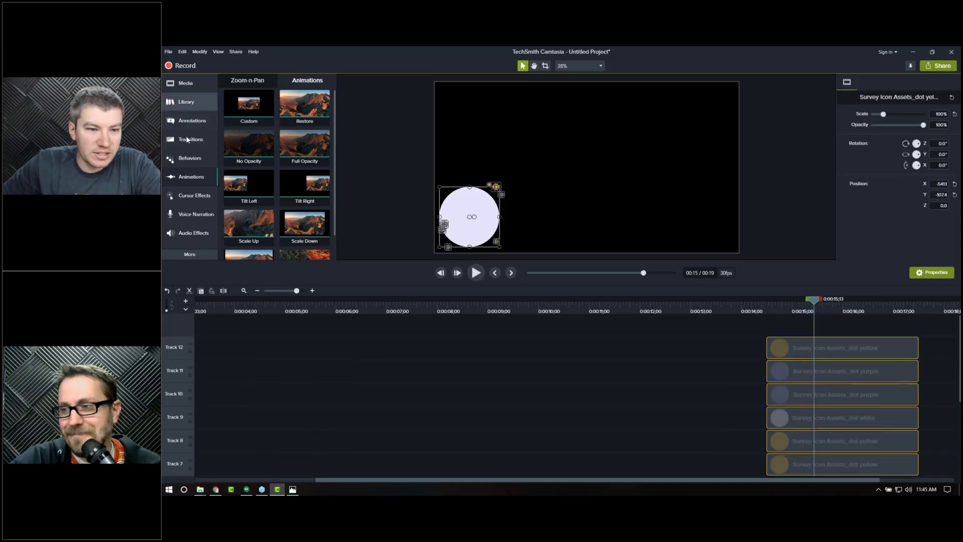
click(189, 158)
scroll(281, 208, down, 2)
drag(243, 203, 808, 357)
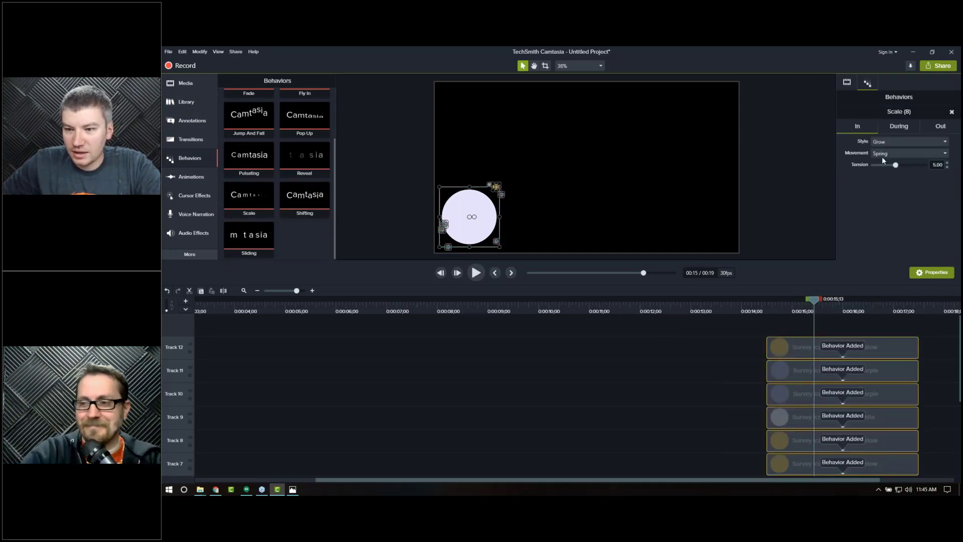
Step: Preview the dot scale-in animation from the start of the dot clips
click(766, 311)
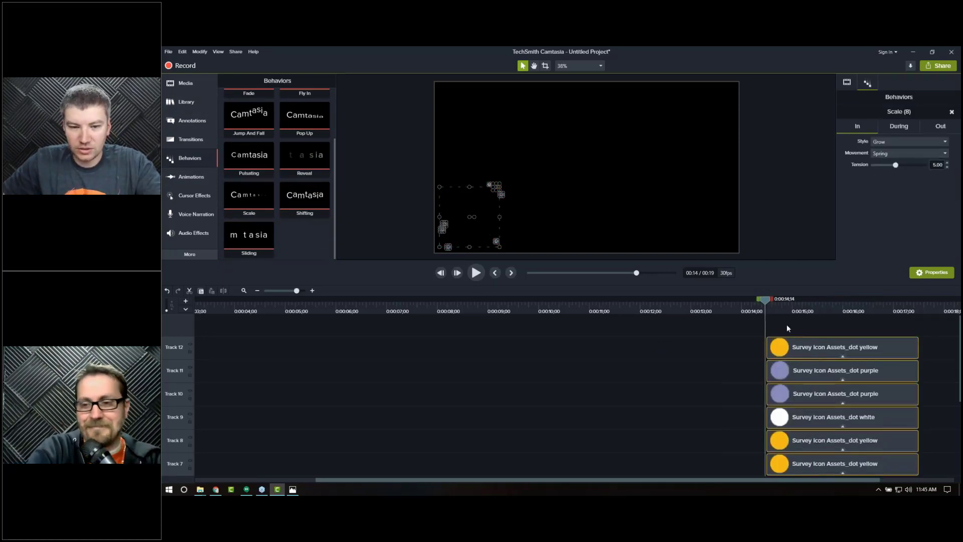
key(space)
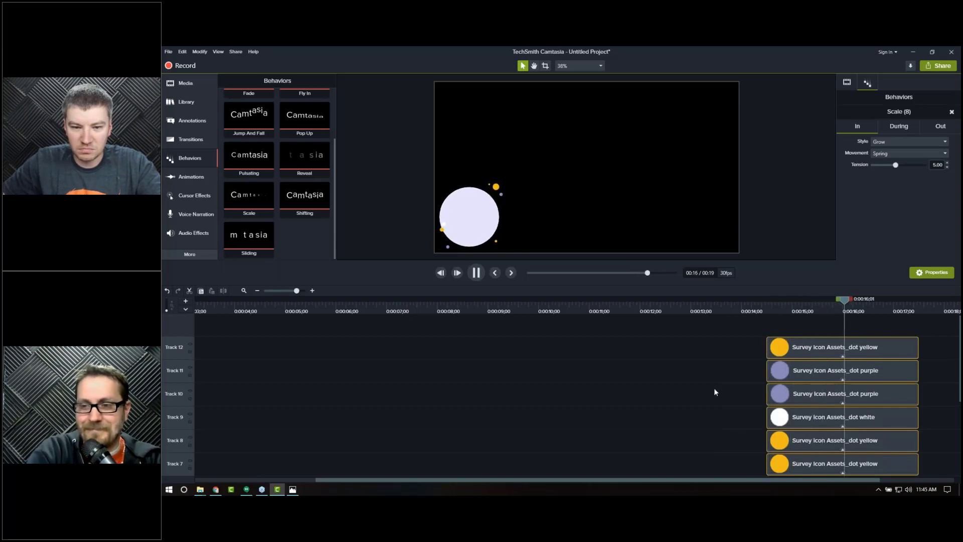
key(space)
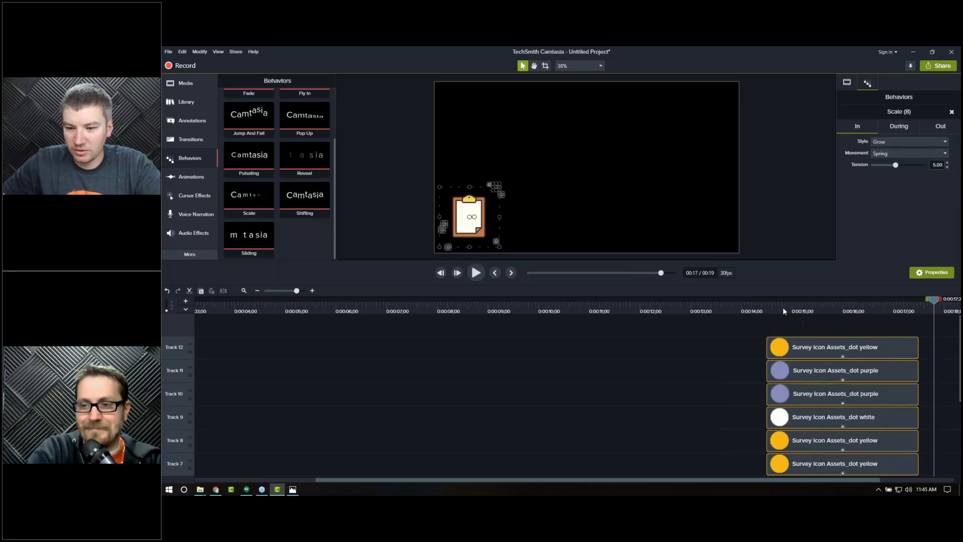
click(781, 309)
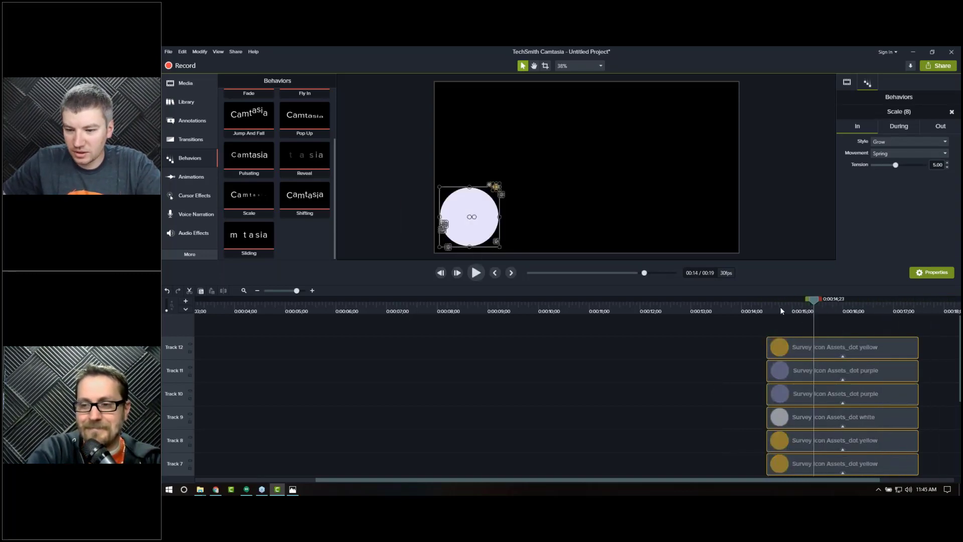
Step: Select the BG dot clip and raise its Scale behavior tension to 7.85
click(312, 291)
drag(622, 480, 758, 470)
scroll(435, 377, down, 1)
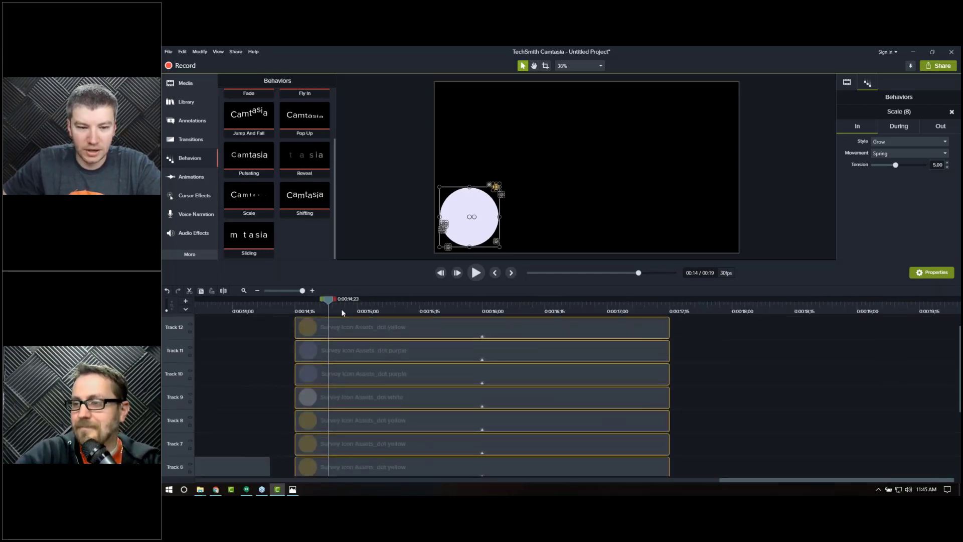
drag(332, 309, 389, 315)
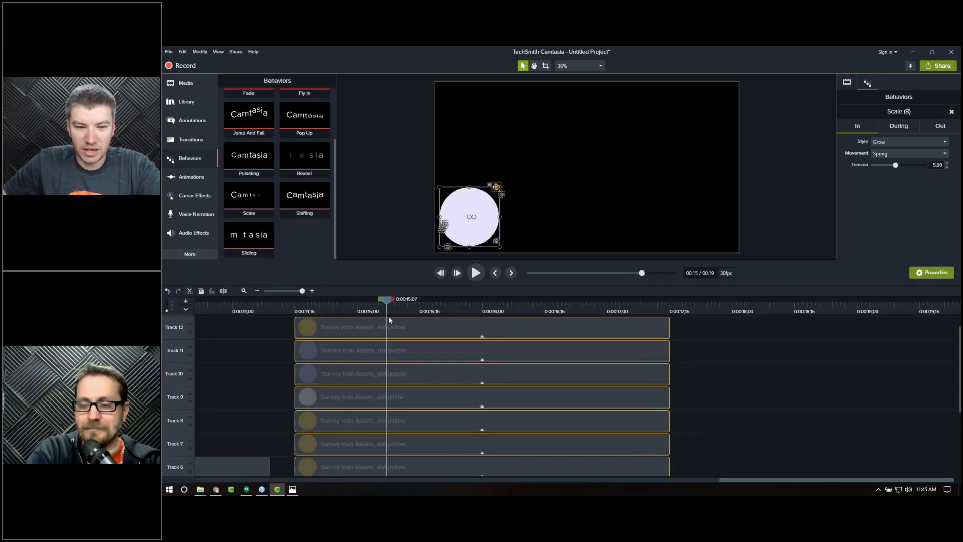
scroll(421, 346, down, 5)
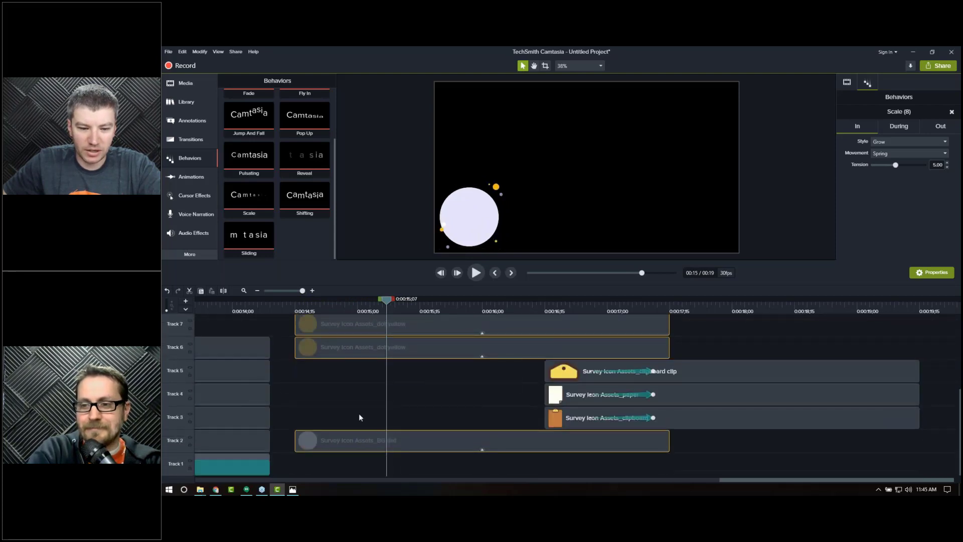
click(359, 414)
click(361, 440)
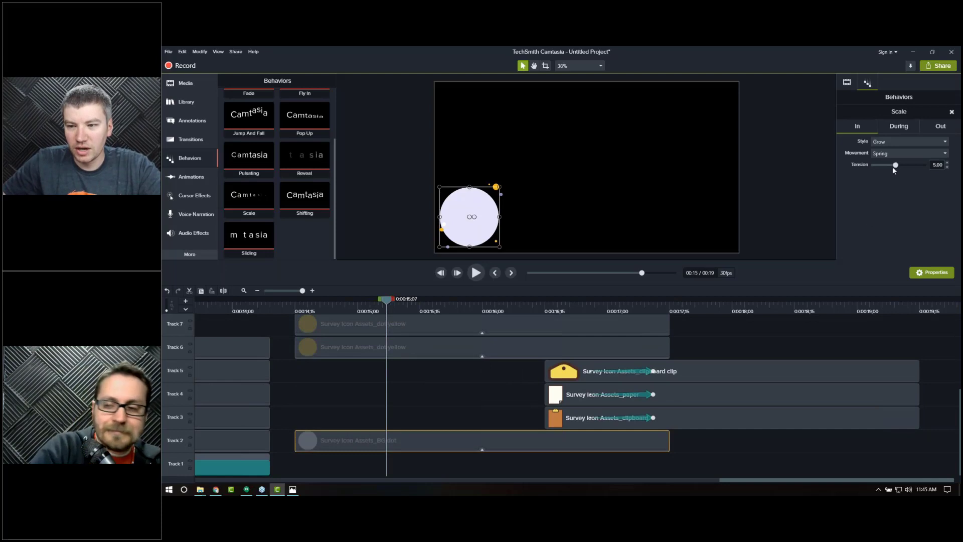
drag(898, 166, 912, 166)
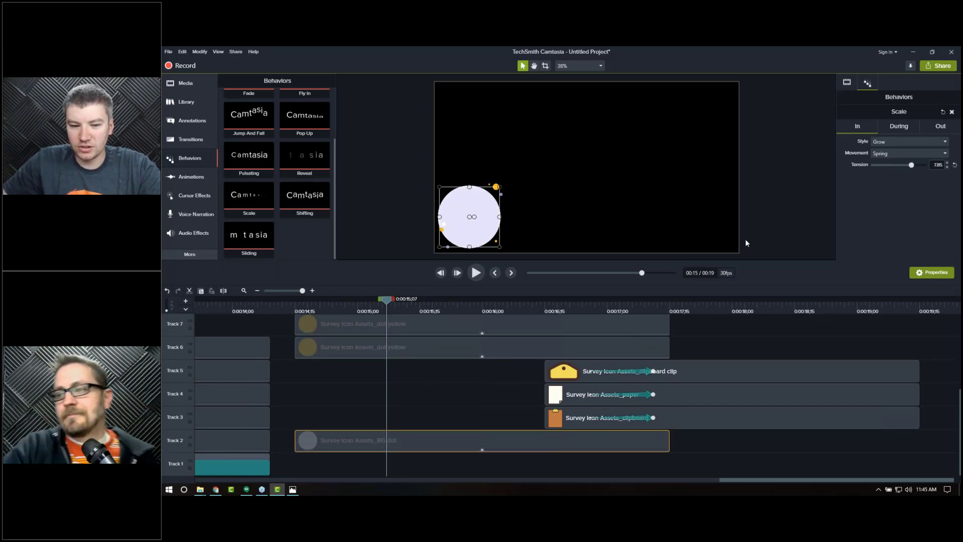
Step: Replay the dot animation to check the BG dot's bounce
click(296, 307)
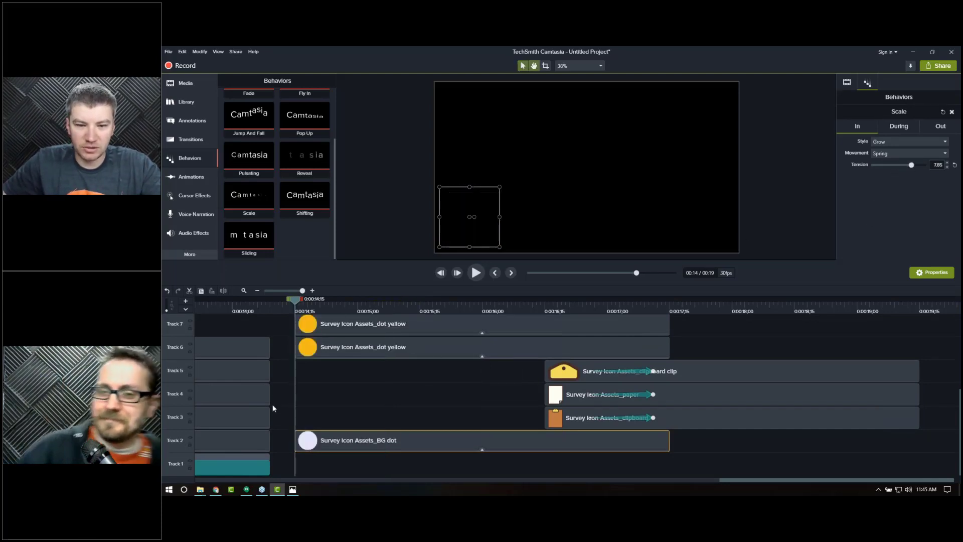
key(space)
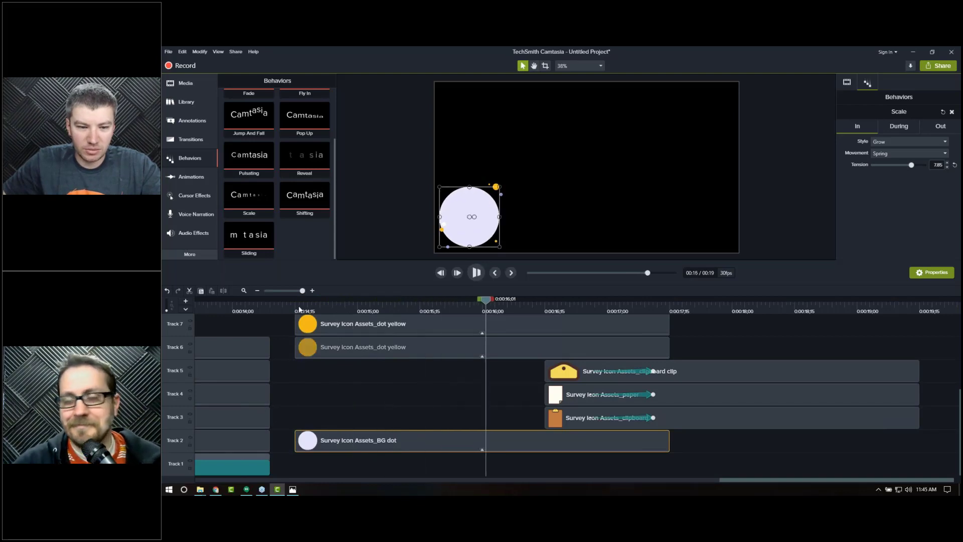
key(space)
click(298, 307)
key(space)
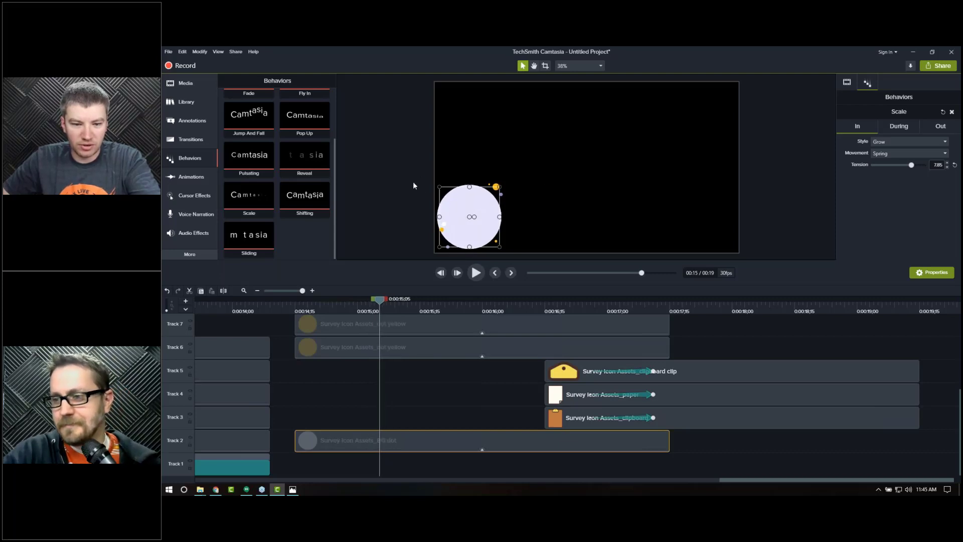
Step: Select all the dot clips and lengthen them so they last longer on the timeline
drag(547, 301, 596, 304)
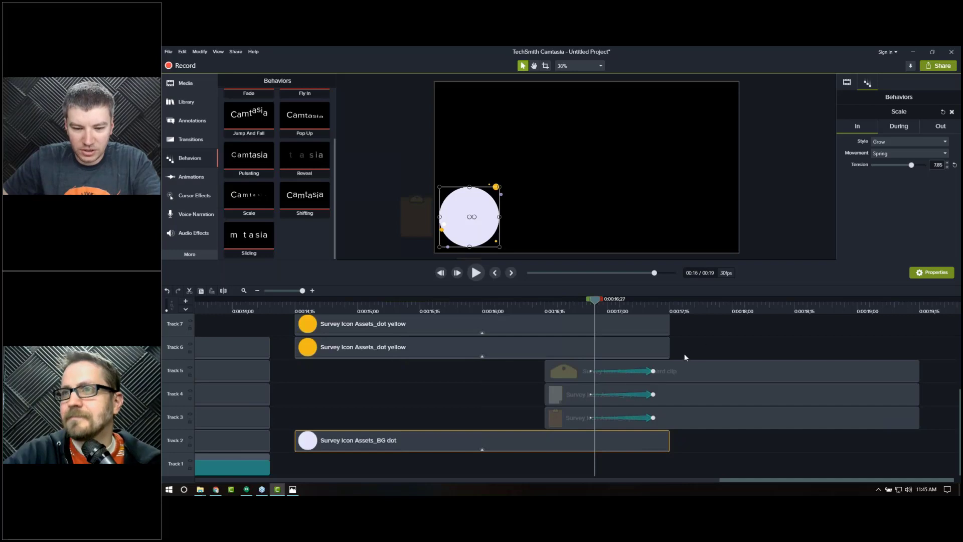
scroll(690, 393, up, 1)
scroll(690, 394, up, 4)
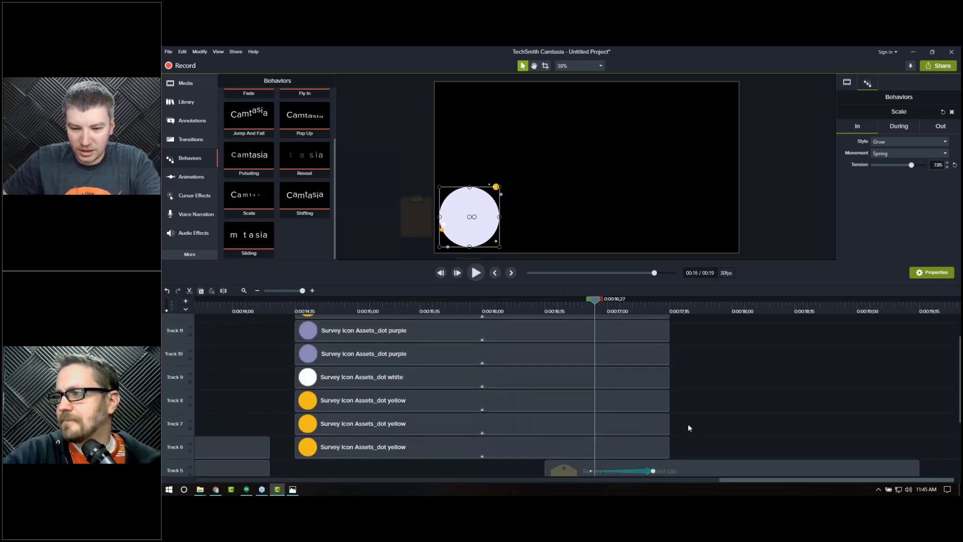
drag(681, 453, 641, 319)
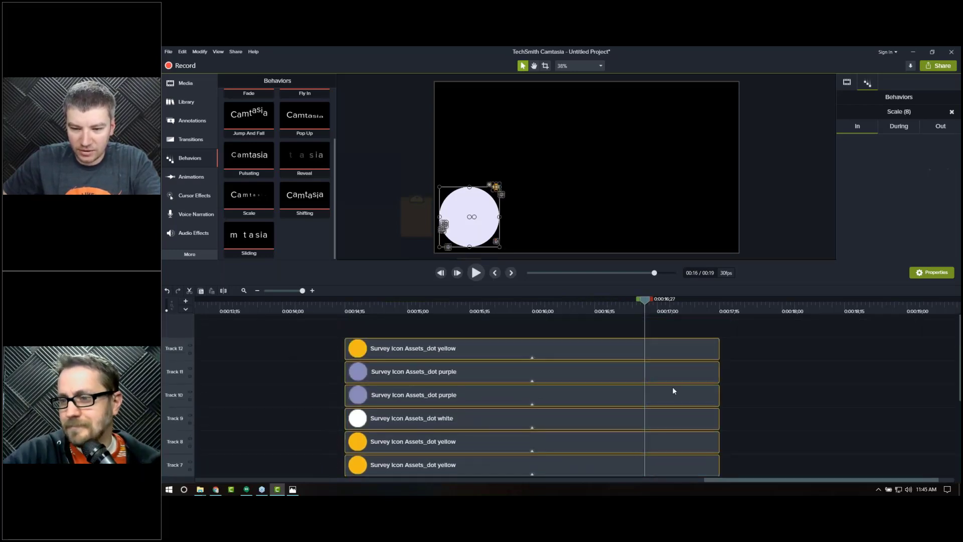
drag(719, 399, 831, 398)
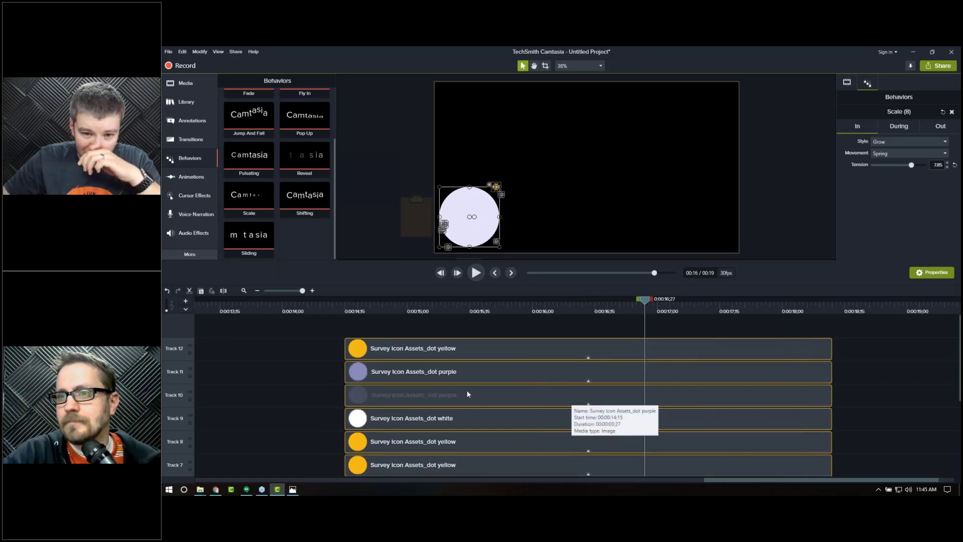
Step: Set the During style of the seven small dots' Scale behavior to Jump
key(comma)
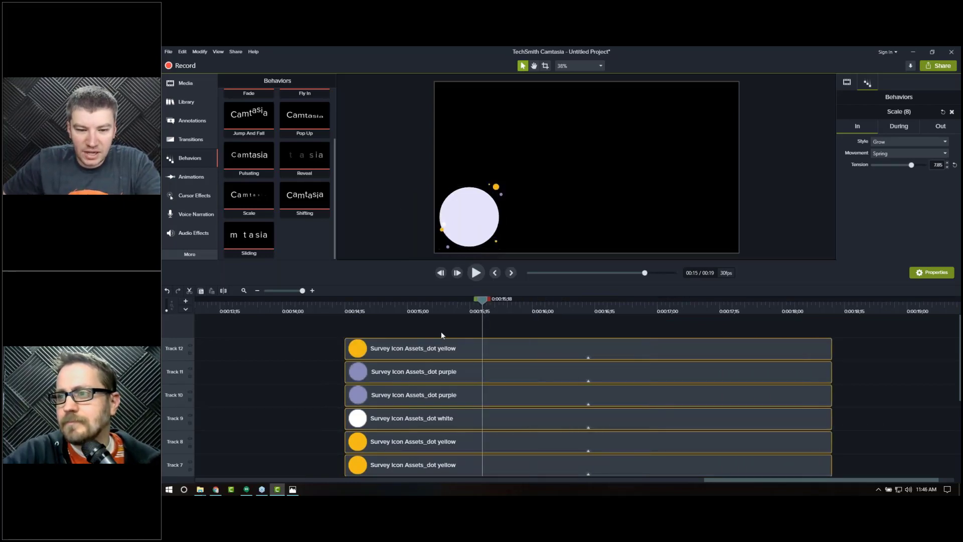
click(437, 333)
scroll(430, 367, down, 2)
scroll(431, 367, down, 4)
mouse_move(431, 367)
mouse_down()
mouse_move(432, 398)
mouse_move(441, 375)
mouse_up()
scroll(573, 402, up, 3)
scroll(573, 402, up, 3)
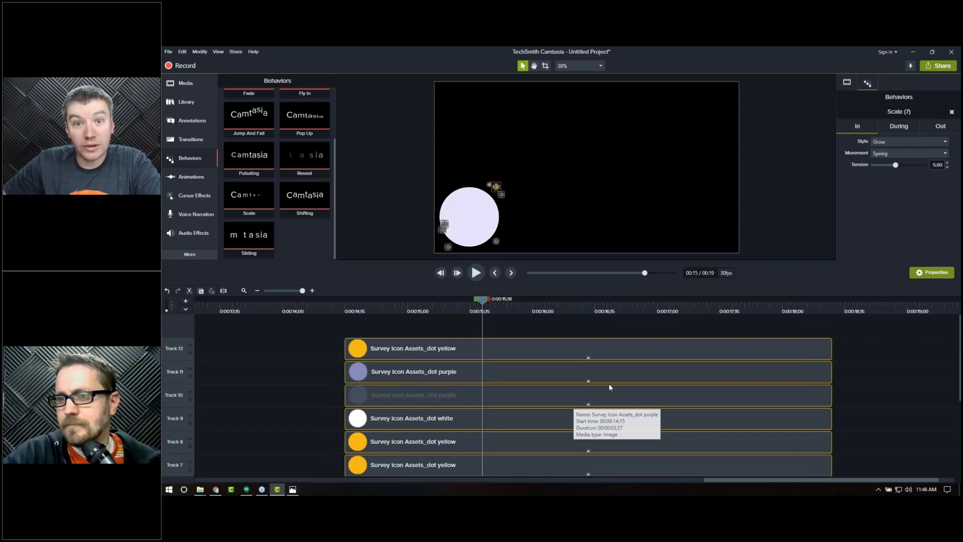
click(892, 129)
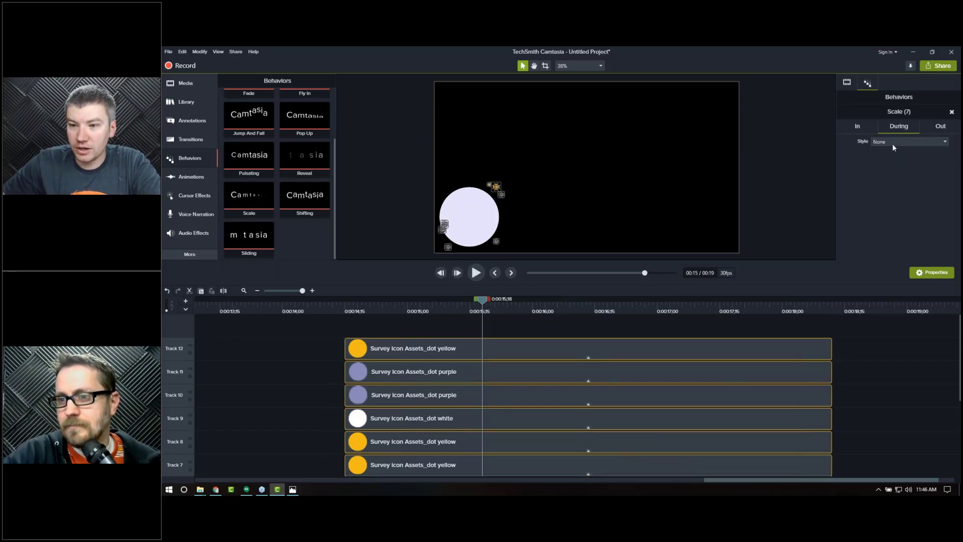
click(893, 143)
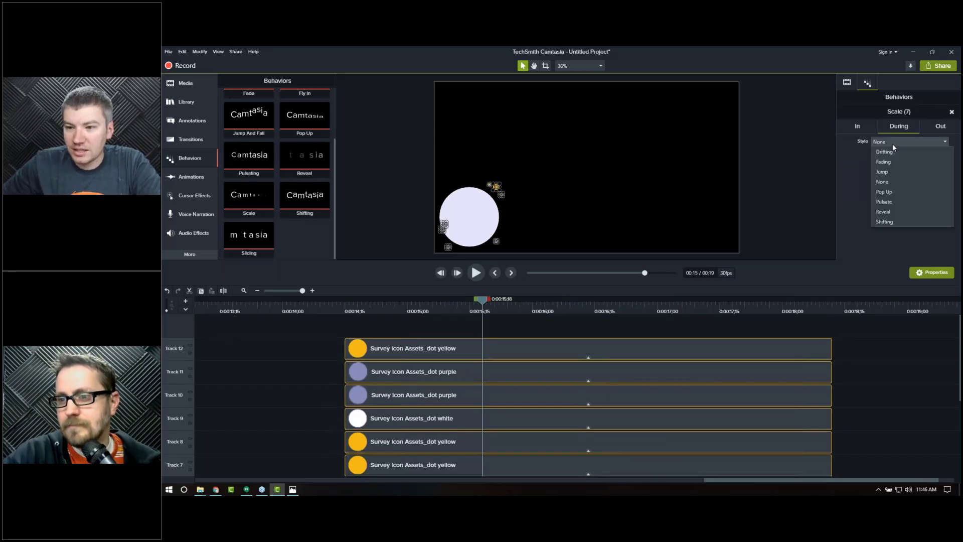
click(882, 172)
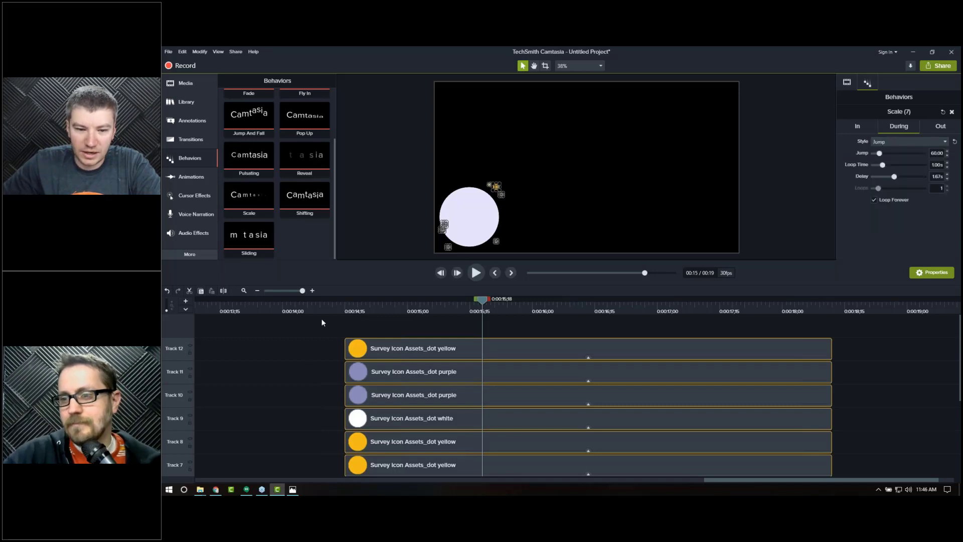
Step: Zoom the canvas onto the icon and preview the jumping dots animation
click(361, 305)
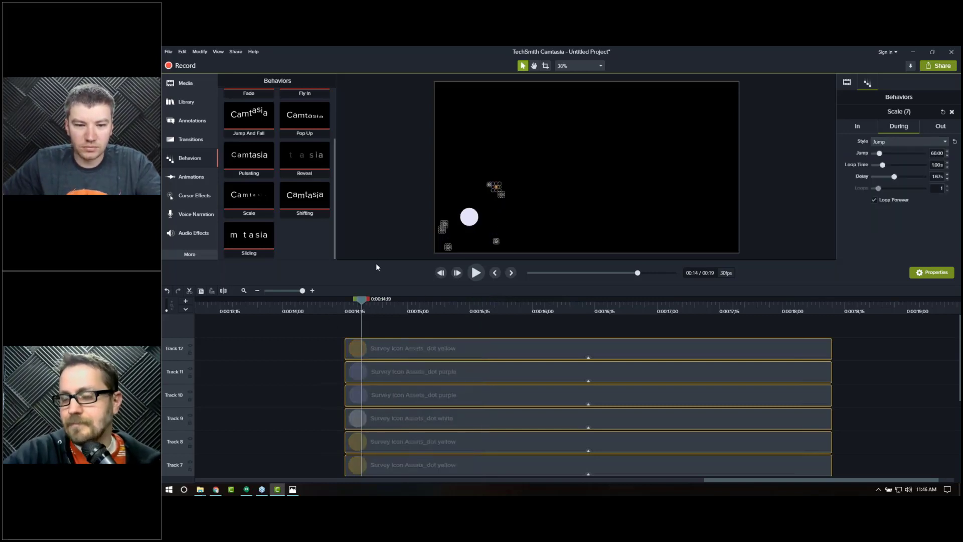
click(365, 252)
key(space)
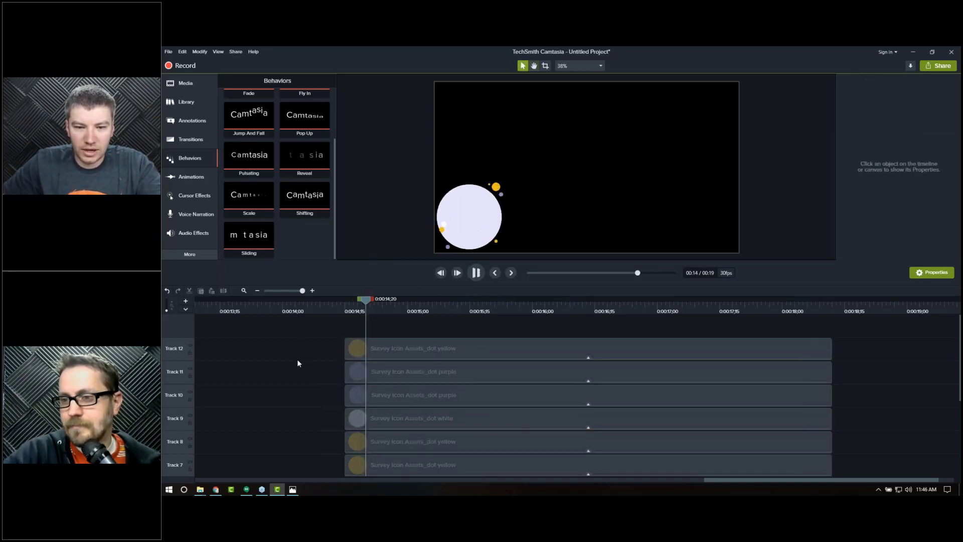
key(space)
scroll(457, 233, up, 3)
key(space)
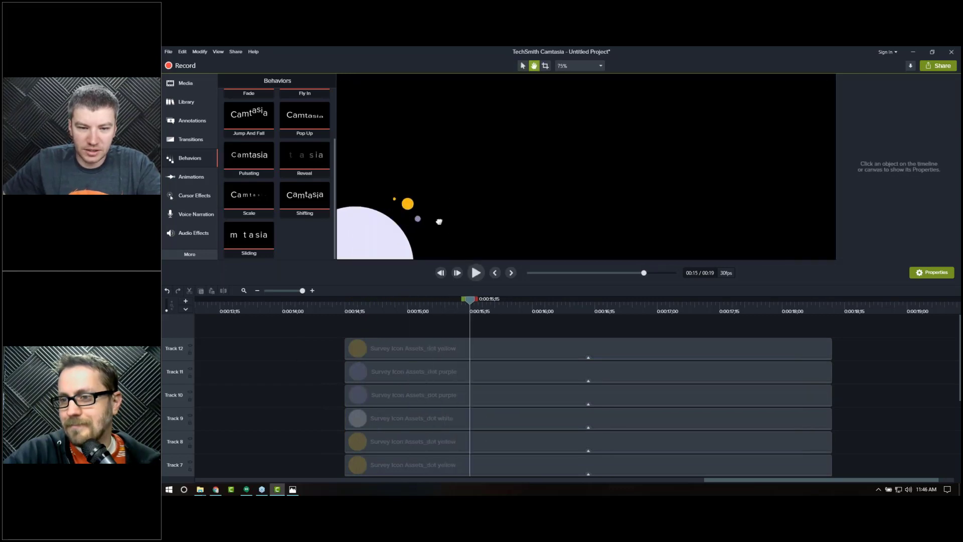
drag(457, 233, 611, 152)
click(408, 308)
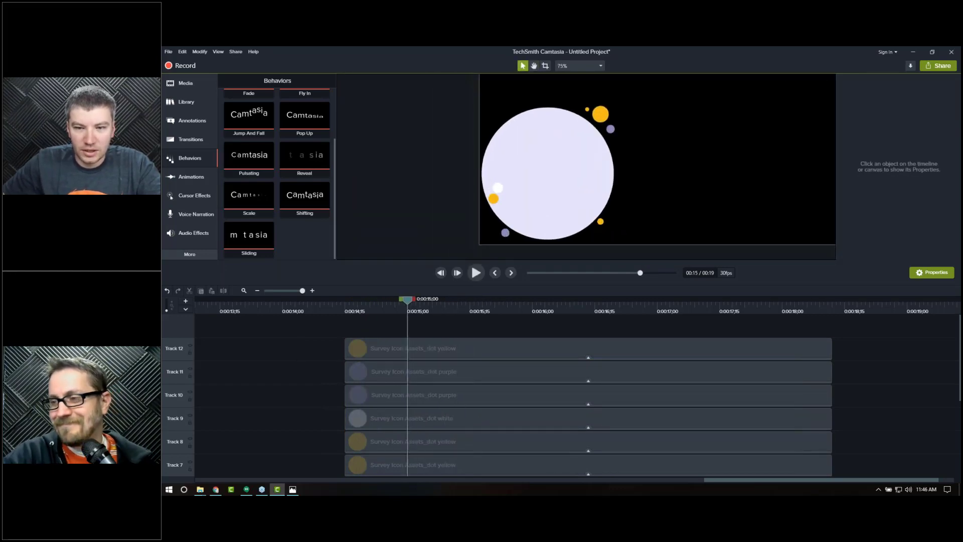
key(space)
key(space)
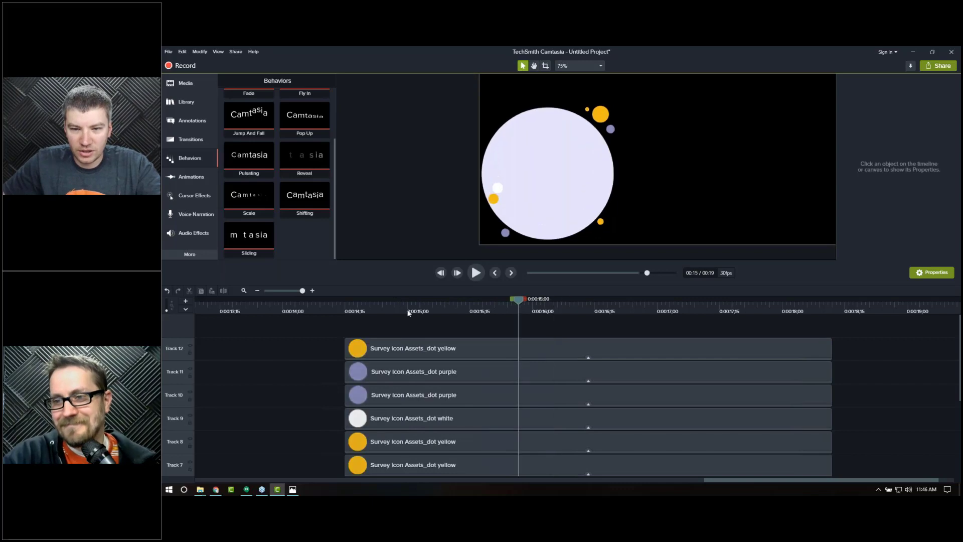
click(408, 308)
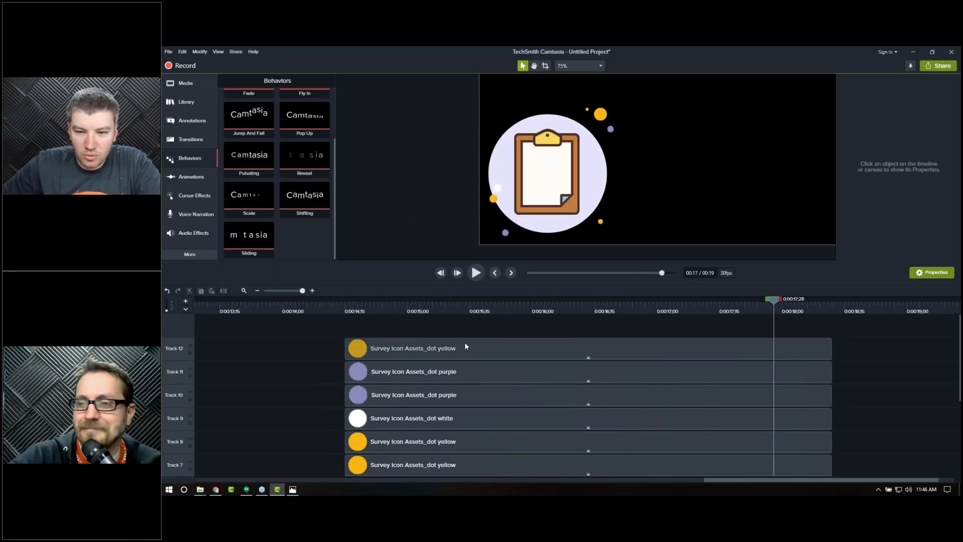
Step: Select several yellow dot clips and shift them slightly later to stagger their entrance, then preview it
click(415, 303)
click(417, 352)
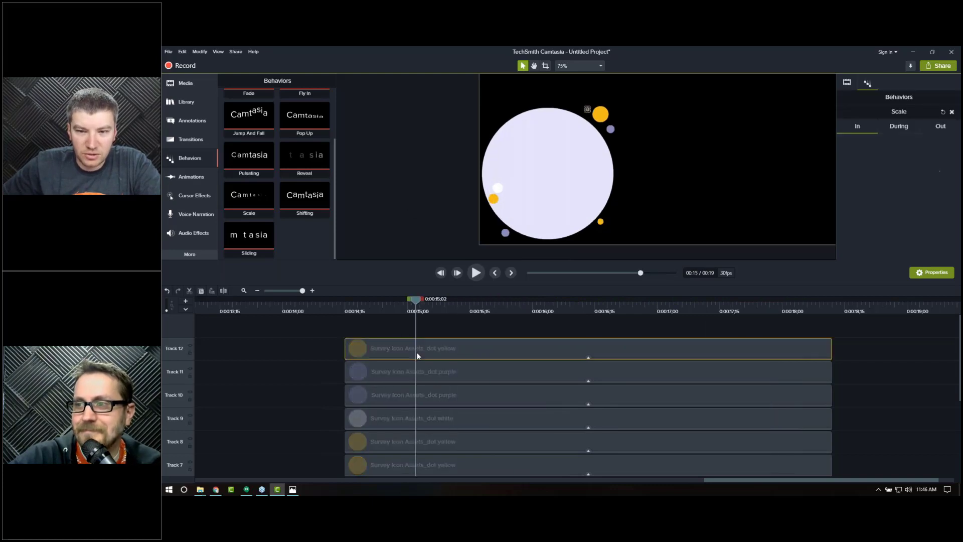
click(417, 372)
click(426, 344)
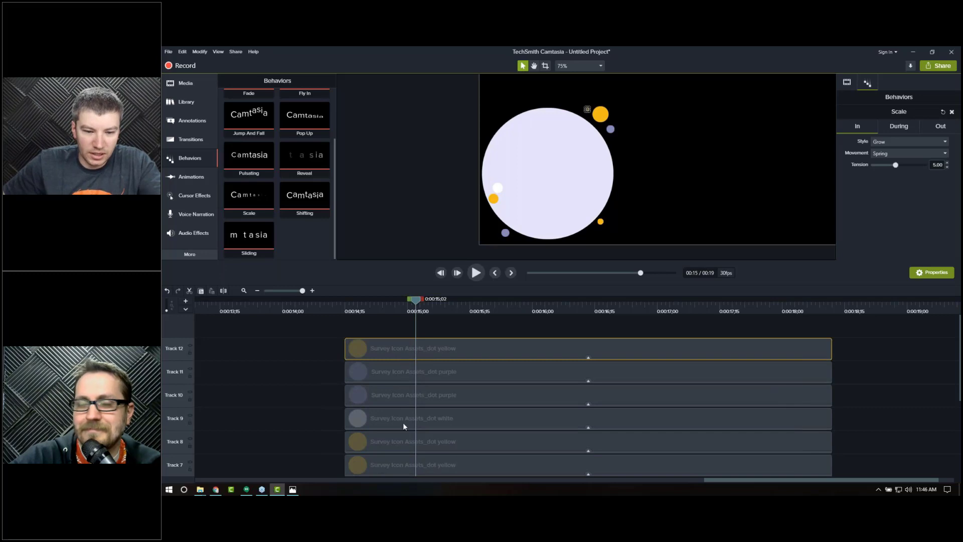
click(399, 441)
click(429, 352)
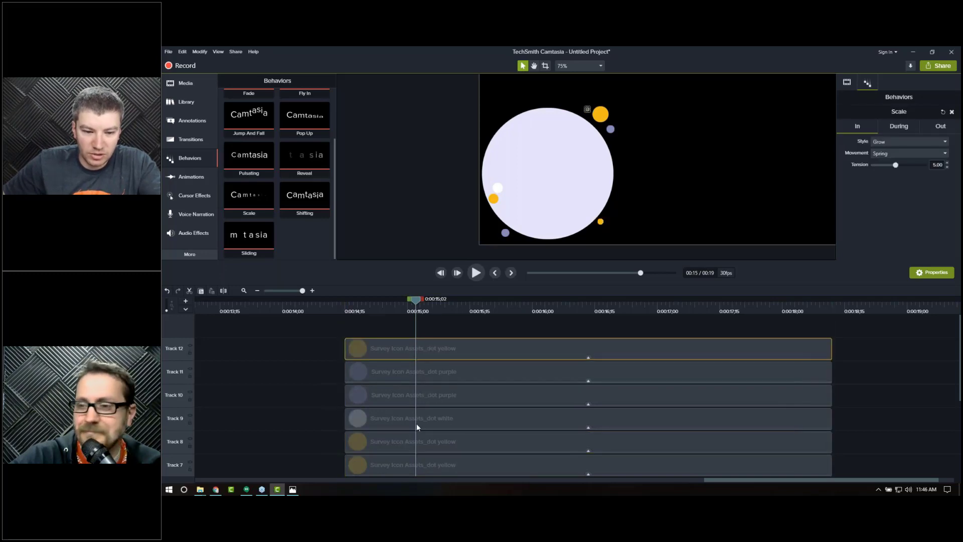
click(407, 443)
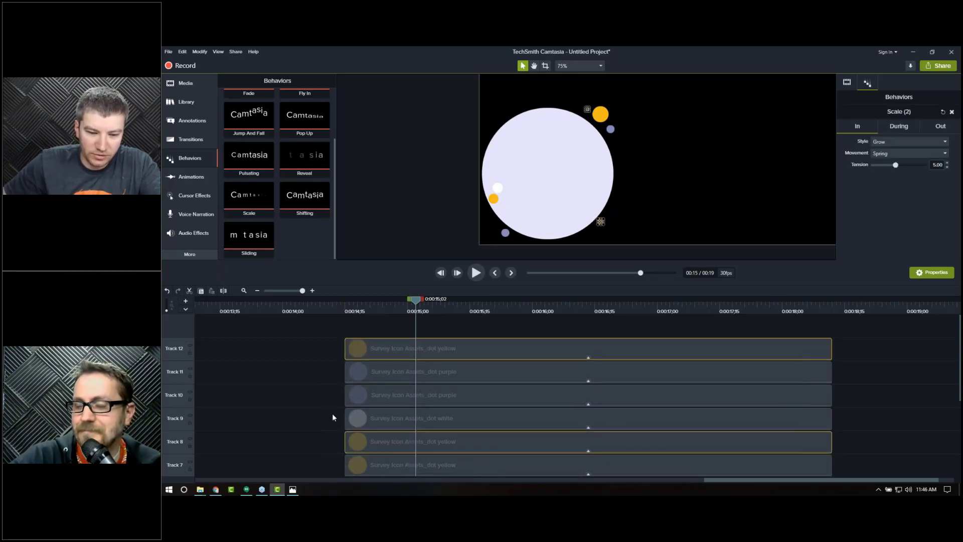
scroll(332, 413, down, 2)
ctrl+click(406, 454)
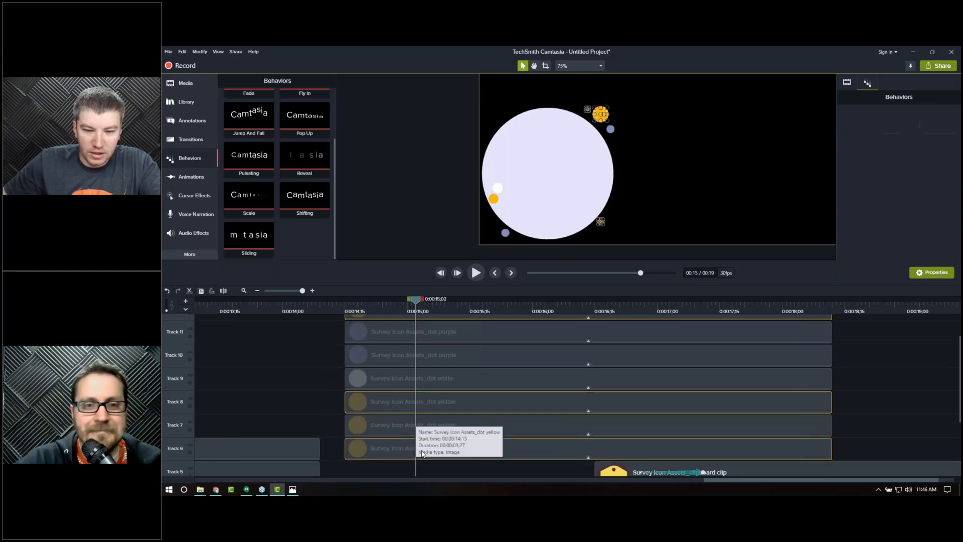
ctrl+click(434, 449)
ctrl+click(396, 423)
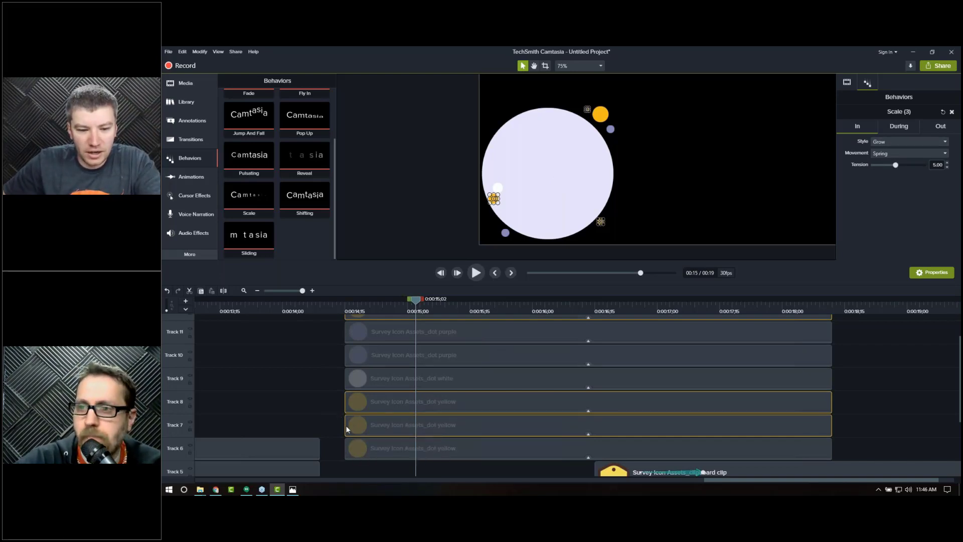
drag(347, 429, 371, 427)
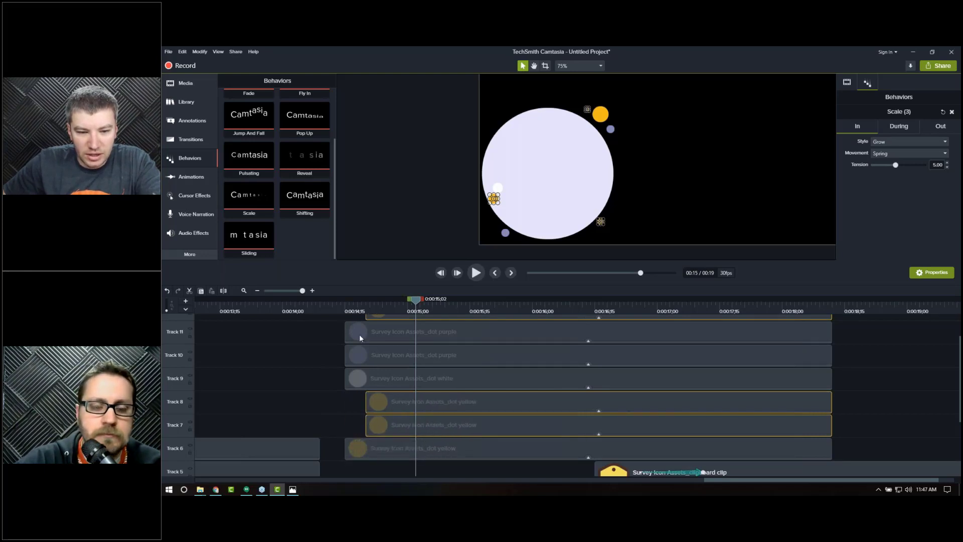
click(344, 306)
key(space)
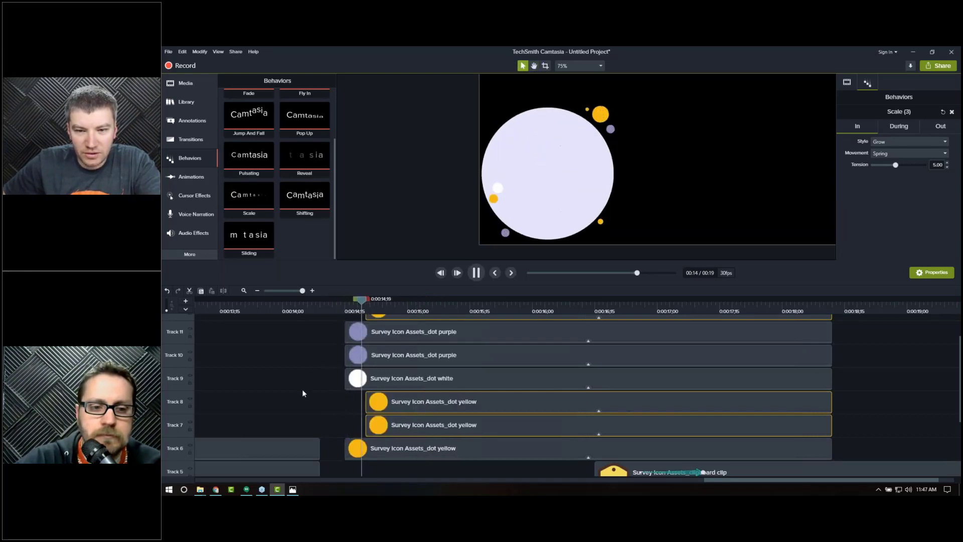
Step: Shift the two purple dot clips slightly later to stagger their entrance, then preview the dots animation
key(space)
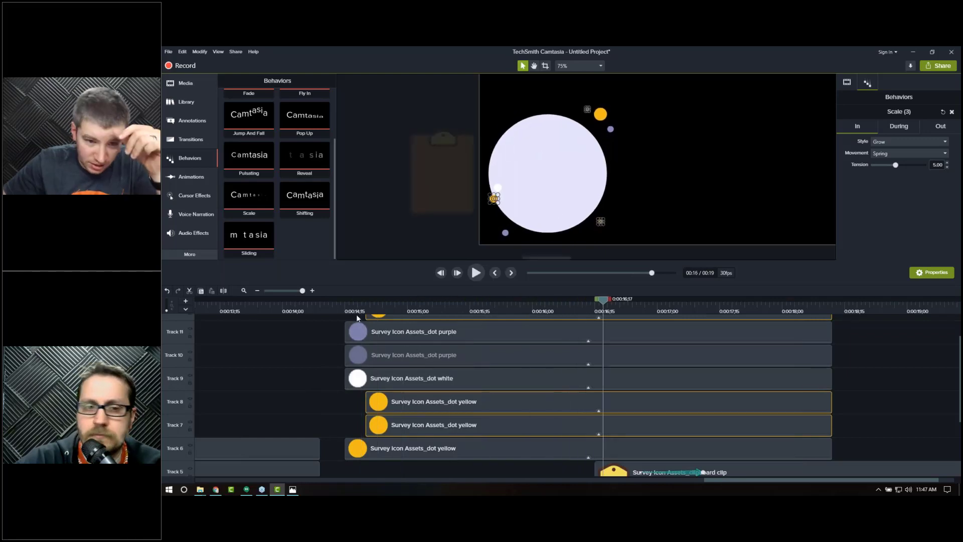
click(371, 302)
drag(374, 301, 391, 301)
click(411, 216)
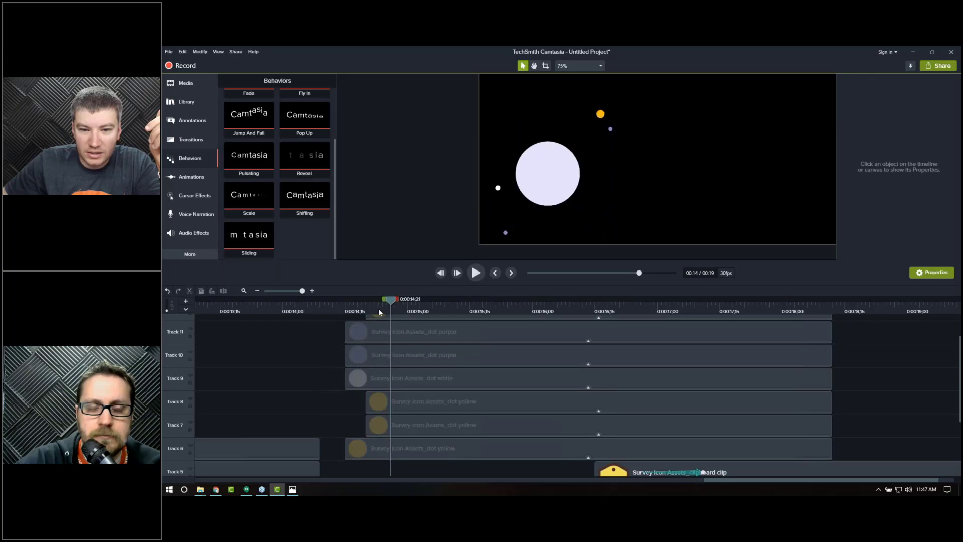
drag(400, 310, 462, 298)
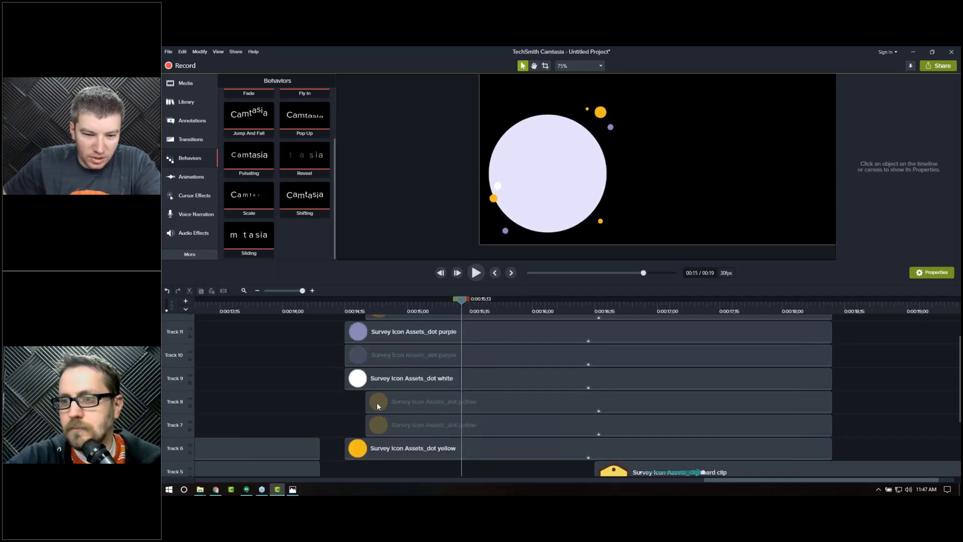
scroll(377, 403, up, 1)
click(385, 375)
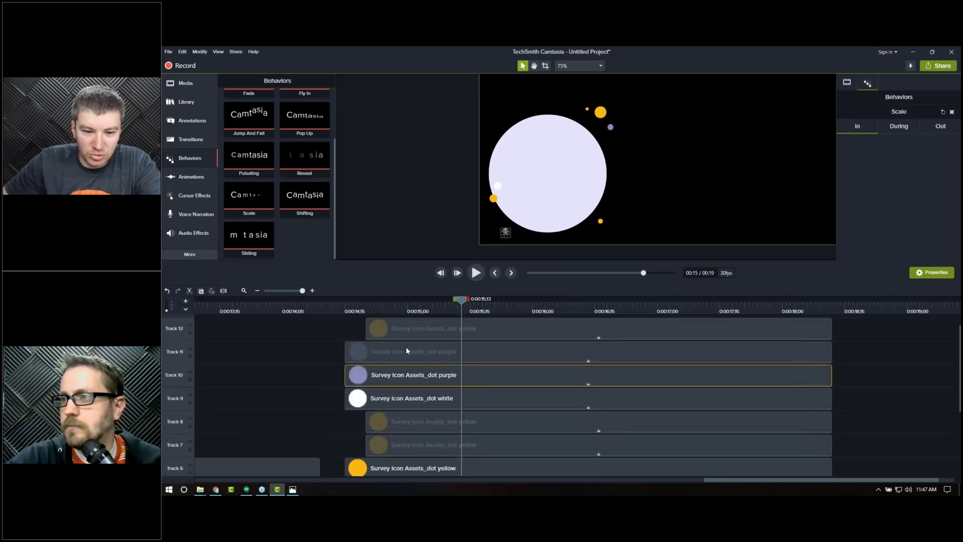
ctrl+click(405, 351)
drag(347, 354, 393, 345)
click(330, 305)
key(space)
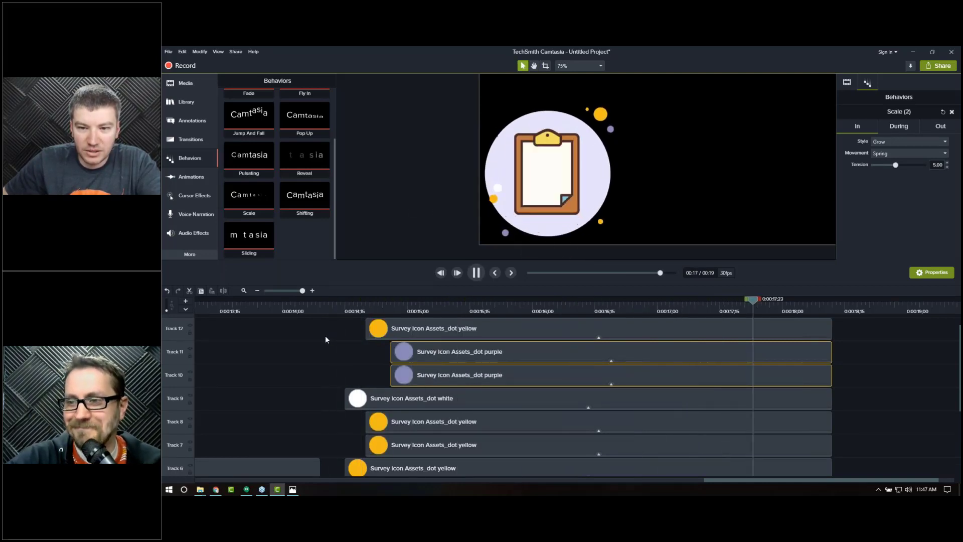
Step: Zoom the timeline out and move the Survey Icon Assets_BG dot clip down to Track 1
click(260, 292)
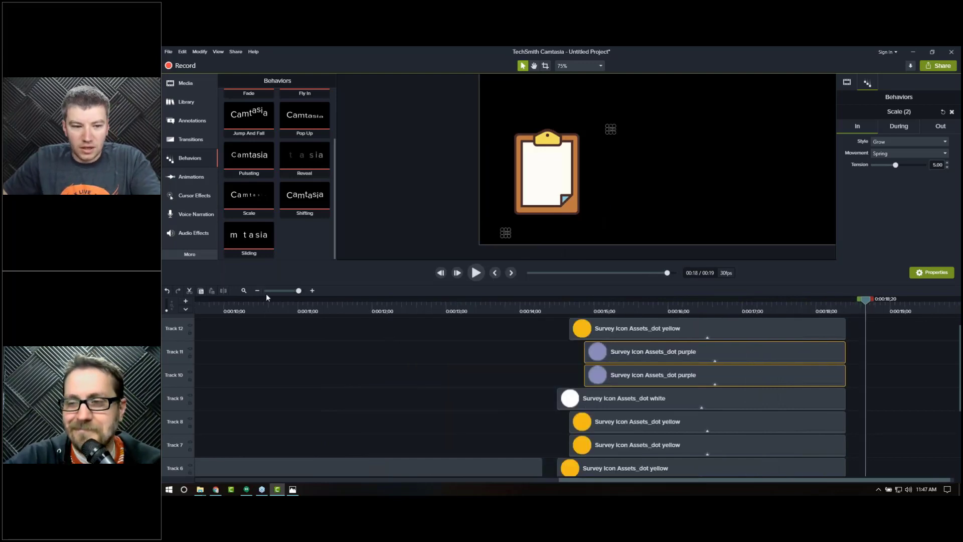
click(258, 291)
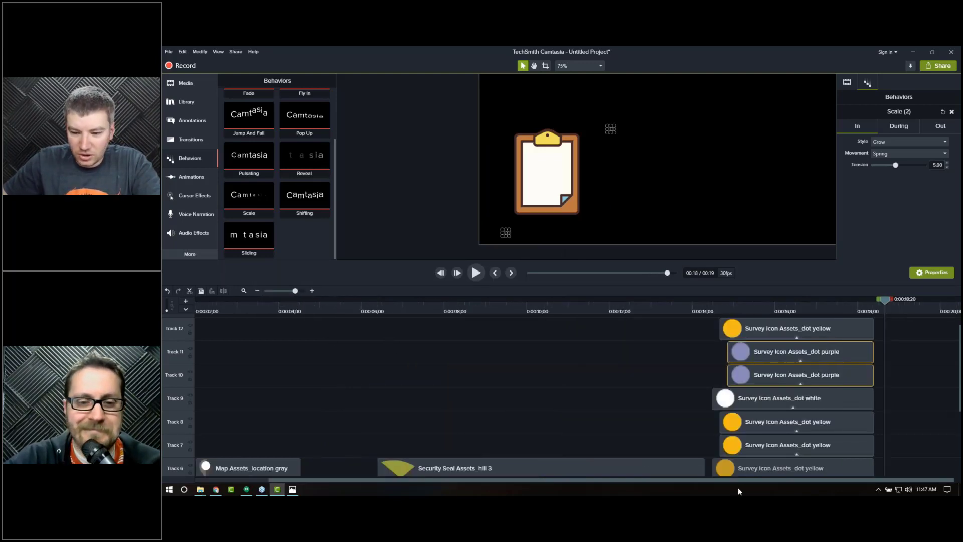
drag(703, 326, 772, 415)
scroll(727, 402, down, 3)
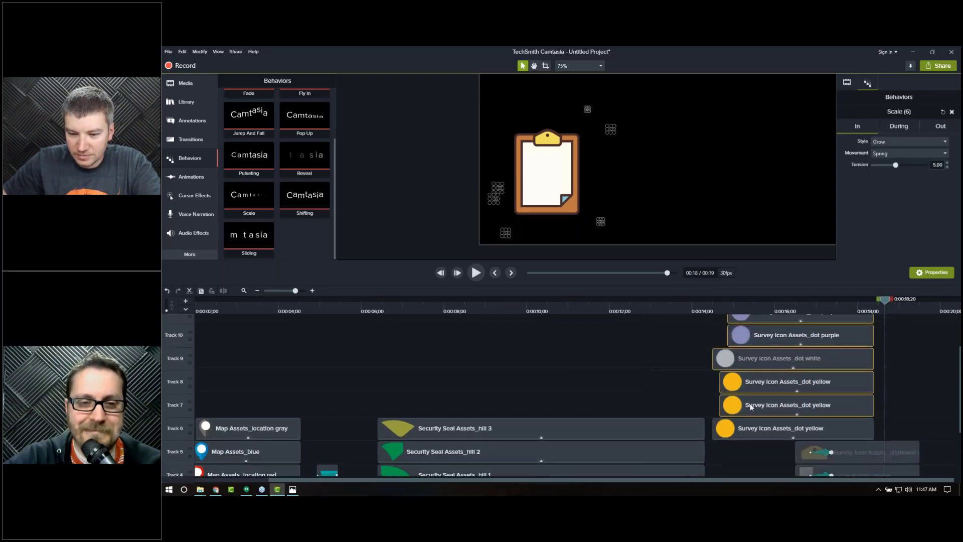
scroll(742, 432, down, 3)
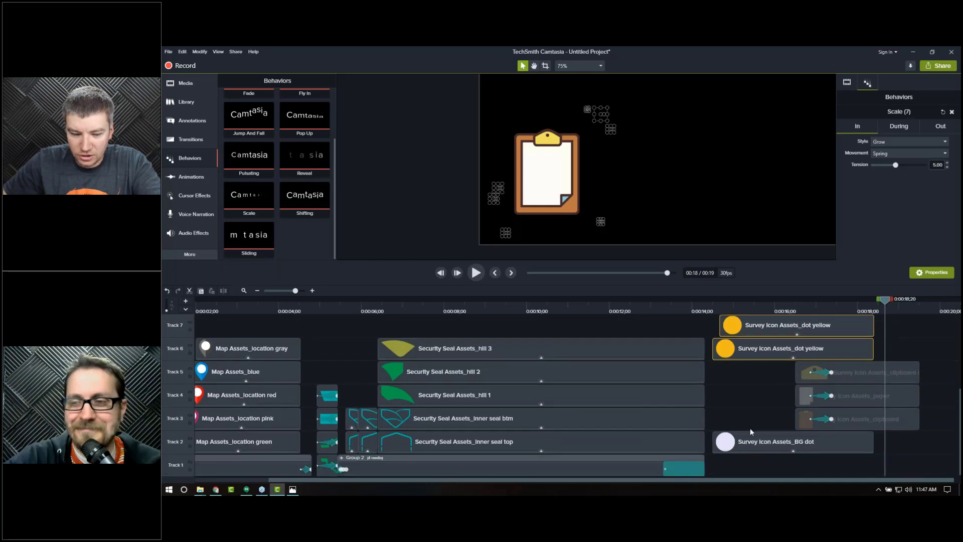
ctrl+click(745, 443)
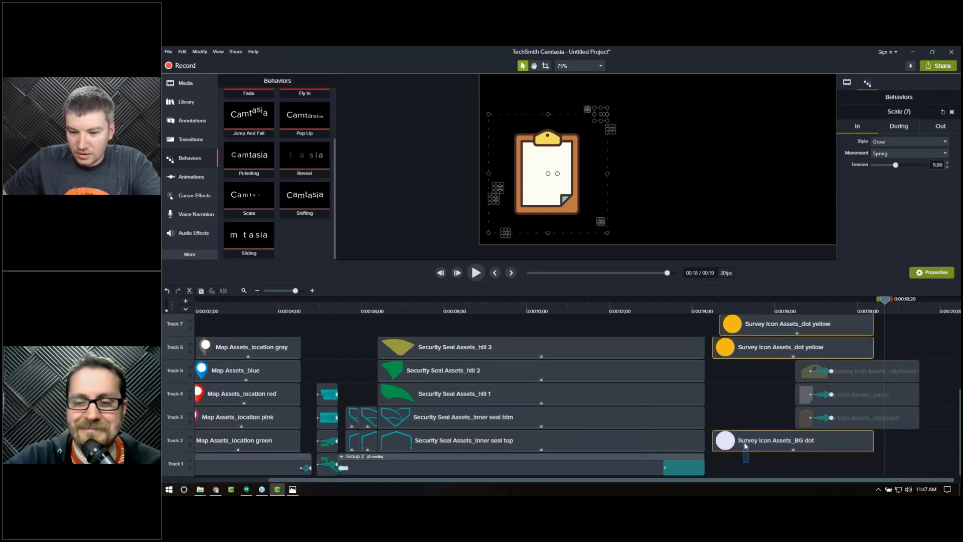
right_click(754, 451)
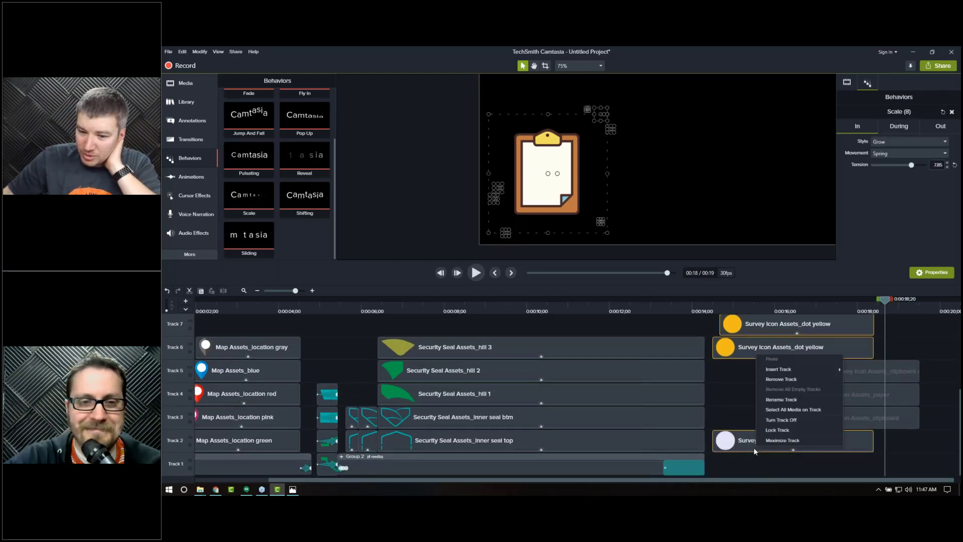
click(736, 405)
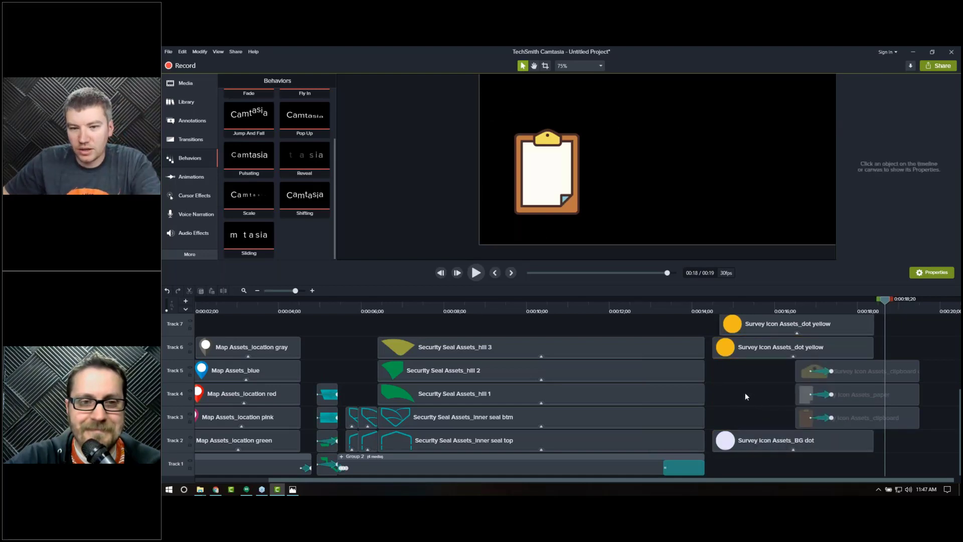
click(759, 441)
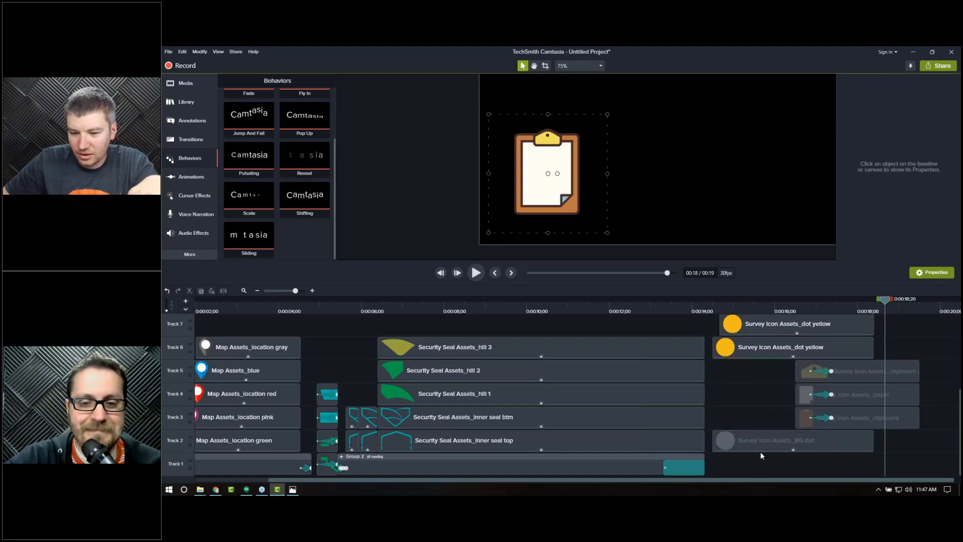
click(760, 476)
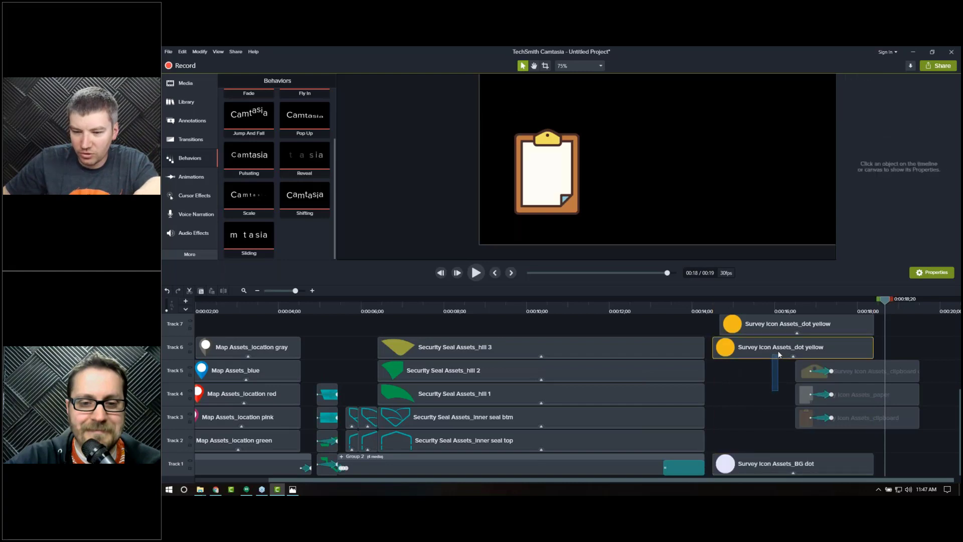
Step: Select the seven small dot clips and group them into one group
scroll(767, 346, up, 1)
scroll(767, 346, up, 5)
shift+click(749, 356)
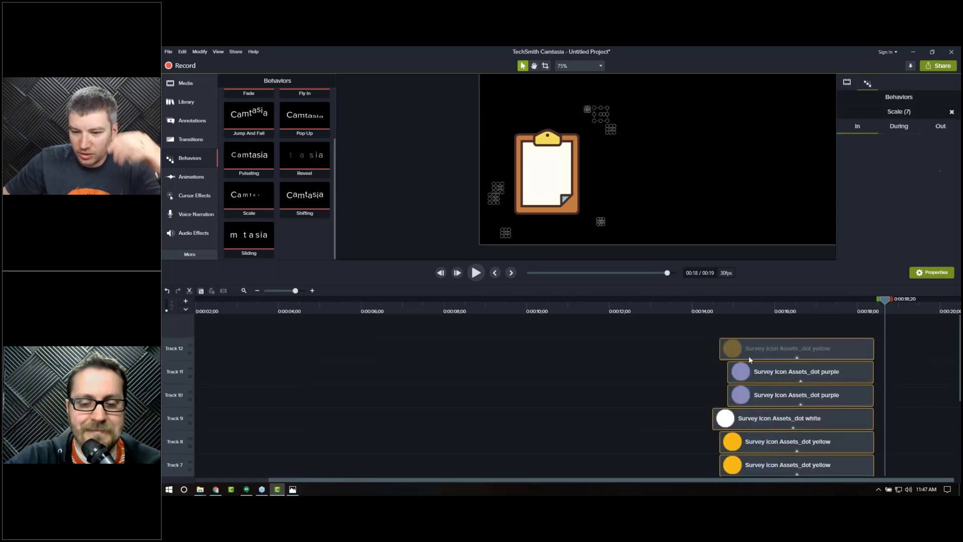
right_click(748, 355)
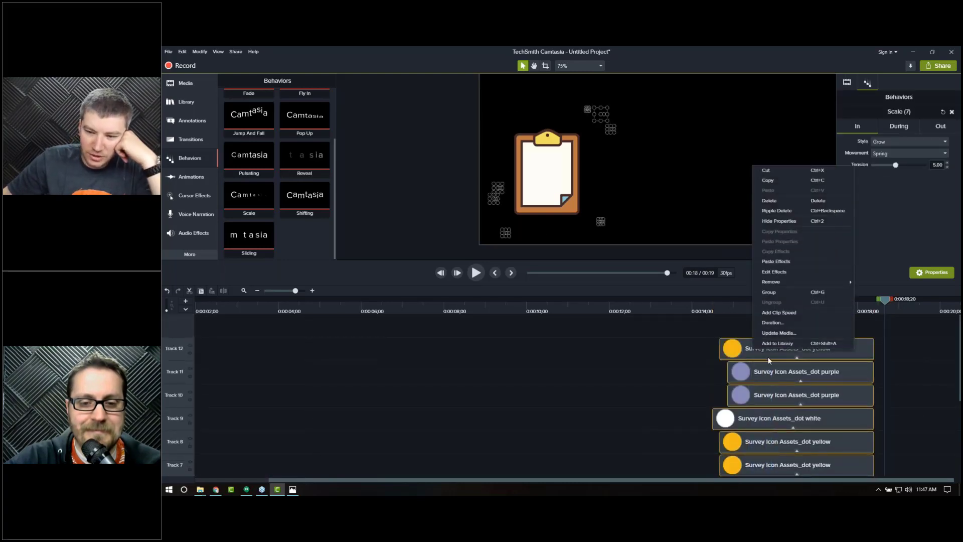
click(769, 292)
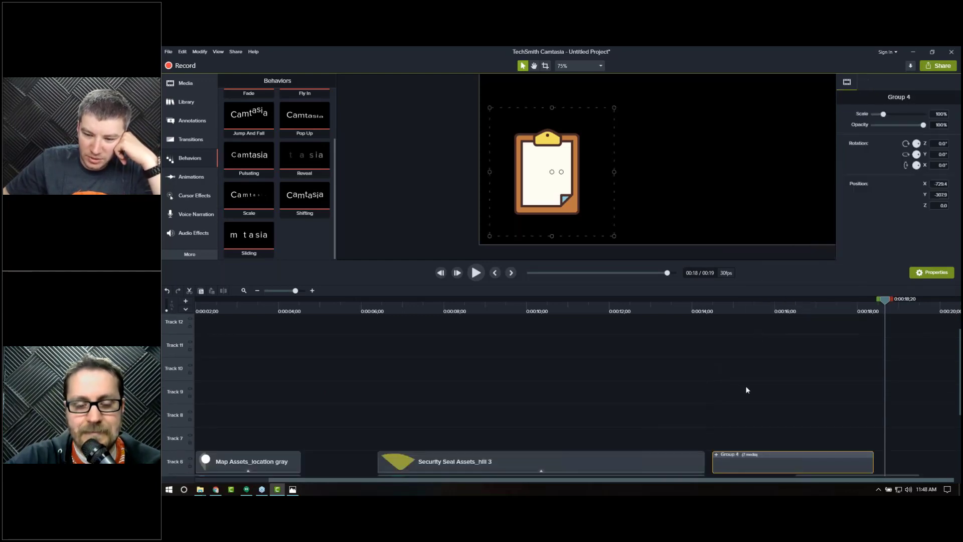
Step: Move the clipboard, paper and clipboard clip layers down one track and earlier so they start with the dots, then scrub to check
scroll(758, 379, down, 5)
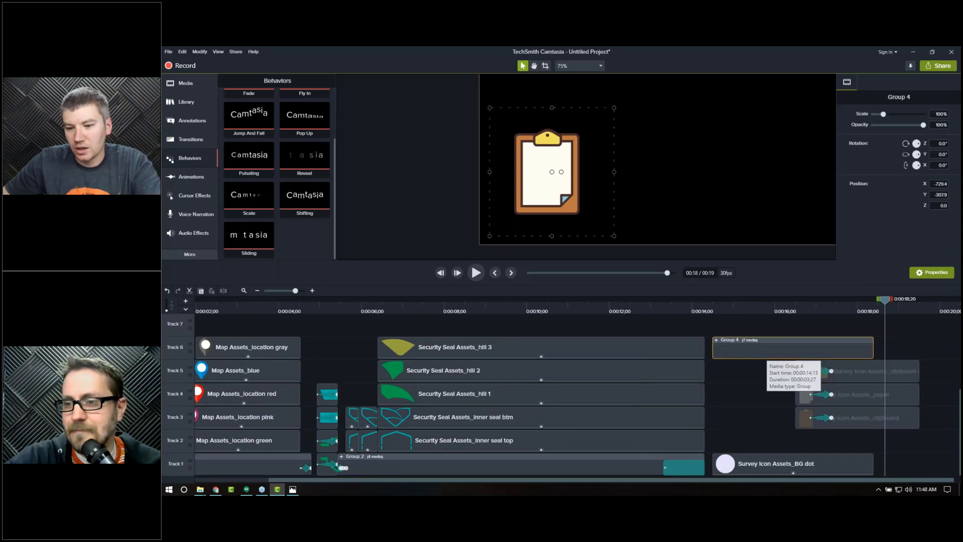
drag(931, 371, 817, 441)
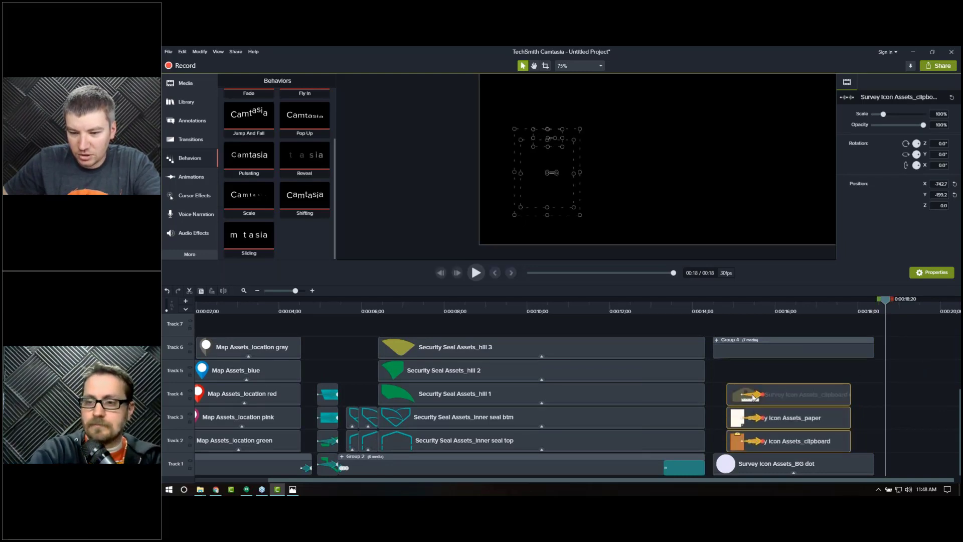
click(710, 309)
drag(712, 310, 727, 308)
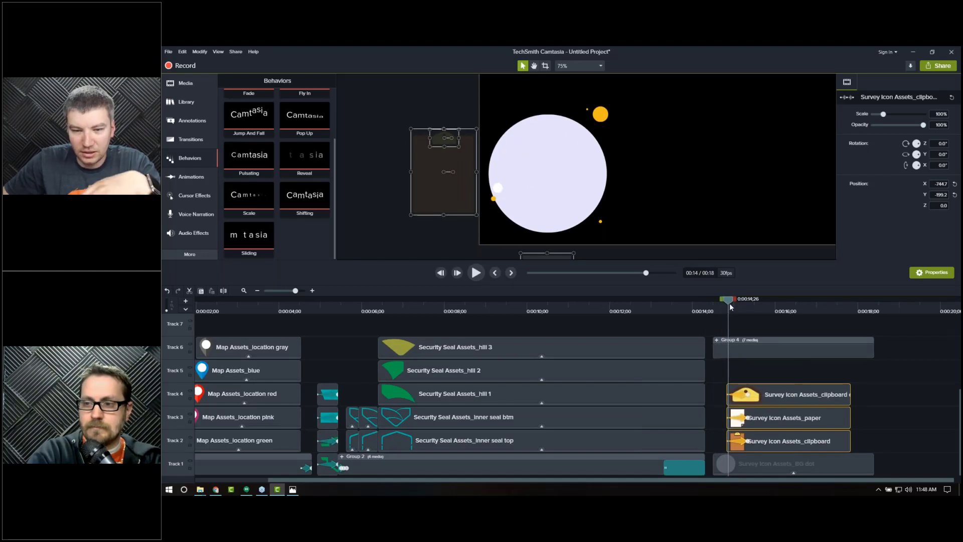
click(733, 303)
drag(740, 308, 756, 308)
Step: Move the dots group down to Track 5 above the clipboard layers and scrub through the result
drag(768, 350, 767, 372)
click(744, 311)
drag(745, 309, 748, 310)
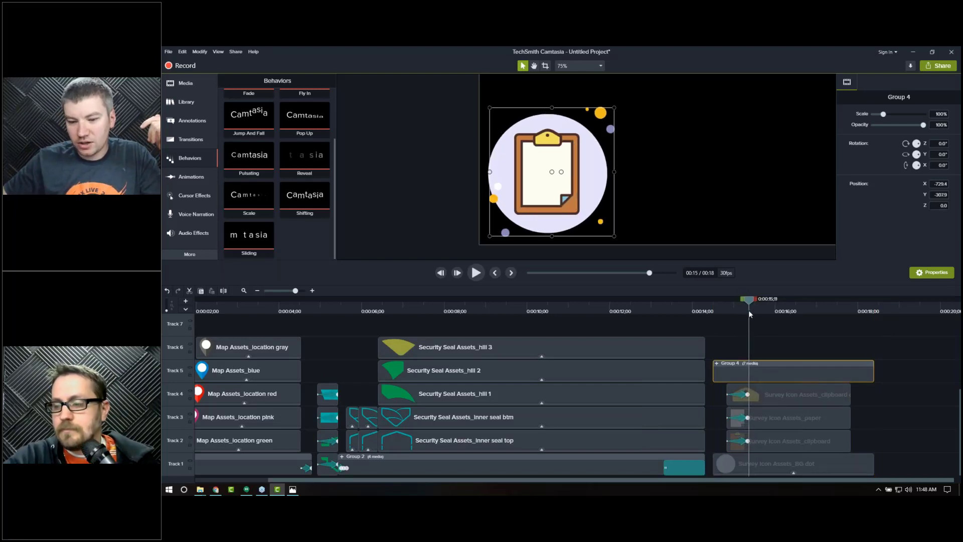
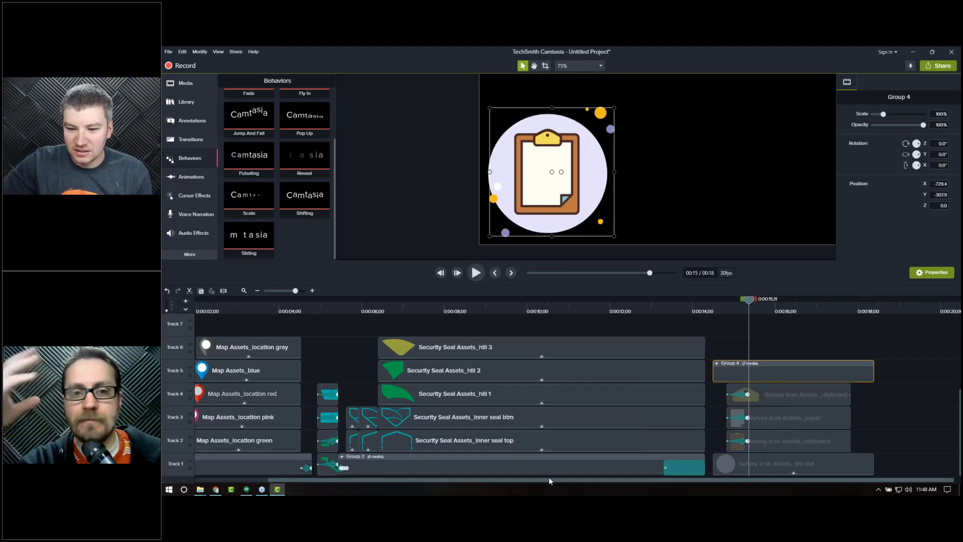
drag(722, 369, 725, 354)
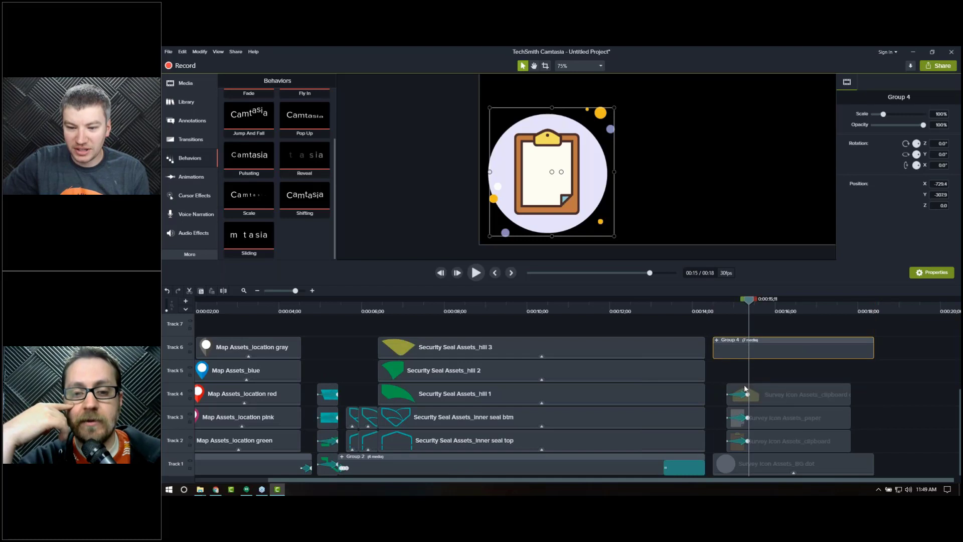
mouse_move(760, 371)
mouse_down()
mouse_move(758, 383)
mouse_move(753, 375)
mouse_move(768, 378)
mouse_up()
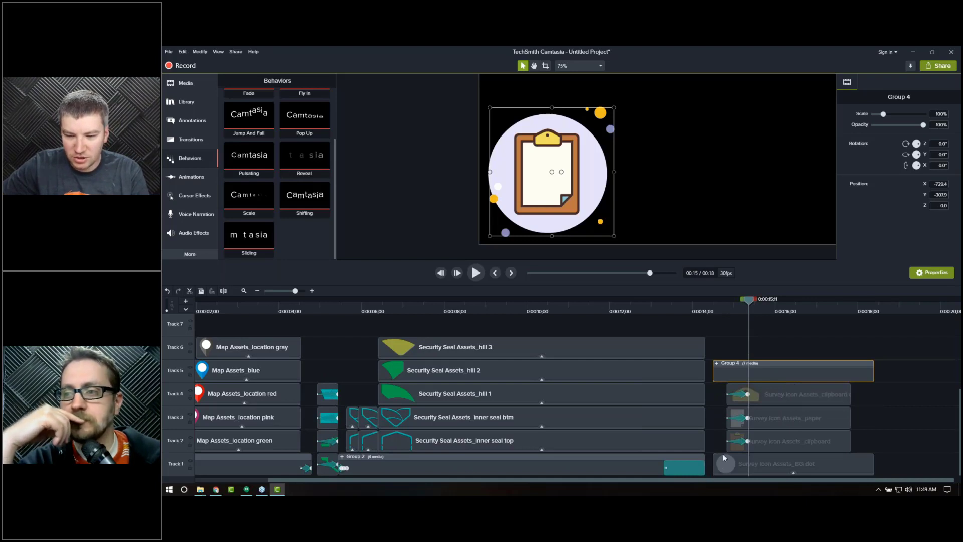
drag(797, 339, 779, 466)
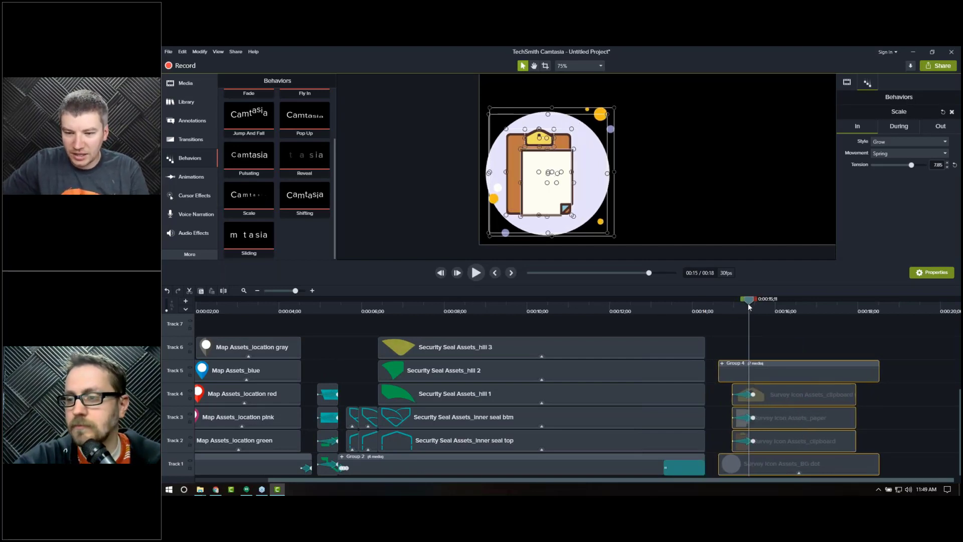
drag(750, 303, 705, 303)
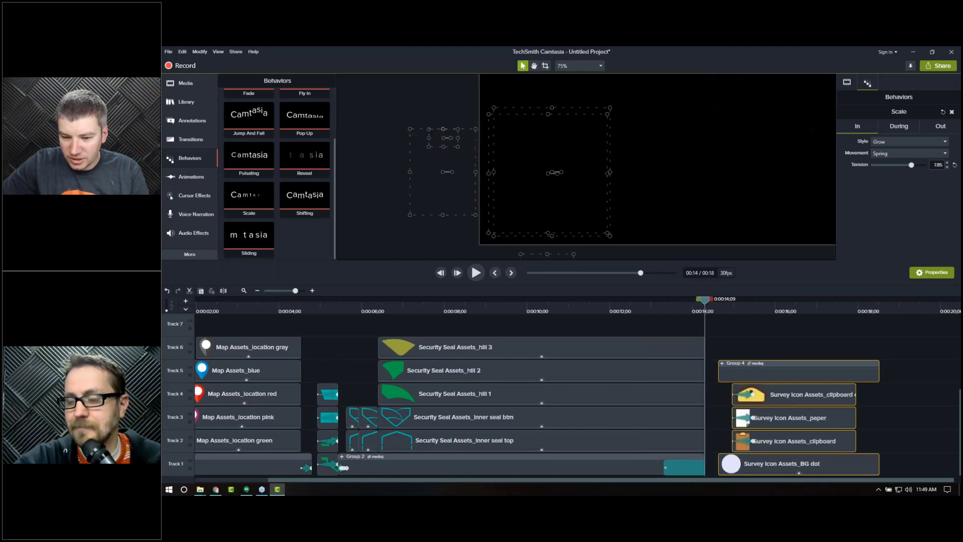
click(715, 344)
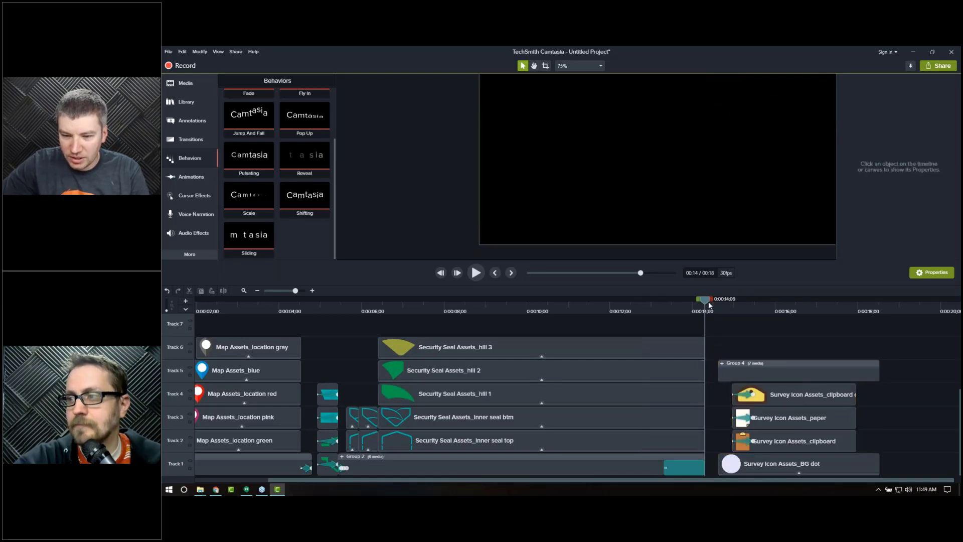
Step: Cut the empty gap before the survey icon clips so they start right after the seal sequence, then nudge them into place
drag(712, 299, 721, 302)
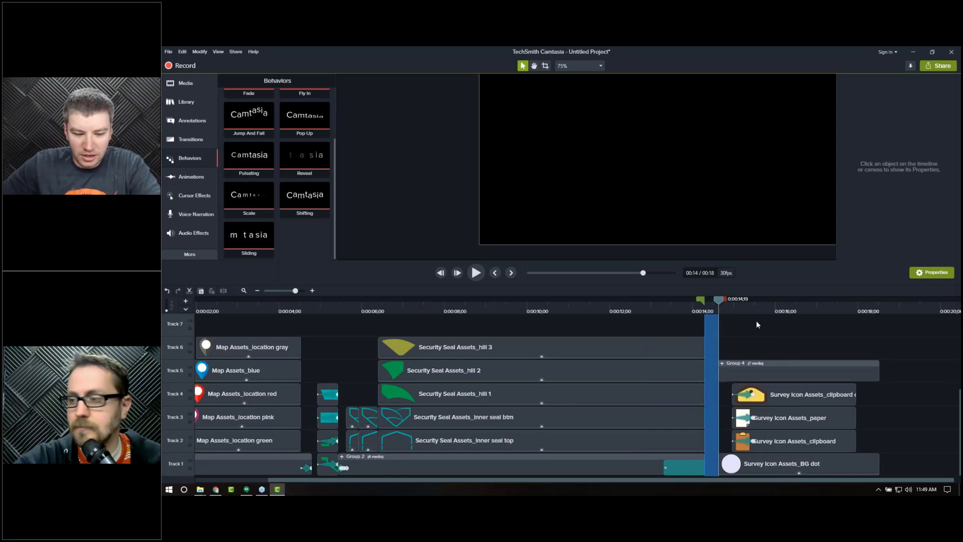
key(ctrl+x)
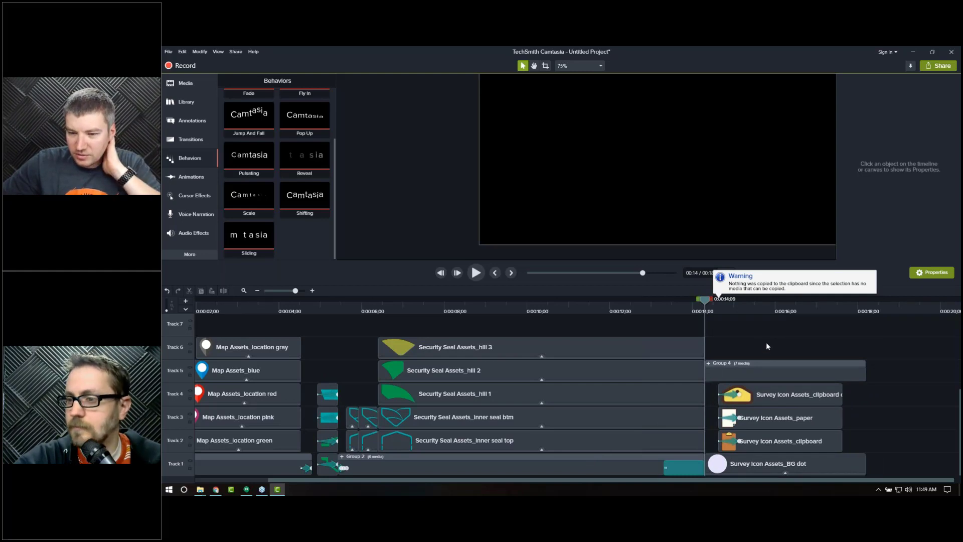
drag(778, 351, 765, 458)
drag(771, 379, 776, 380)
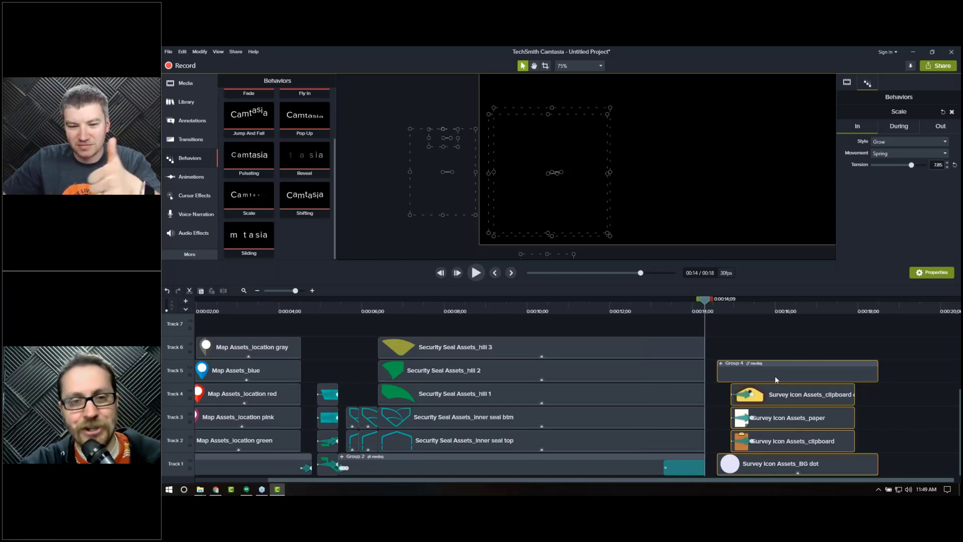
drag(776, 380, 772, 381)
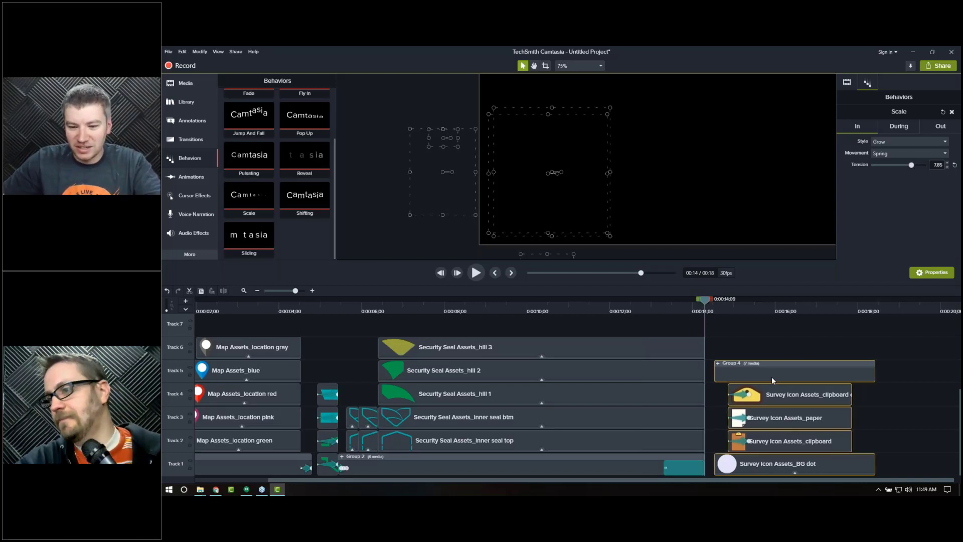
Step: Select all the survey icon clips and extend them so the project runs to about 20 seconds
click(760, 350)
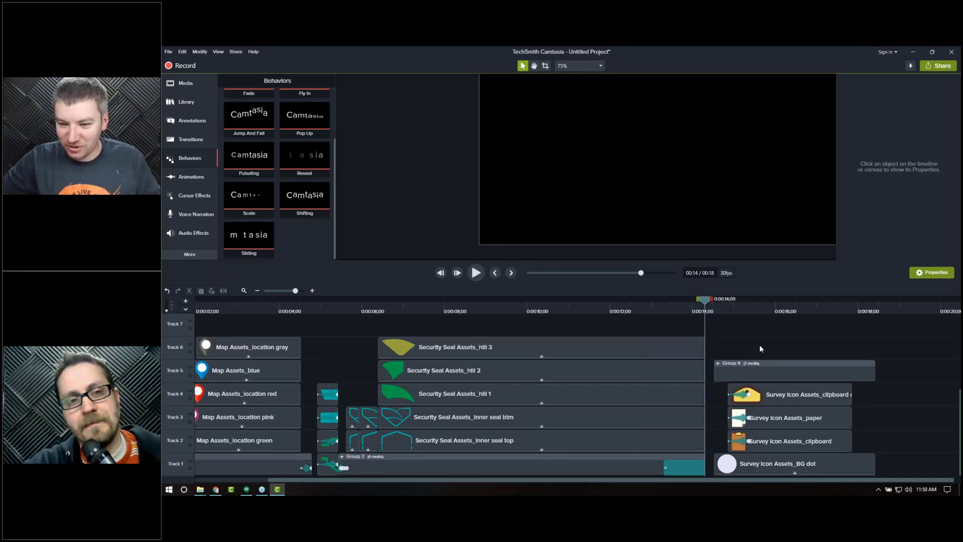
drag(747, 308, 750, 308)
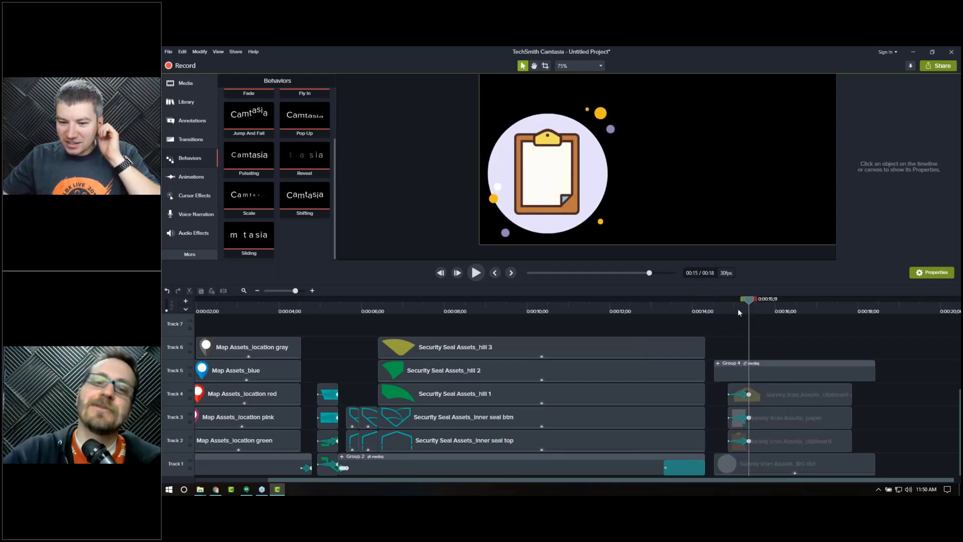
drag(792, 344, 942, 469)
drag(879, 312, 749, 310)
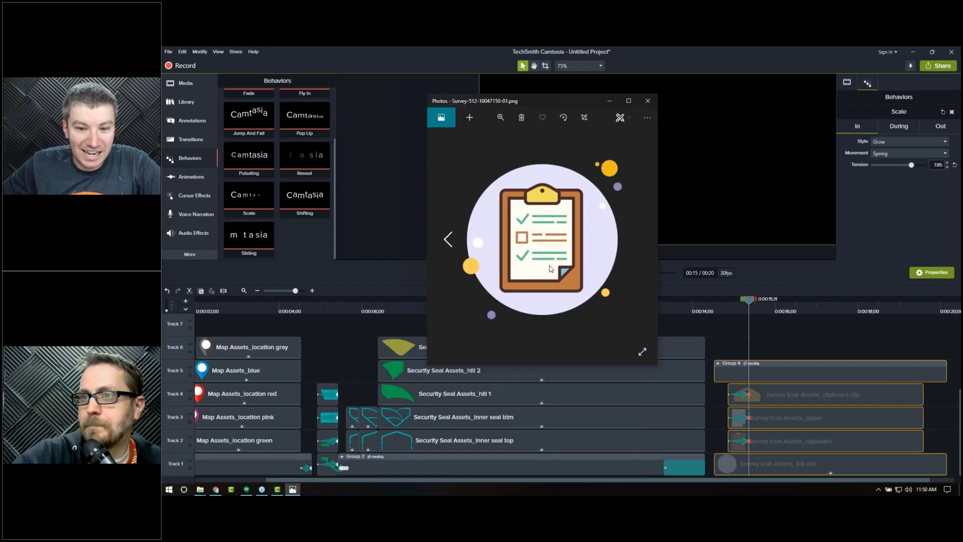
Step: Close the reference image and add the green checkmark asset onto the clipboard at the playhead
click(647, 101)
click(186, 83)
scroll(299, 192, up, 3)
scroll(299, 192, down, 3)
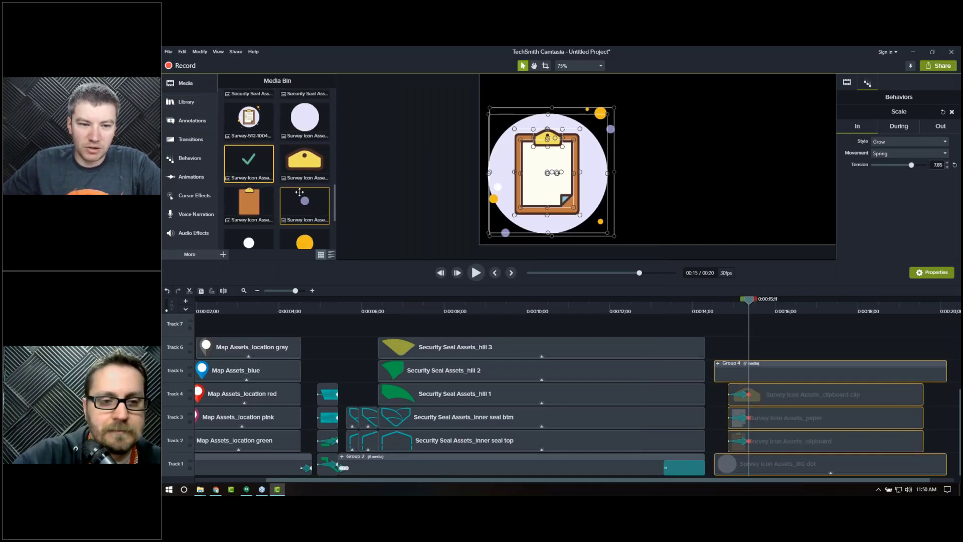
drag(250, 139, 535, 161)
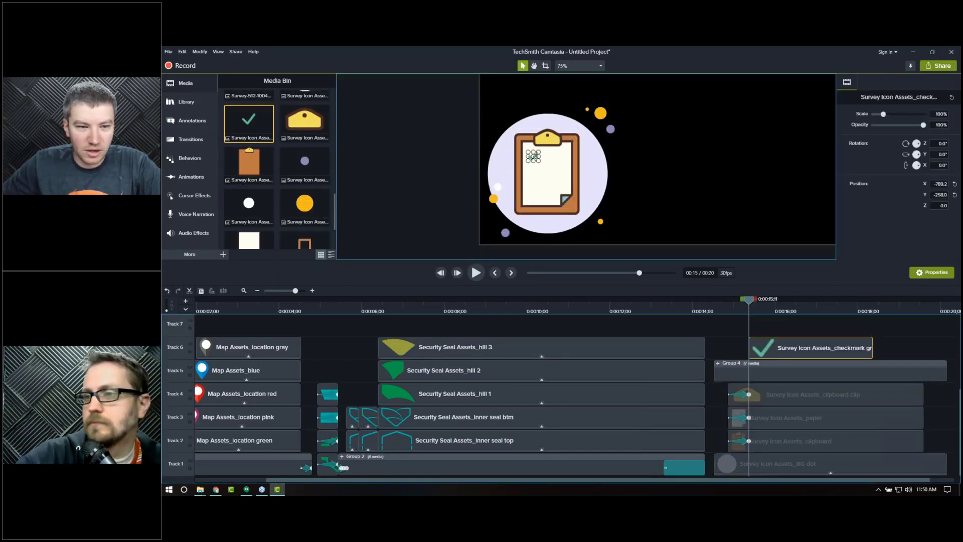
Step: Add the brown square asset and position it below the first checkmark on the clipboard
scroll(282, 219, up, 2)
scroll(282, 218, down, 3)
drag(296, 201, 426, 196)
drag(526, 176, 533, 173)
Step: Add a second green checkmark and position it below the brown square
scroll(268, 131, up, 3)
drag(246, 107, 428, 172)
drag(507, 187, 533, 188)
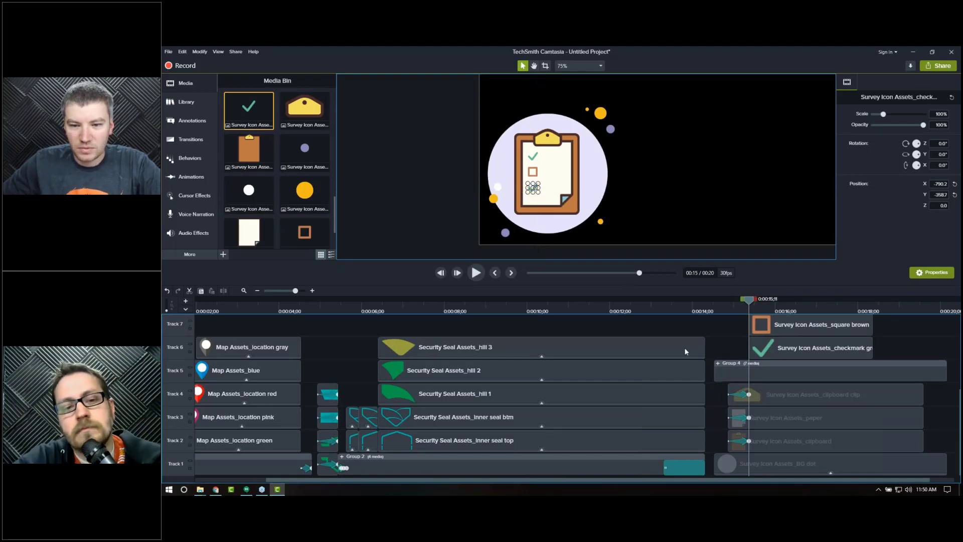
Step: Offset the brown square and second checkmark clips so each starts slightly after the first checkmark
click(793, 204)
drag(808, 354, 778, 434)
click(779, 435)
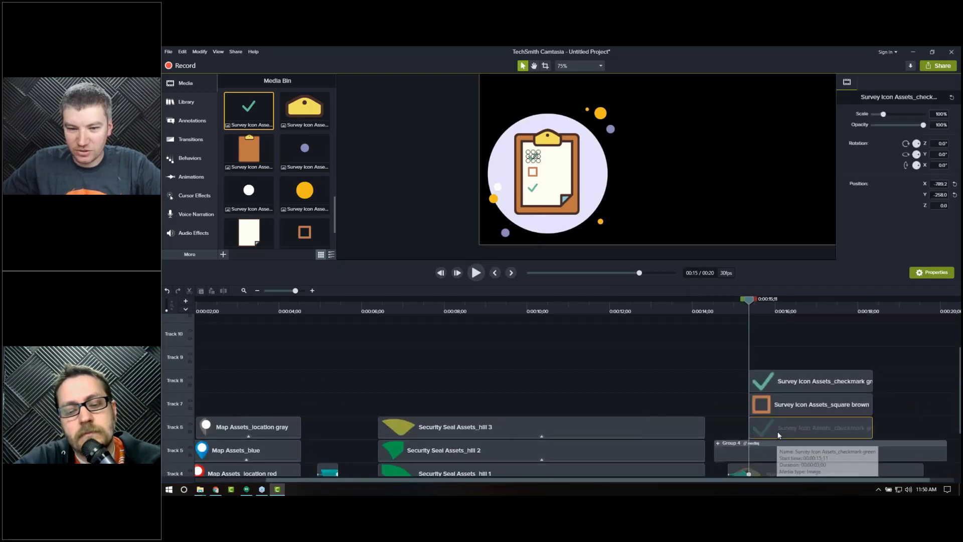
click(786, 408)
click(794, 381)
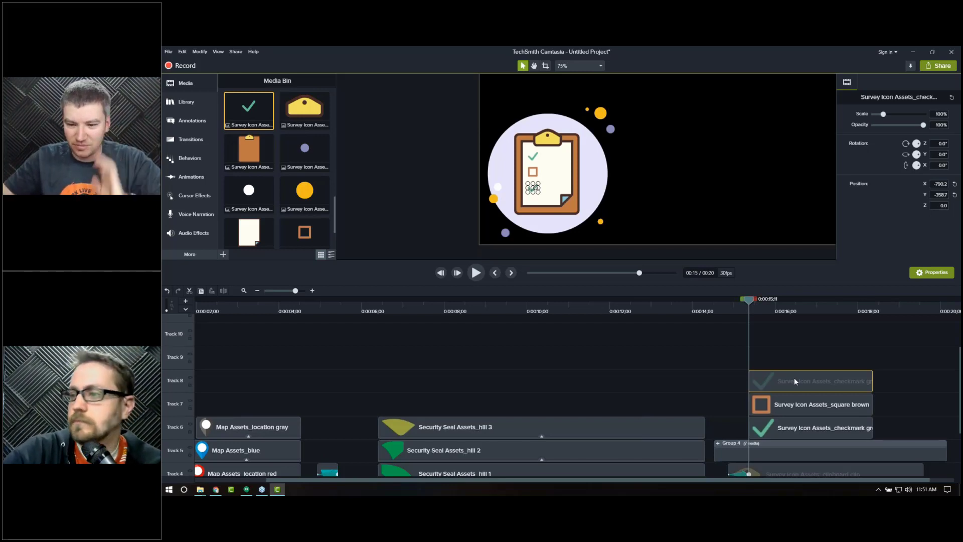
drag(790, 366, 788, 368)
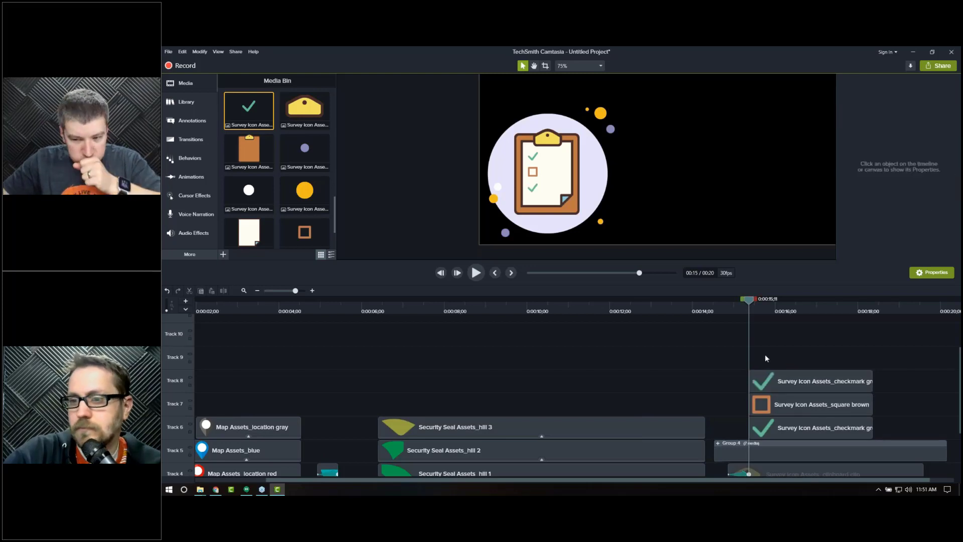
drag(775, 430, 798, 408)
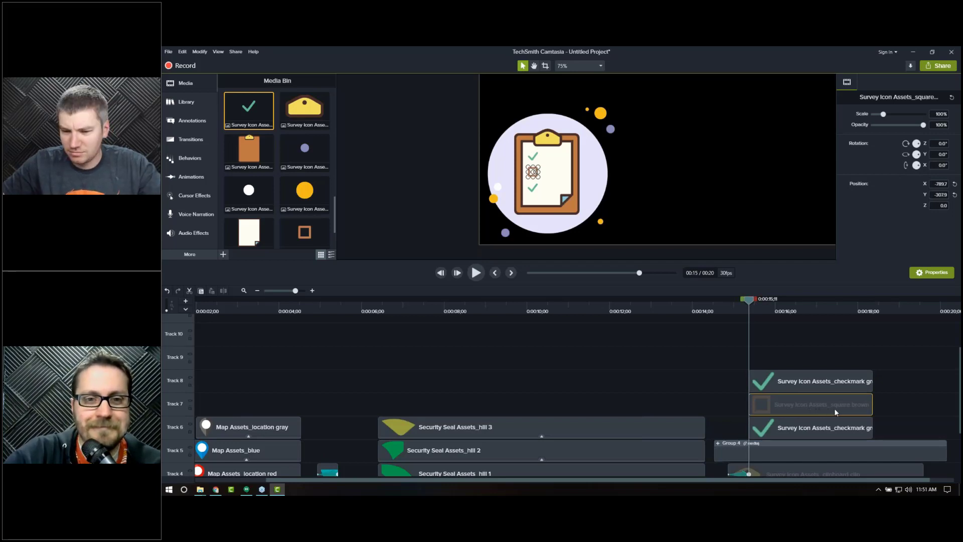
click(778, 399)
click(789, 407)
drag(803, 410, 790, 385)
Step: Play and step frame by frame through the checklist build-in to review the staggered timing
click(742, 306)
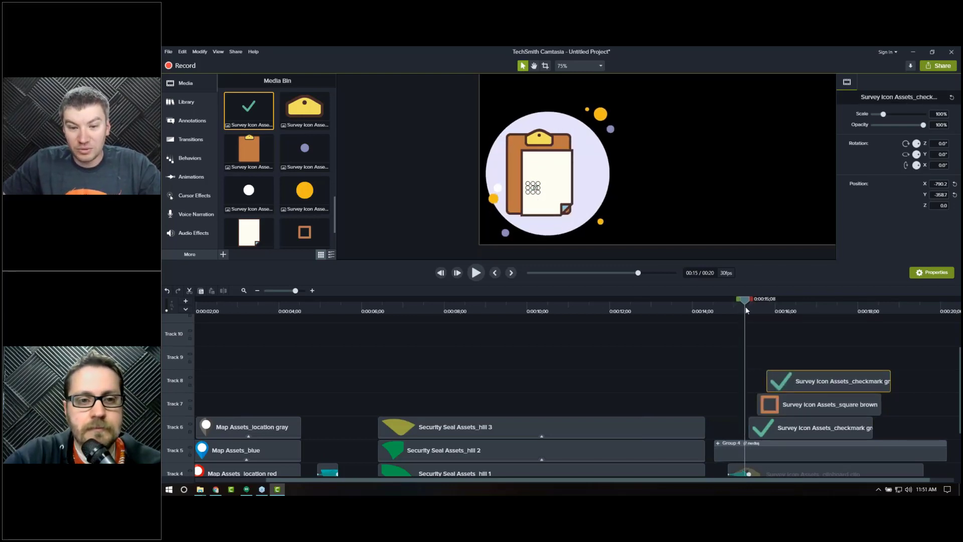
click(745, 306)
click(718, 366)
key(space)
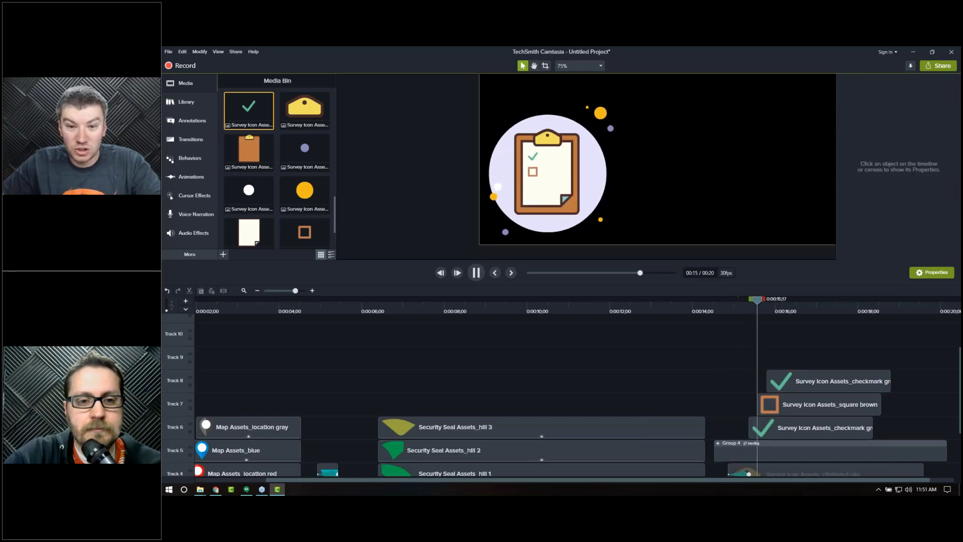
key(space)
click(745, 310)
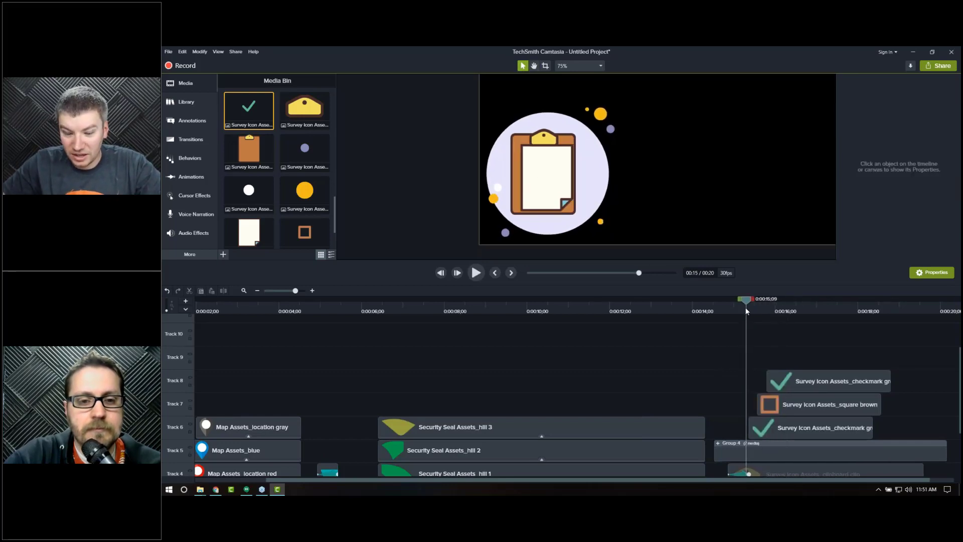
key(period)
key(period)
key(period)
key(period)
key(period)
key(period)
key(period)
key(period)
key(period)
key(period)
key(period)
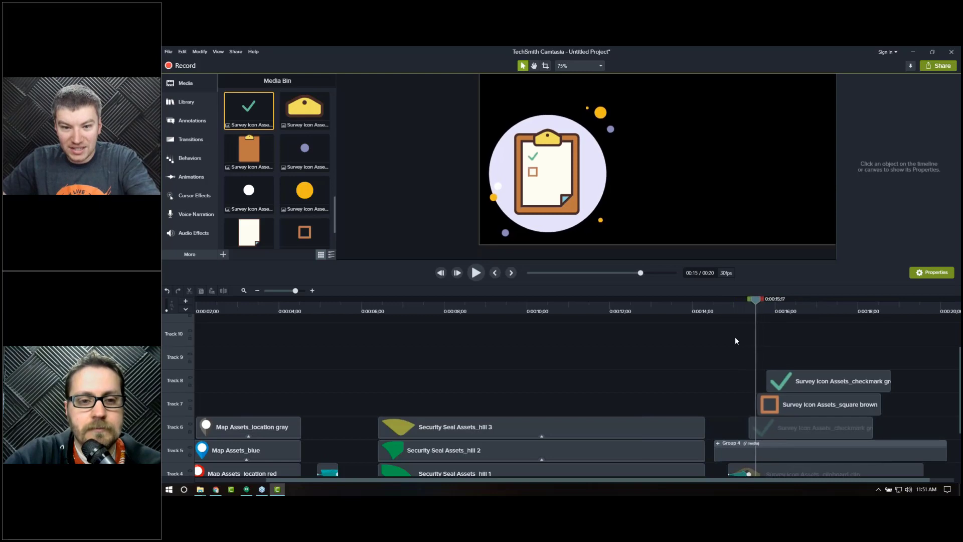
key(period)
key(period)
key(period)
key(period)
key(period)
key(period)
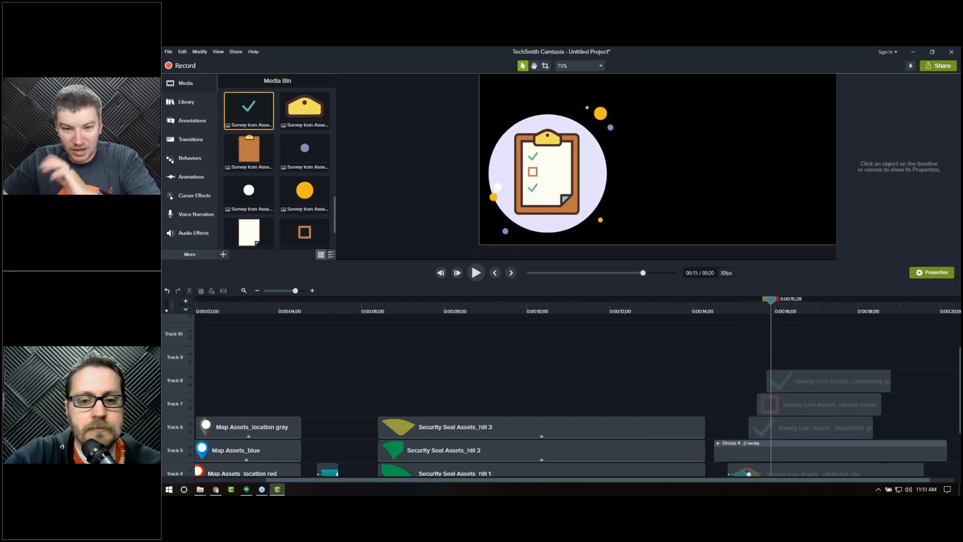
click(751, 308)
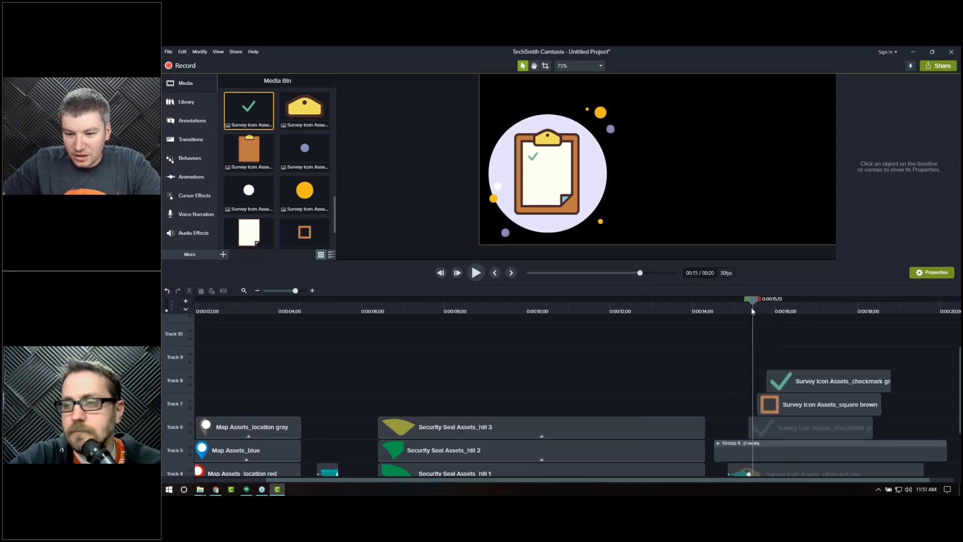
drag(751, 307, 748, 307)
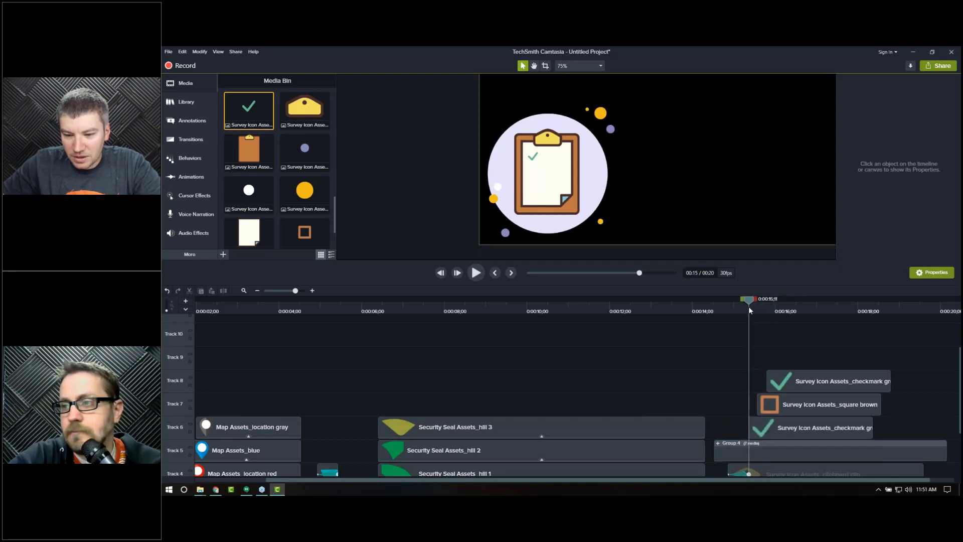
Step: Add the green text lines asset beside the first checkmark on the clipboard
scroll(268, 199, down, 10)
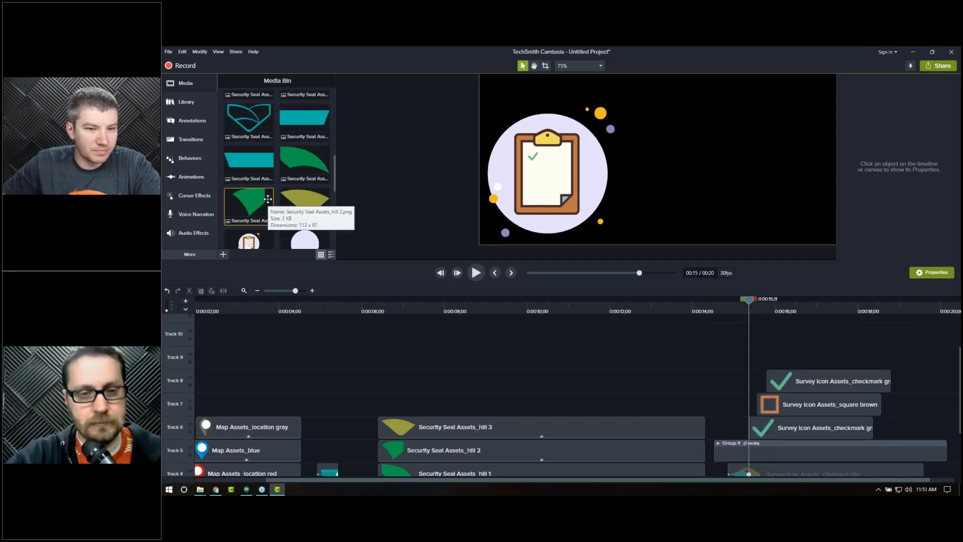
scroll(275, 208, down, 2)
scroll(275, 208, down, 5)
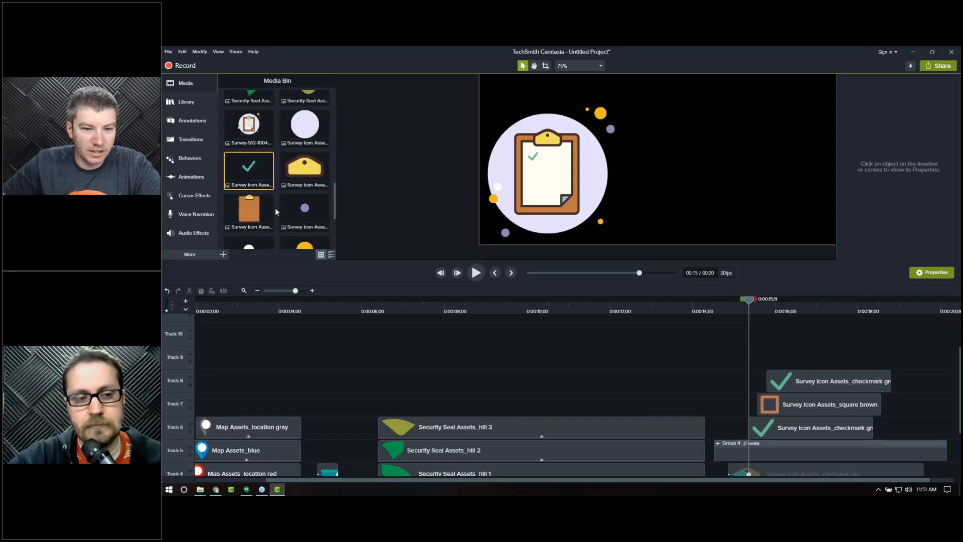
click(299, 215)
drag(507, 194, 554, 158)
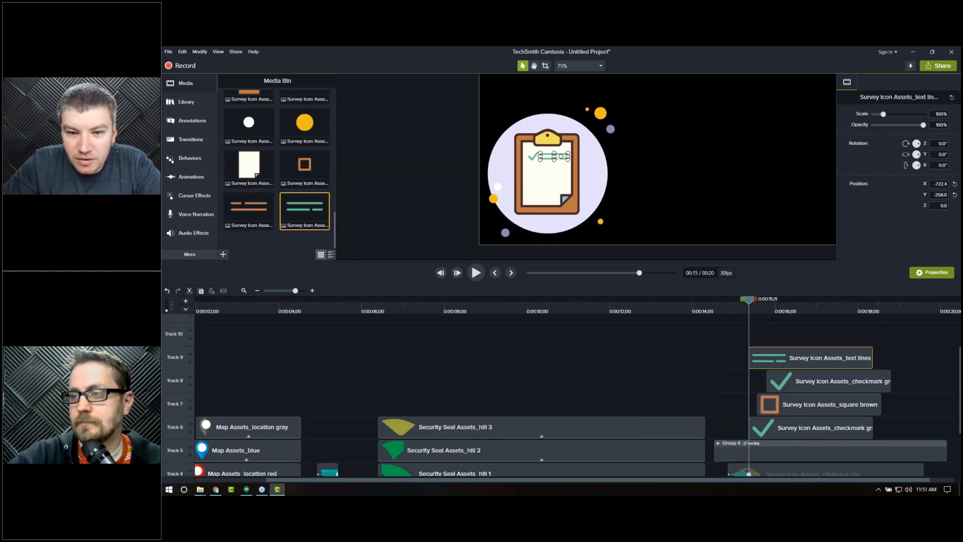
Step: Move the playhead slightly later and add the orange text lines asset beside the brown square
click(737, 205)
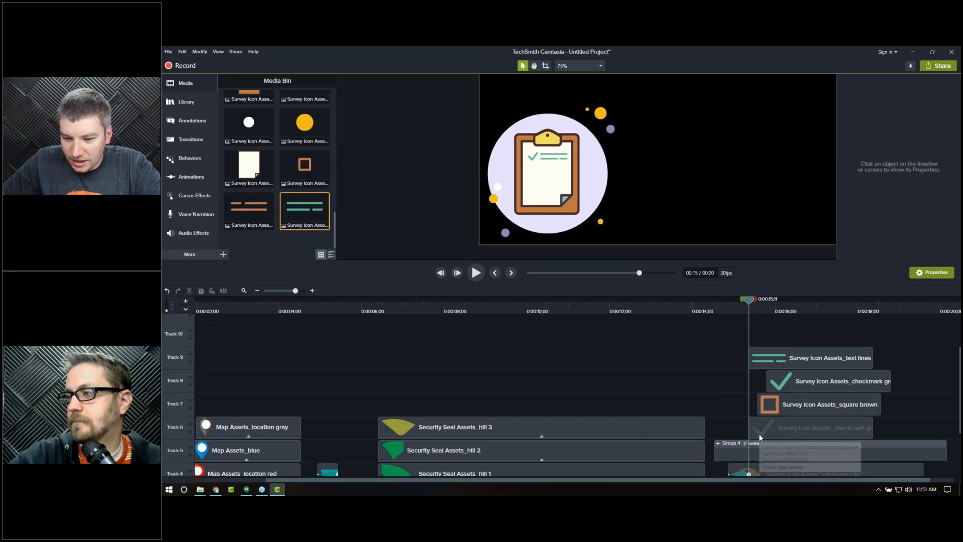
drag(760, 433, 761, 430)
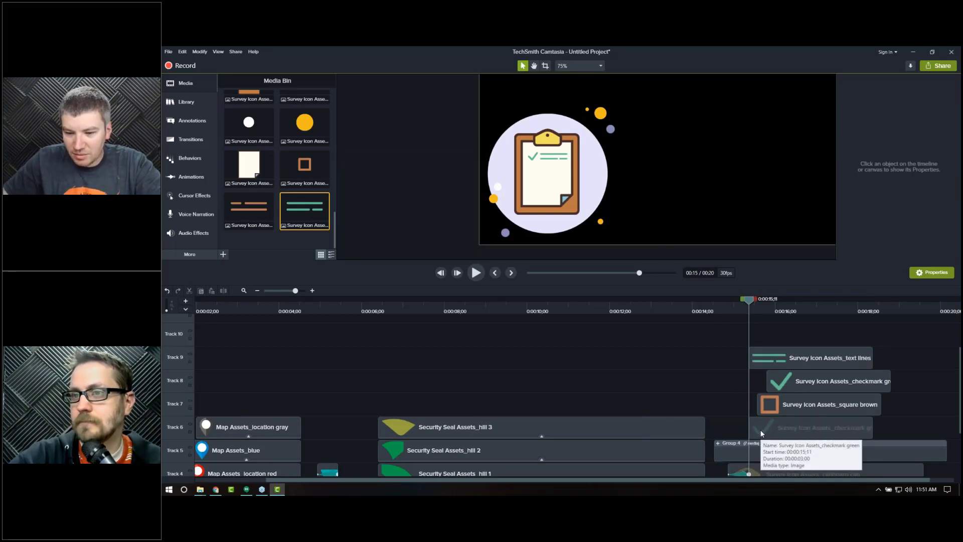
drag(751, 308, 758, 309)
drag(249, 210, 556, 176)
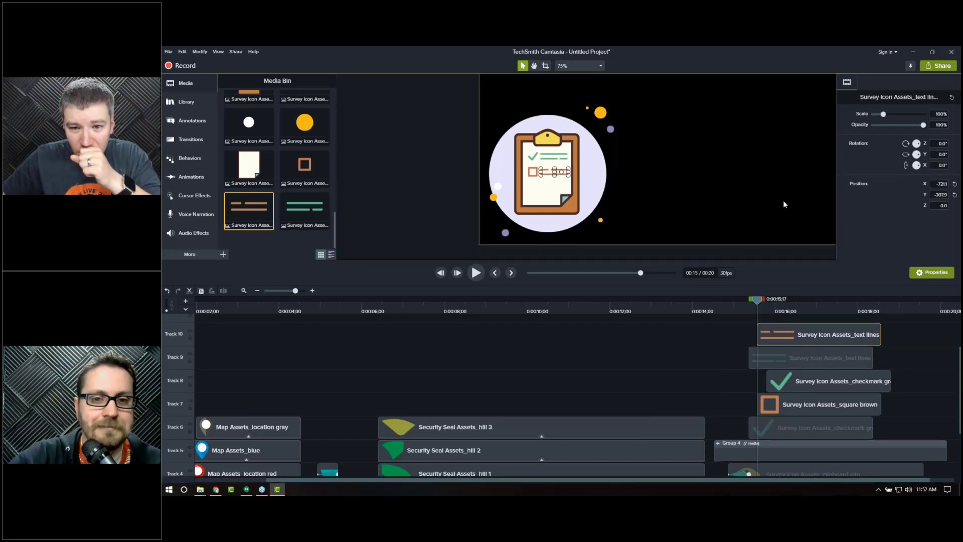
Step: Add another green text lines asset beside the bottom checkmark, nudging it into alignment
click(796, 220)
click(769, 302)
drag(769, 302, 766, 302)
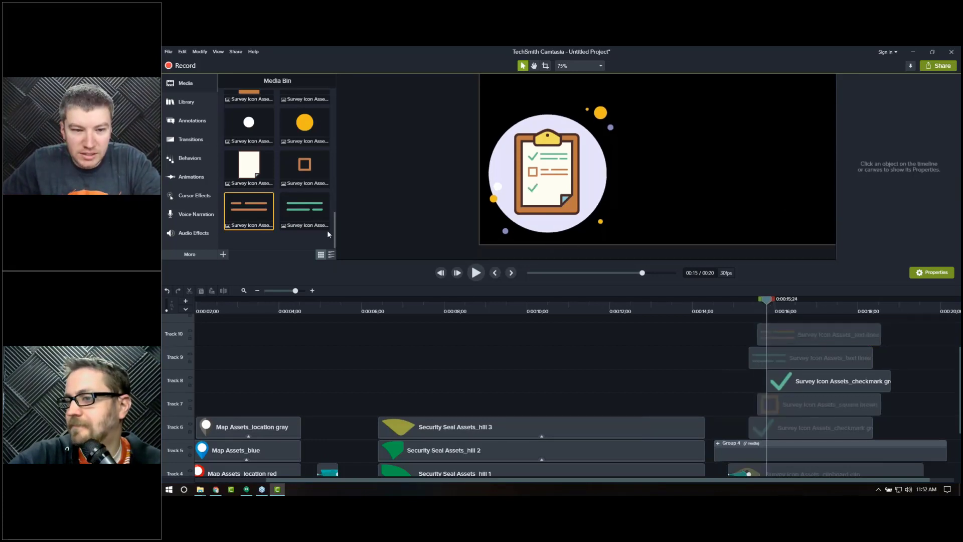
drag(327, 230, 554, 186)
key(Down)
drag(552, 186, 552, 187)
click(739, 215)
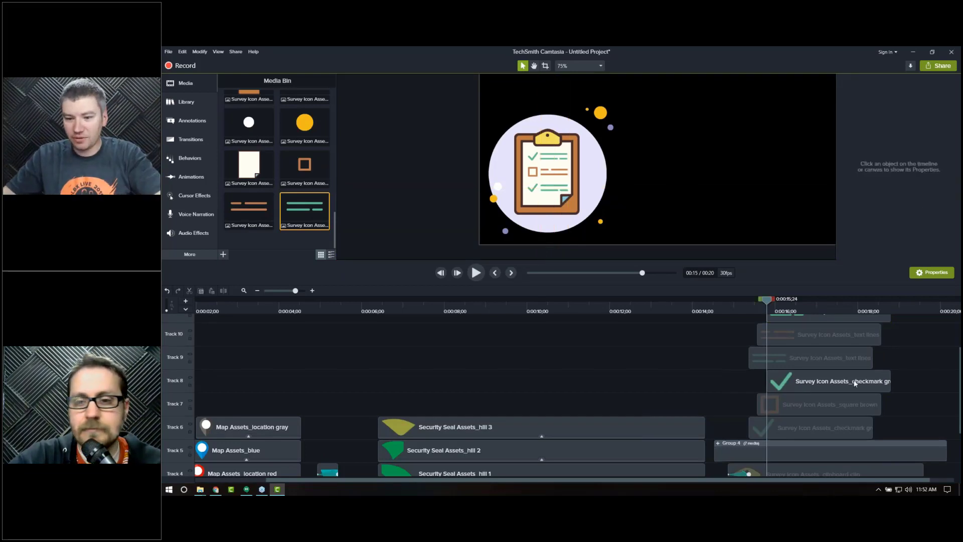
scroll(889, 420, up, 2)
scroll(889, 421, up, 1)
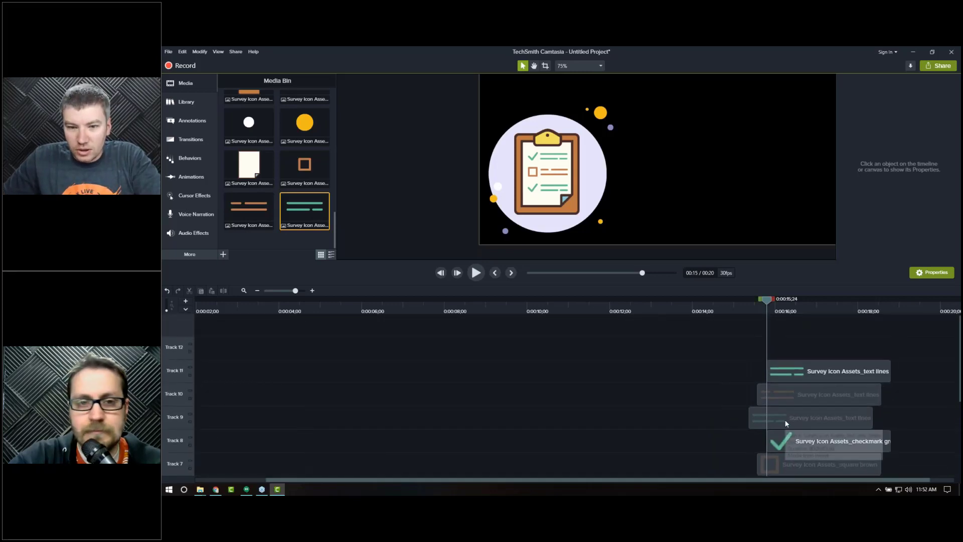
click(785, 420)
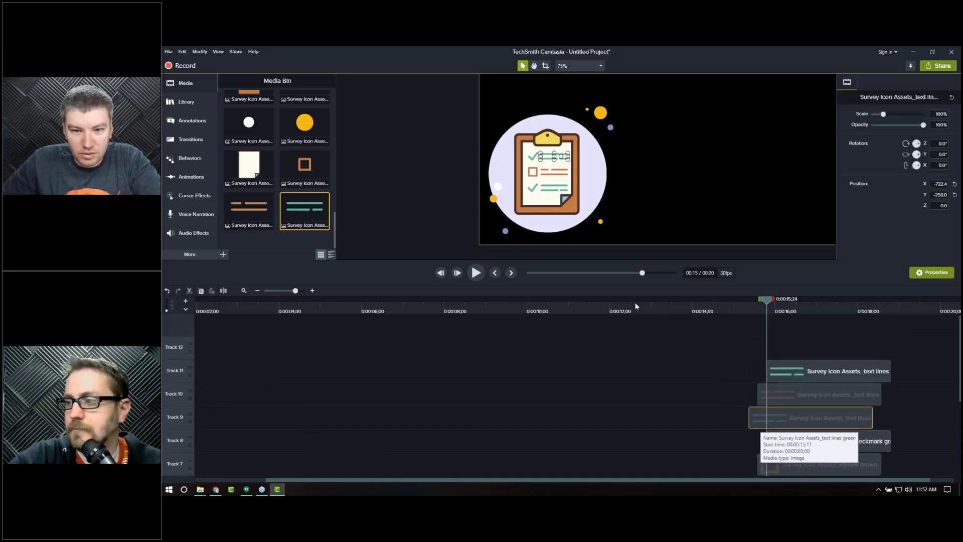
click(189, 182)
drag(251, 112, 787, 426)
click(758, 303)
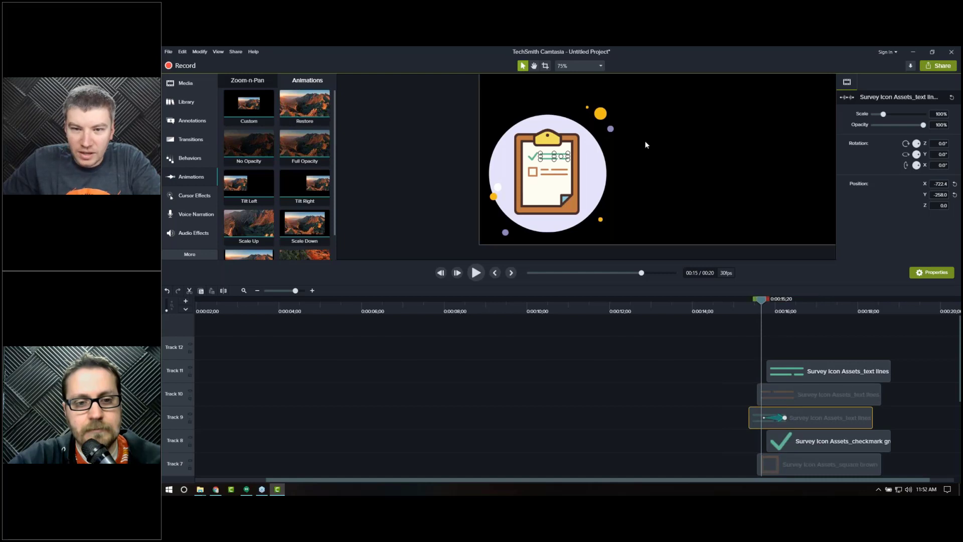
click(546, 67)
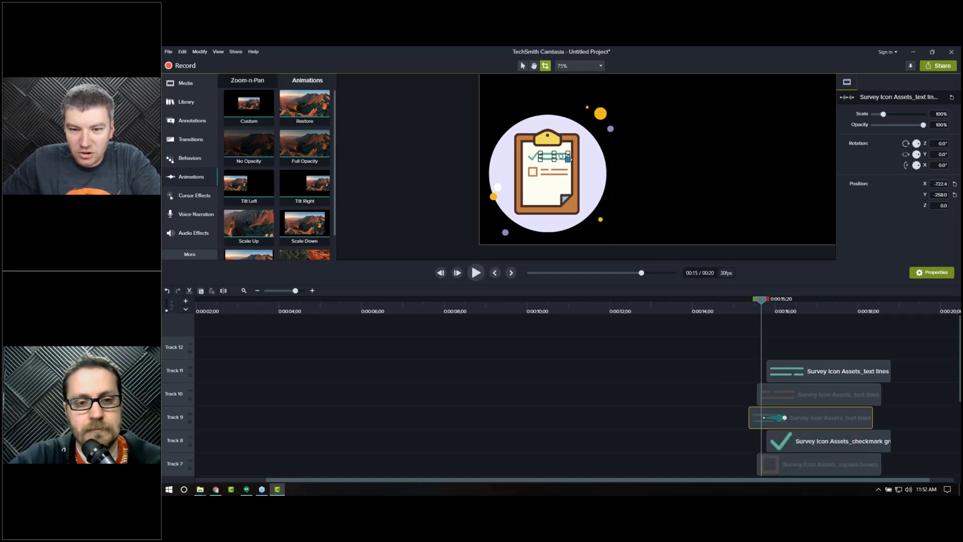
drag(568, 157, 538, 156)
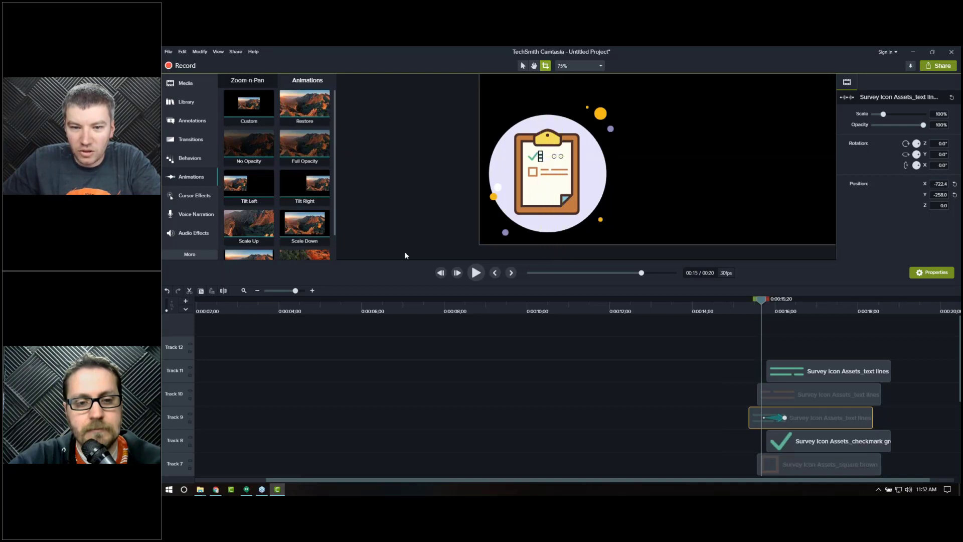
click(407, 255)
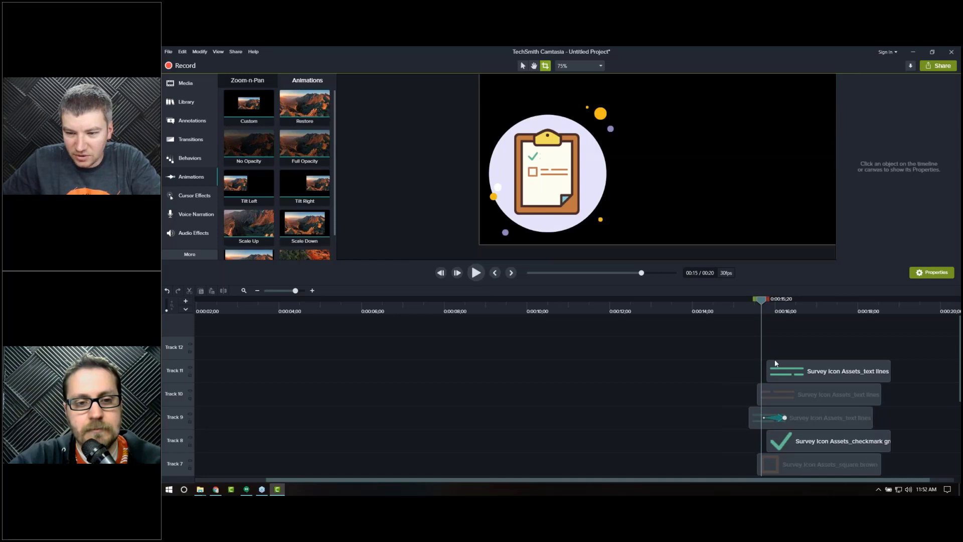
Step: Step frame by frame through the first text lines animation to check its wipe
click(760, 418)
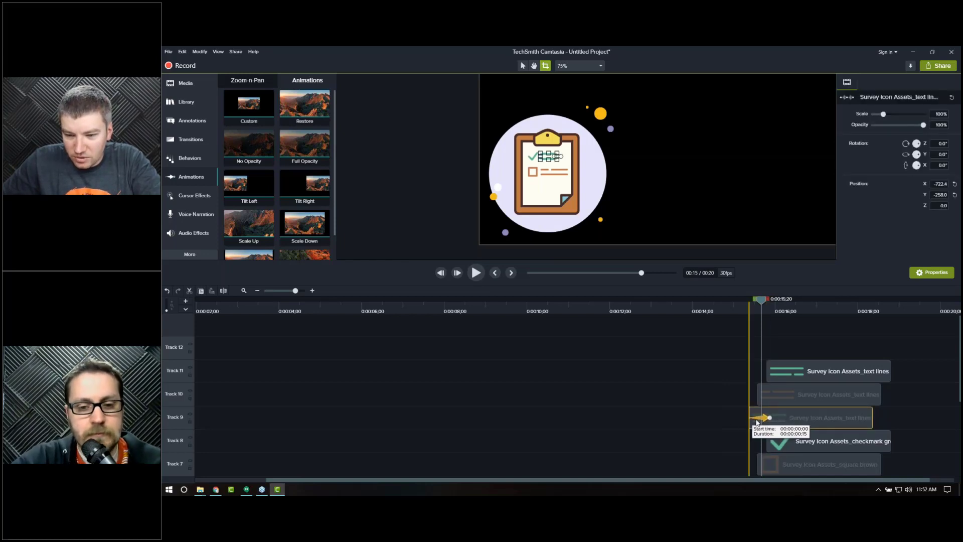
drag(758, 310, 746, 310)
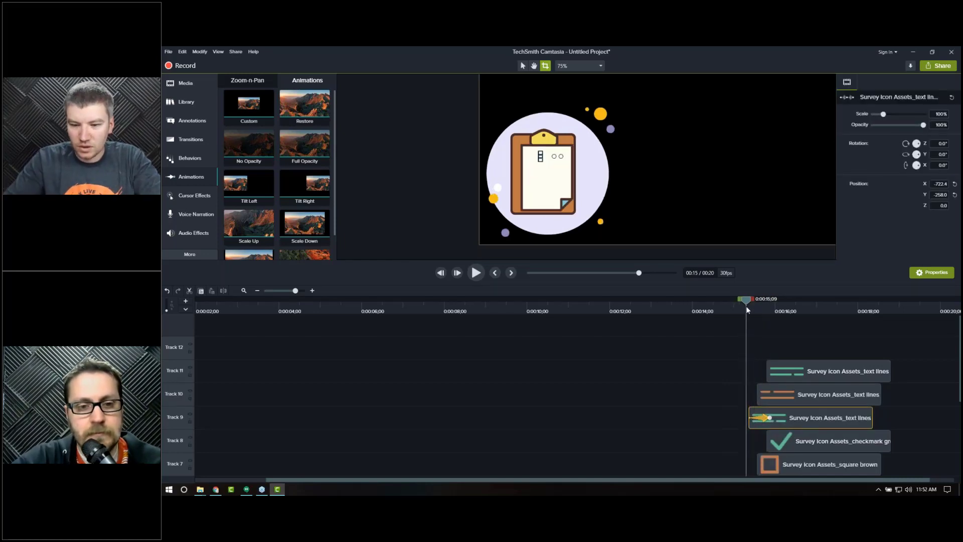
click(718, 355)
key(period)
key(period)
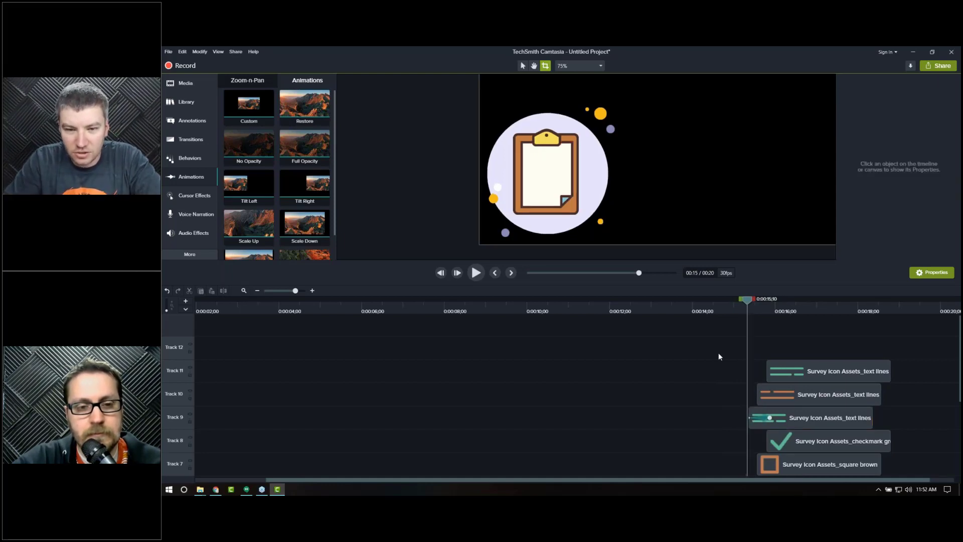
key(period)
key(period)
key(period)
key(period)
key(period)
key(period)
key(period)
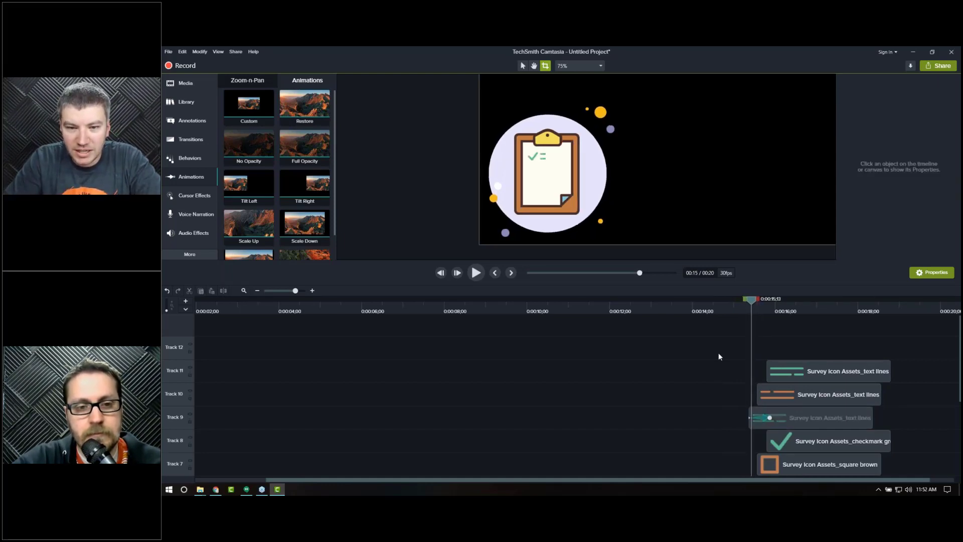
key(period)
key(period)
key(period)
key(period)
key(period)
key(period)
key(period)
key(period)
key(period)
key(period)
key(period)
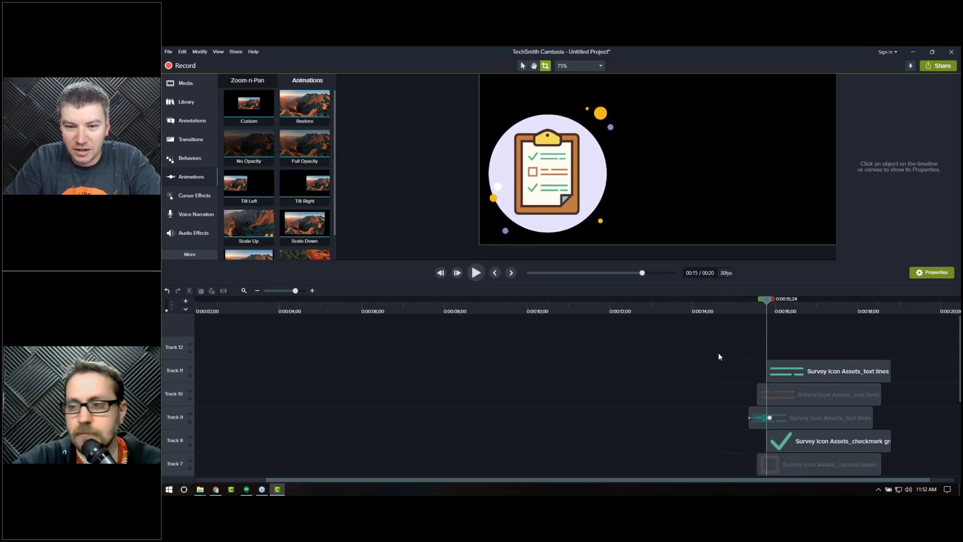
key(period)
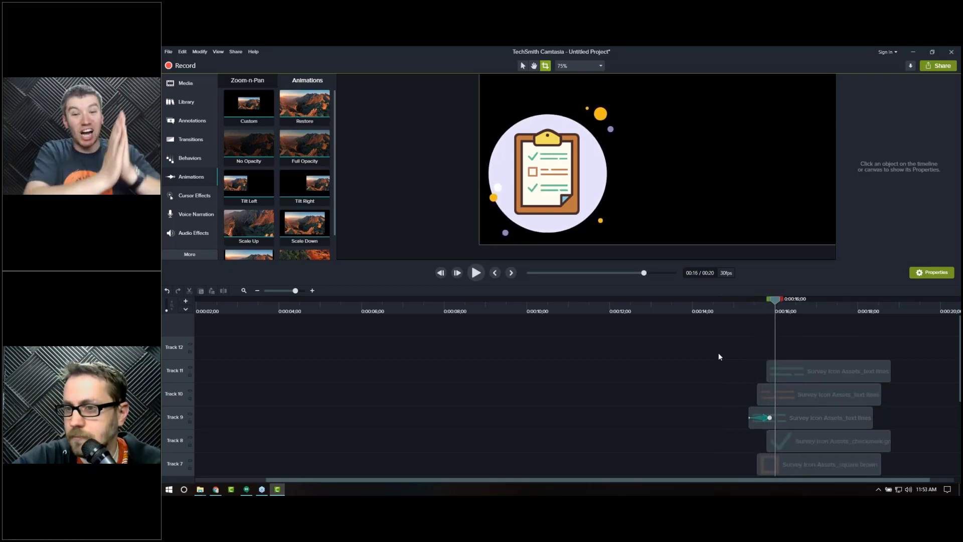
key(period)
key(period)
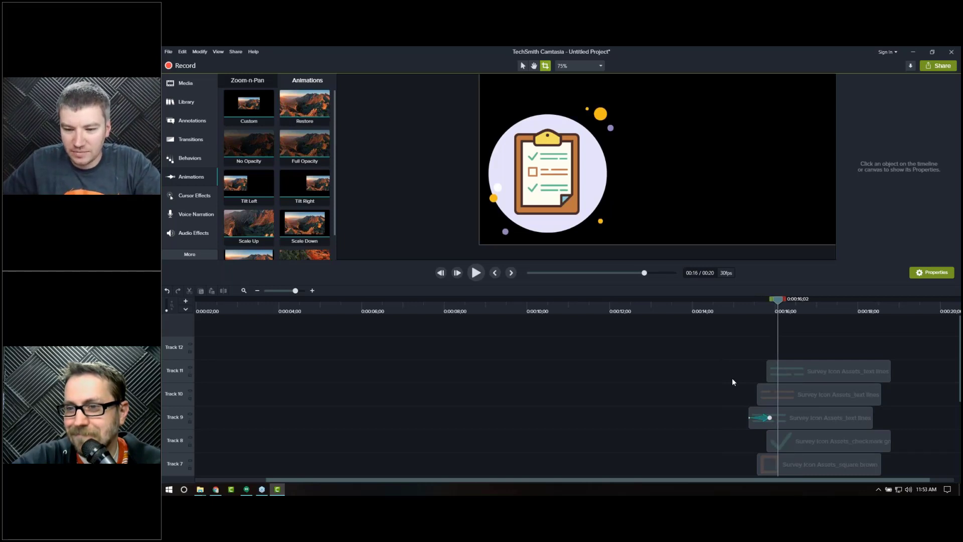
Step: Delete the first text lines animation and apply a Custom animation to all three text lines clips together
click(764, 421)
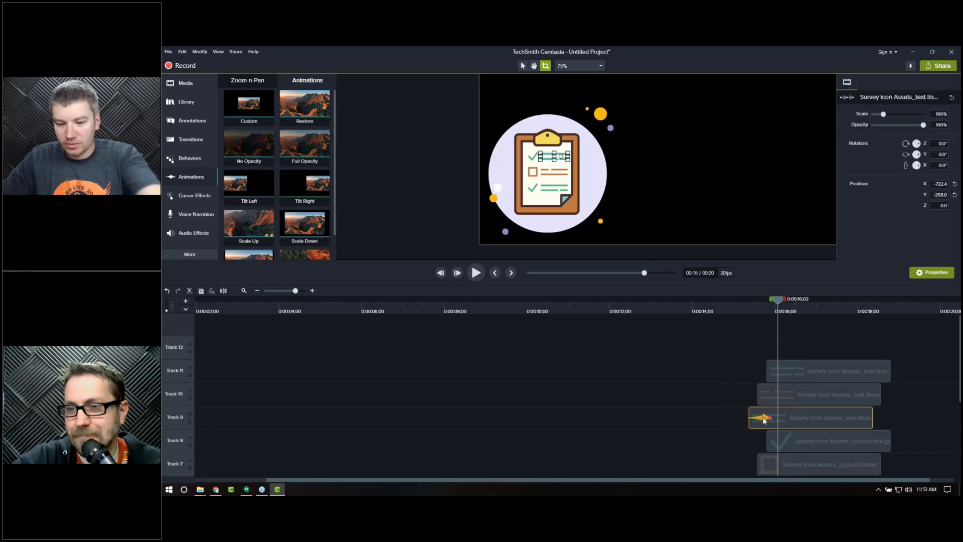
key(Delete)
drag(774, 363, 809, 422)
drag(249, 105, 808, 376)
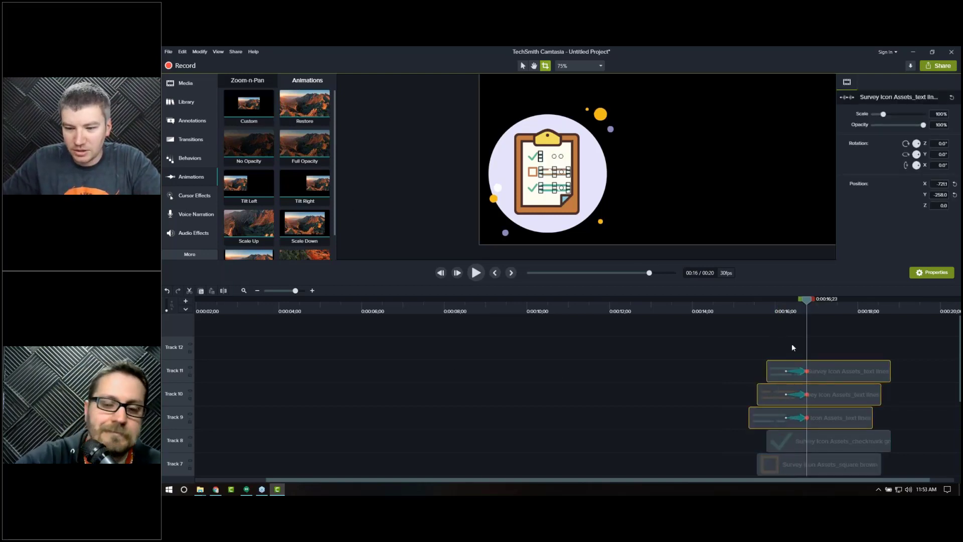
Step: Crop all three text lines assets from the right so the lines are hidden at the animation start
click(778, 306)
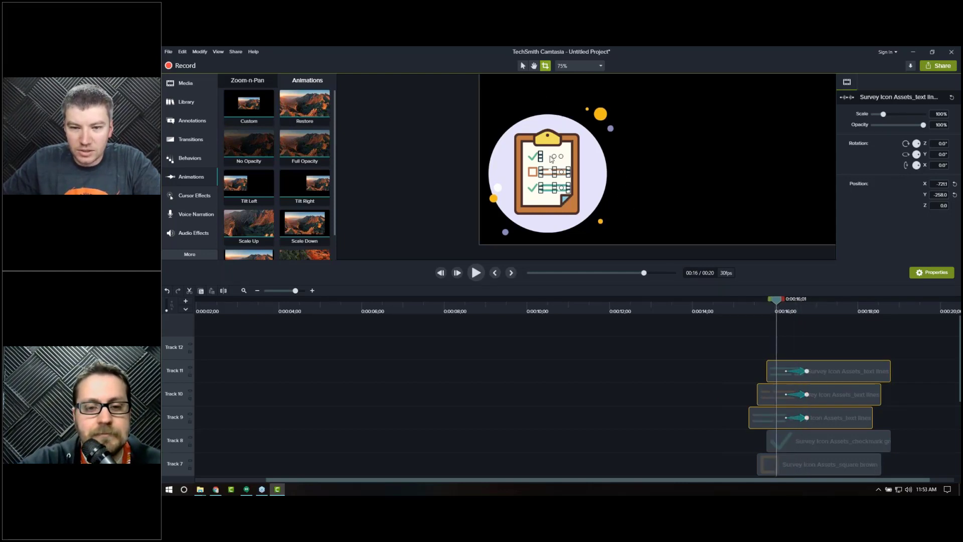
click(802, 421)
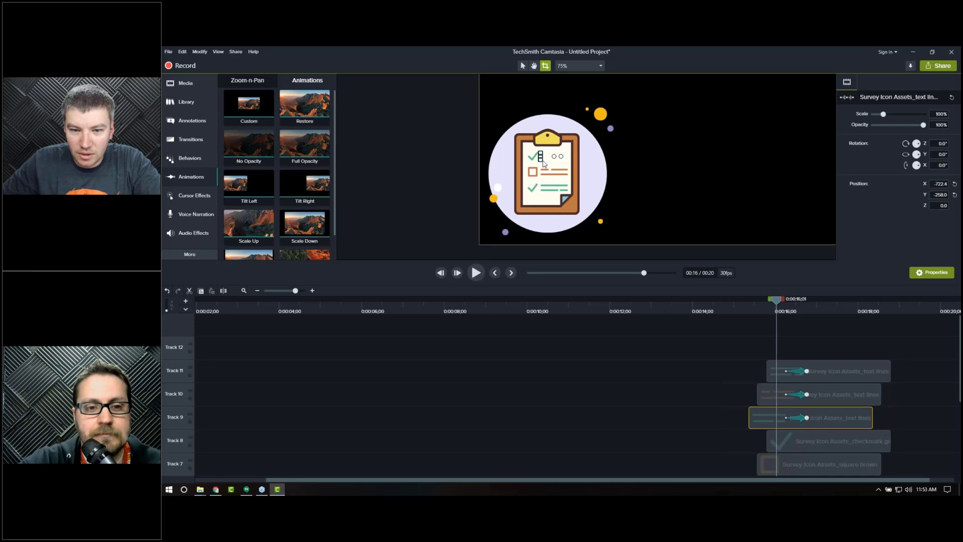
drag(543, 156, 572, 157)
drag(826, 339, 838, 424)
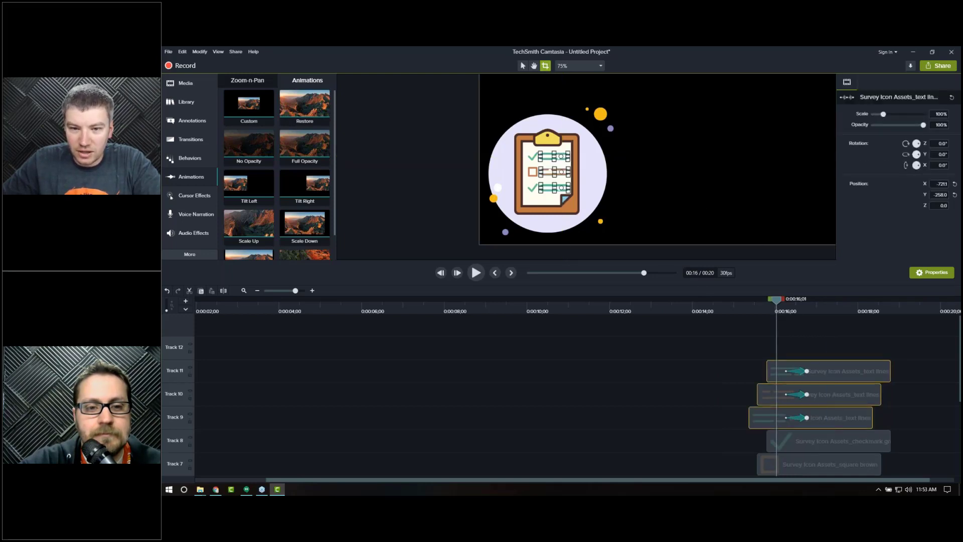
drag(566, 172, 540, 174)
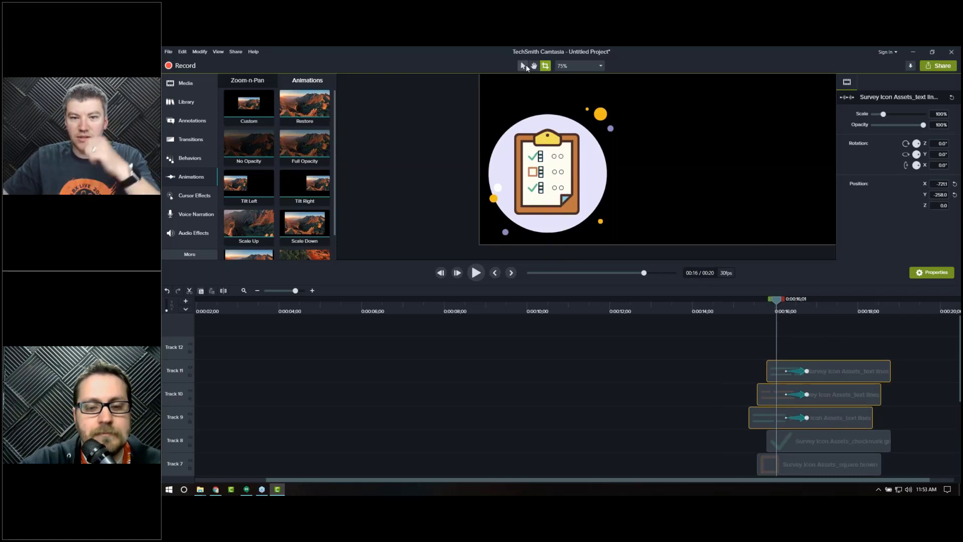
click(523, 66)
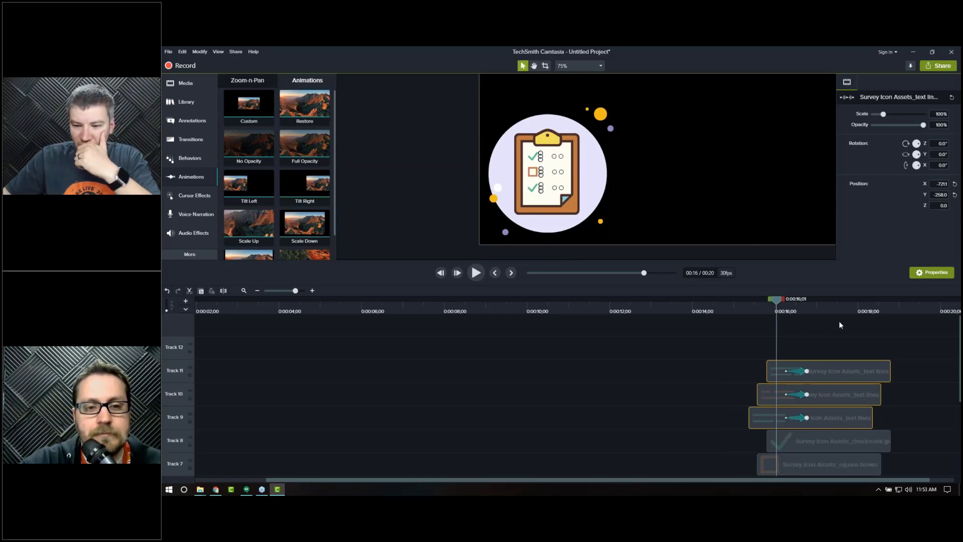
Step: Play the checklist build-in from before the text lines to review the wipes
click(840, 323)
drag(792, 372, 753, 426)
click(730, 305)
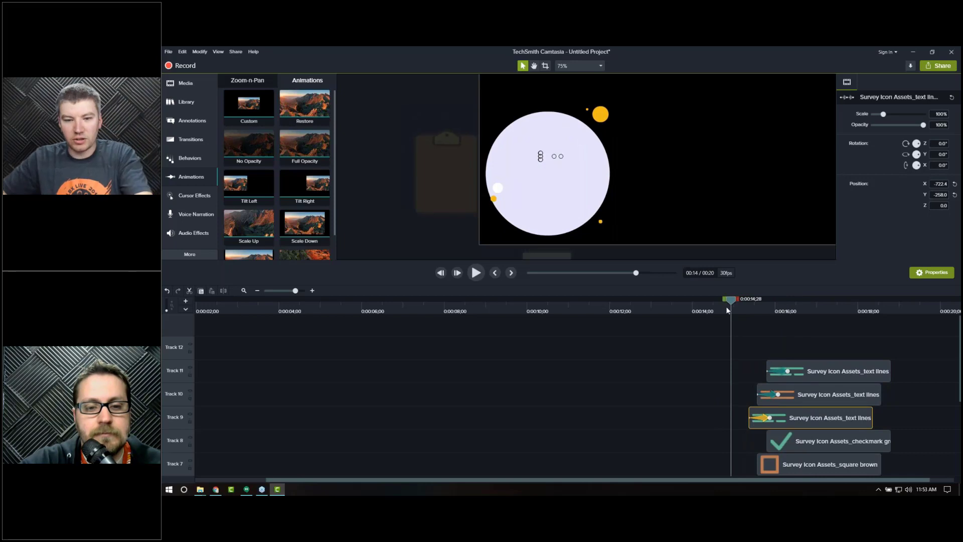
key(space)
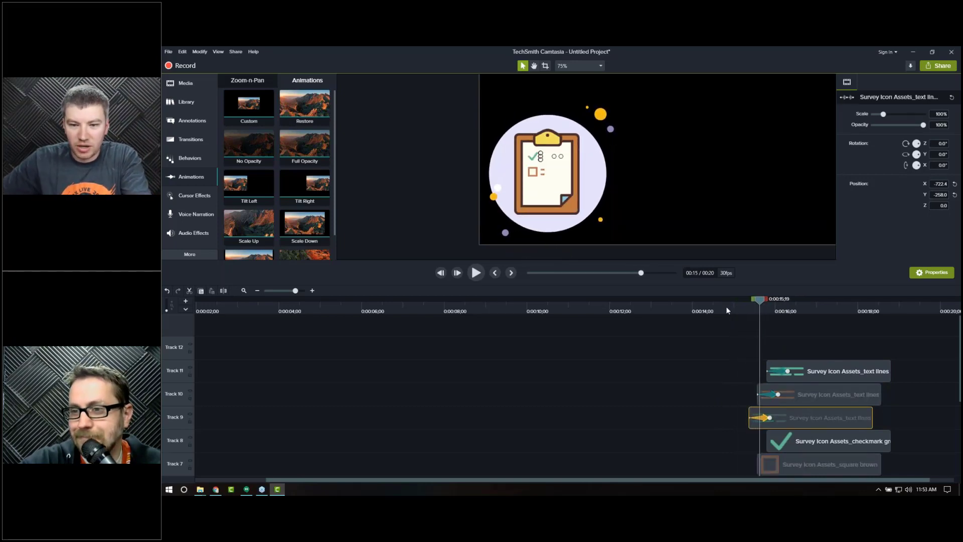
click(673, 438)
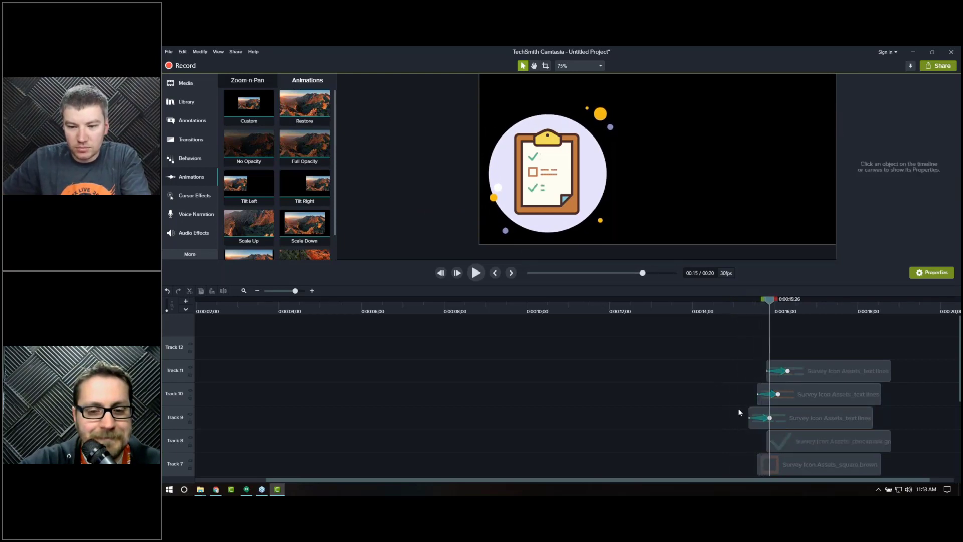
Step: Widen the crop on the first green text lines so the full line shows at its animation end
click(819, 418)
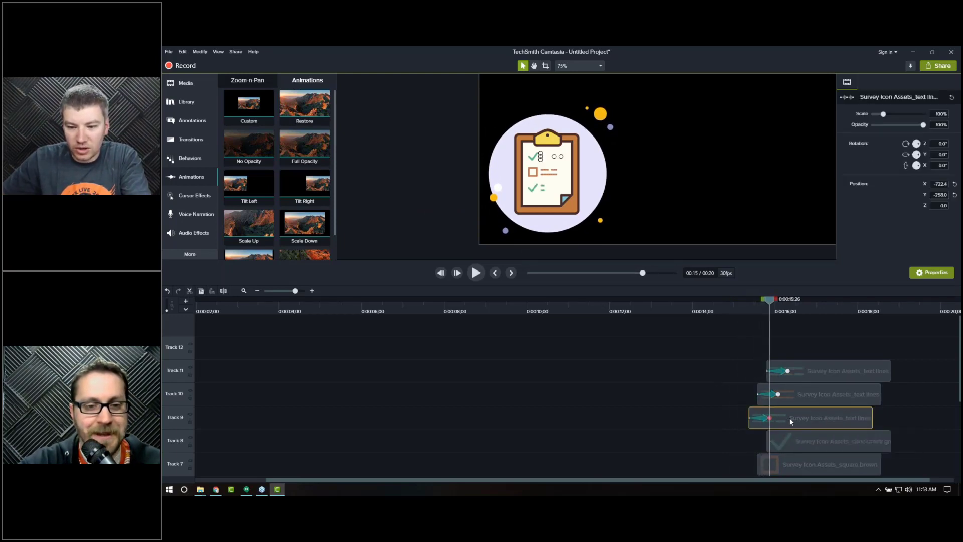
click(766, 418)
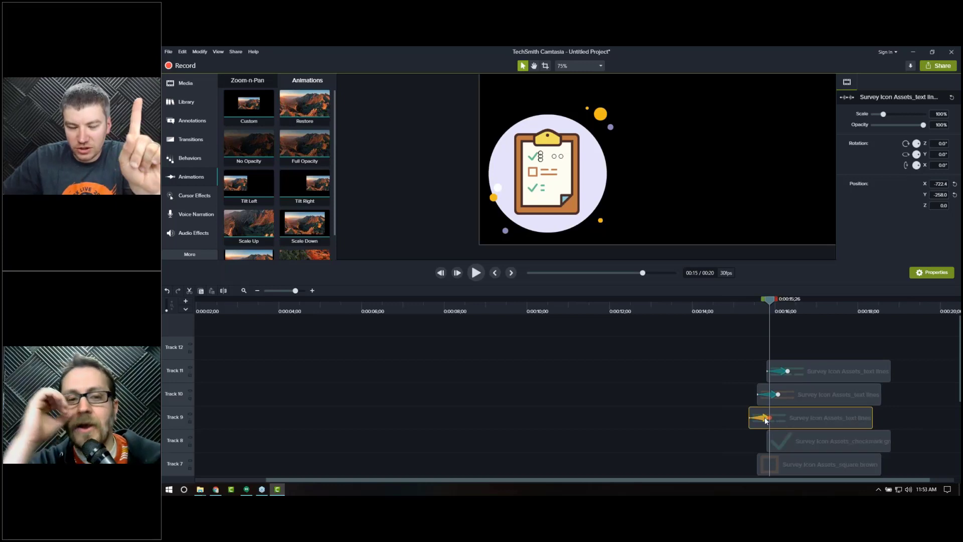
click(545, 66)
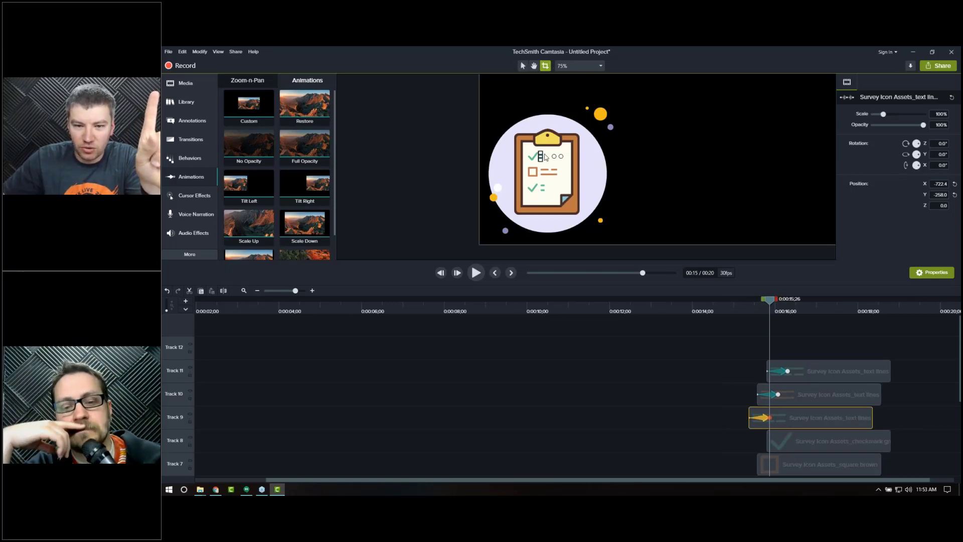
drag(543, 156, 593, 156)
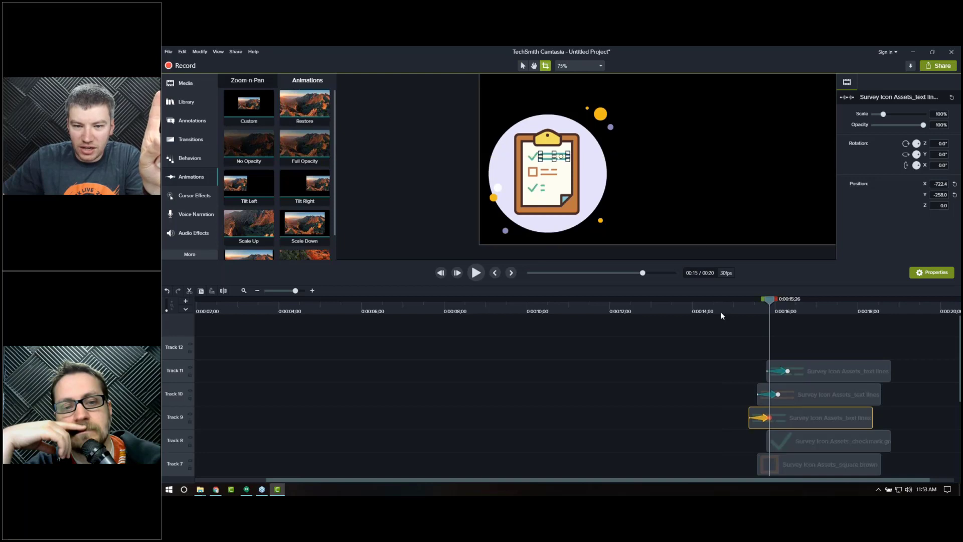
Step: Step frame by frame through the text lines build-in to review the staggered wipes
drag(742, 306, 731, 306)
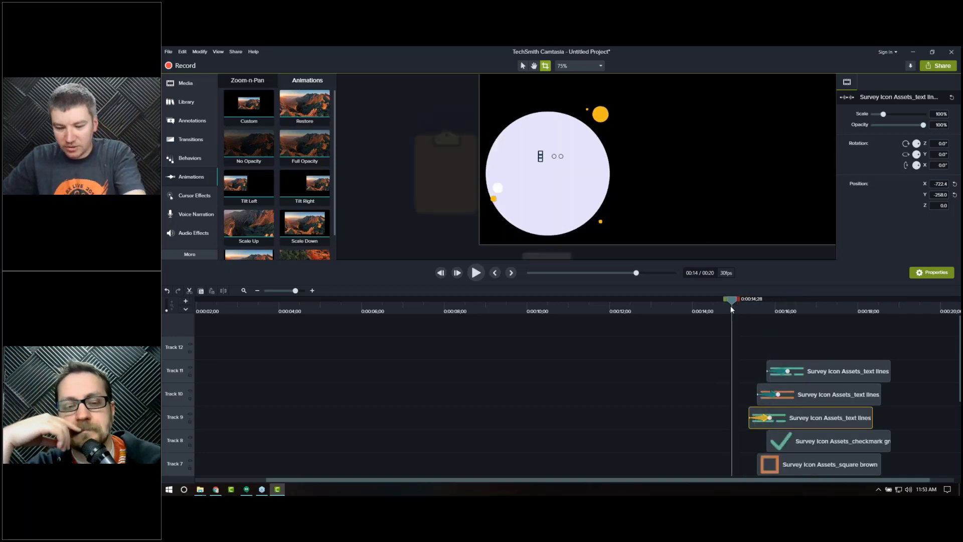
click(631, 467)
key(period)
key(period)
key(period)
key(period)
key(period)
key(period)
key(period)
key(period)
key(period)
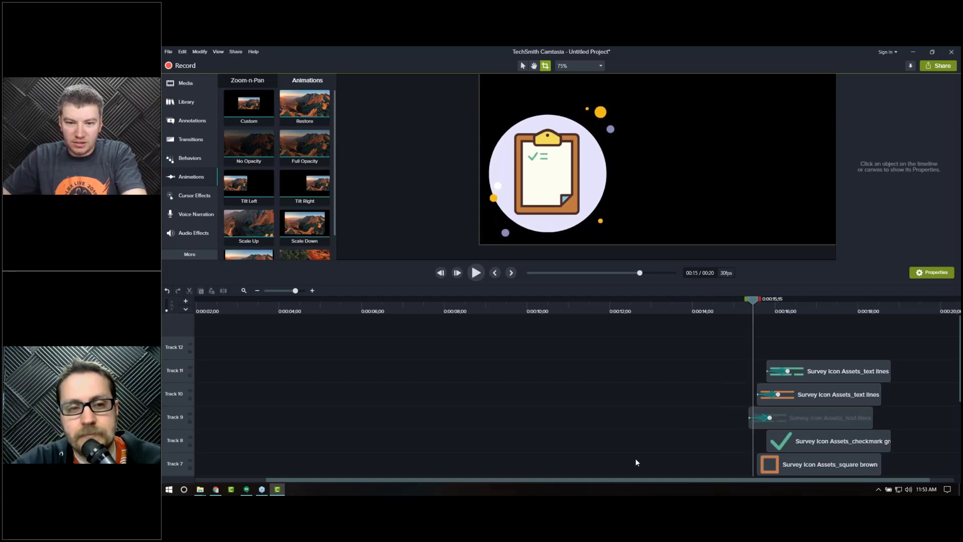
key(period)
key(period)
key(period)
key(period)
key(period)
key(period)
key(period)
key(period)
key(period)
key(period)
key(period)
key(period)
key(period)
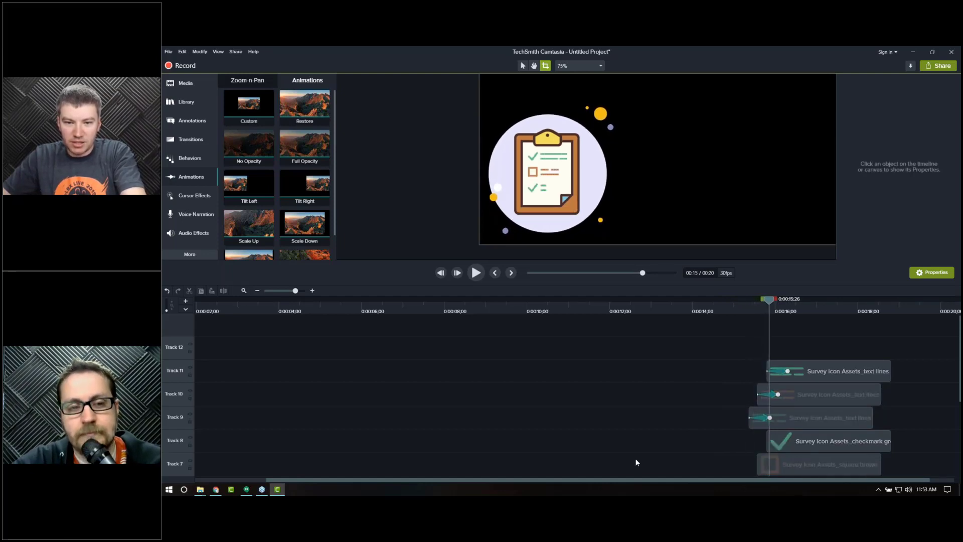
key(period)
key(period)
key(period)
key(period)
key(period)
key(period)
key(period)
key(period)
key(period)
key(period)
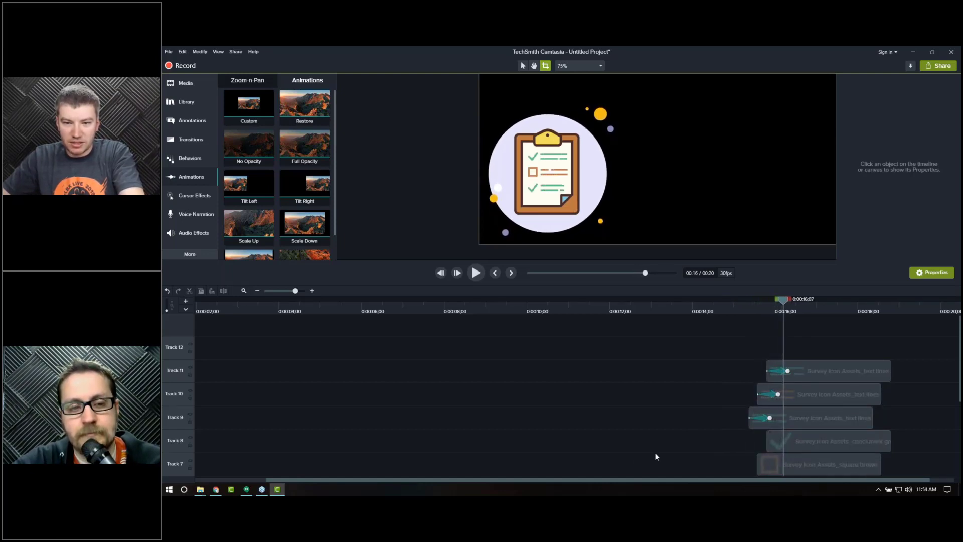
key(period)
key(period)
key(period)
key(period)
key(period)
key(period)
key(period)
key(period)
key(period)
key(period)
key(period)
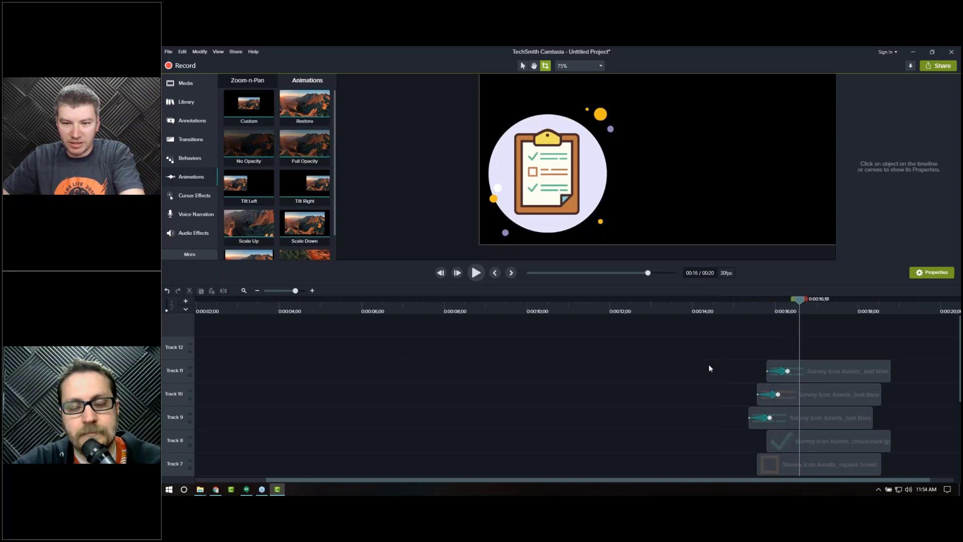
key(period)
key(period)
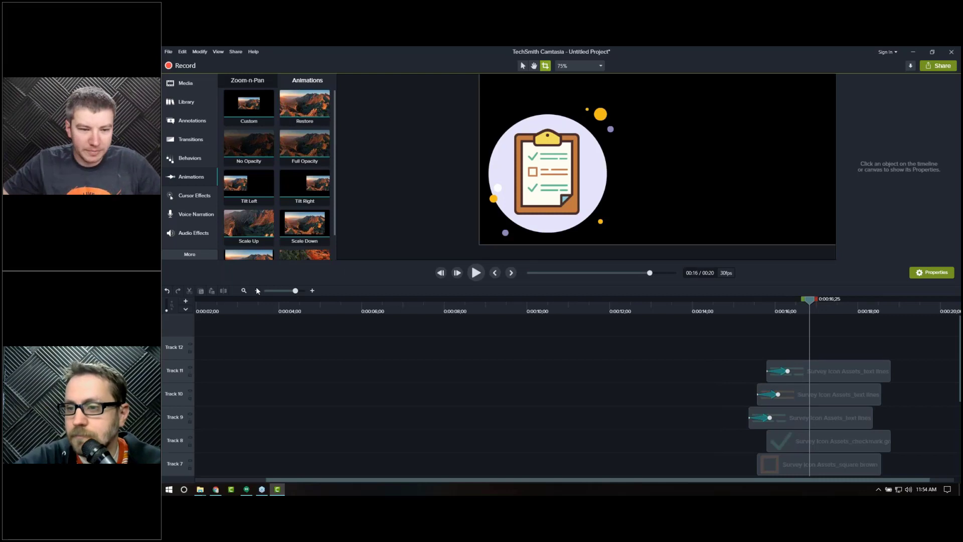
Step: Trim the ends of the top green and orange text lines clips slightly shorter
click(243, 291)
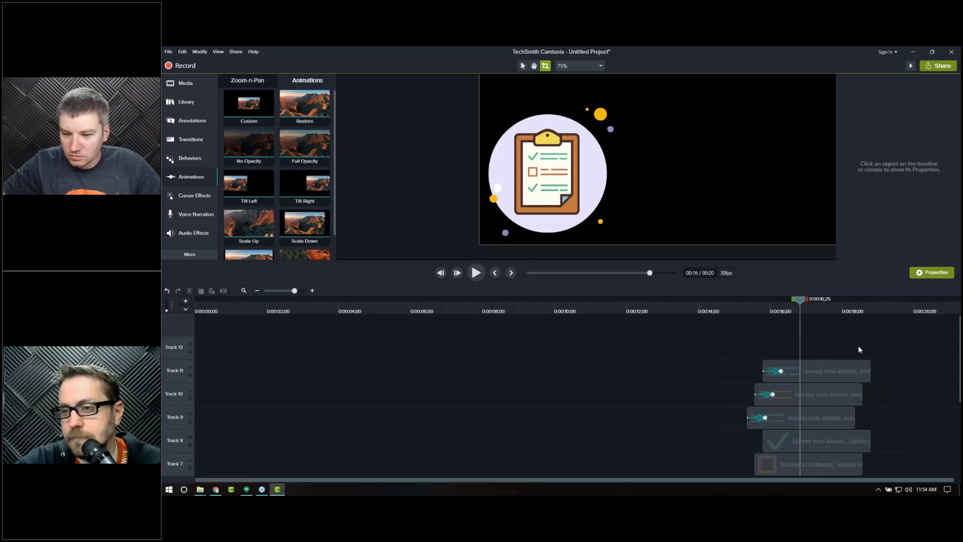
click(863, 372)
drag(864, 373, 856, 374)
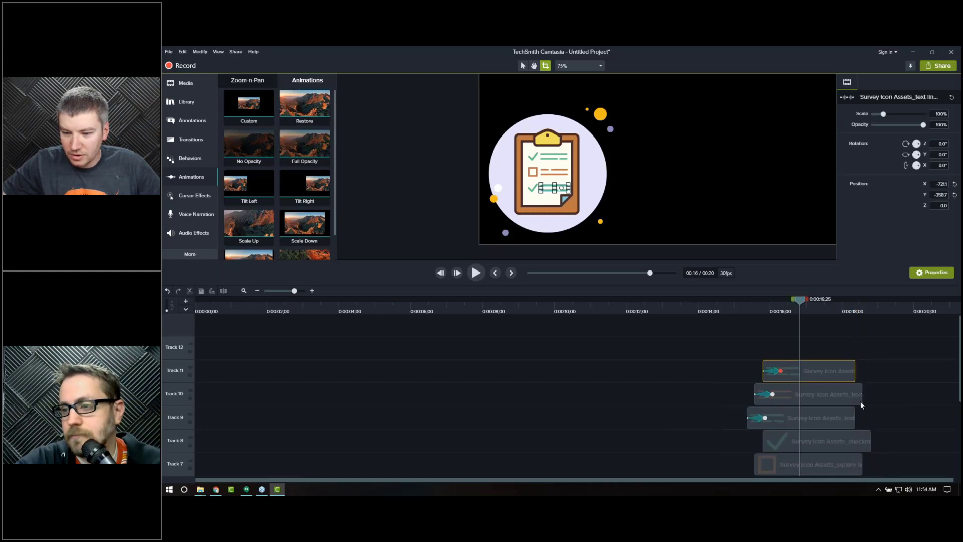
click(853, 395)
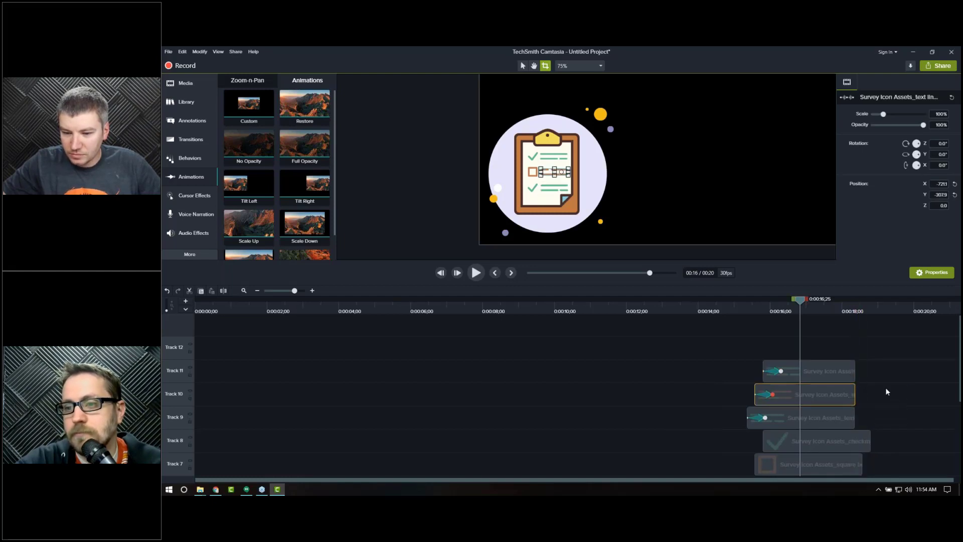
Step: Scroll the timeline down to the survey icon clips on the lower tracks
scroll(886, 387, down, 2)
drag(873, 401, 853, 422)
scroll(892, 417, down, 4)
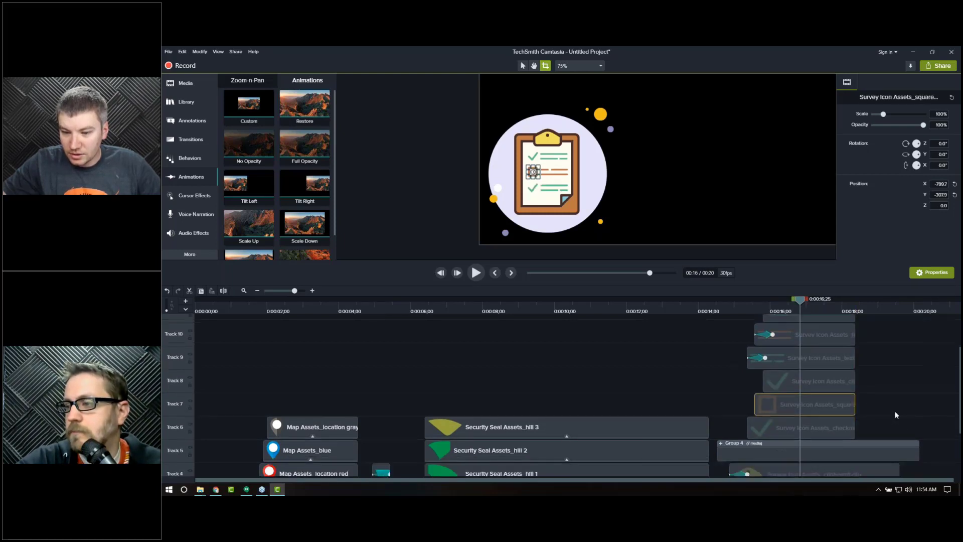
drag(886, 339, 881, 469)
click(890, 338)
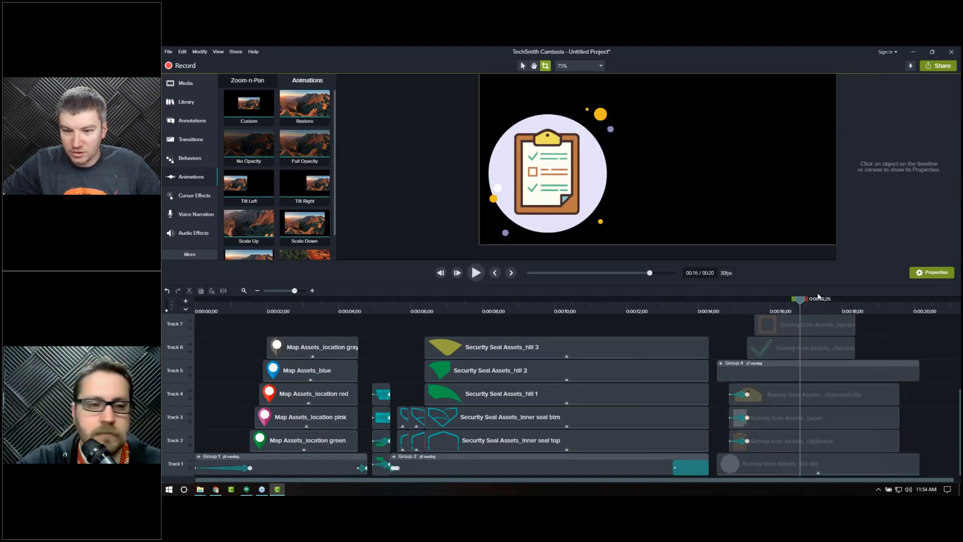
Step: Add the Restore animation to the ends of the paper, clipboard and clipboard clip clips near 18 seconds
click(859, 309)
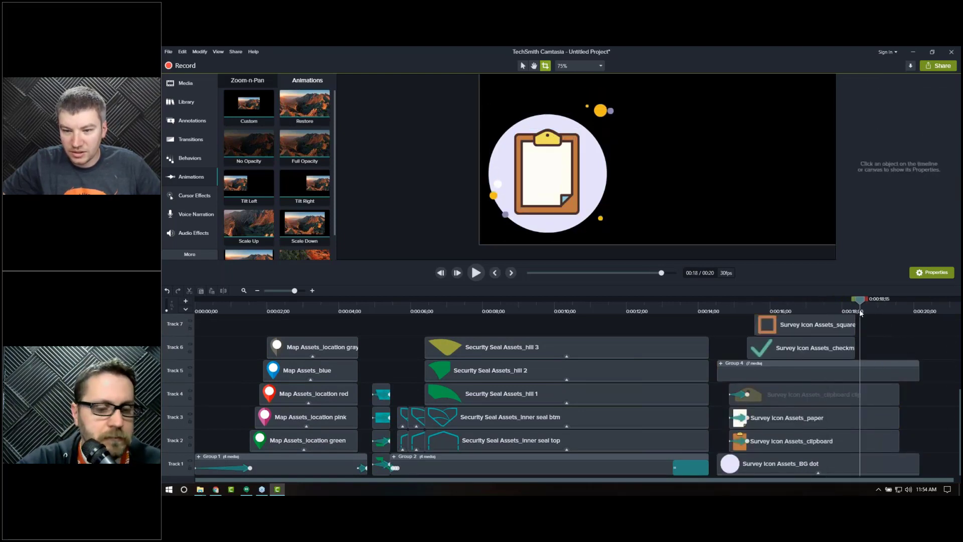
drag(848, 308, 842, 311)
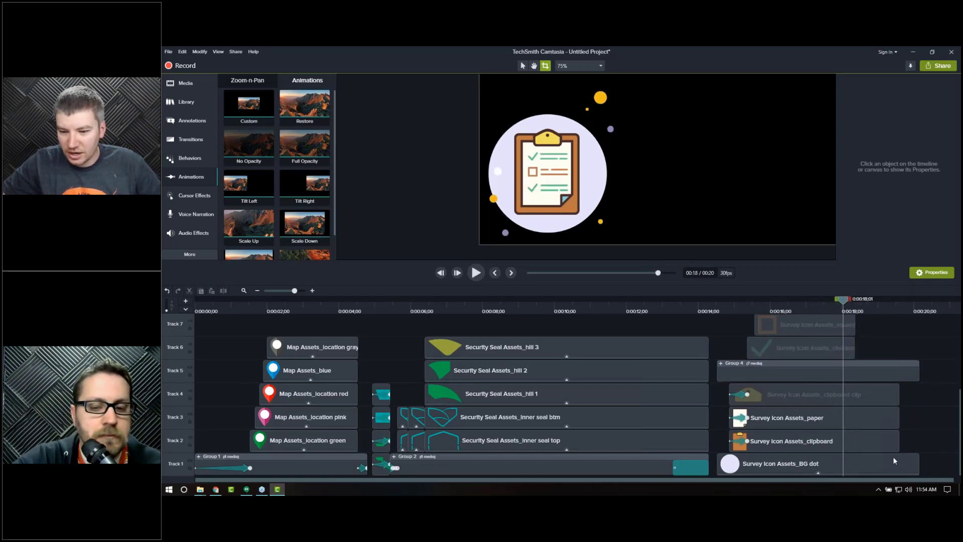
drag(912, 422, 898, 447)
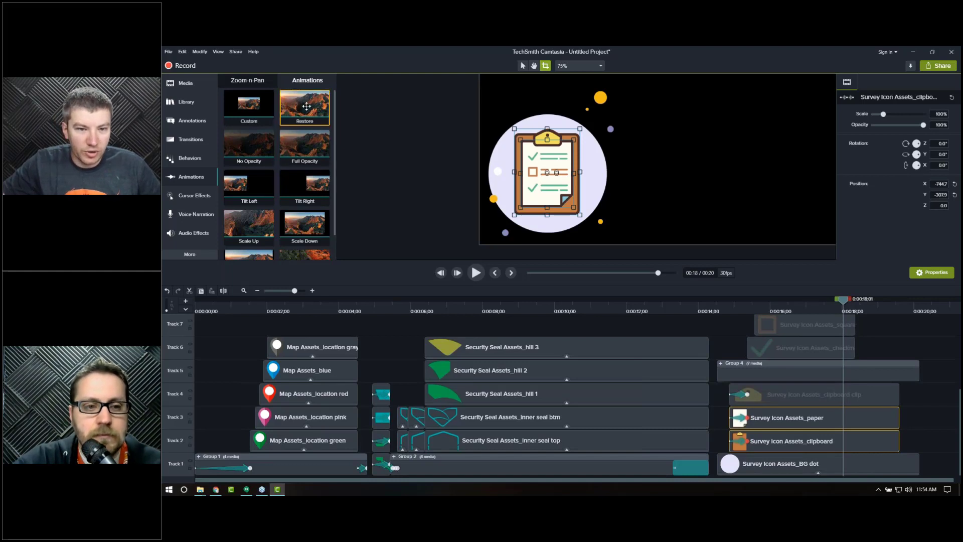
drag(685, 391, 867, 421)
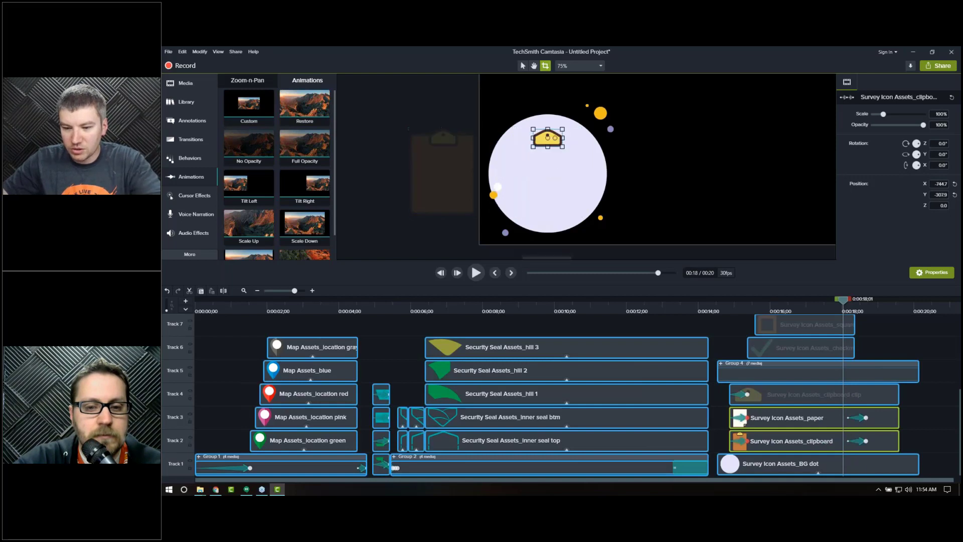
drag(842, 365, 867, 407)
Step: Shift the paper and clipboard end animations to line up with the clipboard clip's animation
click(847, 311)
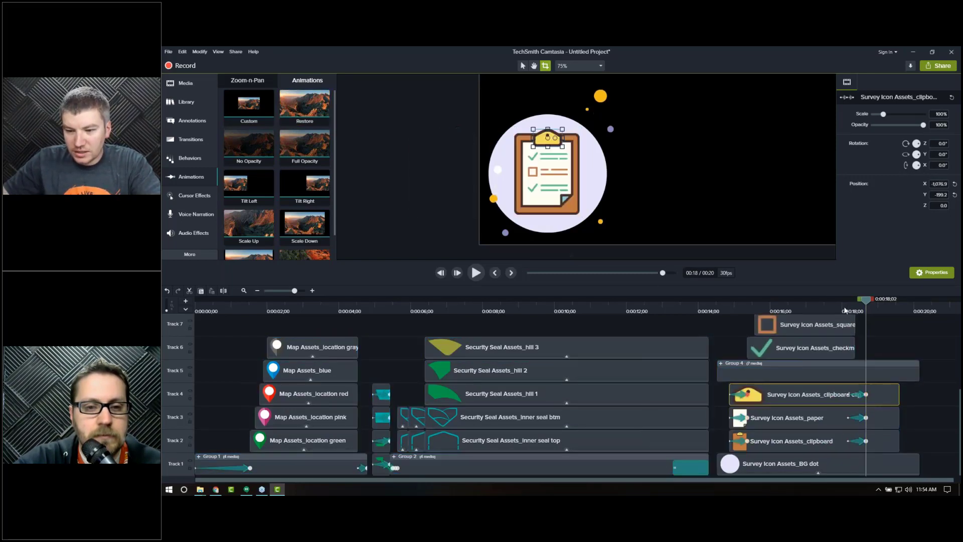
drag(851, 310, 855, 314)
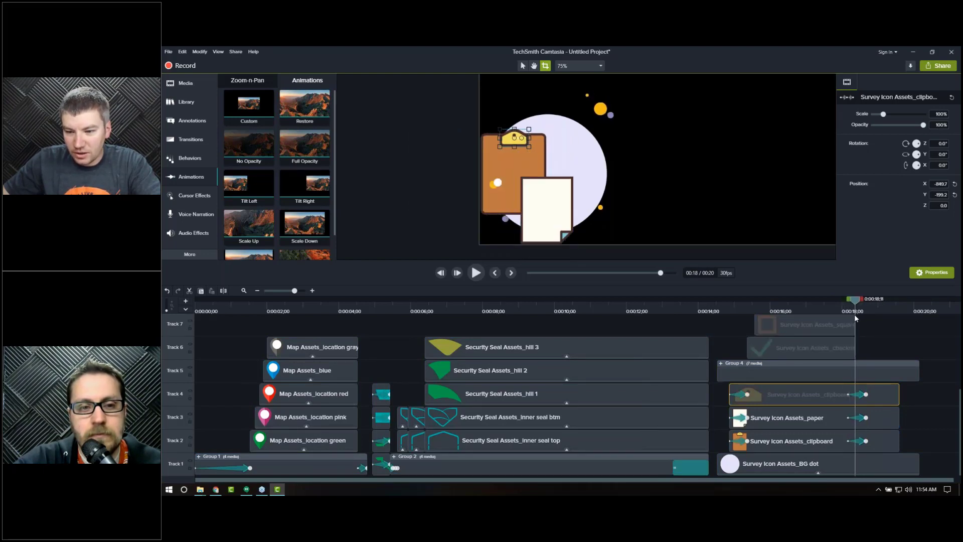
ctrl+click(861, 419)
ctrl+click(860, 442)
drag(861, 444, 869, 447)
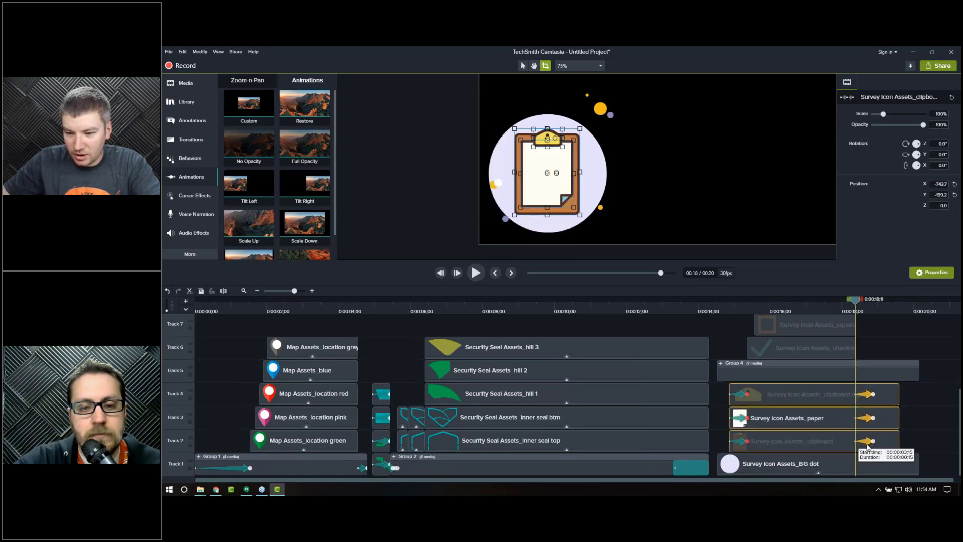
Step: Trim the ends of the clipboard clip, BG dot and Group 4 clips back to just after 18 seconds
mouse_move(898, 395)
mouse_down()
mouse_move(874, 402)
mouse_move(878, 381)
mouse_move(892, 382)
mouse_up()
click(916, 379)
drag(918, 464, 876, 470)
drag(902, 377, 876, 377)
Step: Open Group 4 and play the end of the sequence to review the dots
drag(843, 308, 865, 314)
click(721, 363)
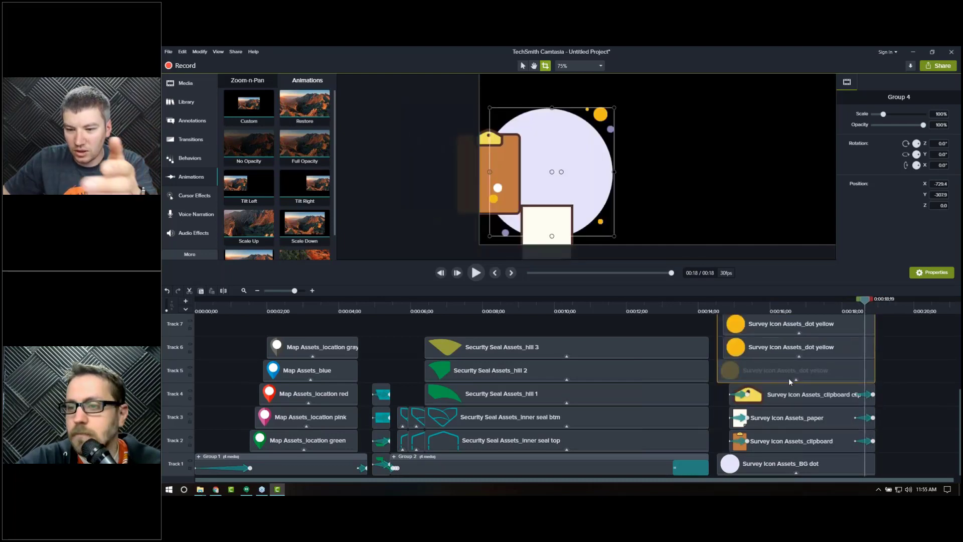
scroll(795, 370, up, 3)
scroll(832, 372, up, 2)
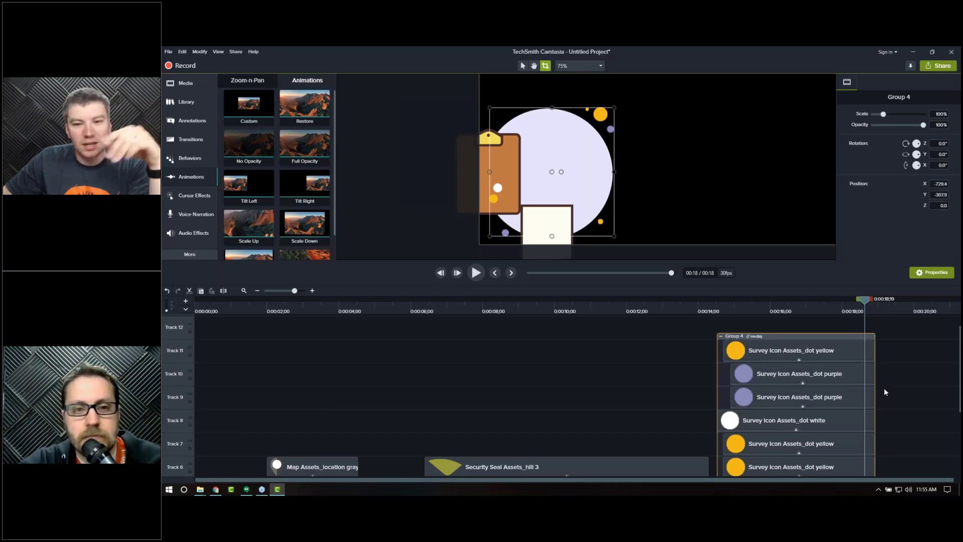
click(846, 311)
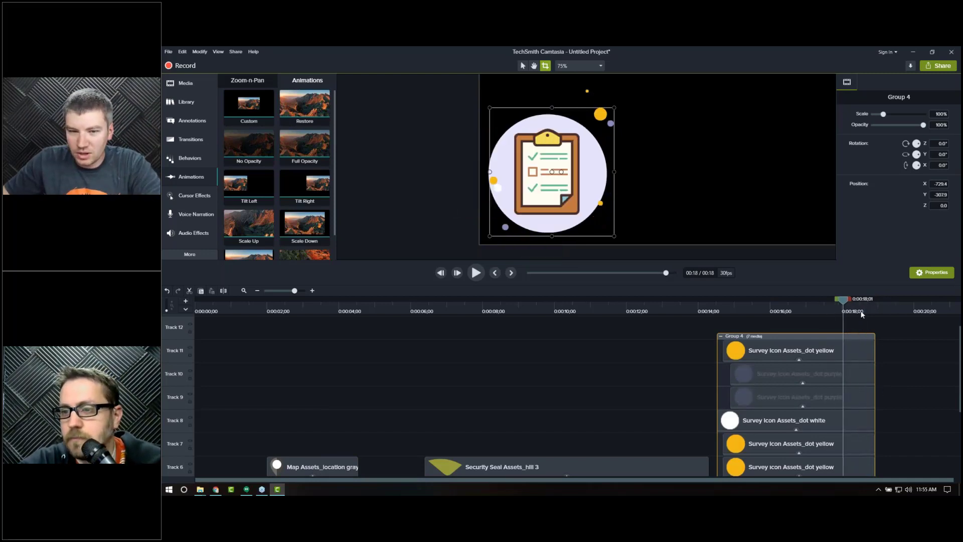
key(space)
Step: Set the canvas zoom to Fit and play the end card from about 16 seconds
click(588, 67)
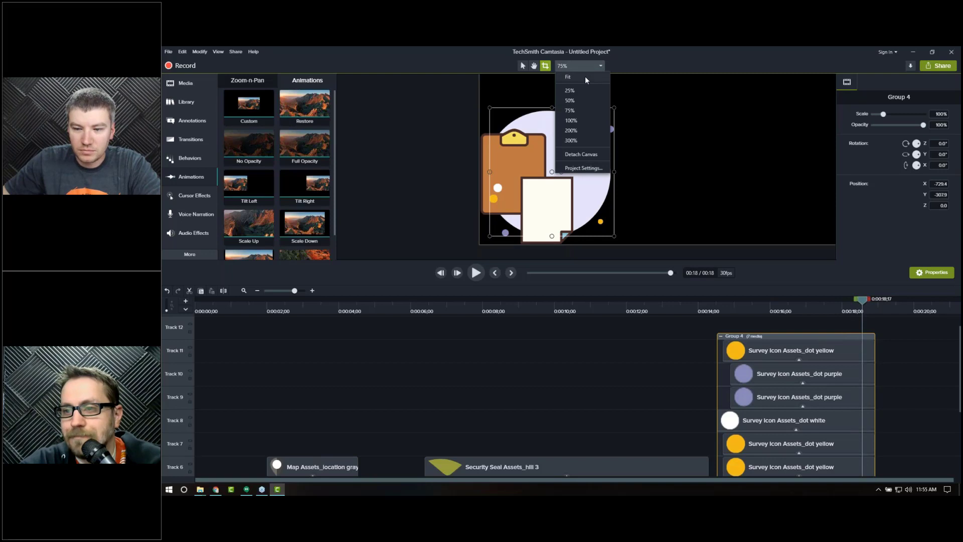
click(568, 77)
click(670, 398)
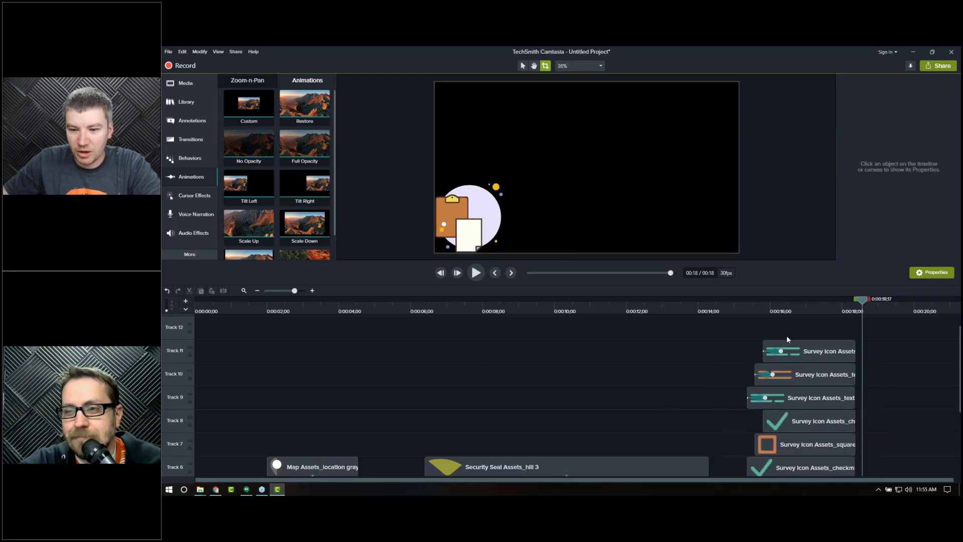
click(798, 310)
key(space)
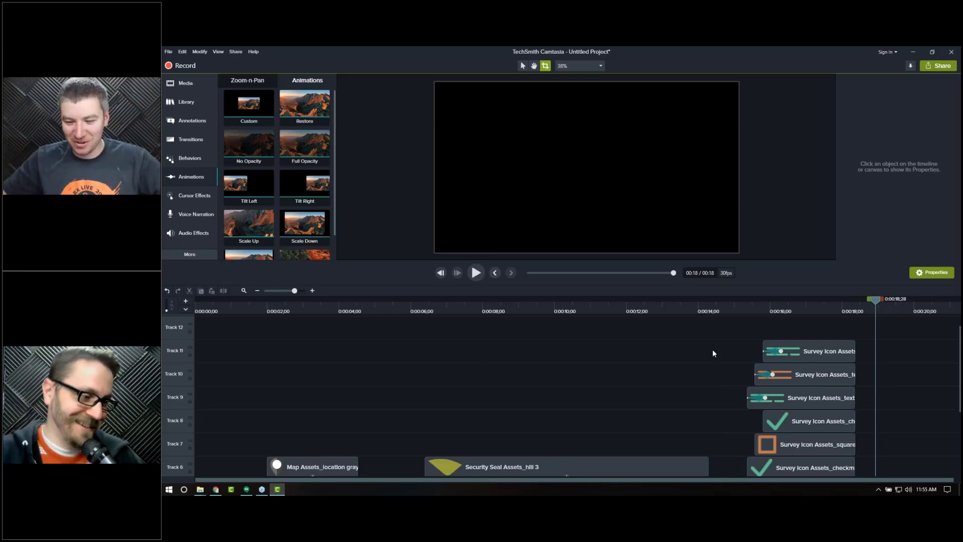
click(240, 292)
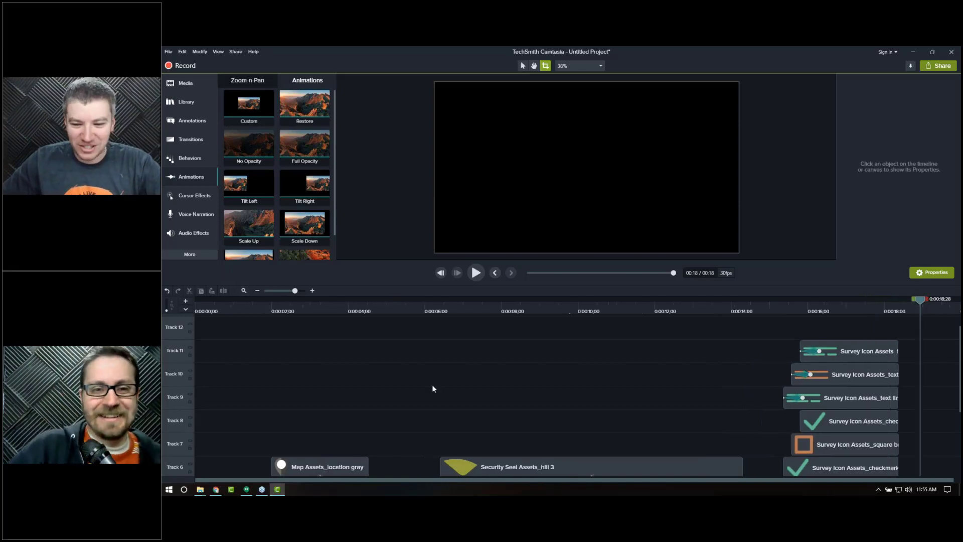
scroll(540, 383, down, 5)
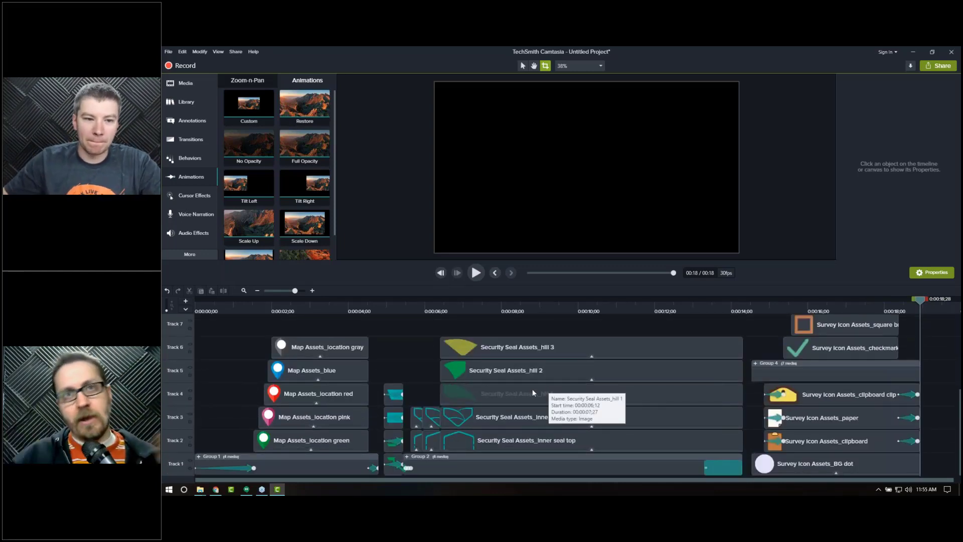
scroll(293, 190, down, 1)
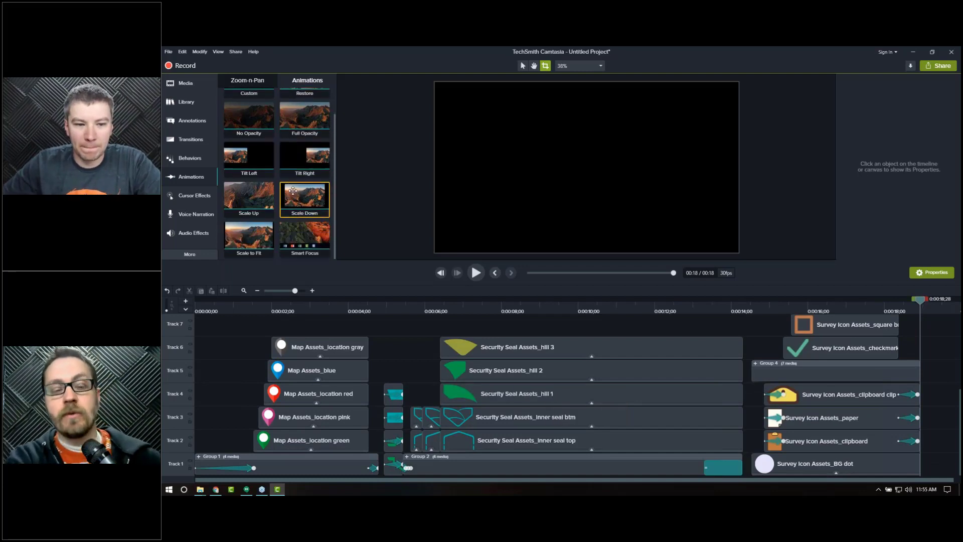
scroll(293, 191, up, 1)
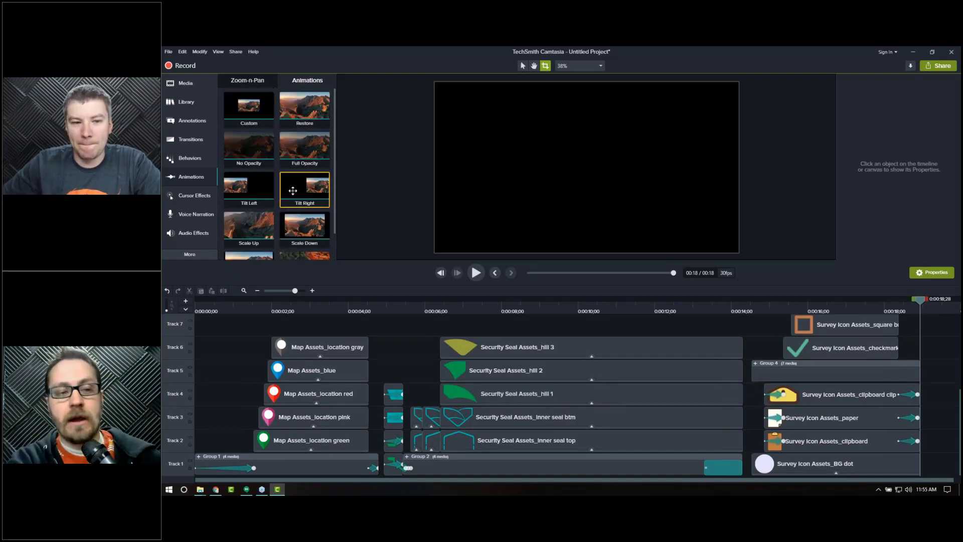
click(185, 141)
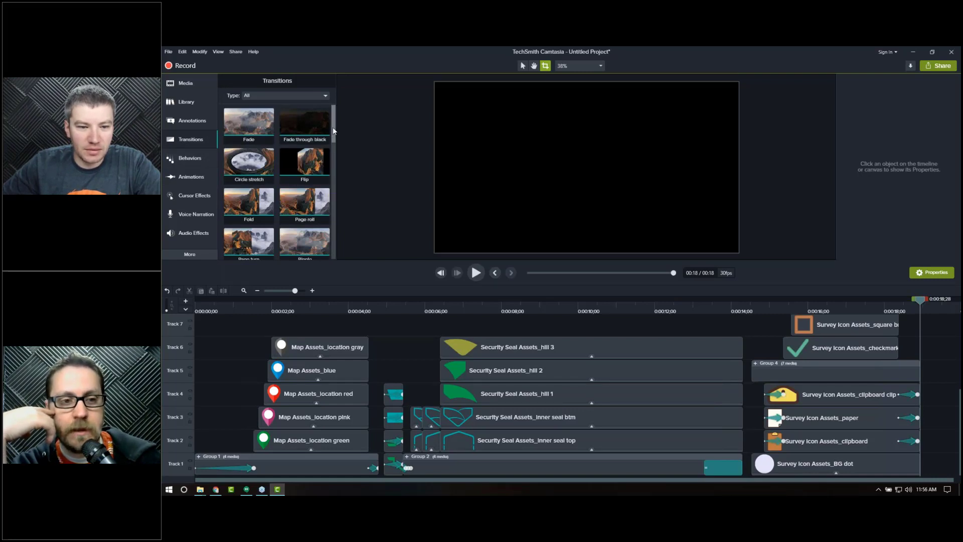
drag(333, 128, 333, 129)
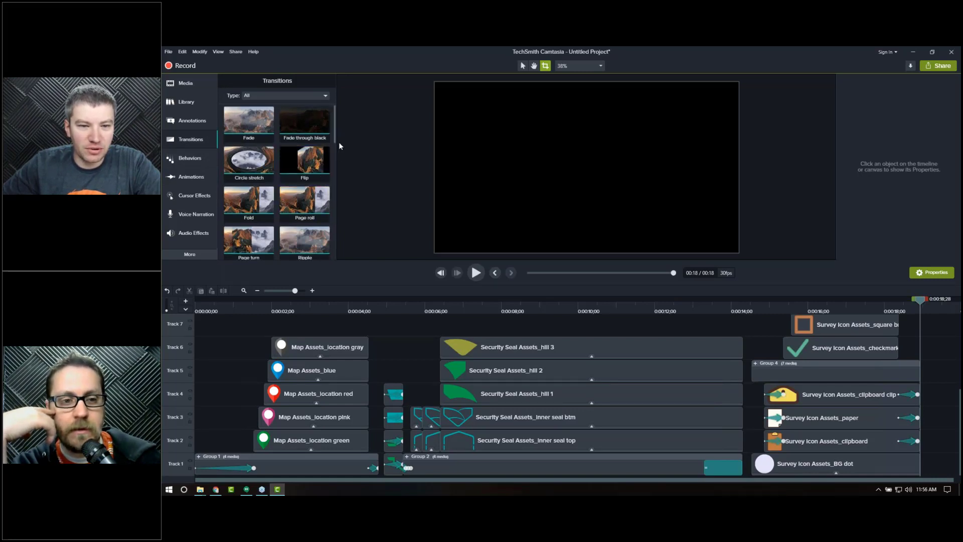
scroll(332, 160, down, 2)
drag(332, 159, 327, 97)
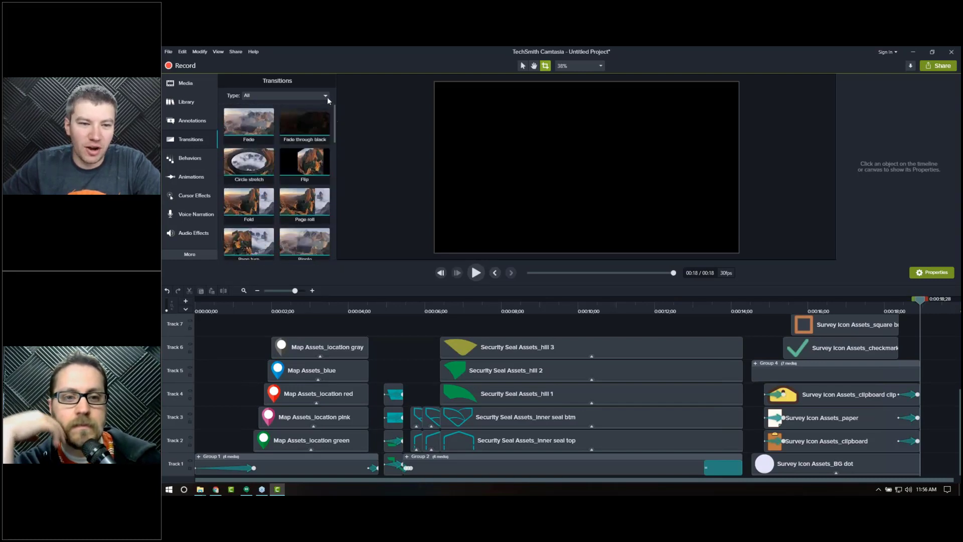
click(187, 85)
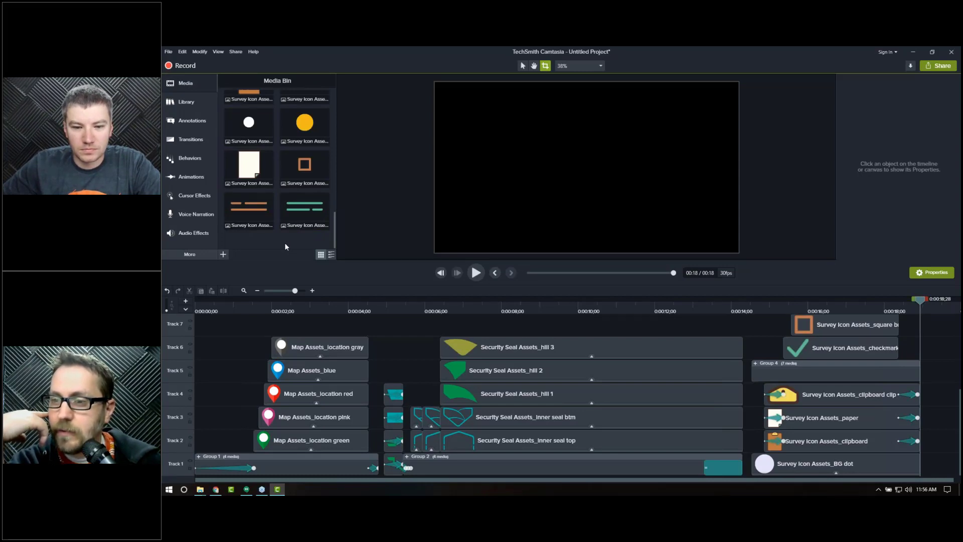
click(861, 310)
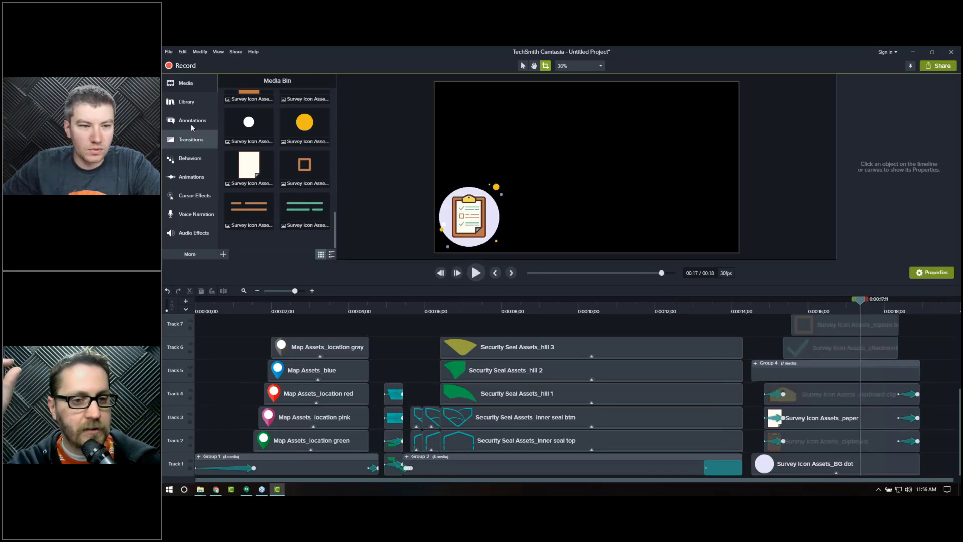
click(190, 176)
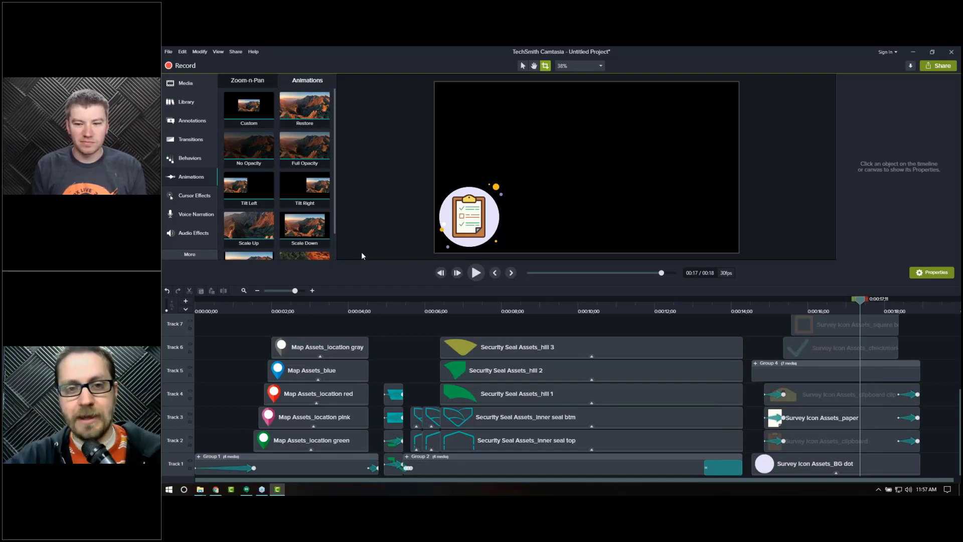
Step: Enlarge the canvas preview and play the whole project from the start
click(197, 309)
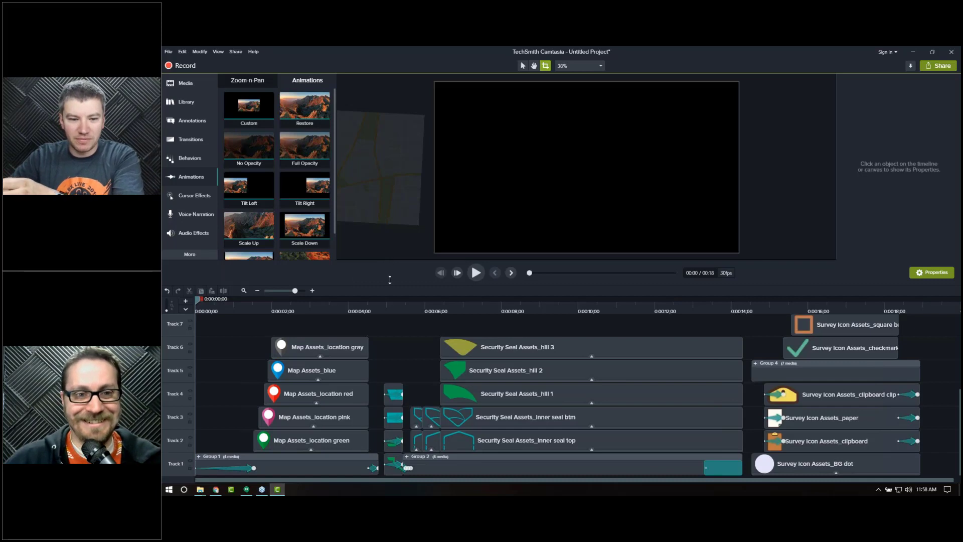
drag(389, 279, 386, 358)
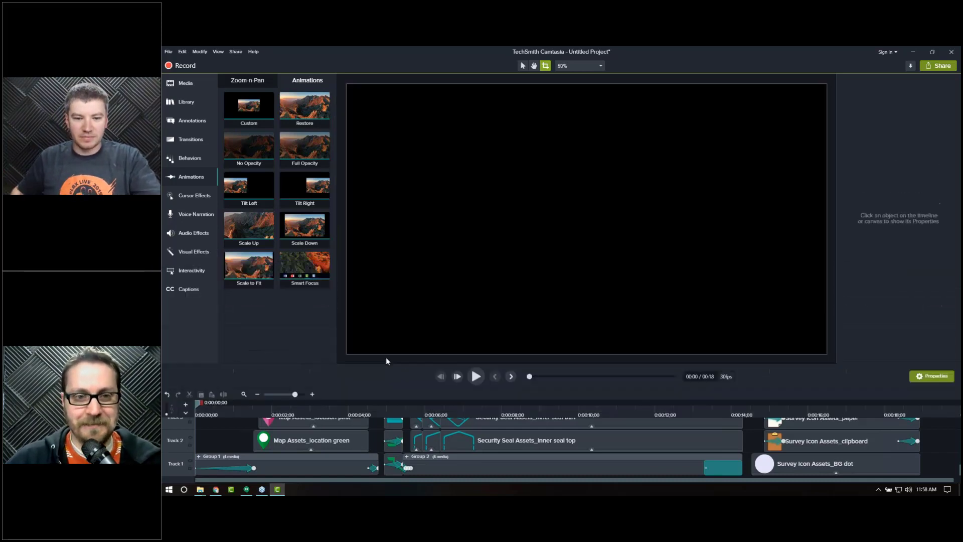
key(space)
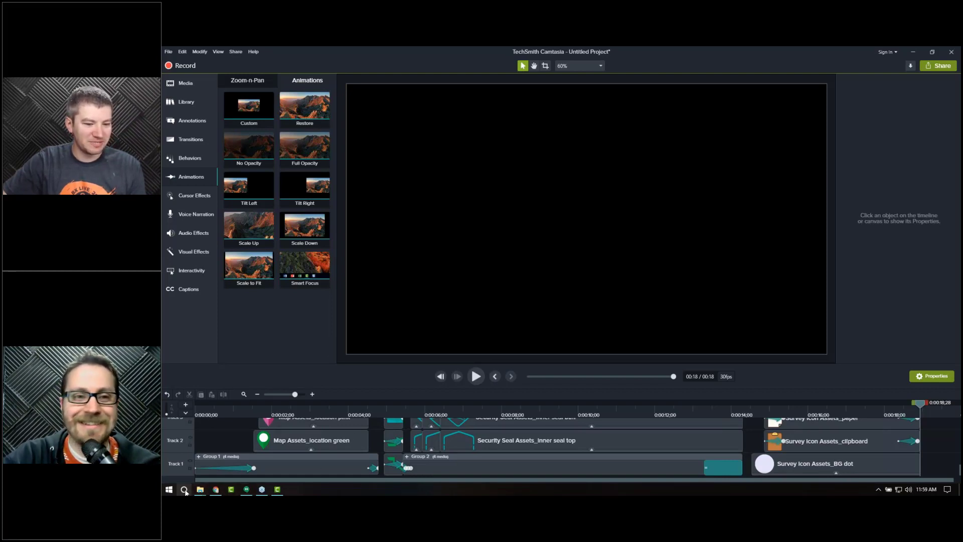
click(169, 488)
click(314, 387)
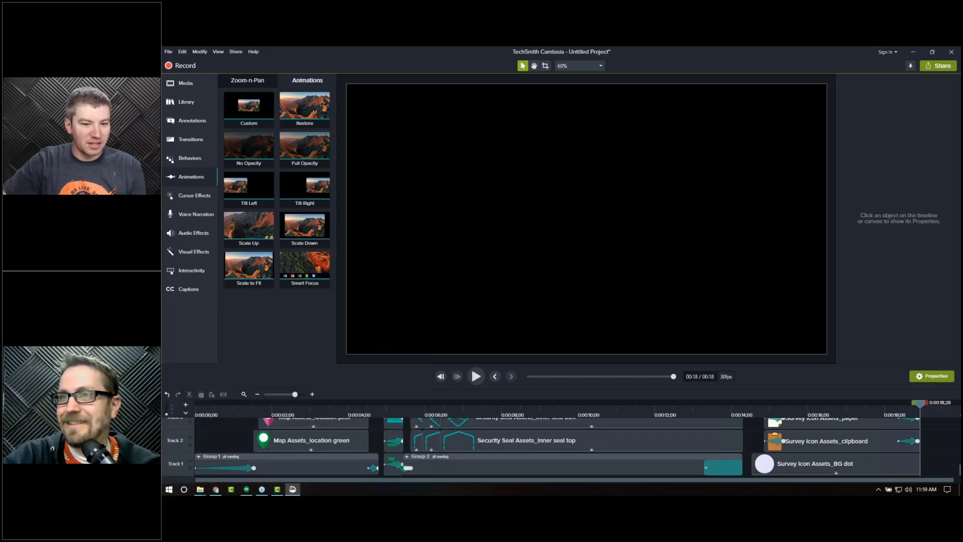